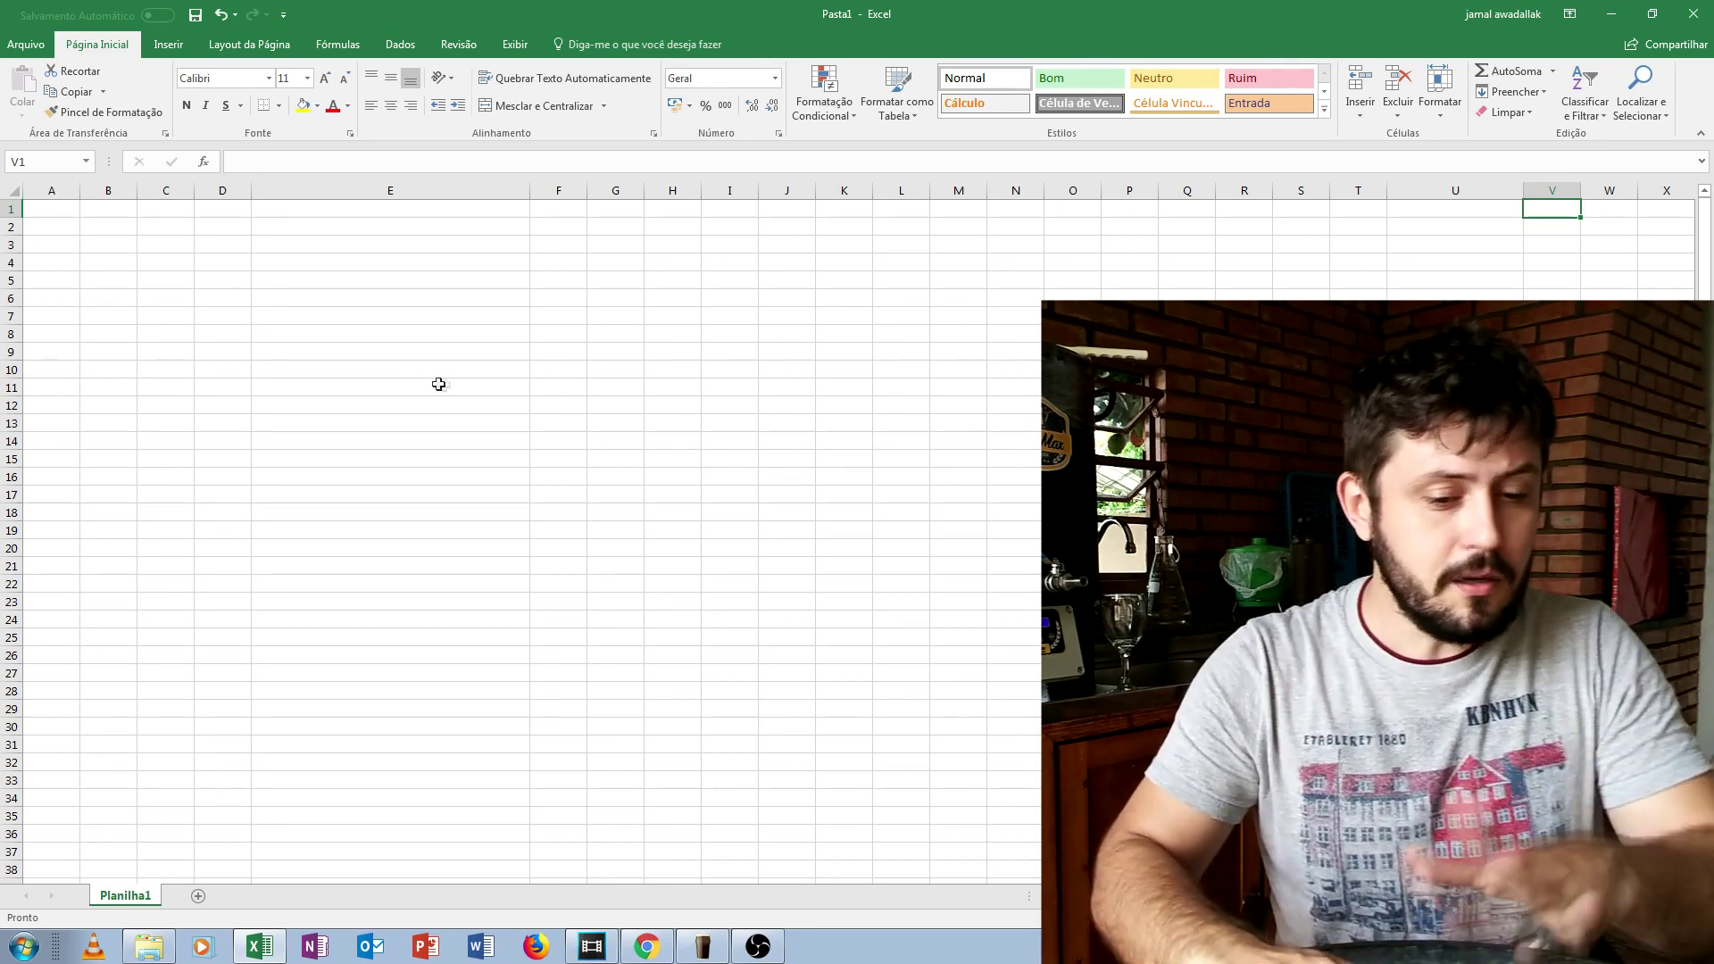
Enter the label "Litros de Cerveja Final" in E8 and the value 20 in F8
click(321, 332)
drag(322, 332, 317, 604)
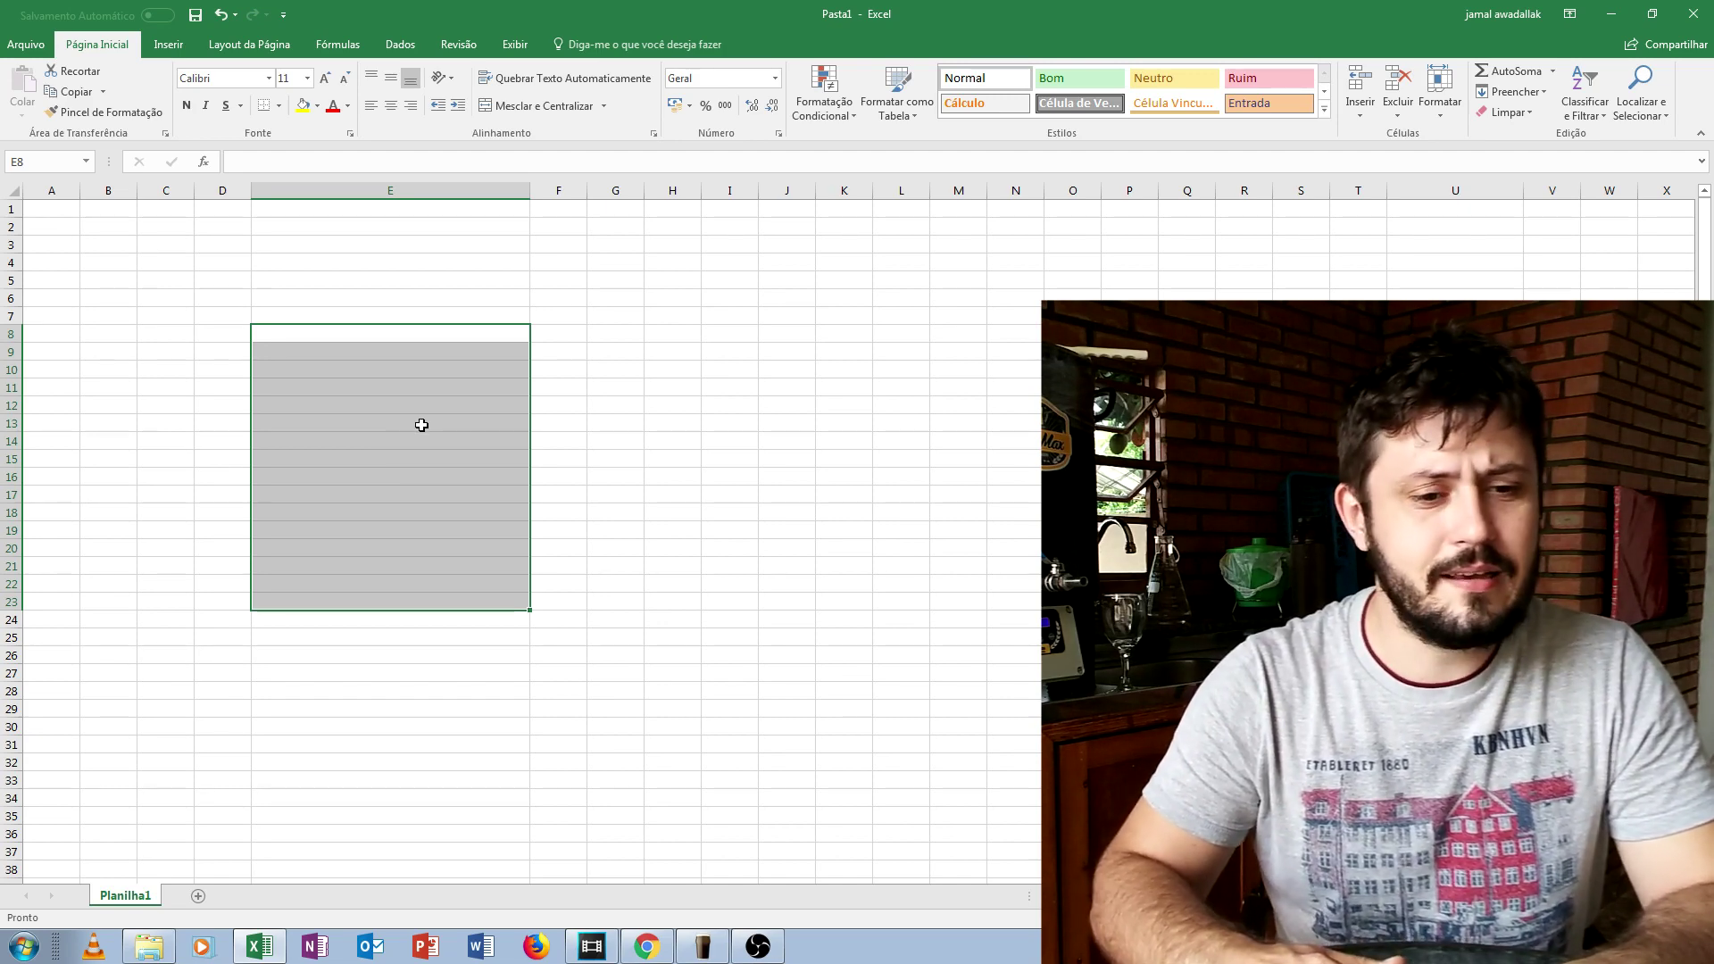
click(426, 336)
text(Litto)
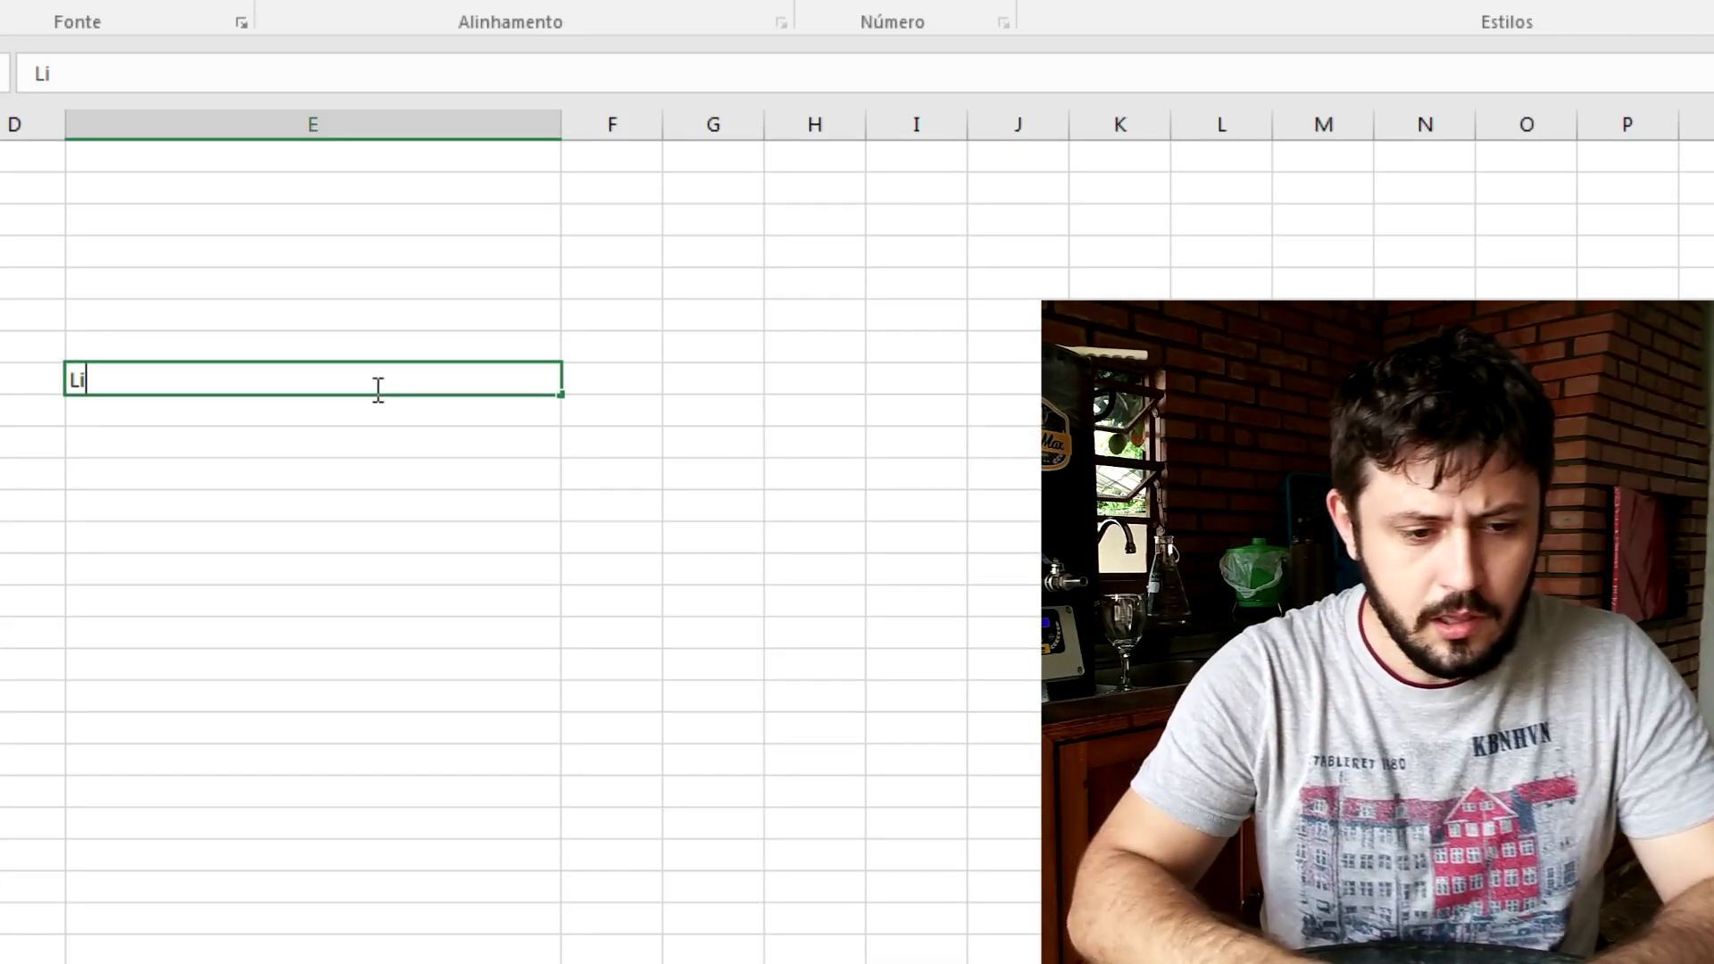
key(BackSpace)
key(BackSpace)
text(ros de c)
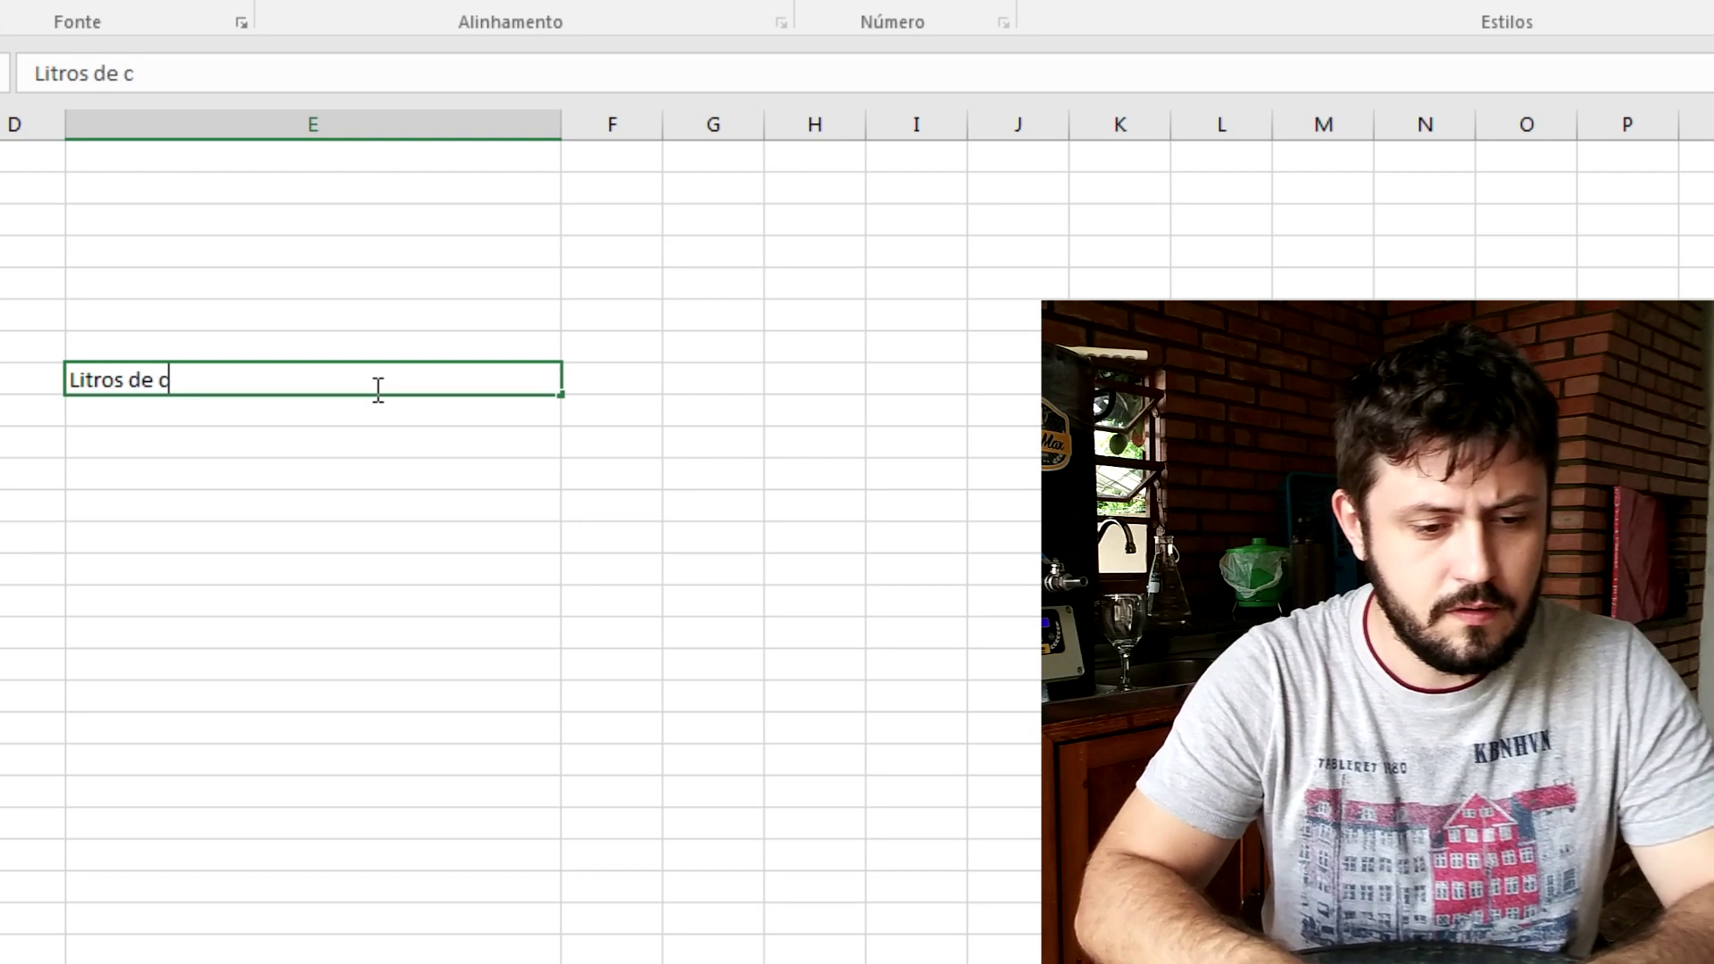
key(BackSpace)
text(Cerveja Fi)
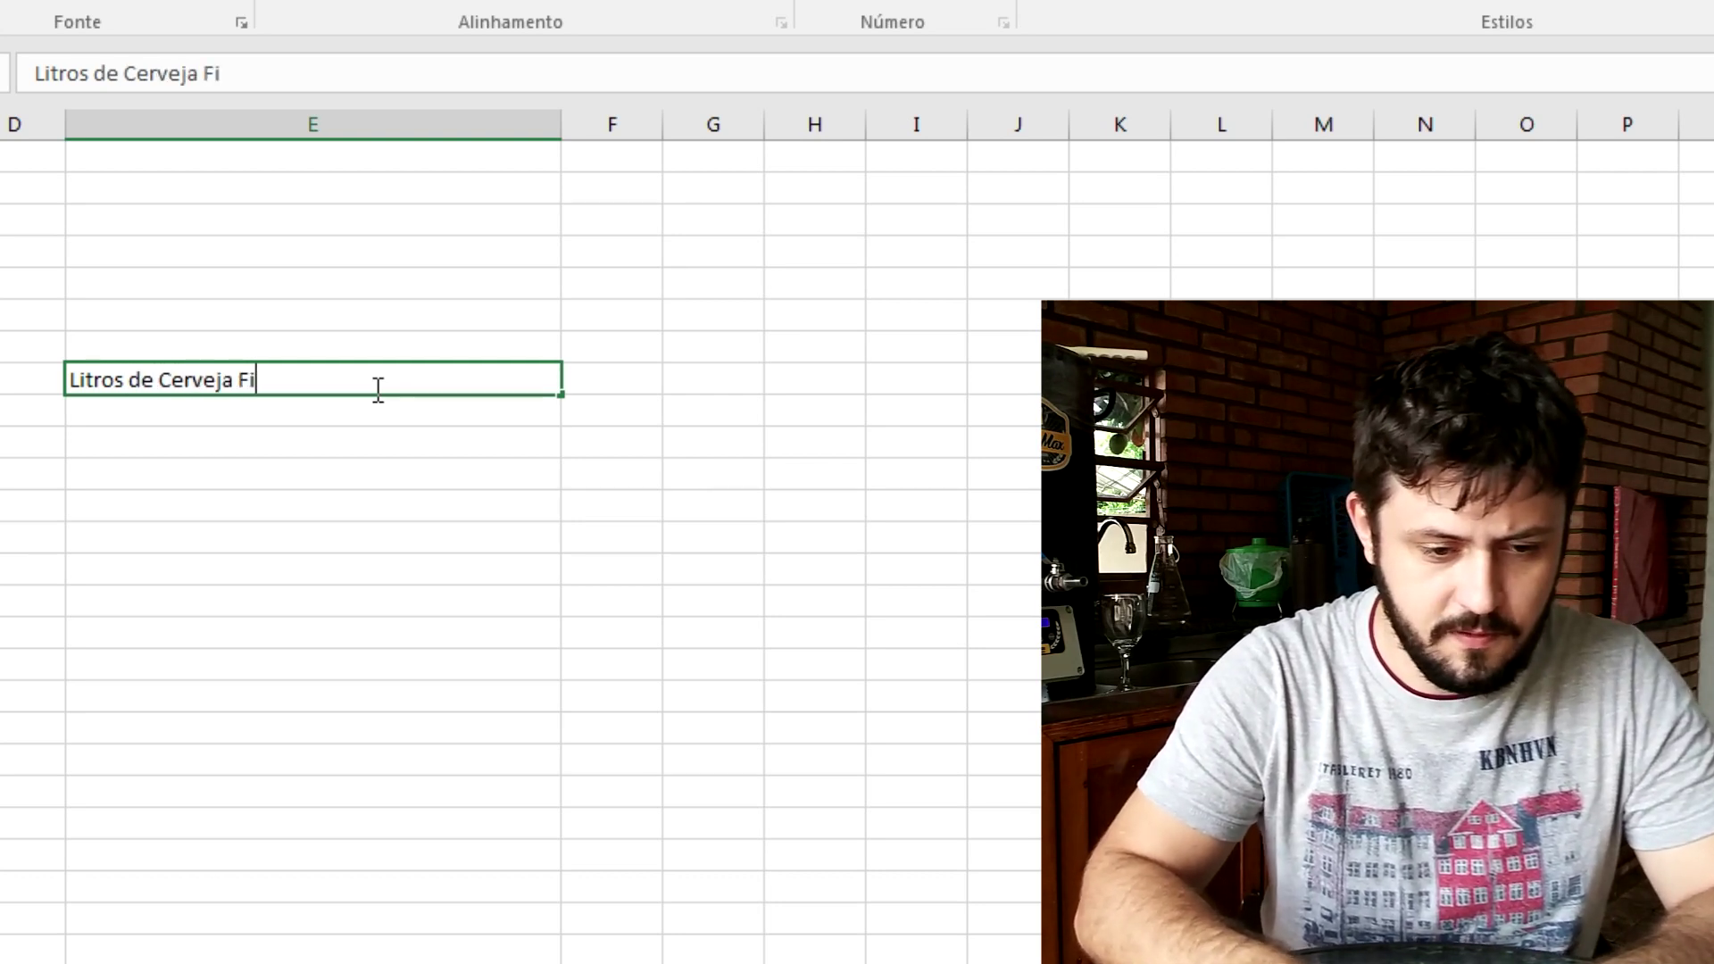
text(nal)
key(Tab)
text(20)
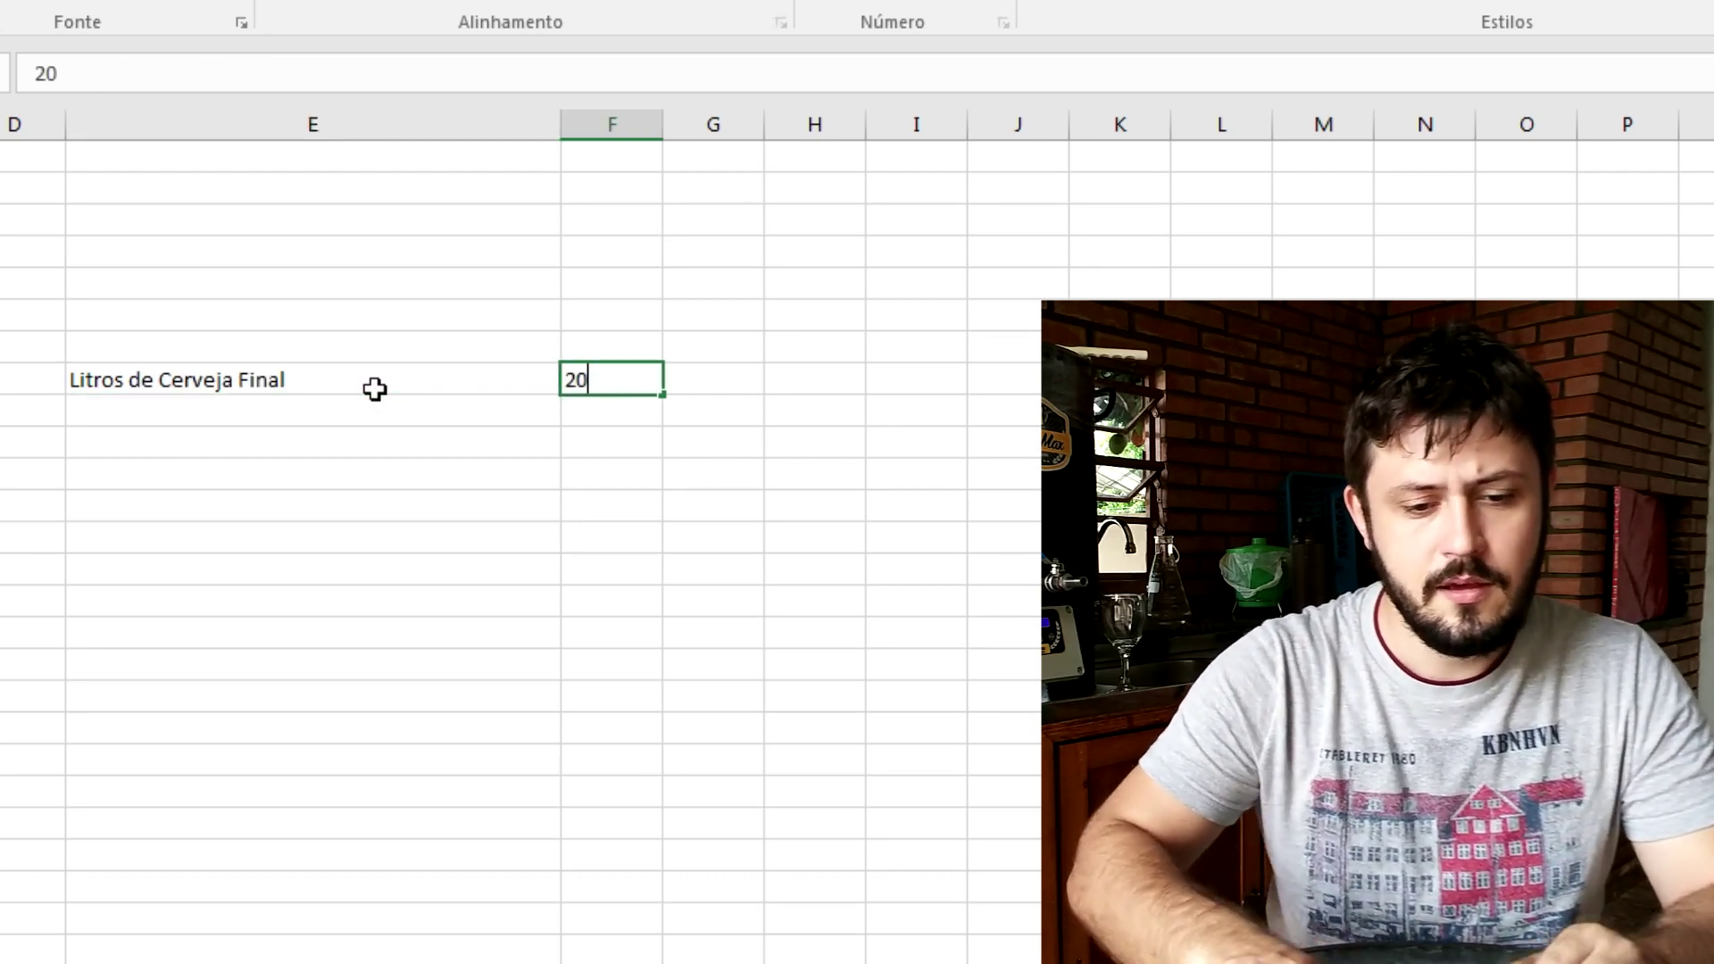
Add the heading "Unidades" in G7 and slightly widen columns F and G
key(Tab)
key(Up)
text(Unidade)
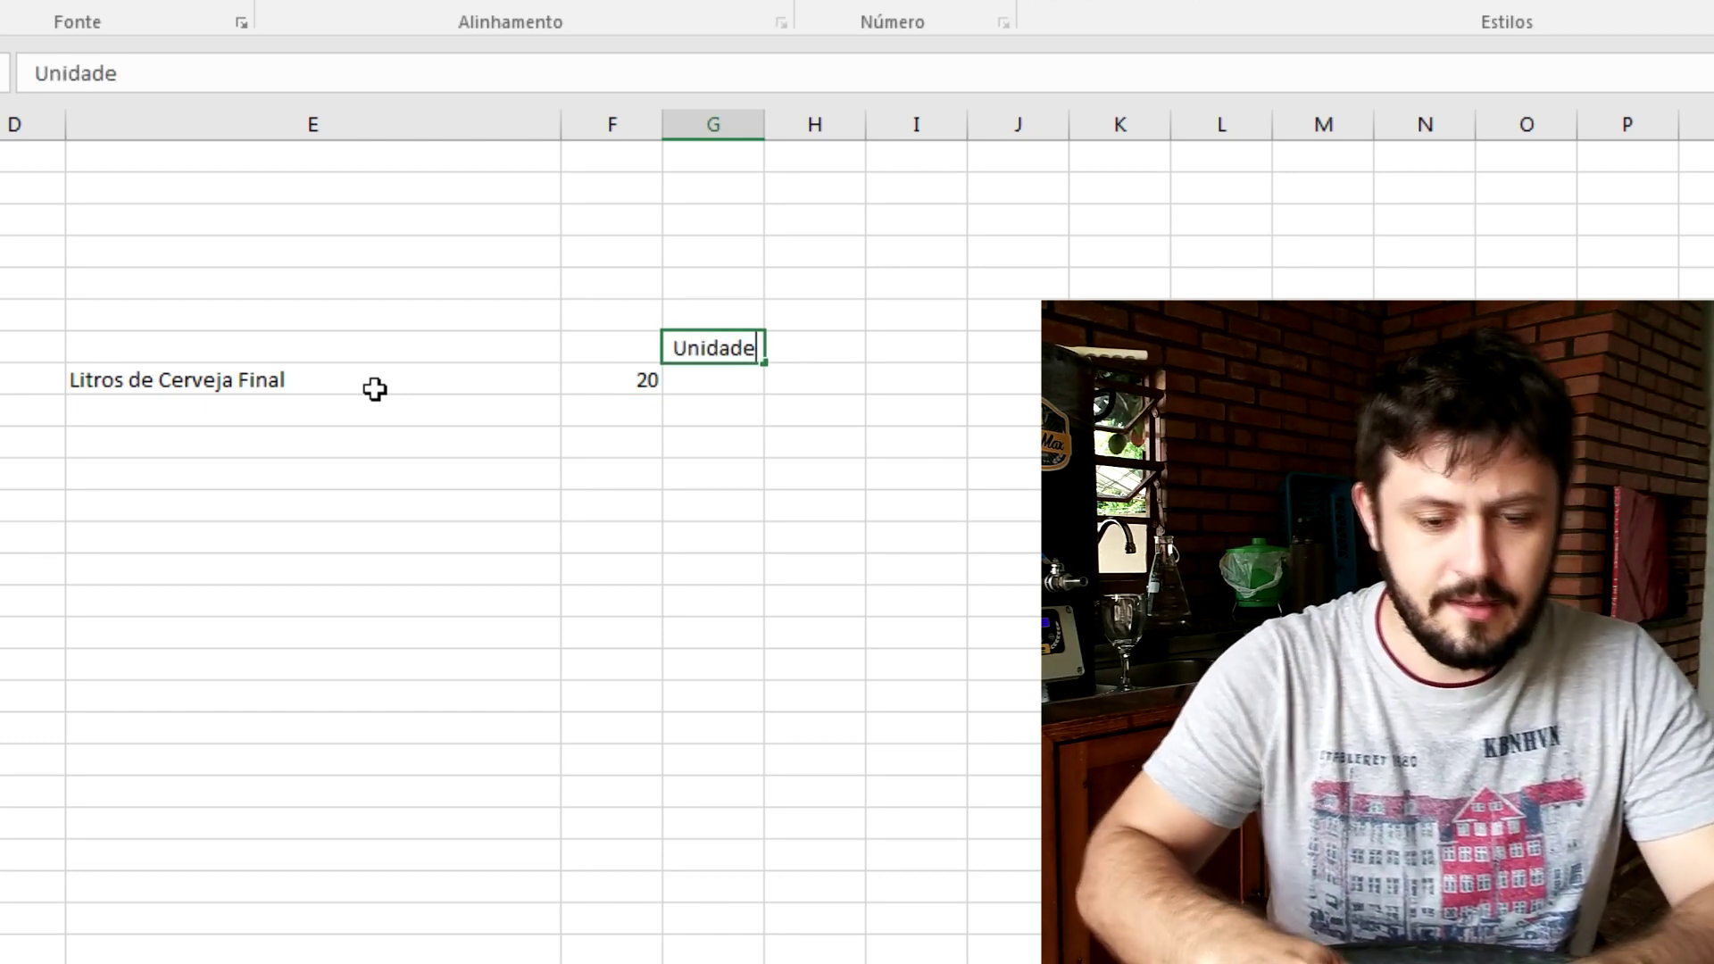
text(s)
click(804, 504)
drag(662, 125, 670, 121)
drag(772, 124, 779, 125)
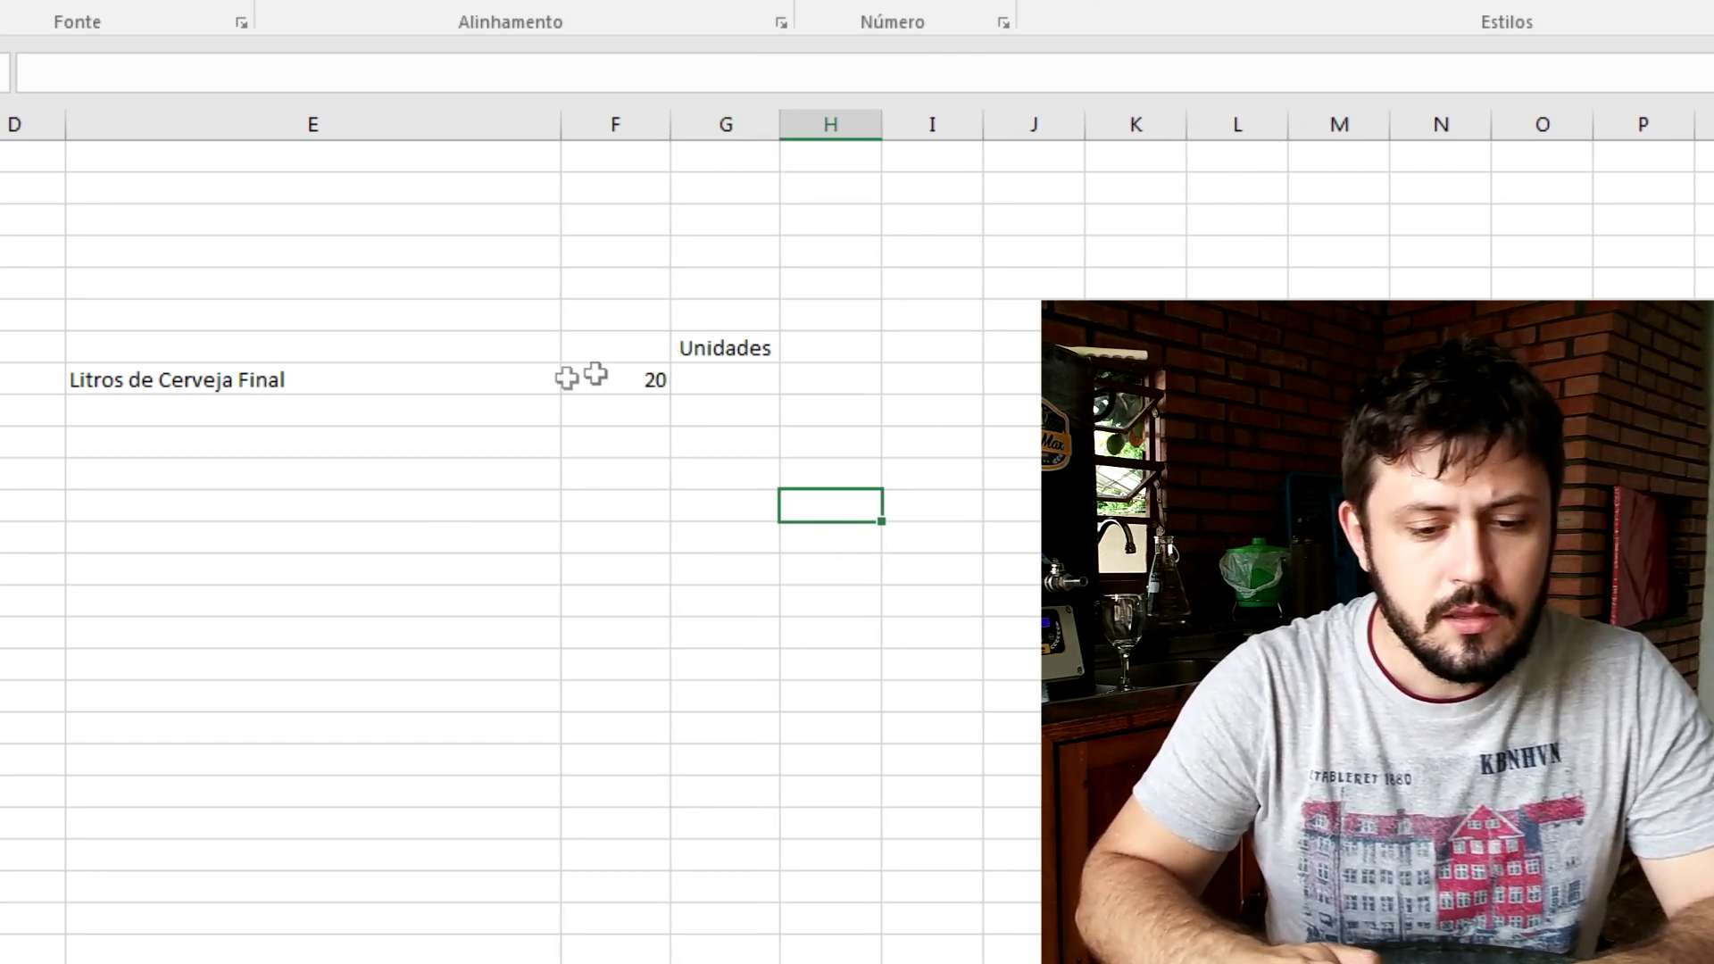
Enter L in G8 as the unit for the final beer volume
click(727, 378)
text(L)
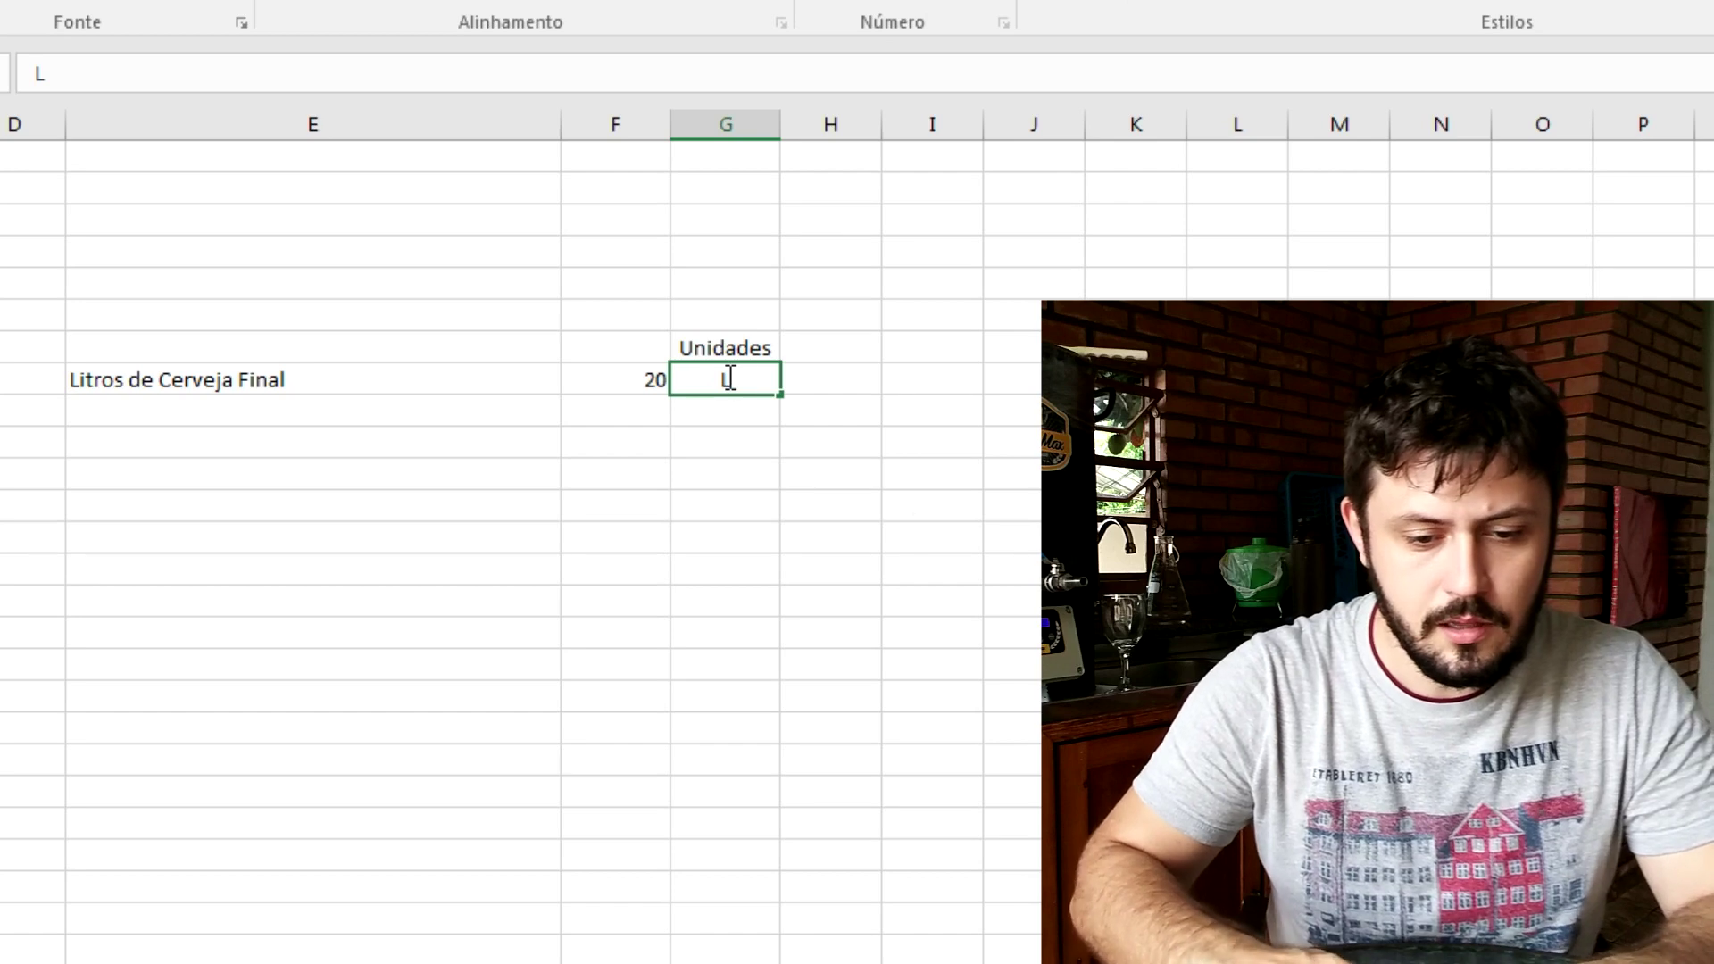
click(1058, 632)
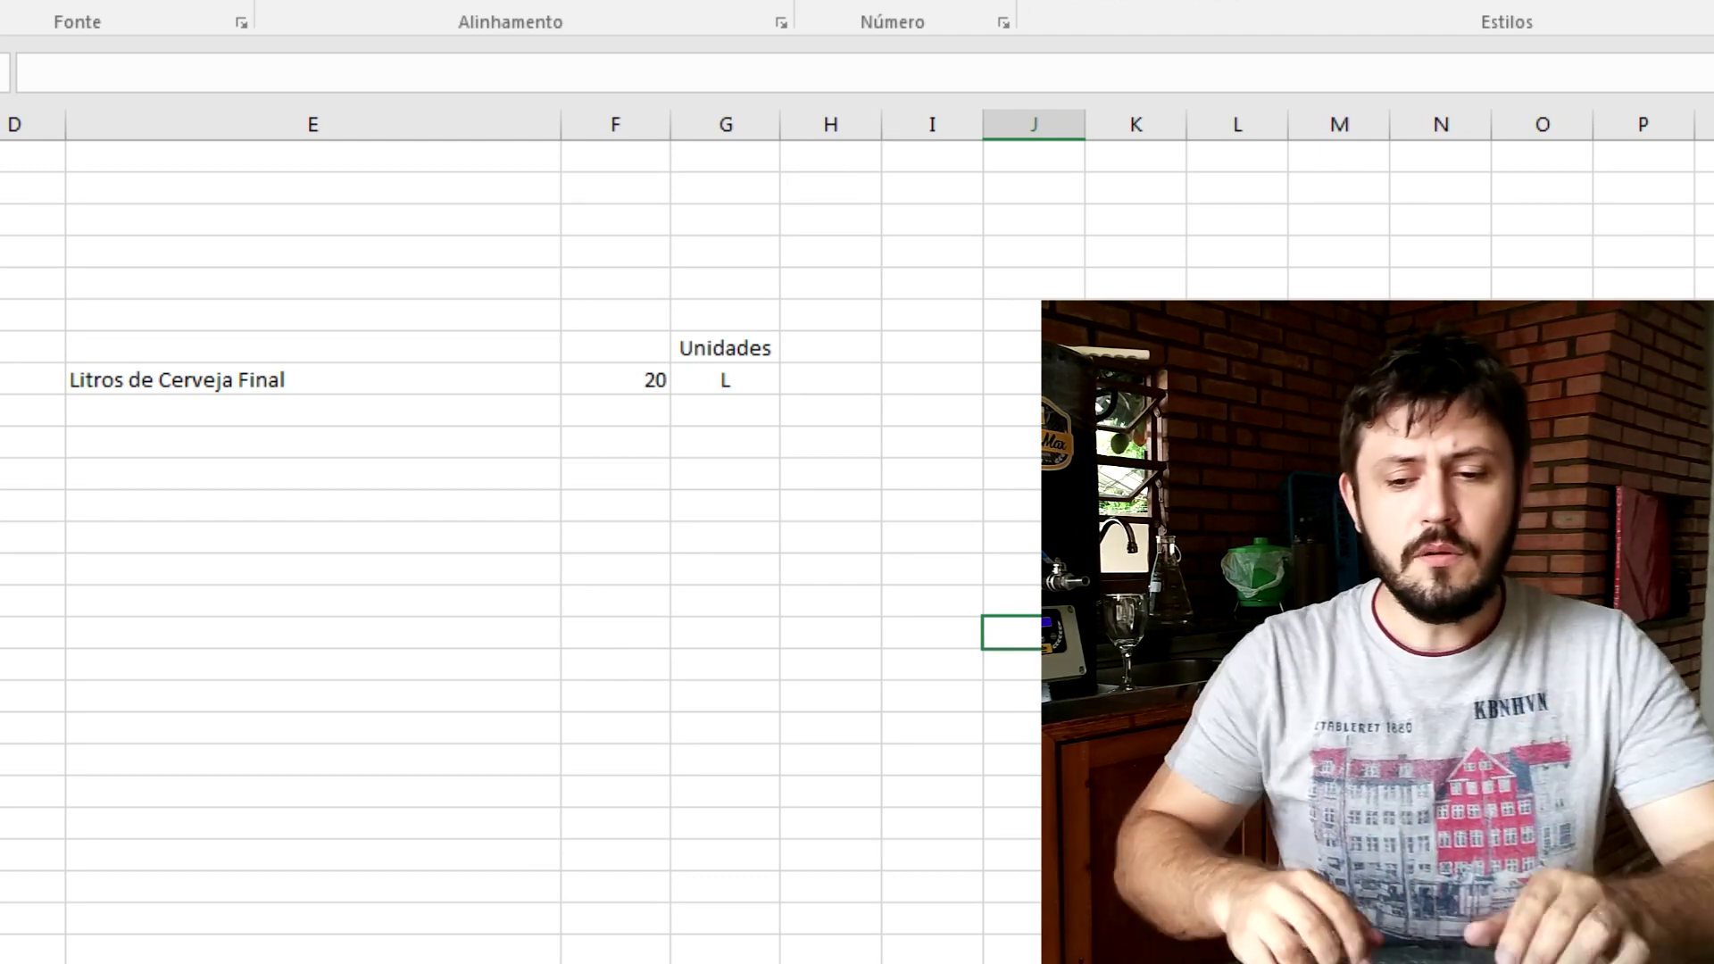
Enter the label "Razão Água Malte" in E9 and the value 2,5 in F9
click(444, 407)
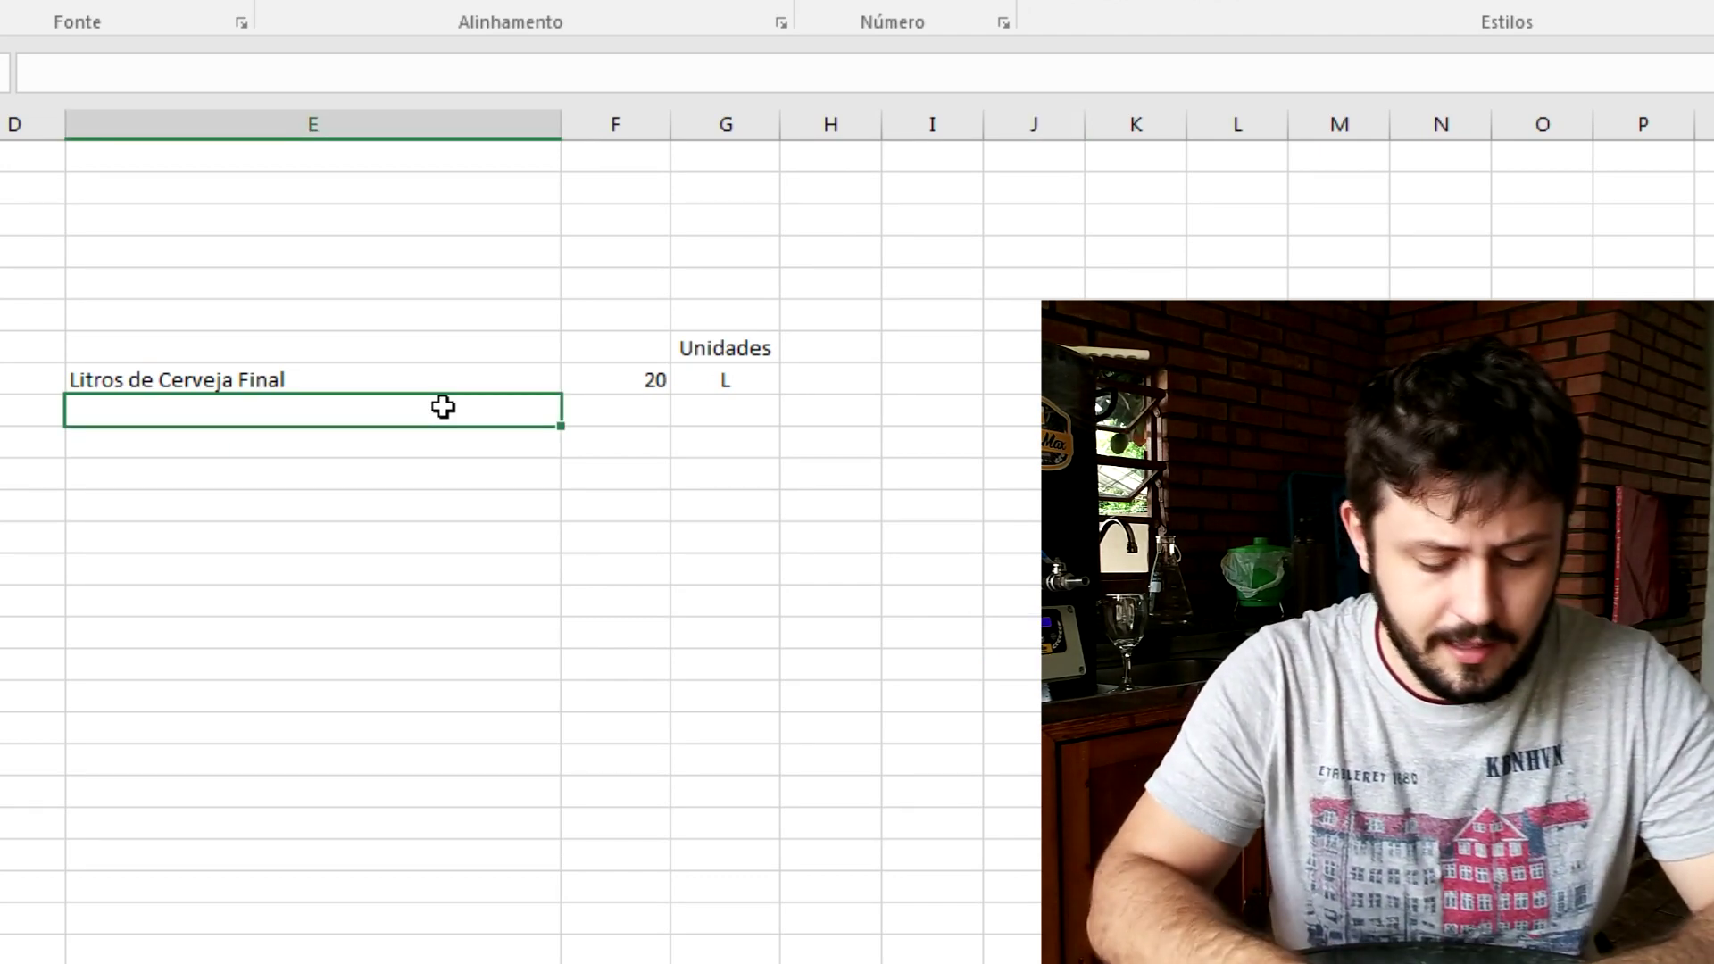
text(Razão Água Mla)
key(BackSpace)
key(BackSpace)
text(alte)
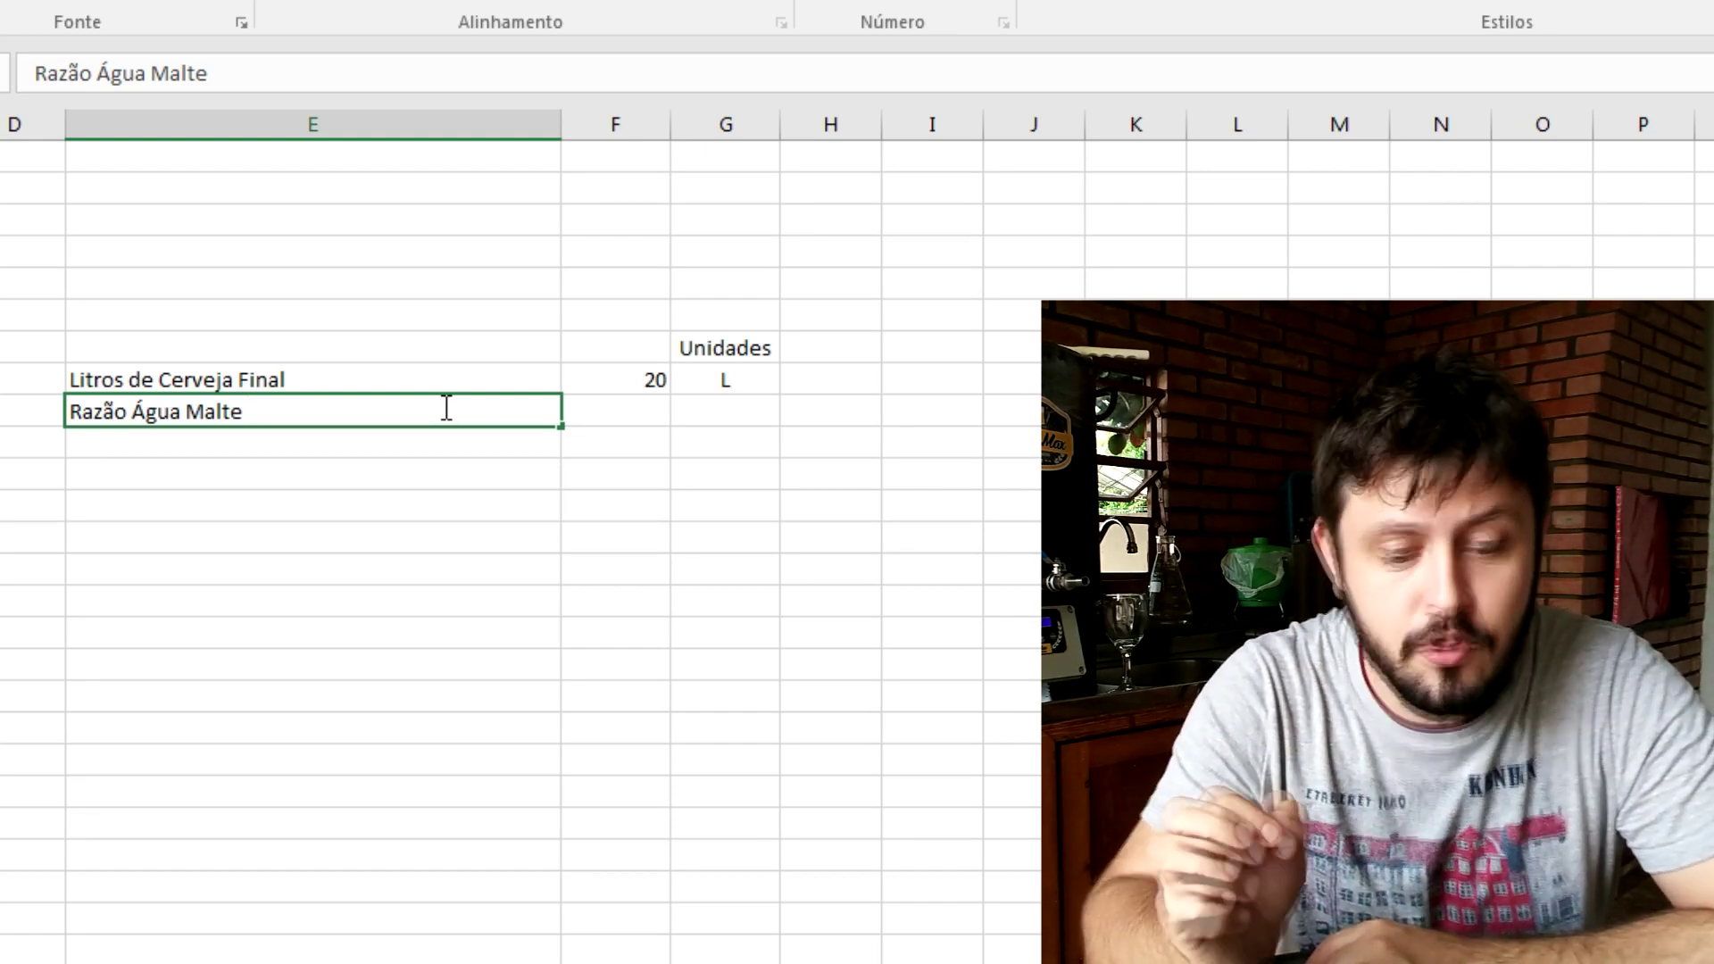
key(Tab)
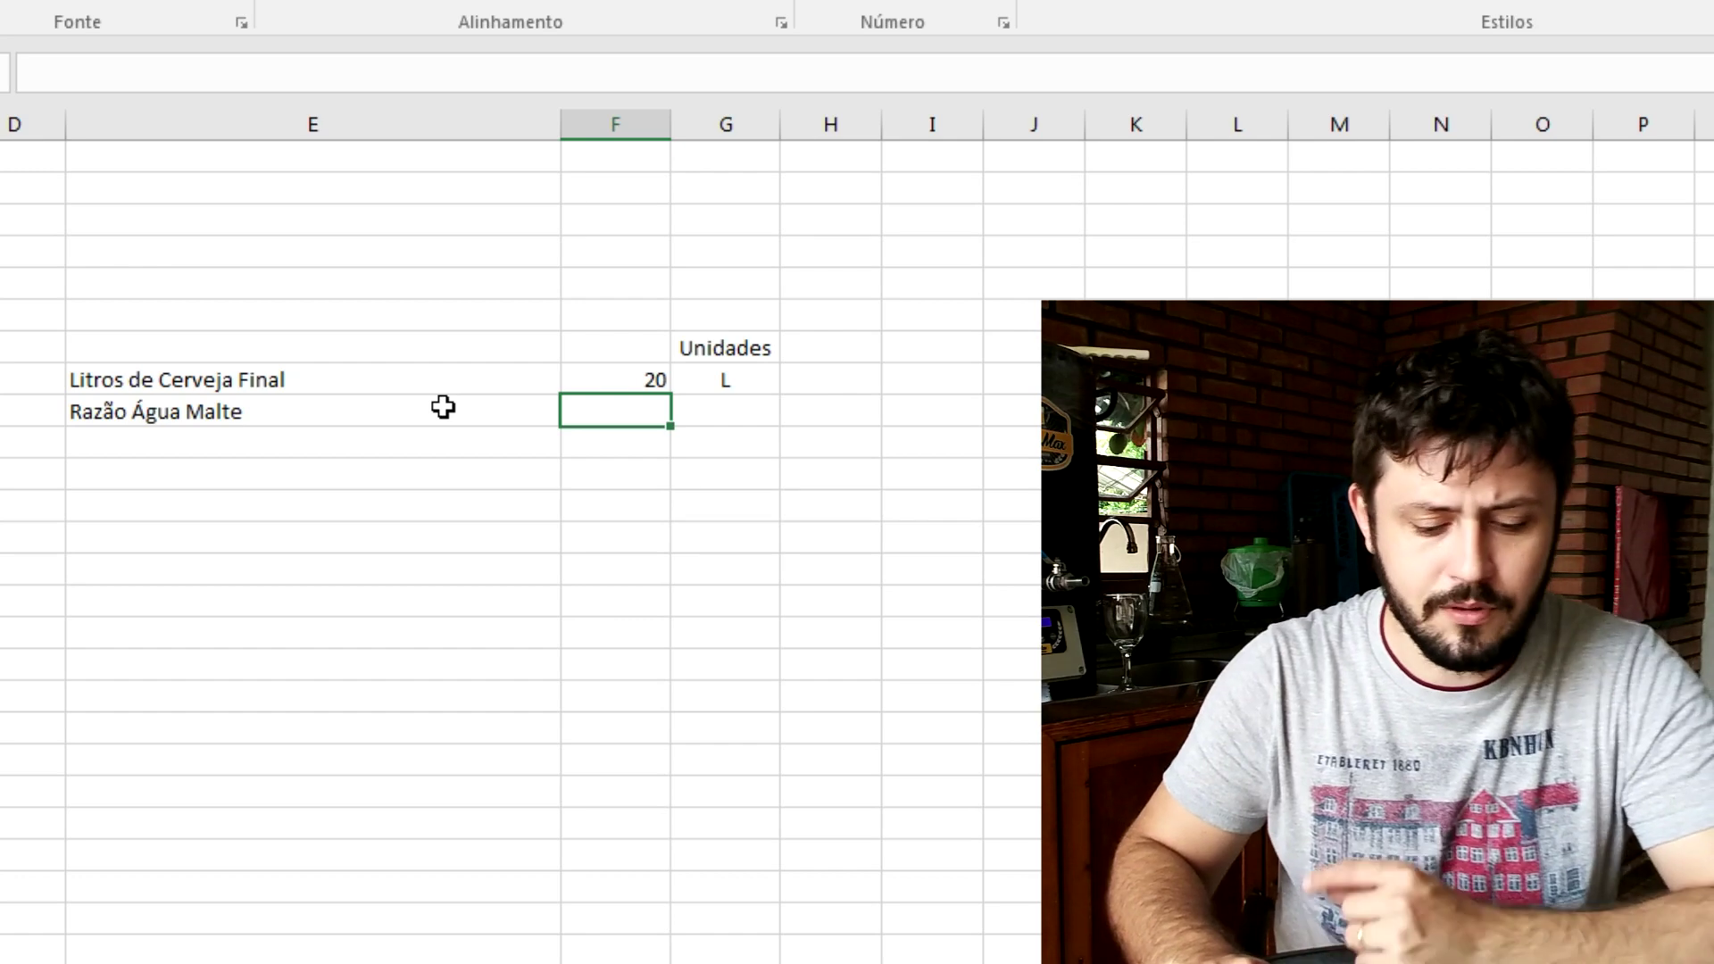
text(2,5)
key(Return)
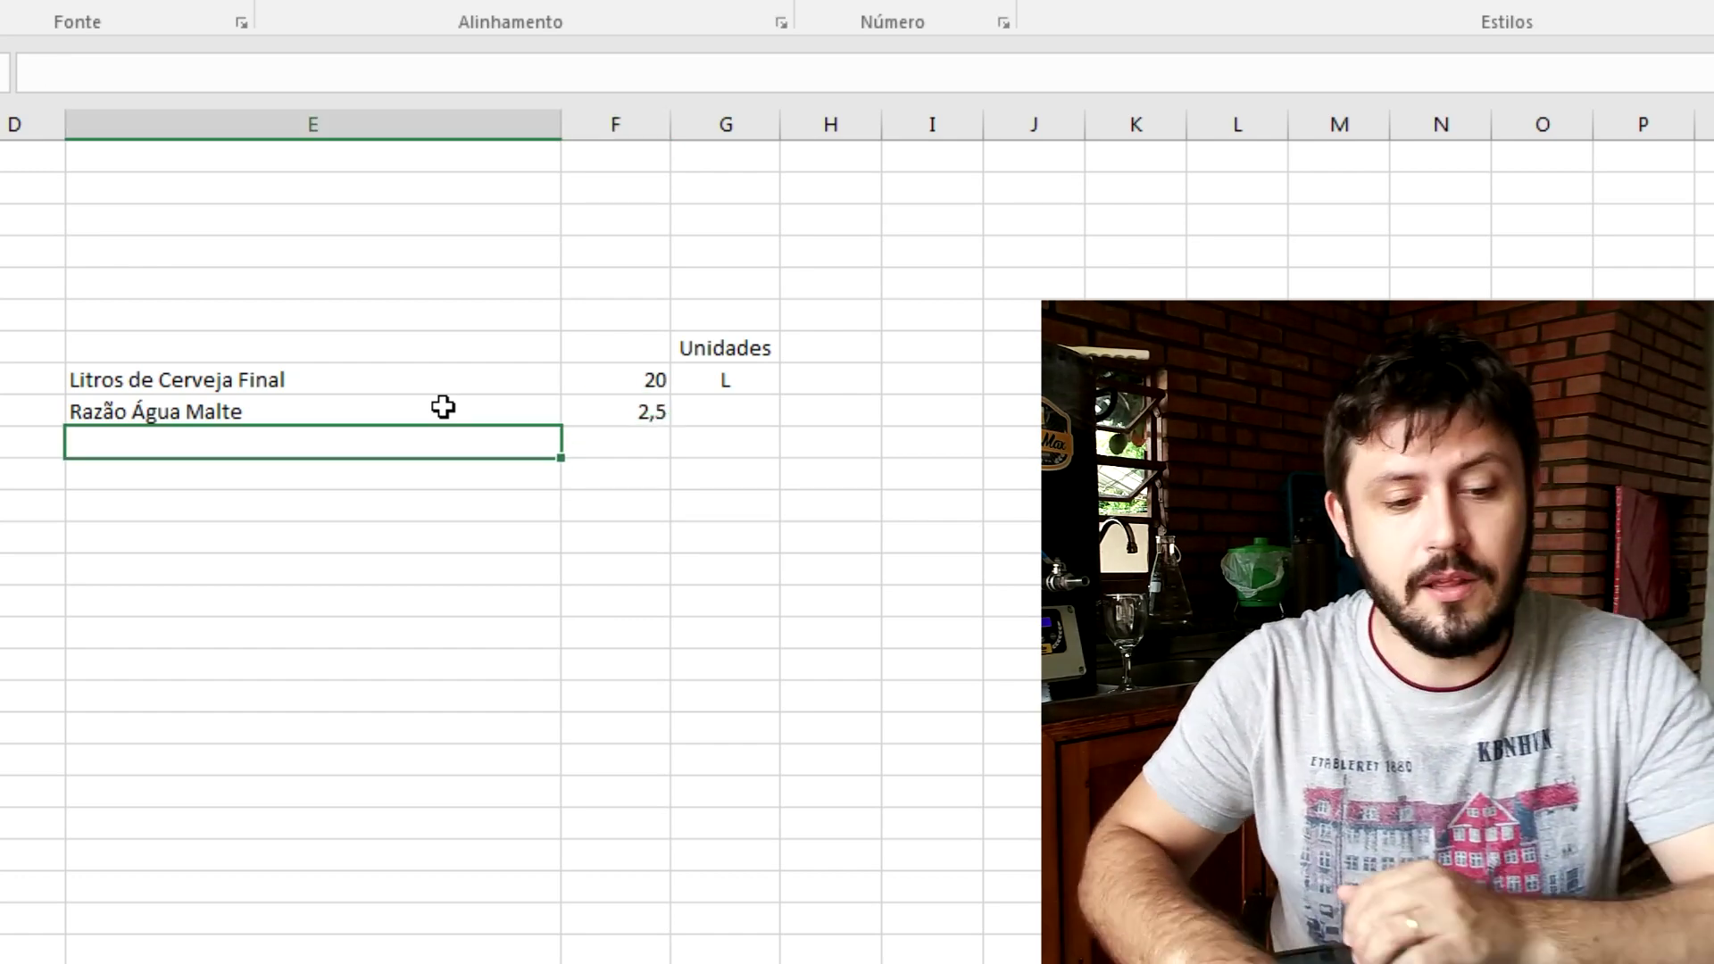
drag(427, 403, 574, 432)
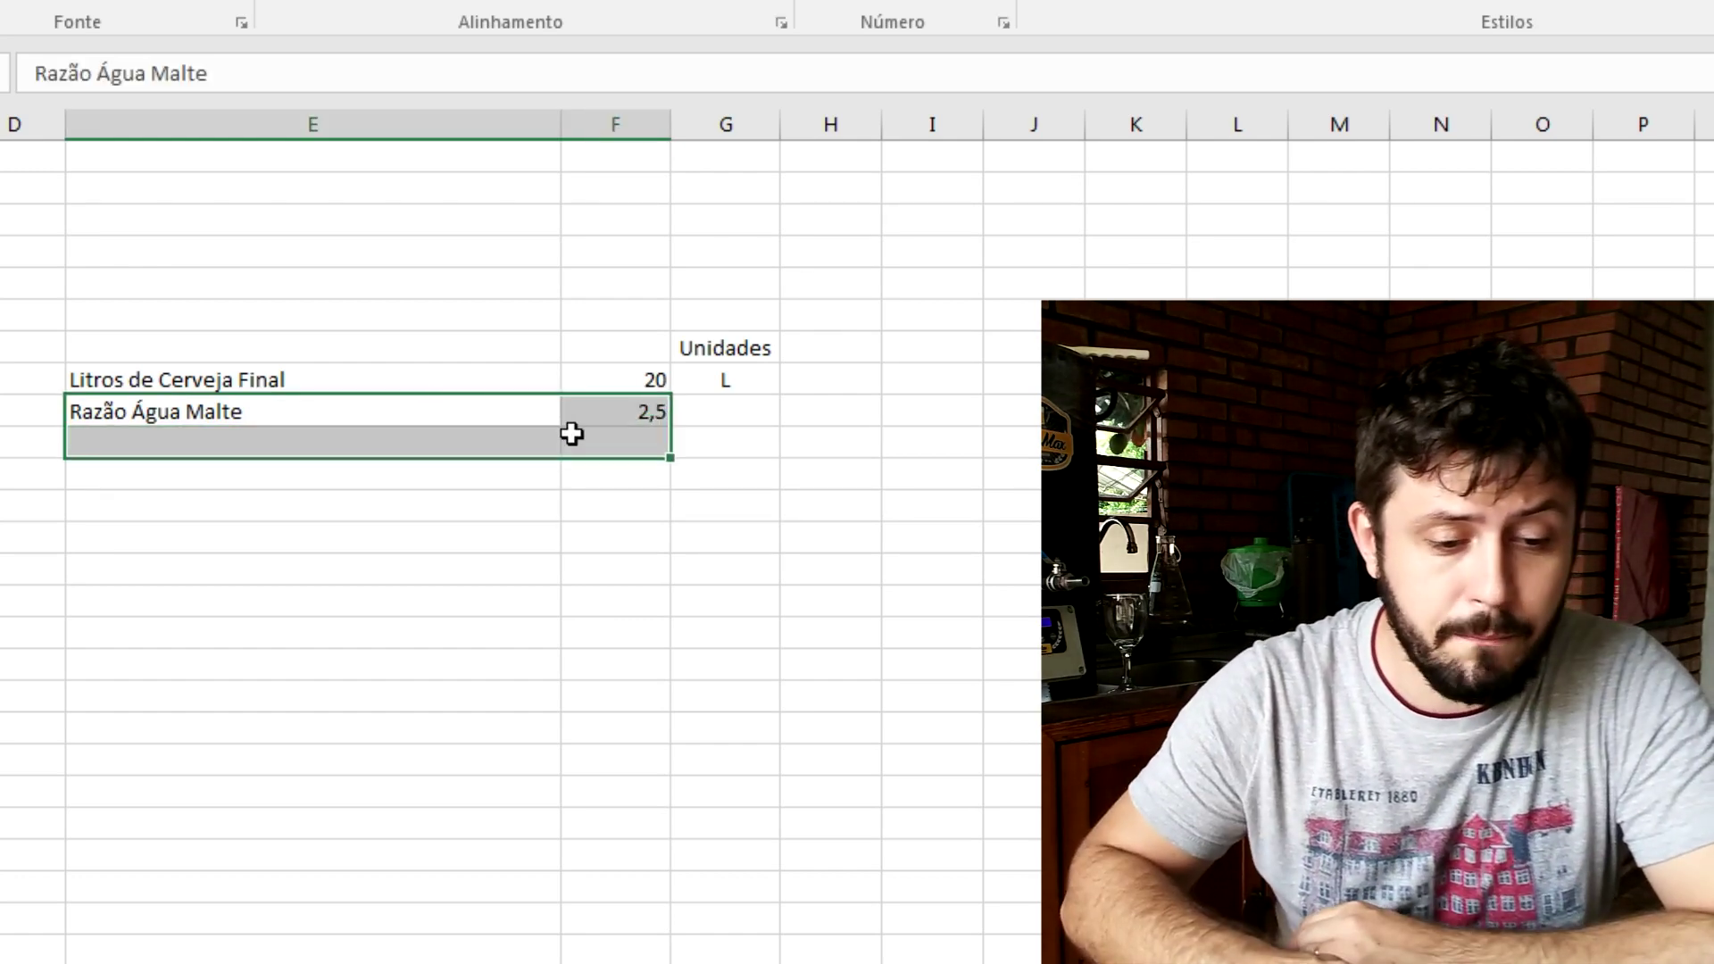
click(666, 379)
click(650, 404)
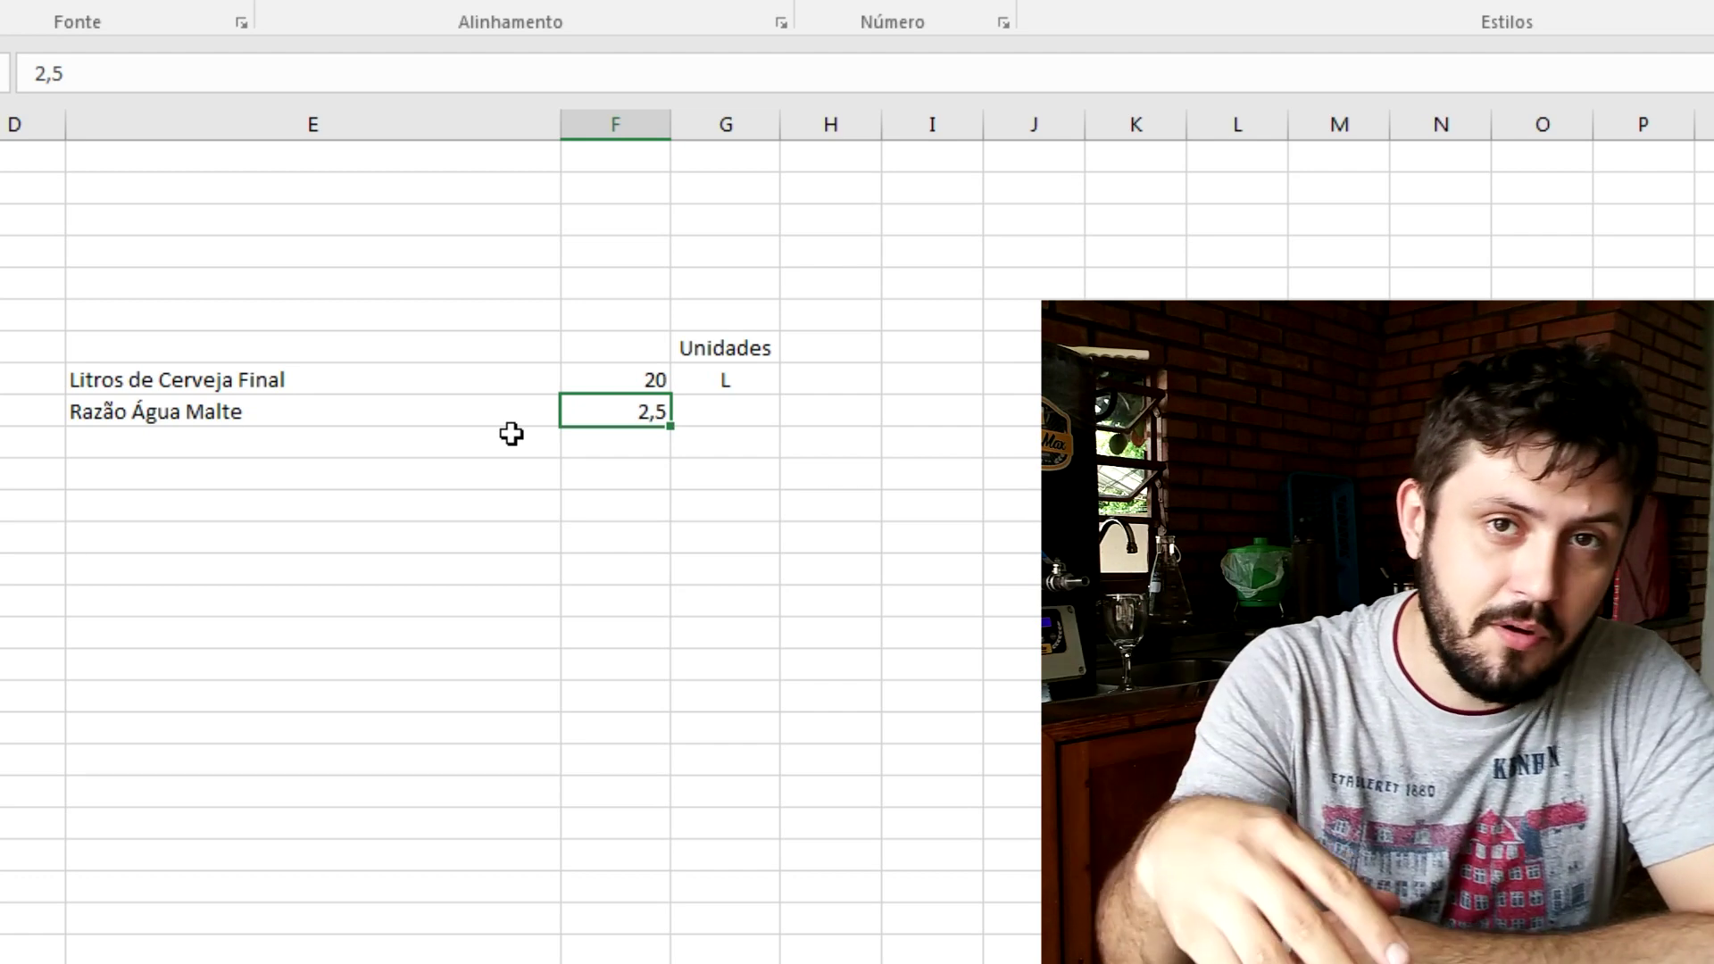
Enter the label "Quantidade de Malte" in E10, below the water-to-malt ratio
click(462, 450)
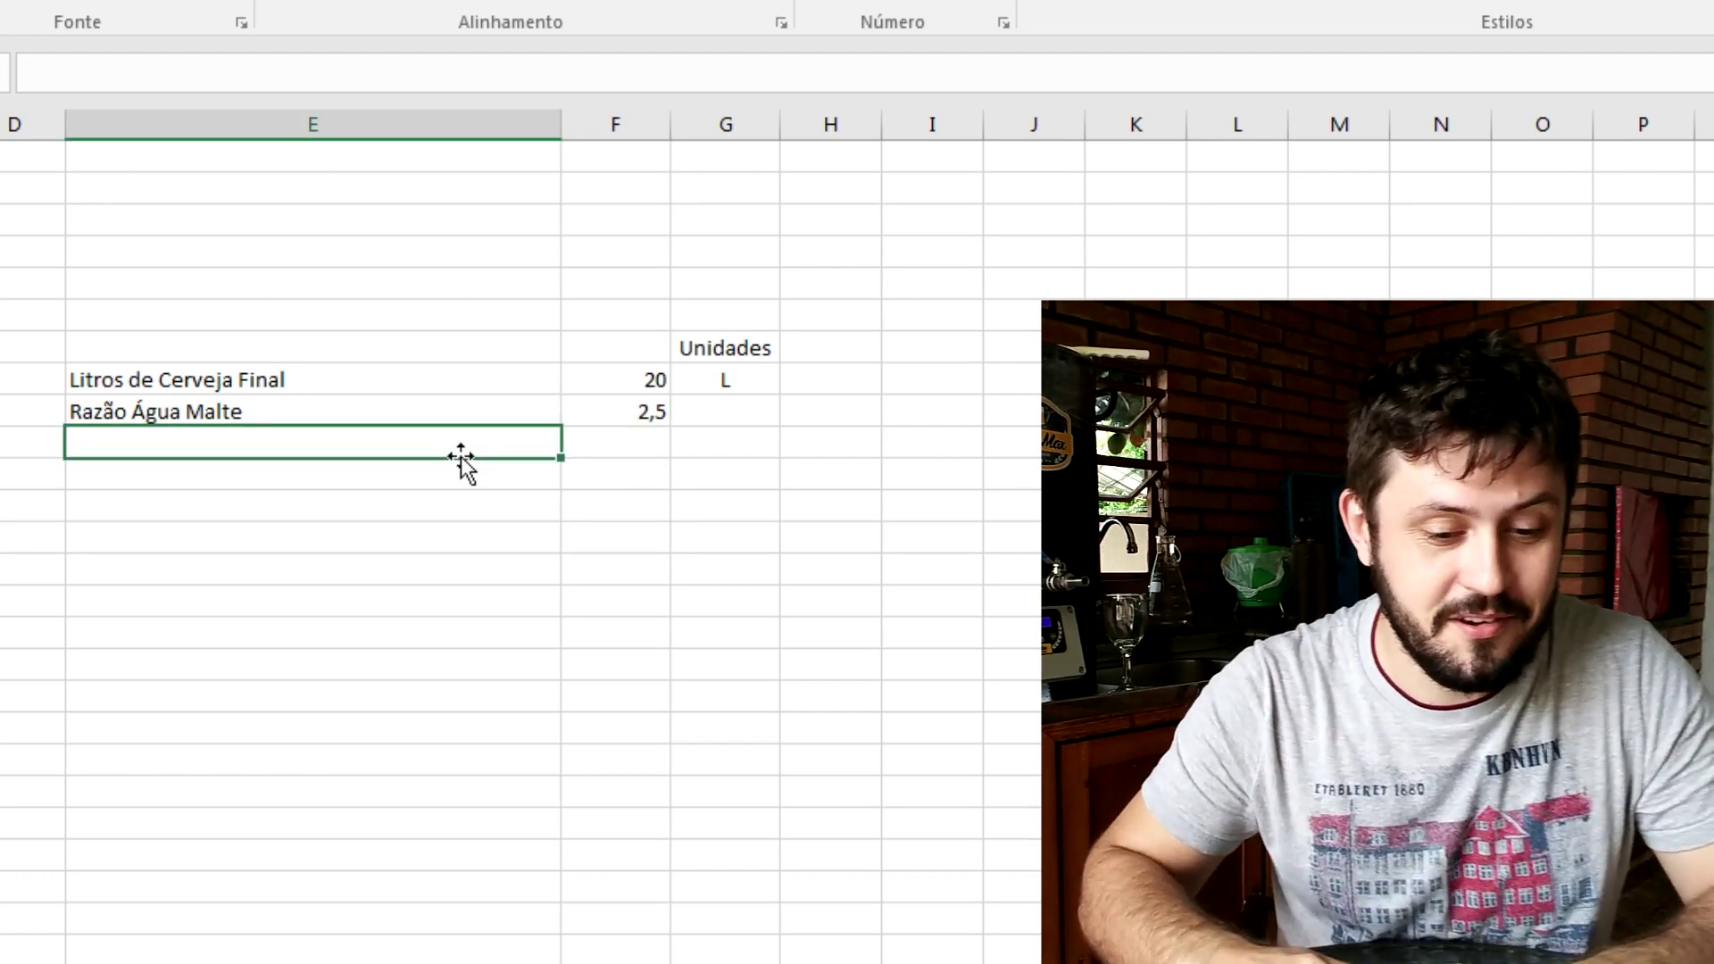
text(Quantidade d)
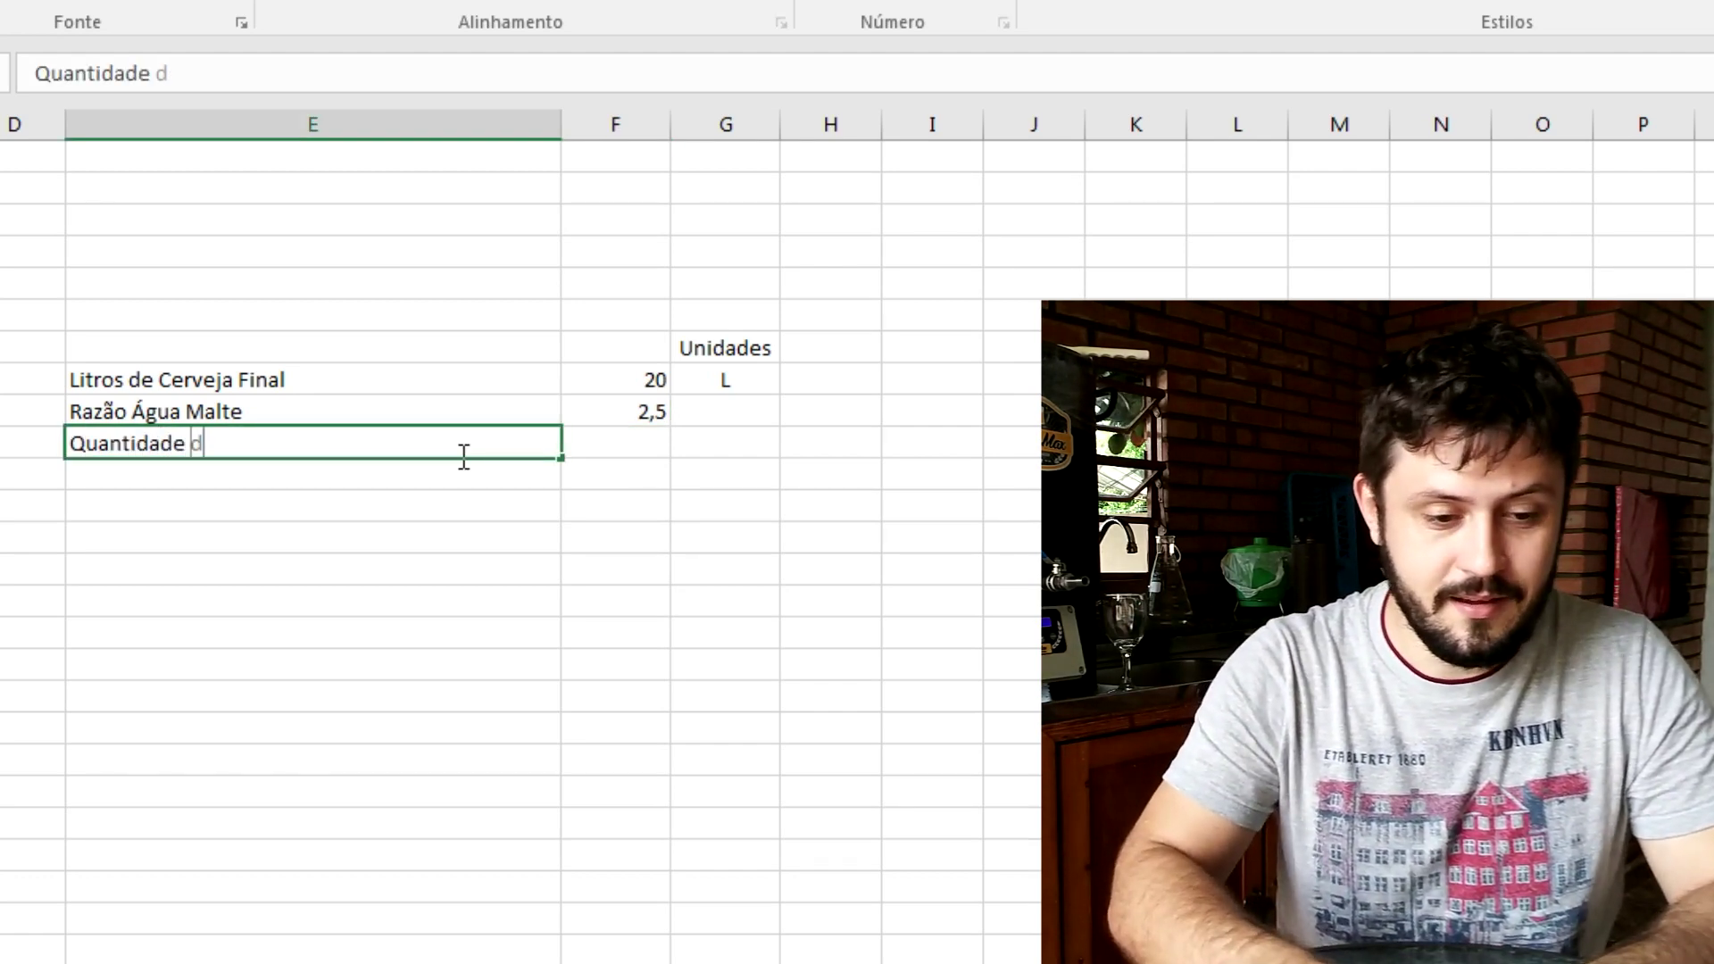
text(e Malte)
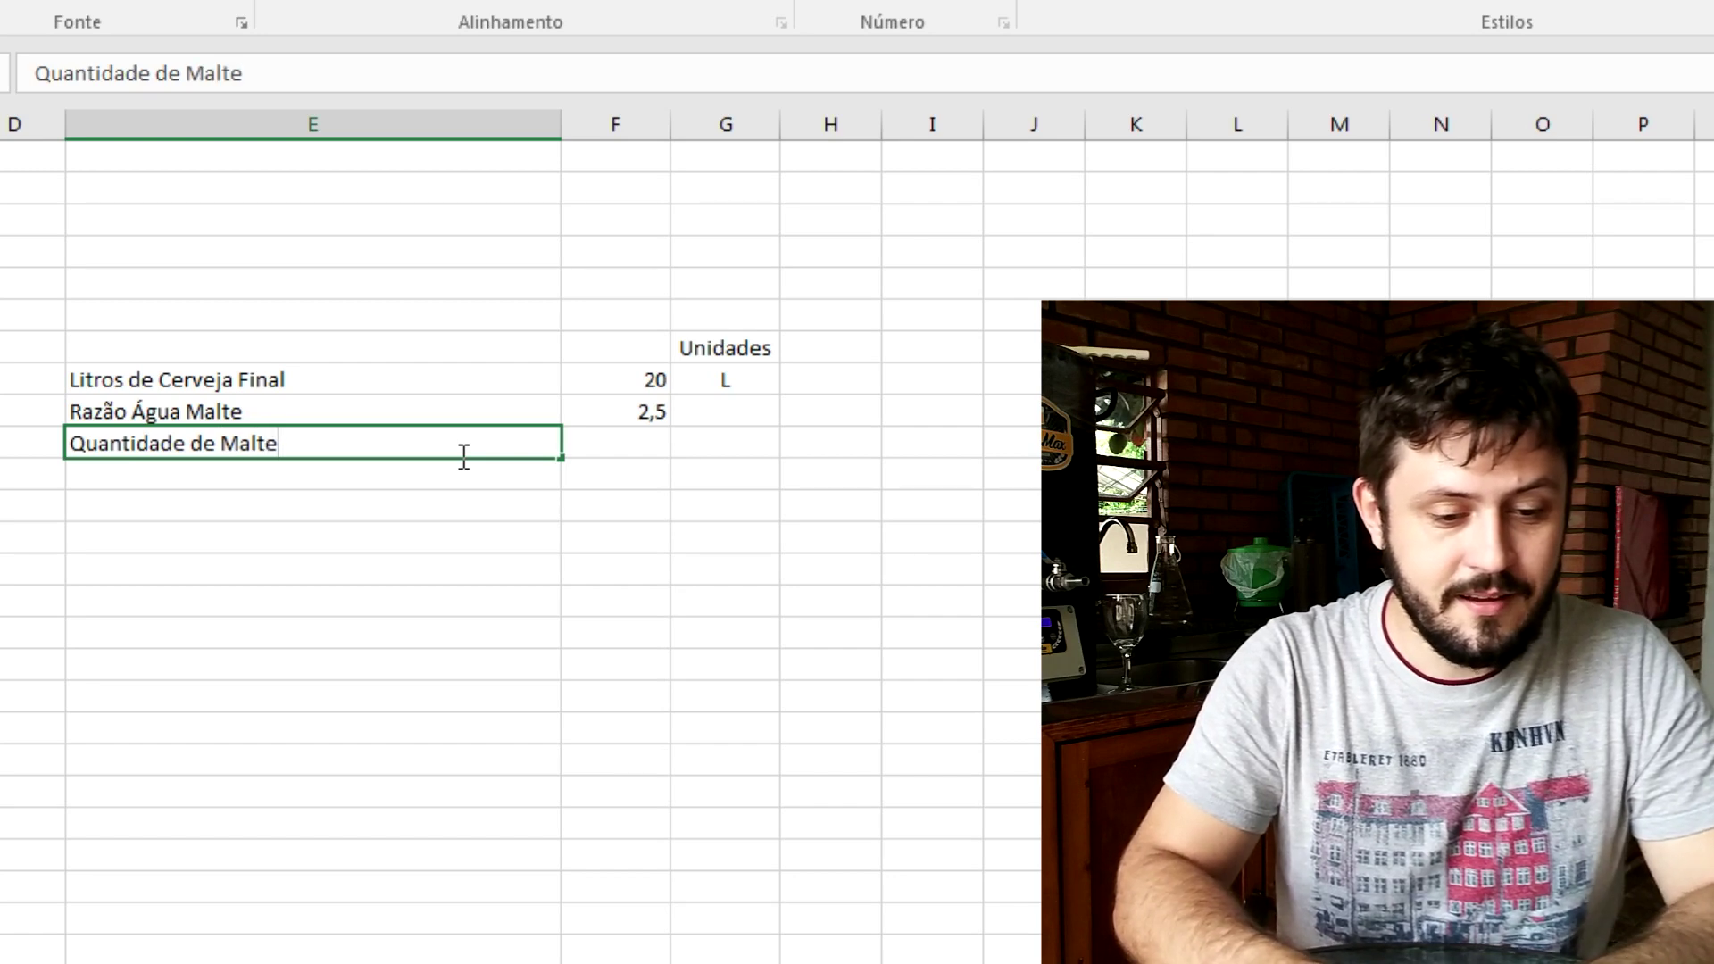
key(Left)
key(Down)
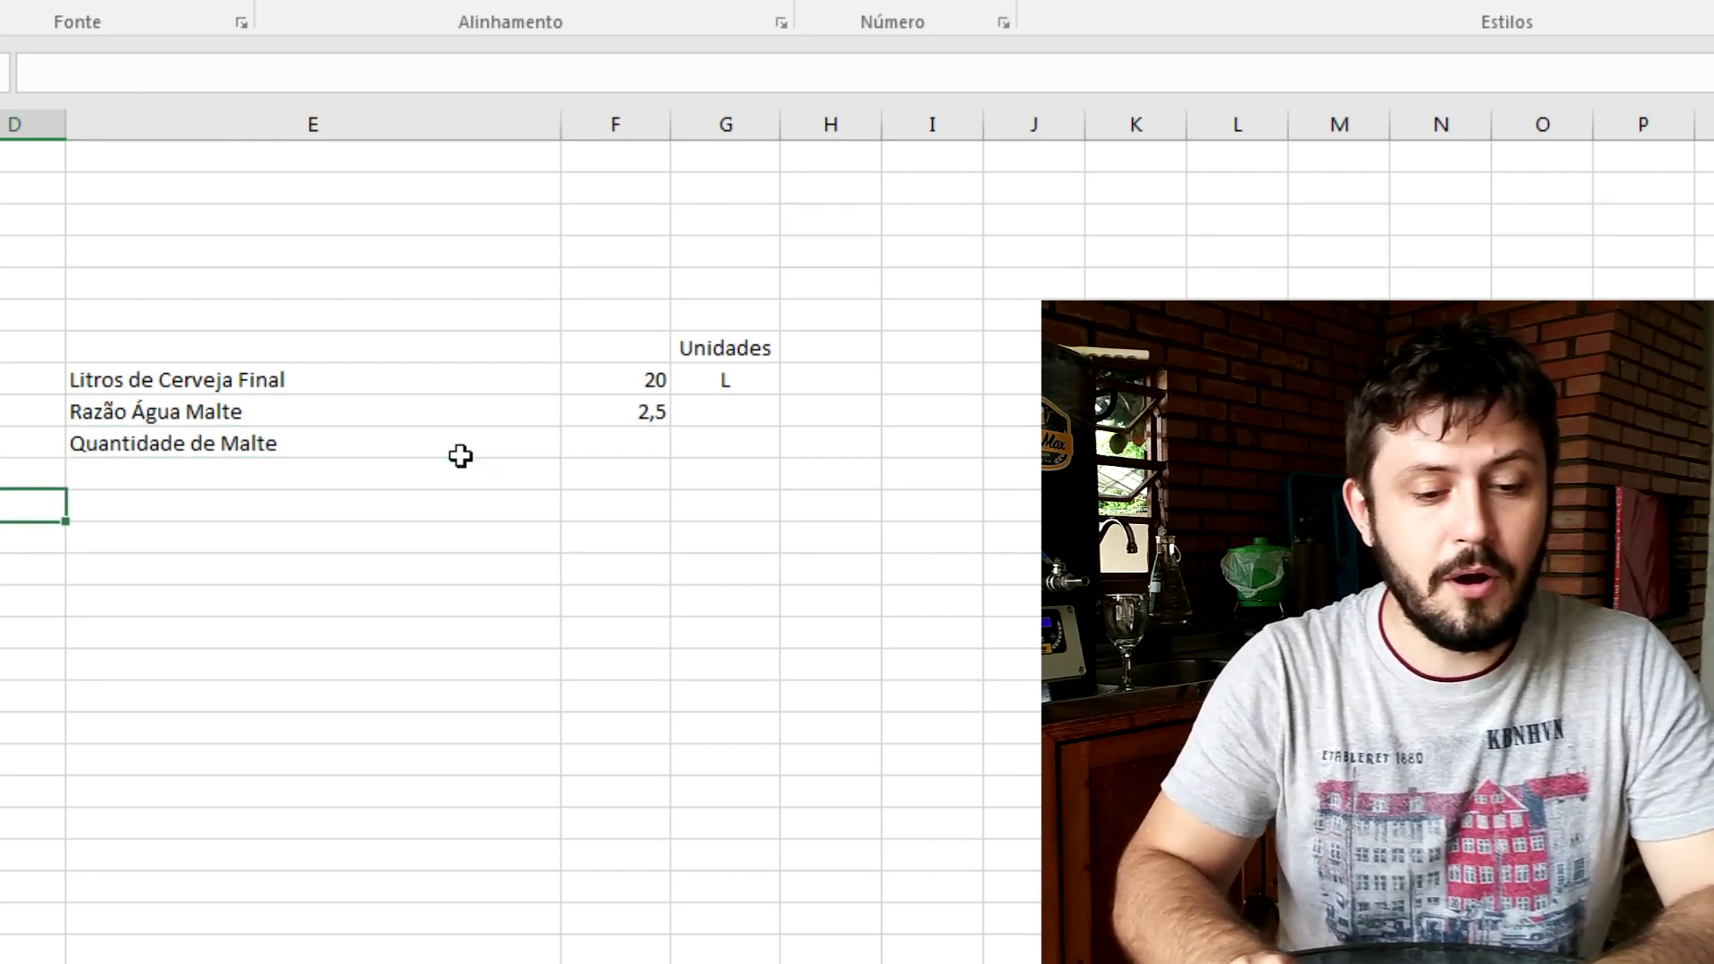
click(460, 458)
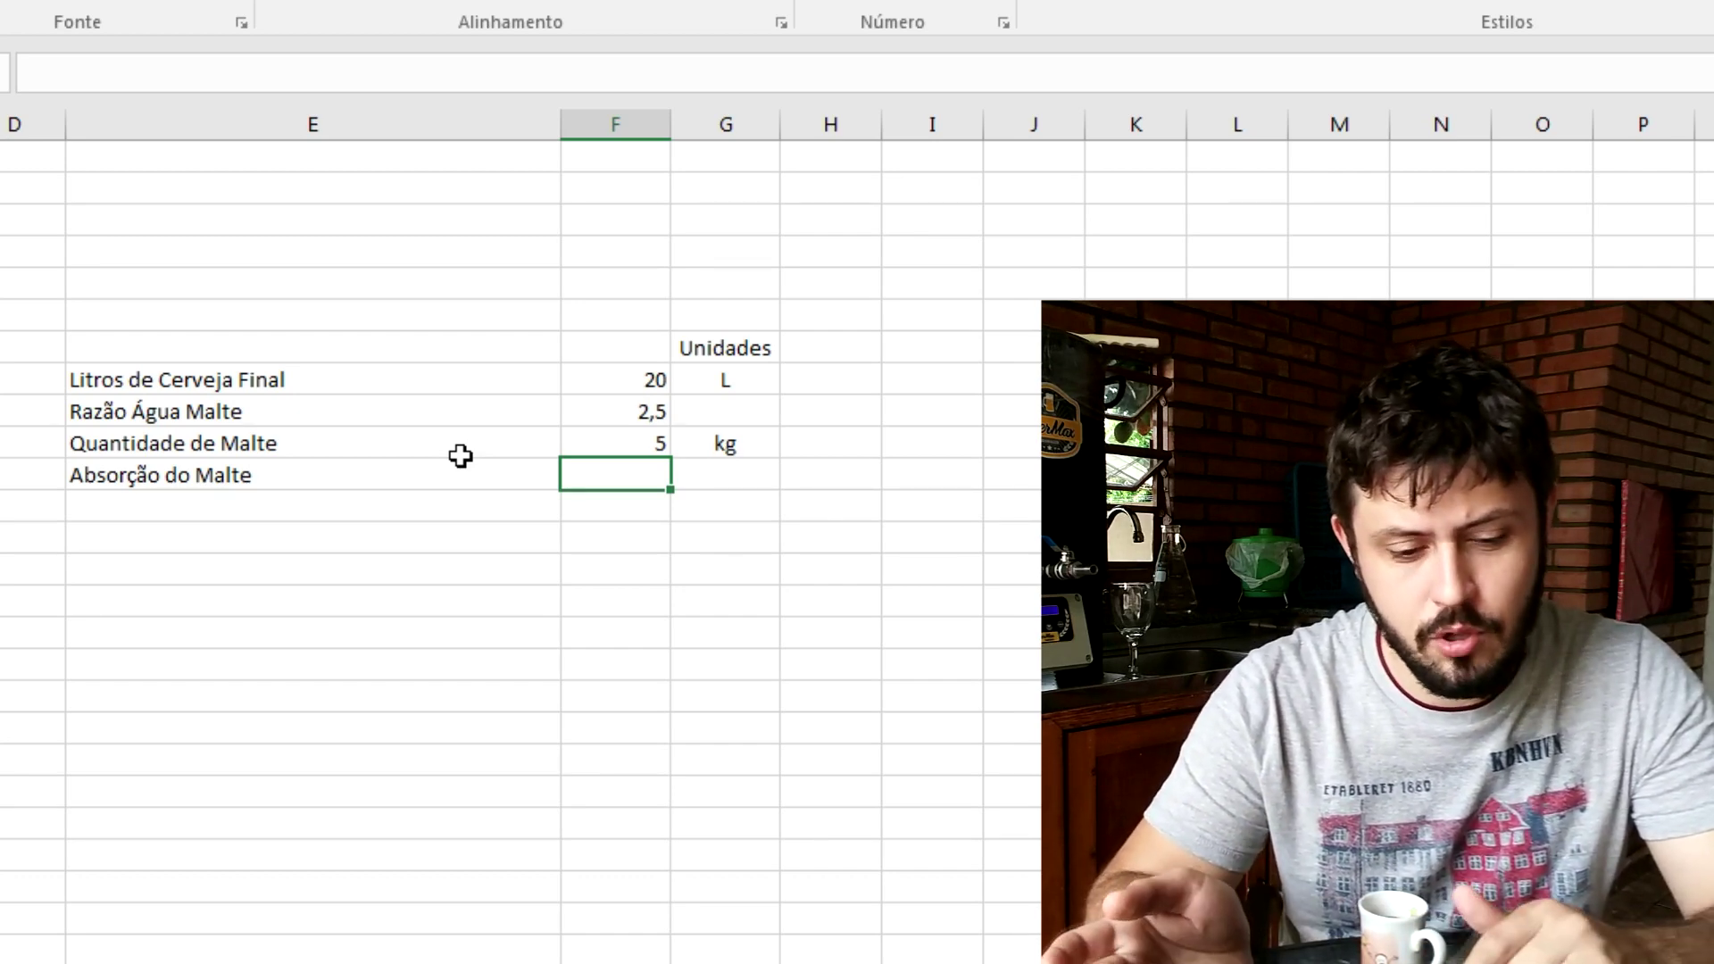
Set the malt absorption in F11 to 0,8 and enter L/kg as its unit in G11
text(0,8)
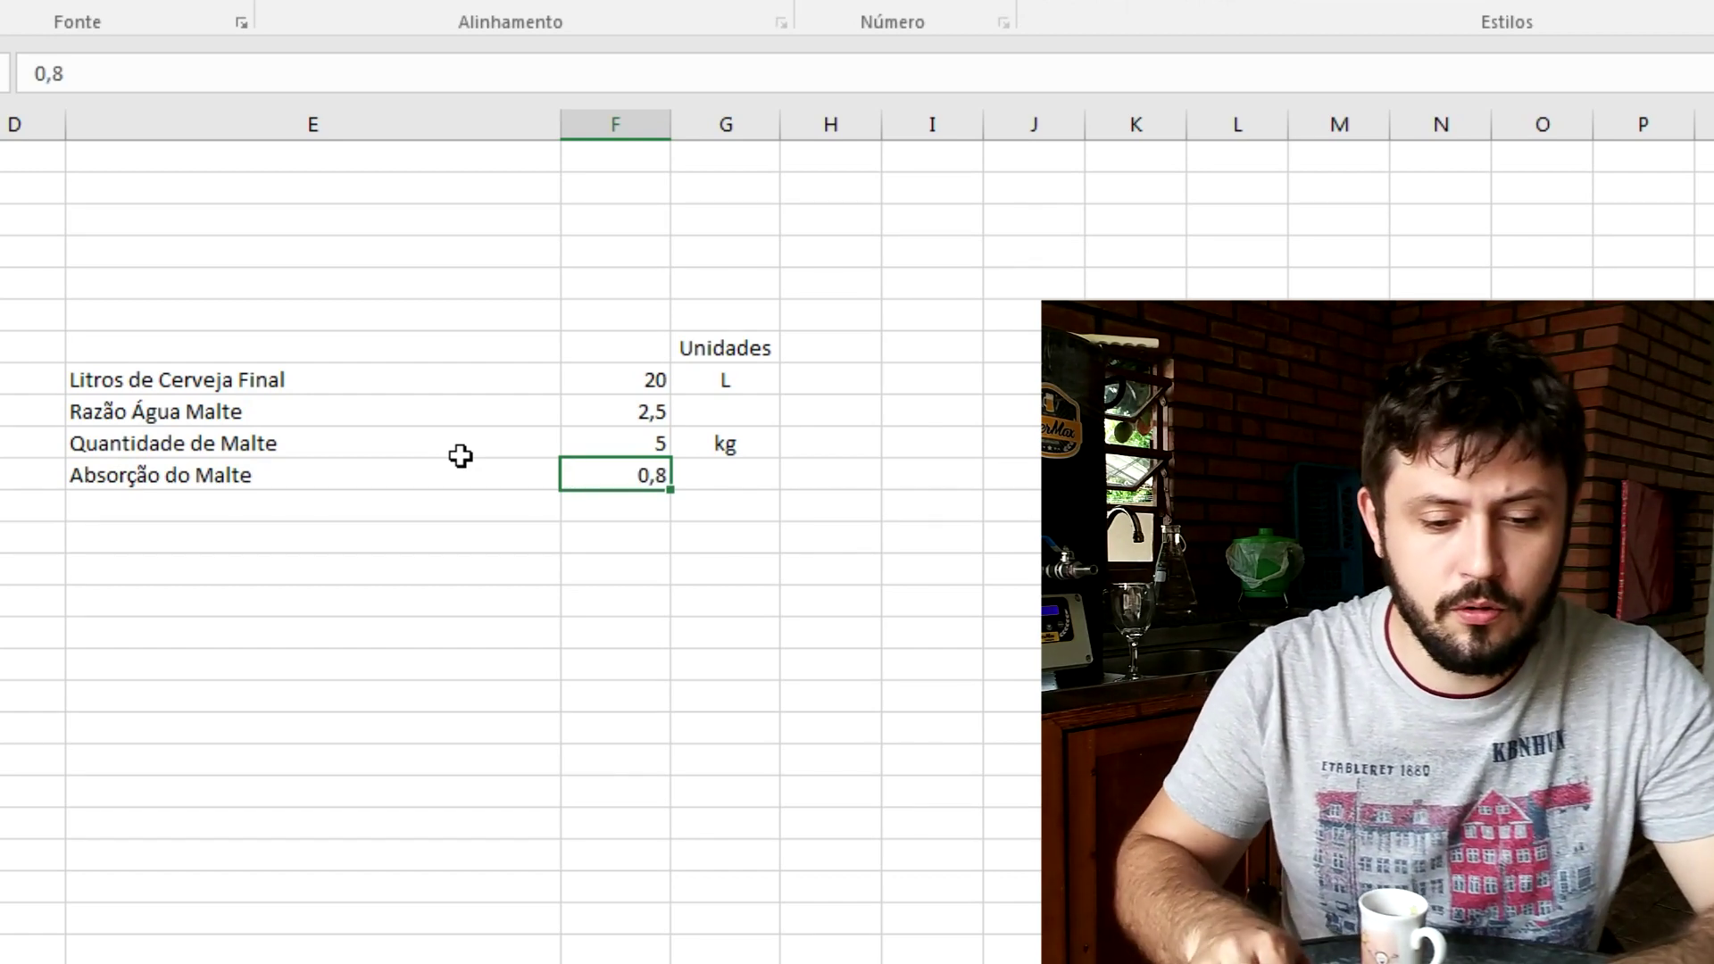
key(Tab)
text(L/kg)
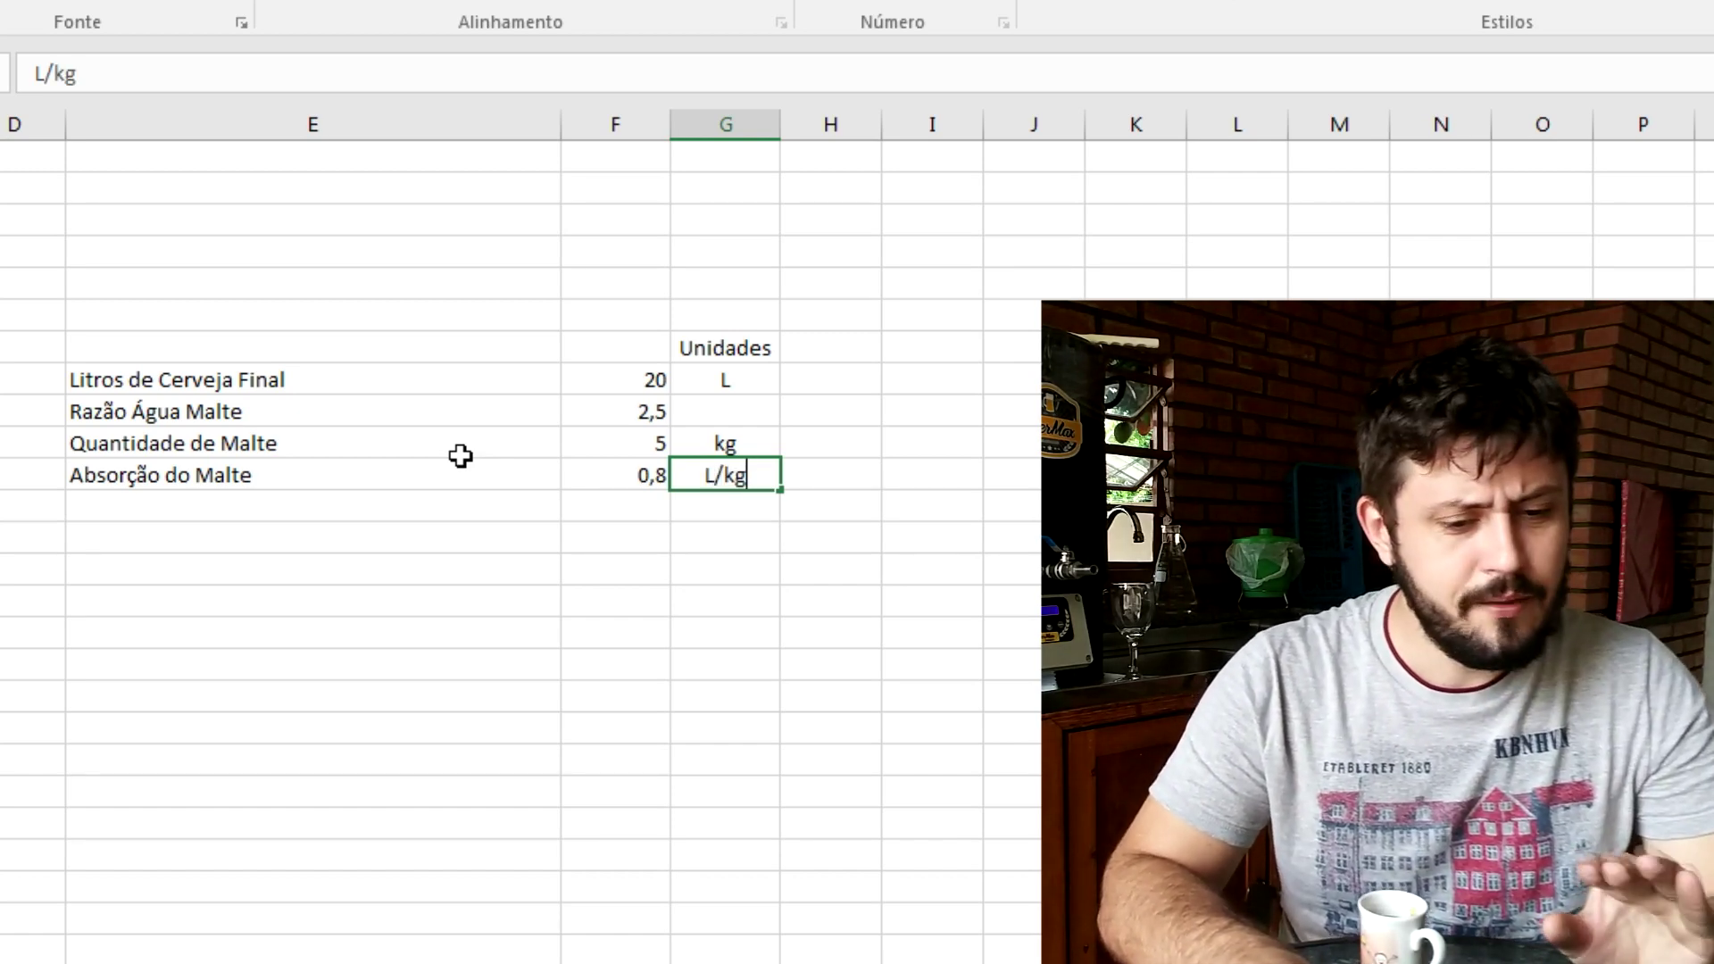
key(Return)
key(Return)
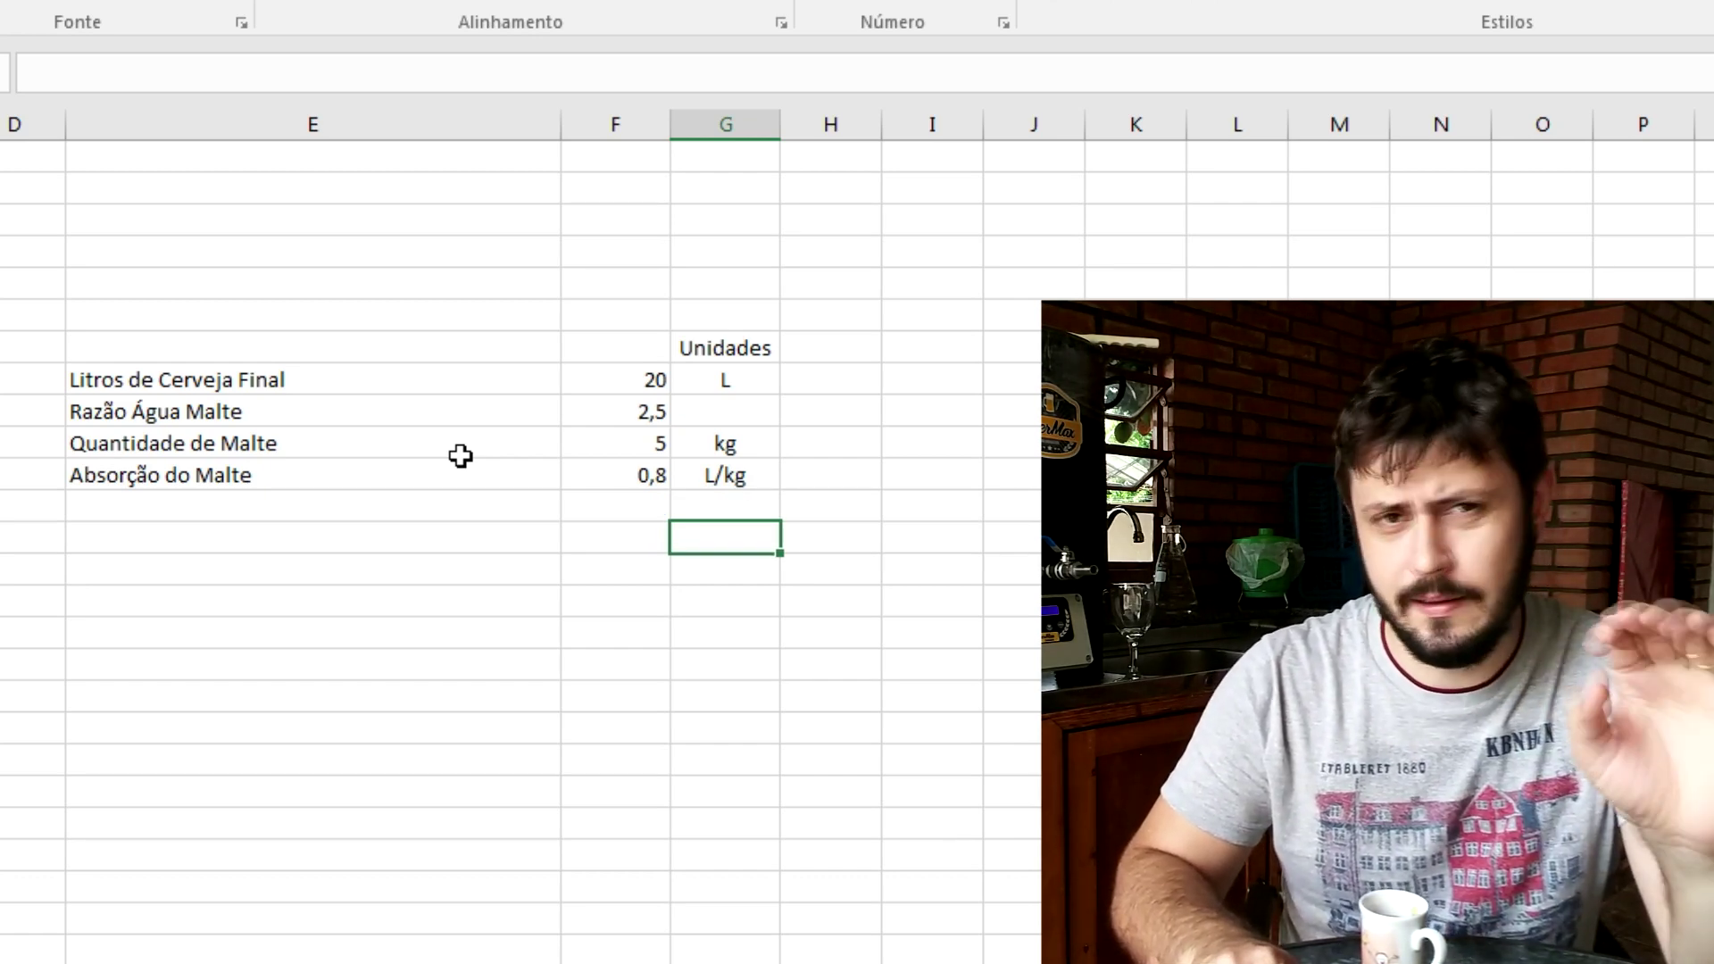
Enter the labels "Água de Mostura", "Água de Lavagem" and "Água Total" in cells E14 to E16
key(Return)
key(Left)
key(Left)
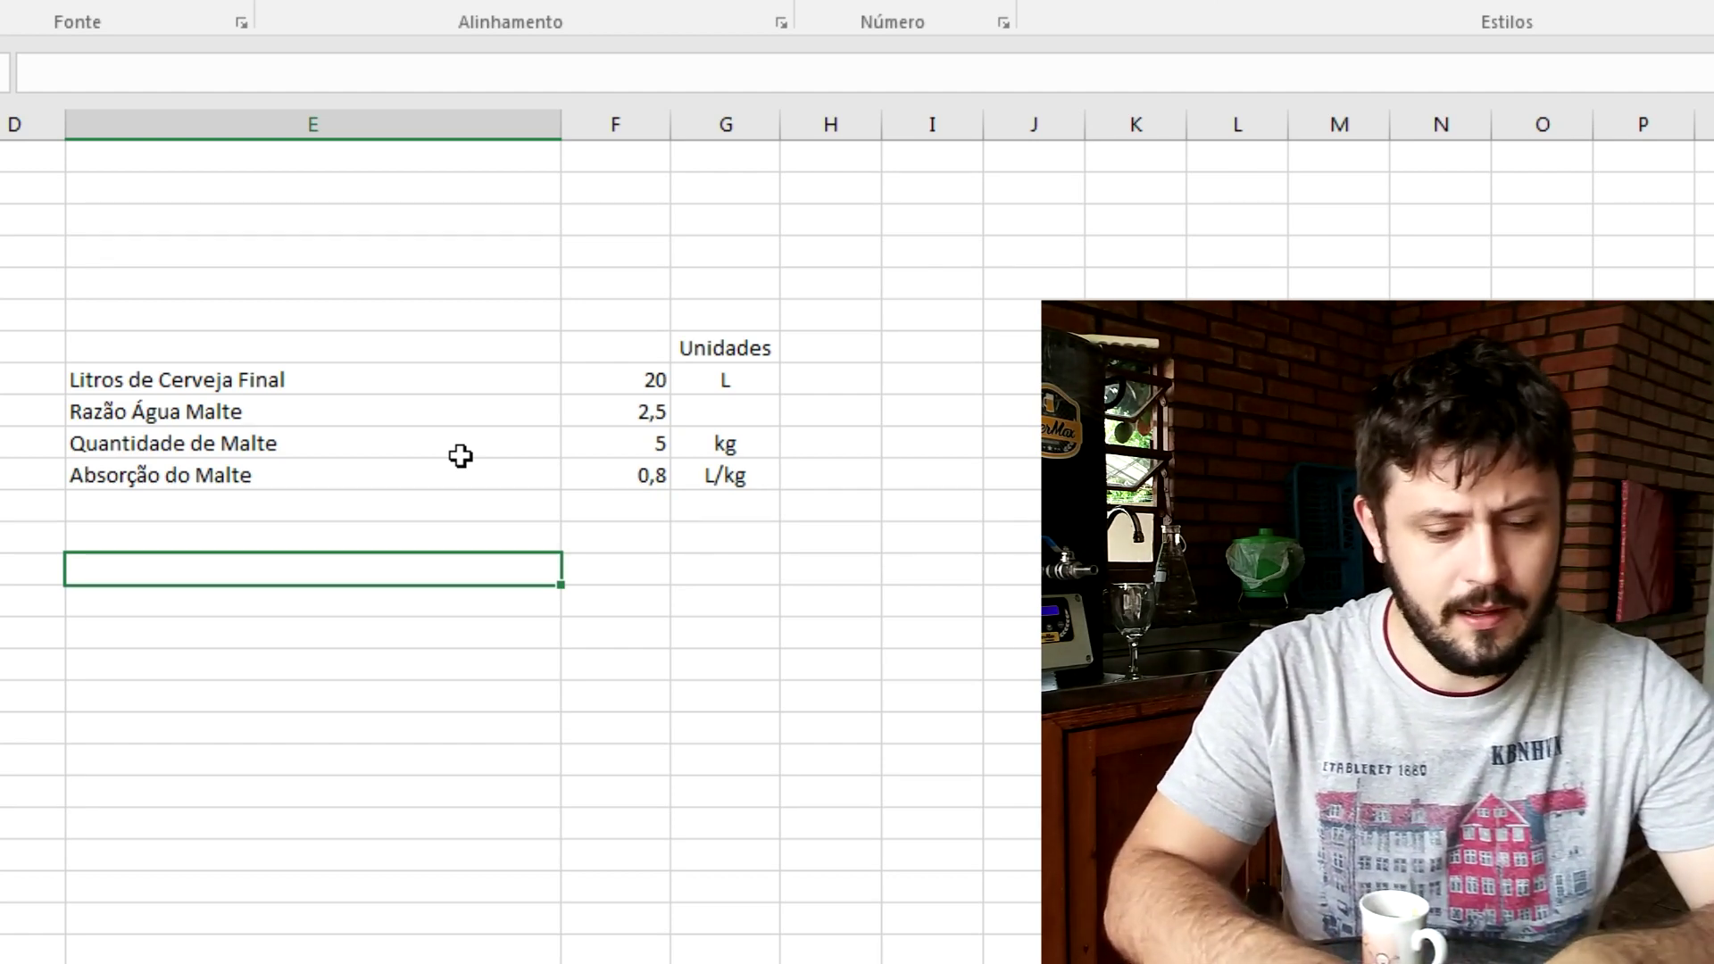
text(Água de )
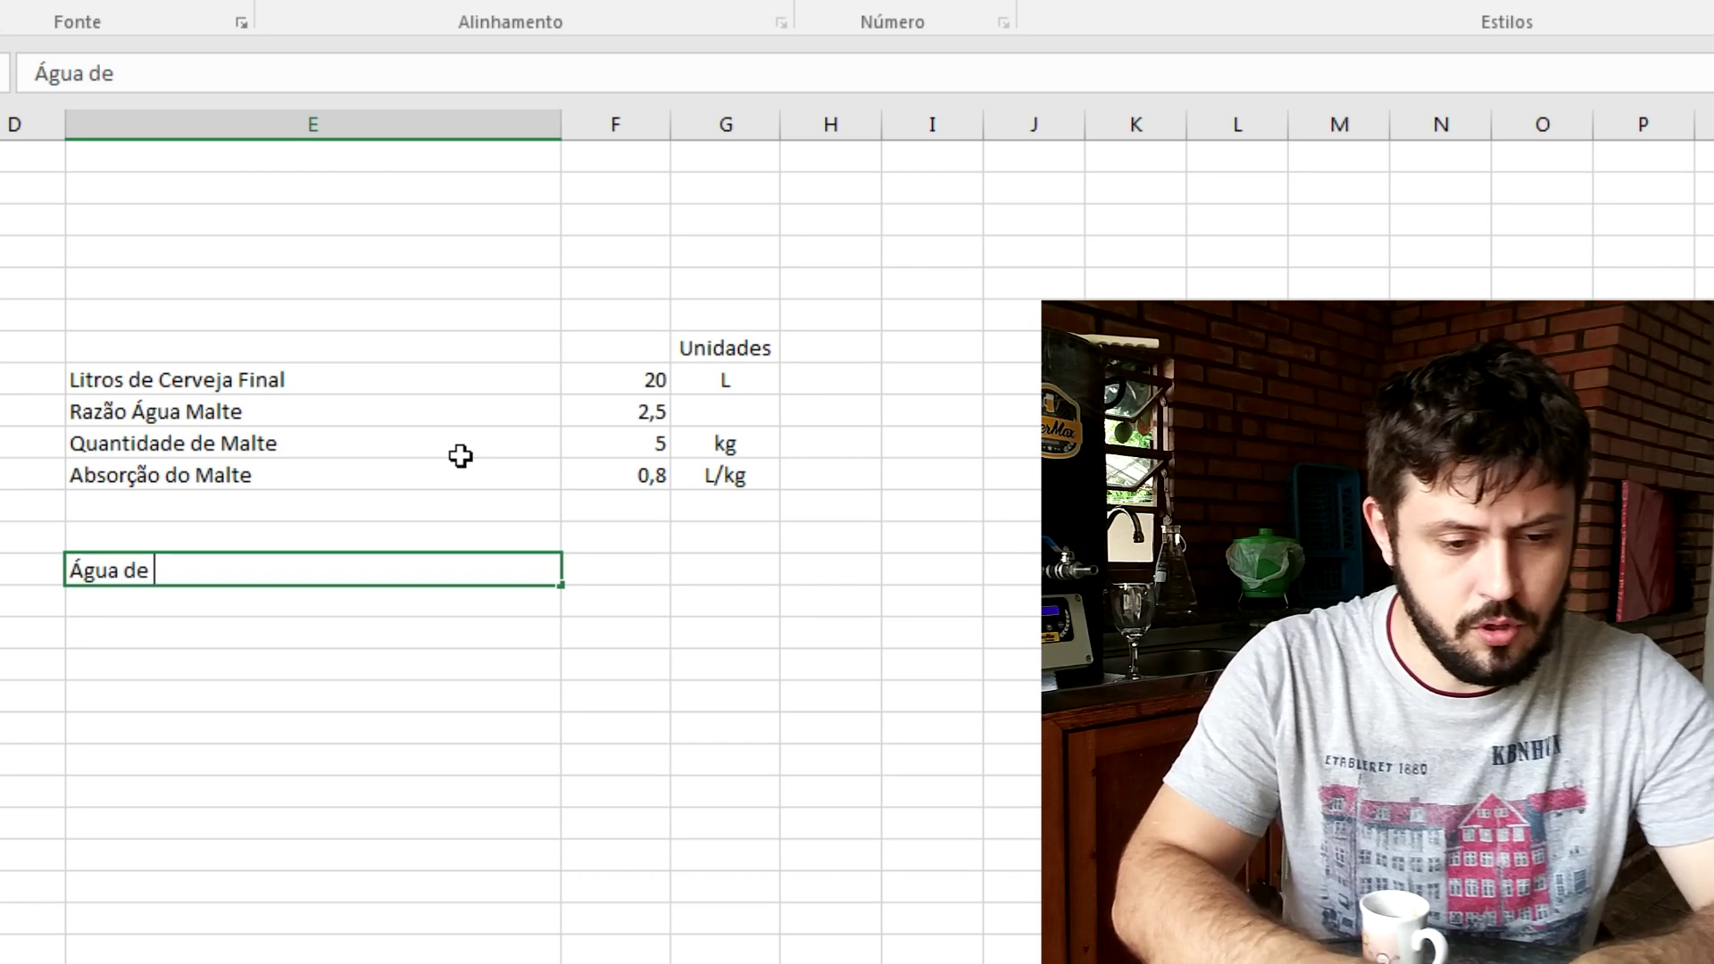
text(Mostura)
key(Return)
text(Água )
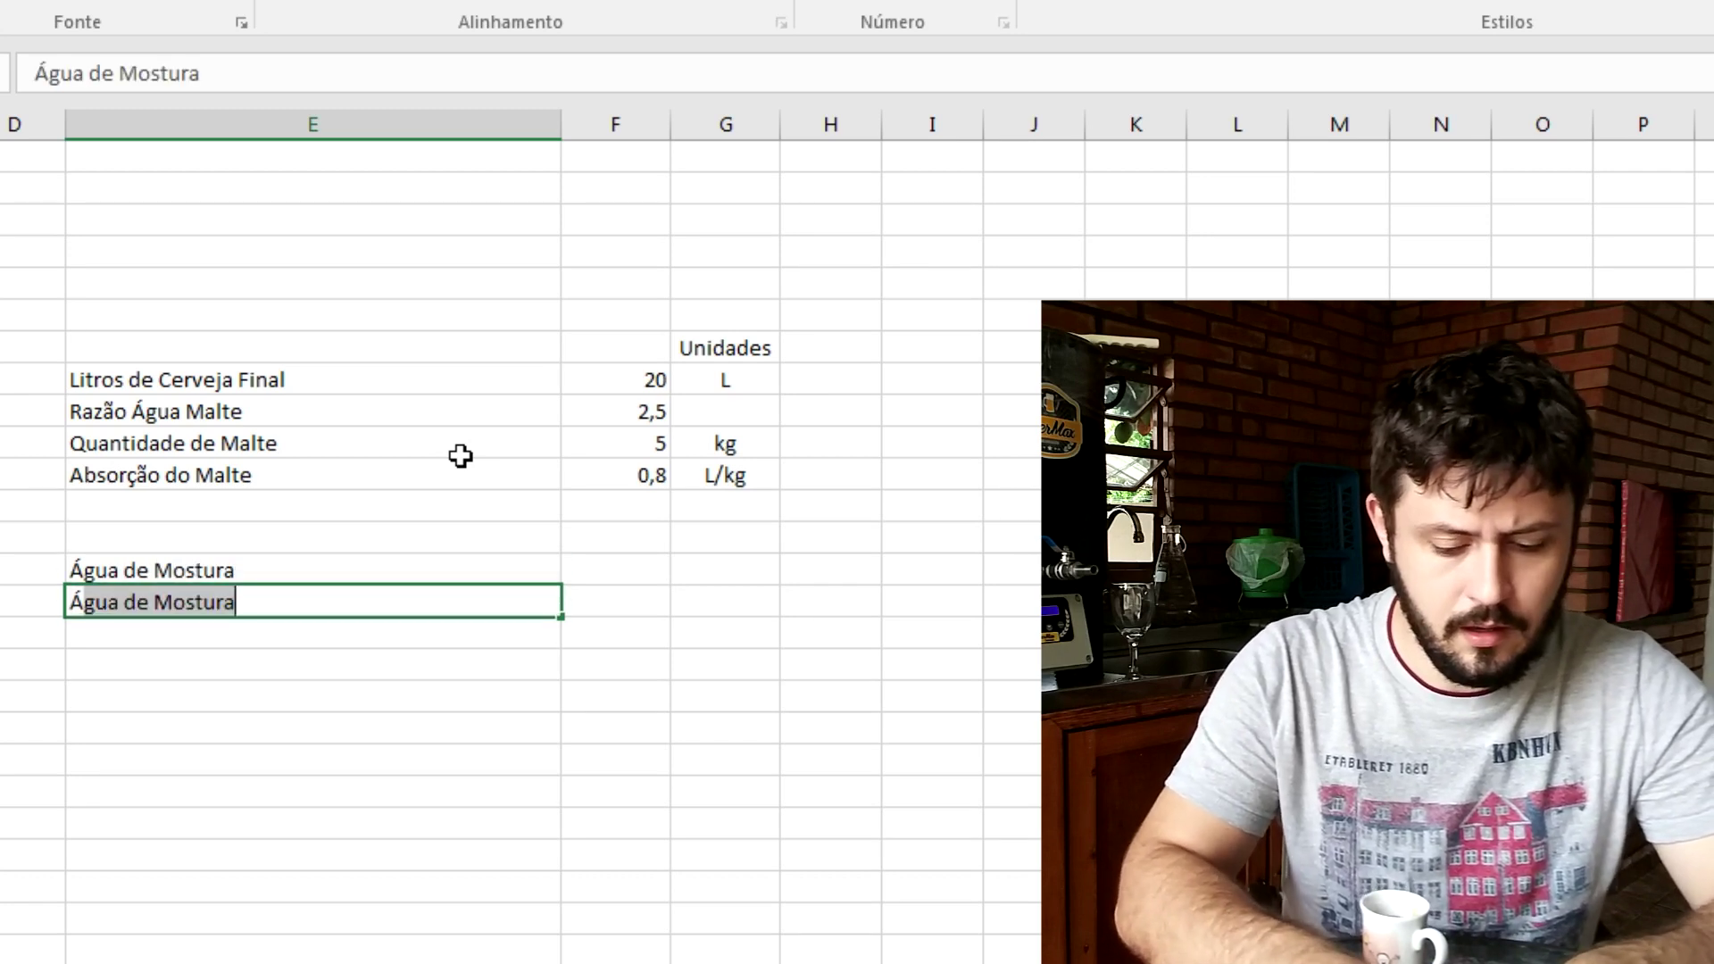
text(de La)
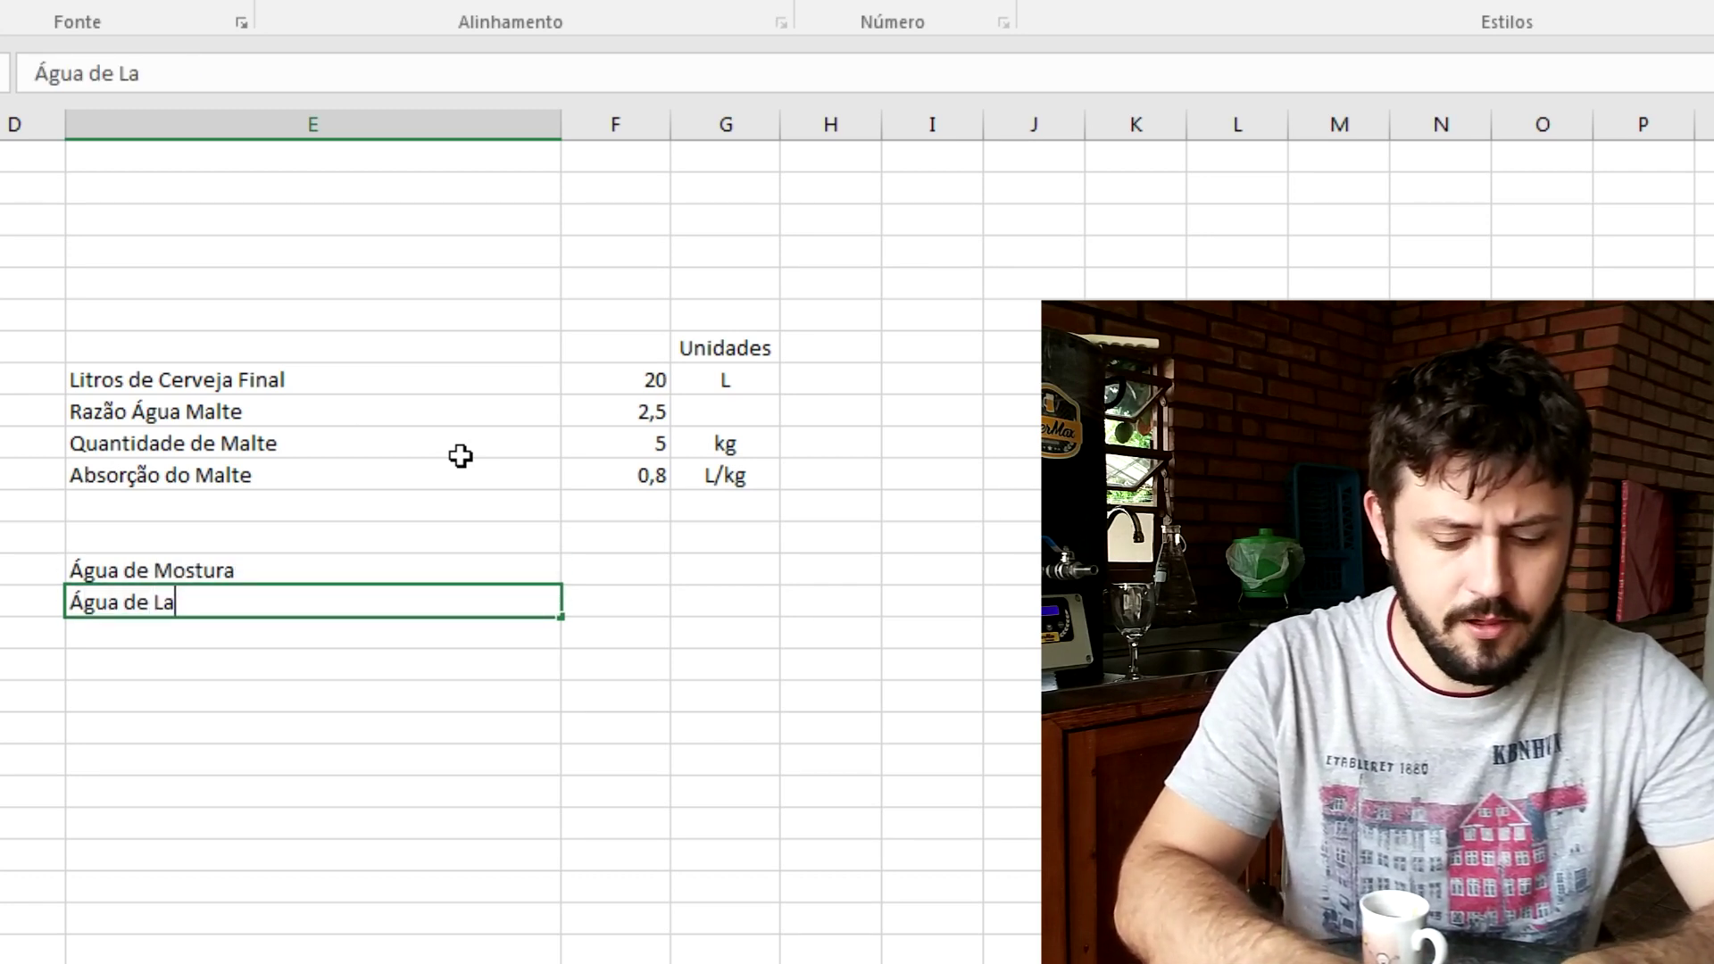
text(vagem)
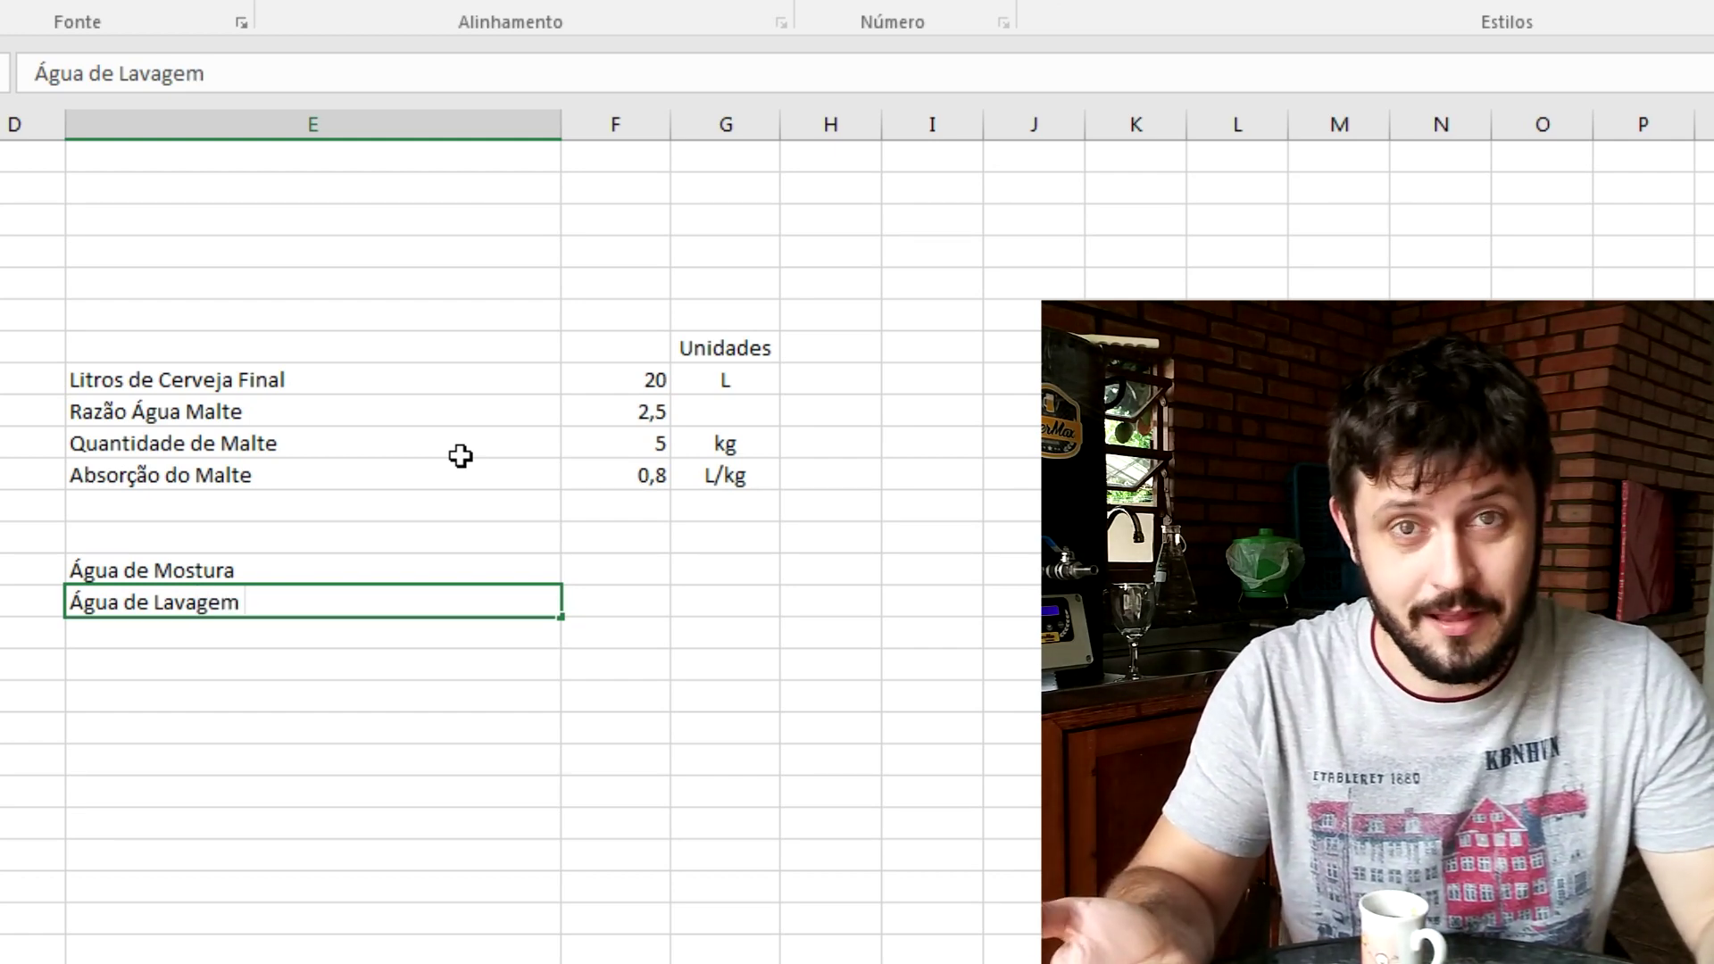
key(Return)
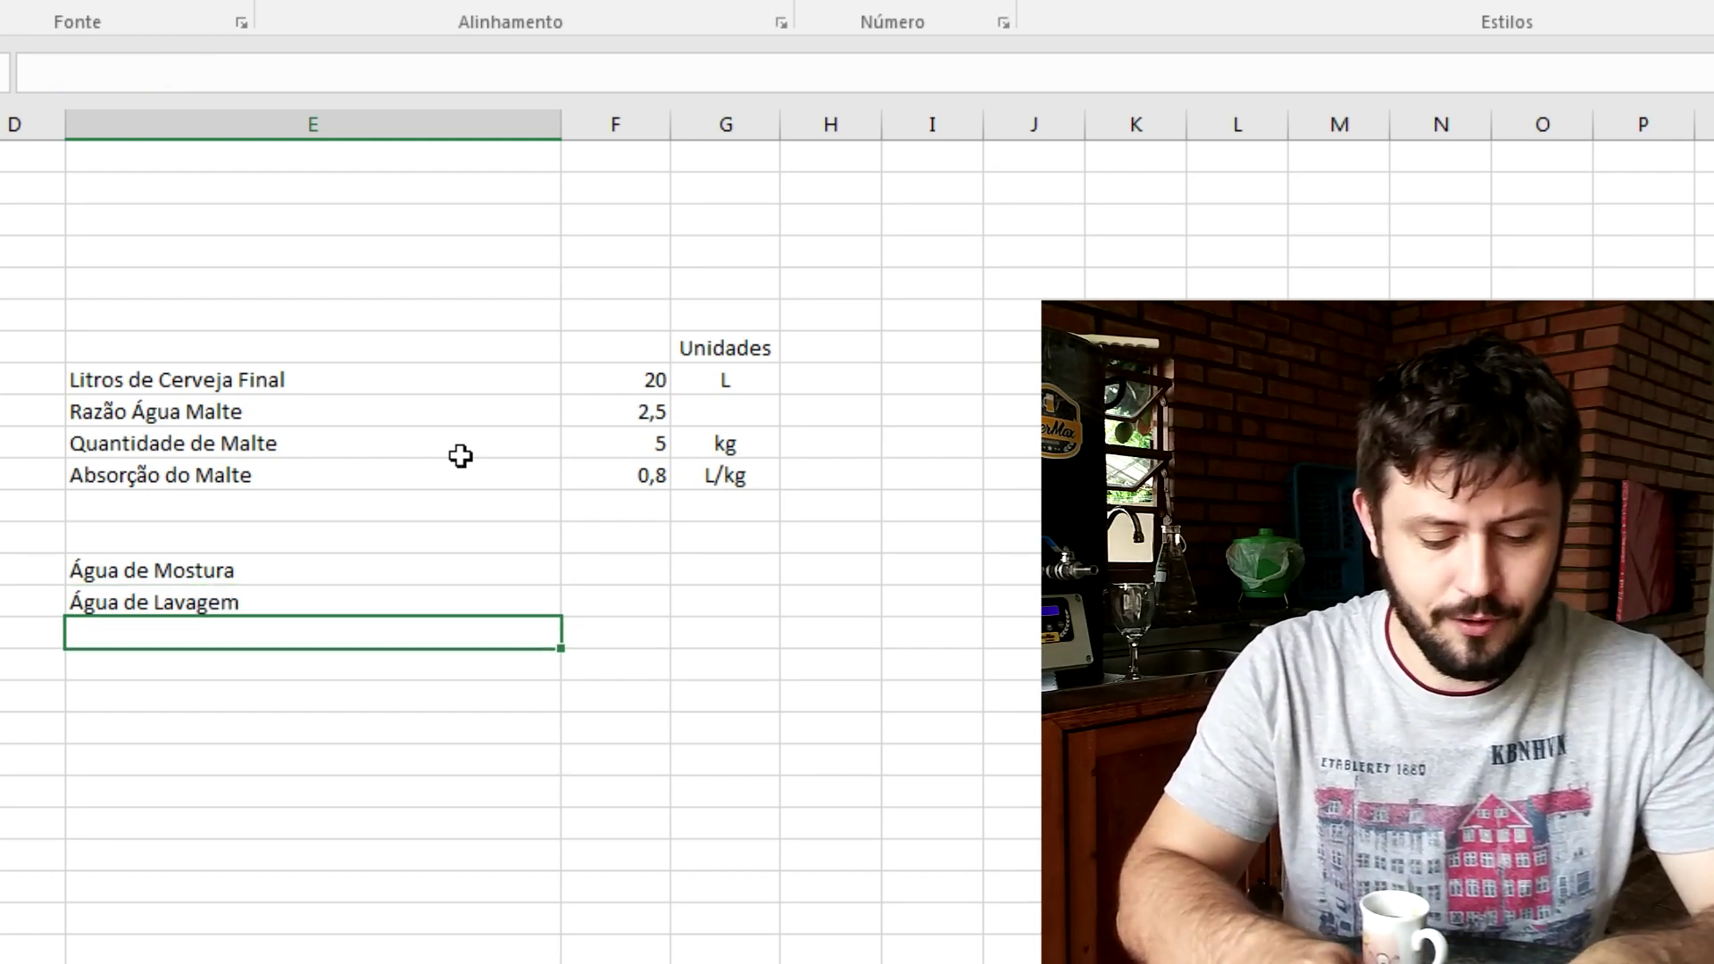
text(Águ)
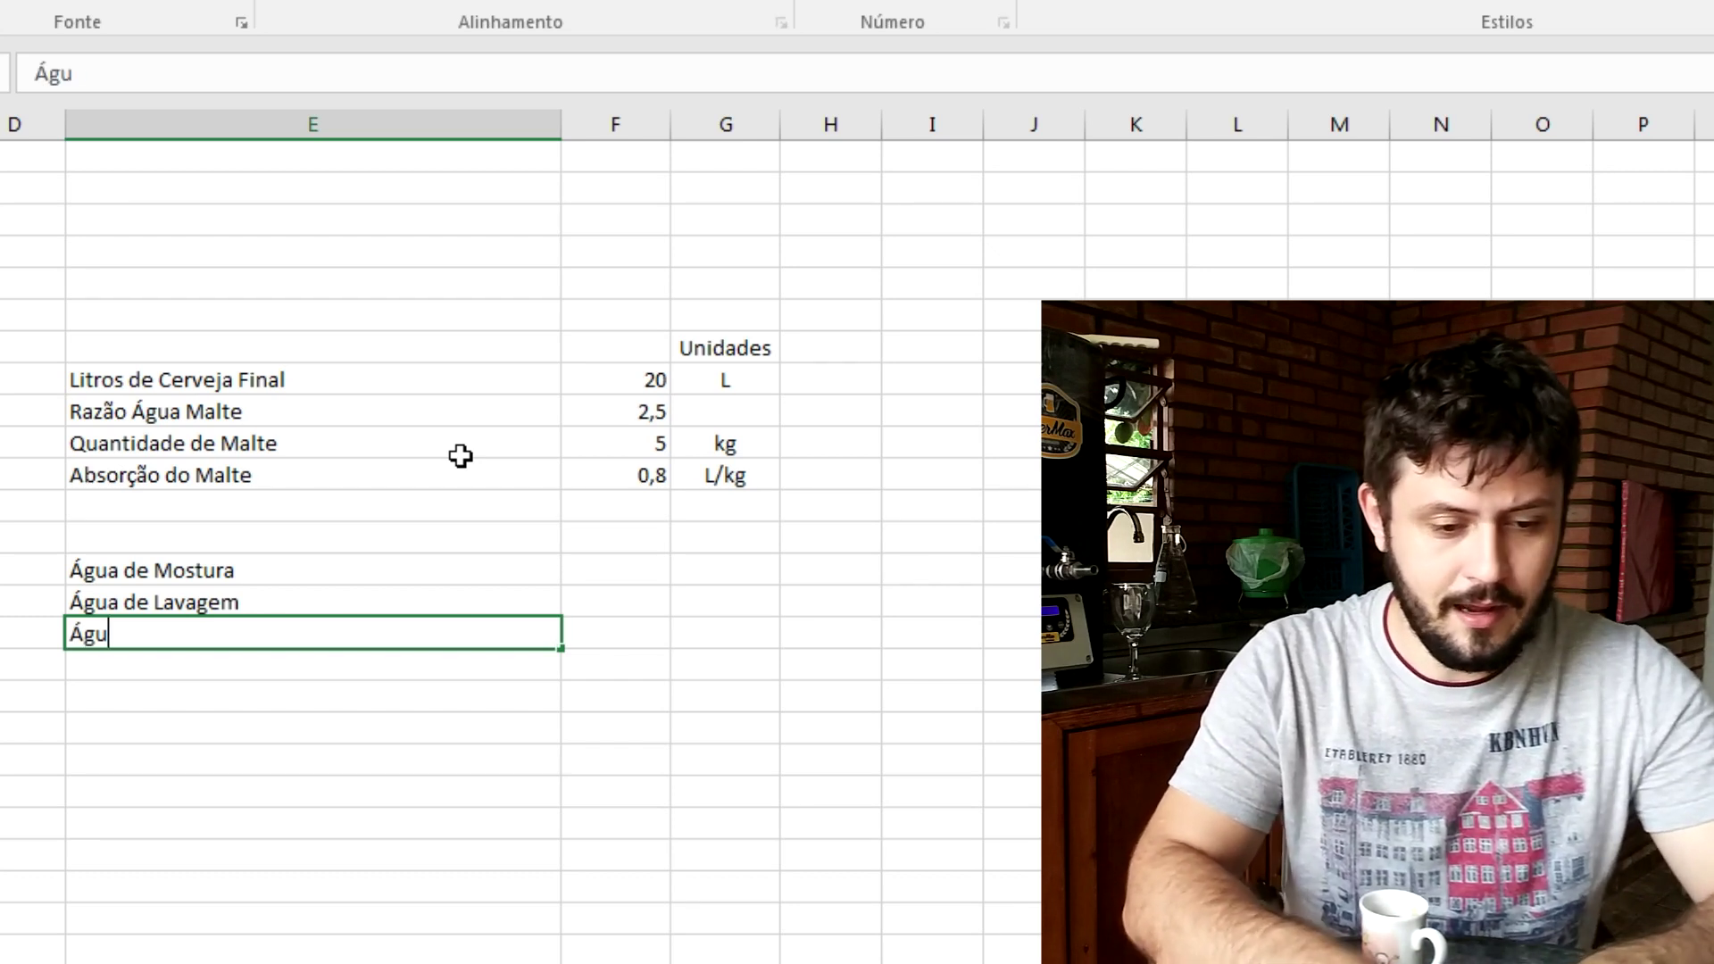
text(a Total)
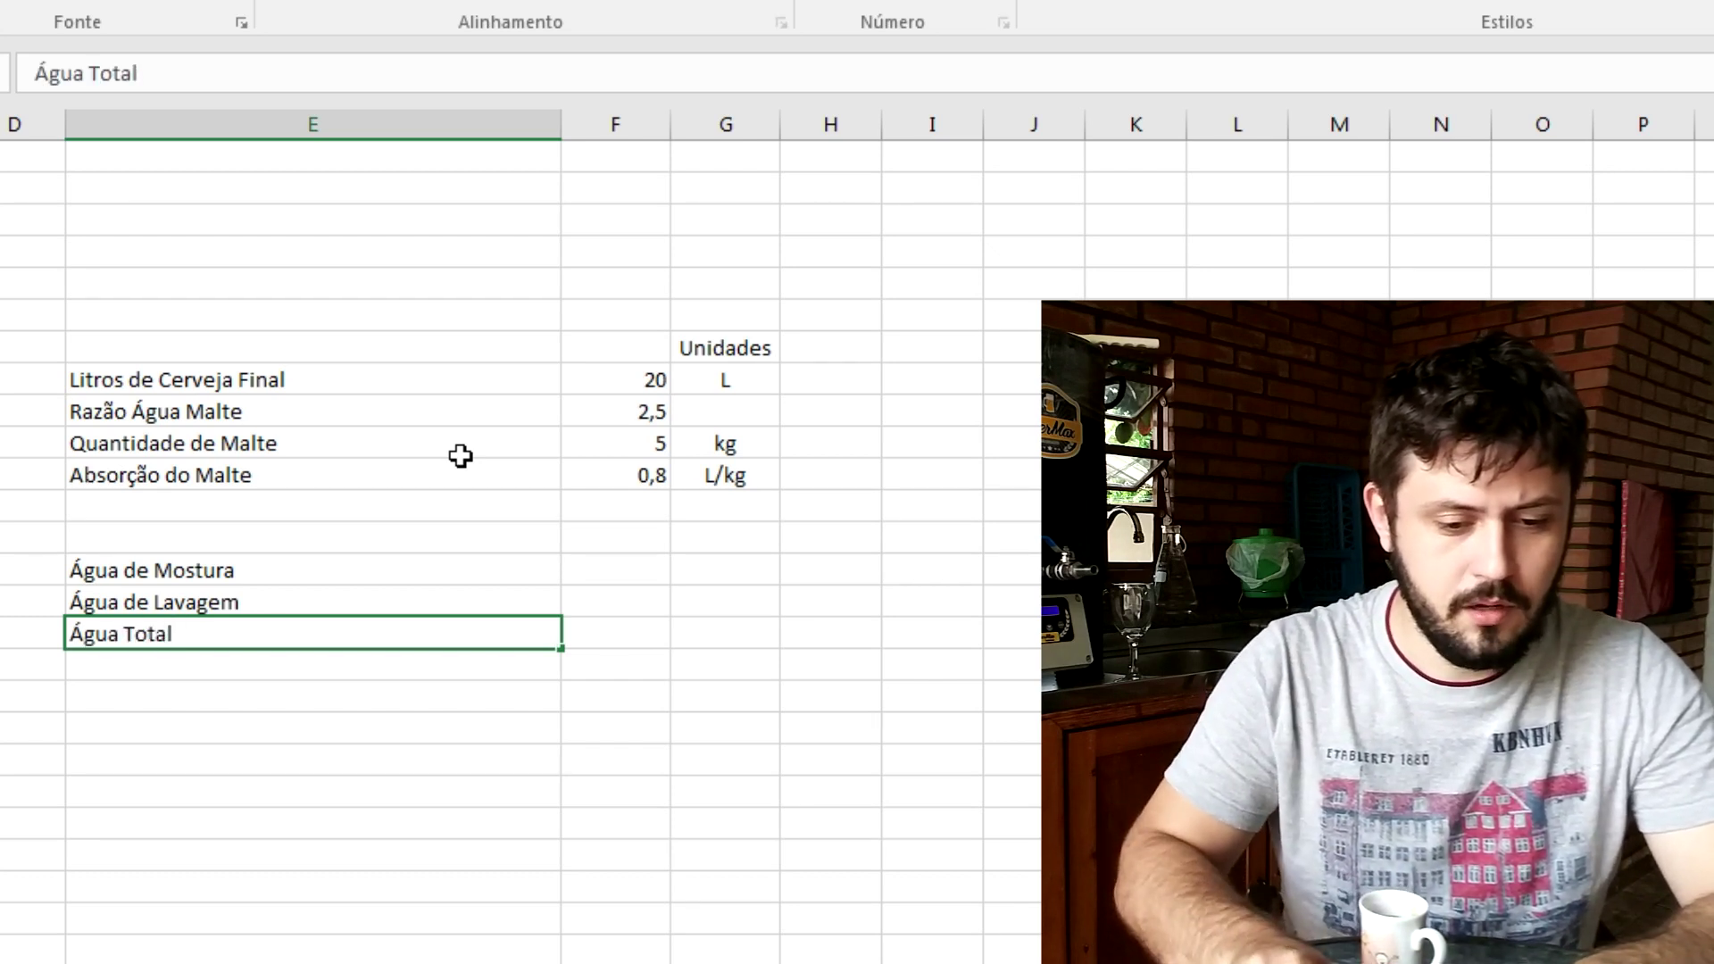
key(Return)
Enter the formula =F14+F15 in F16 to sum the mash and sparge water as total water
key(Right)
key(Up)
text(=)
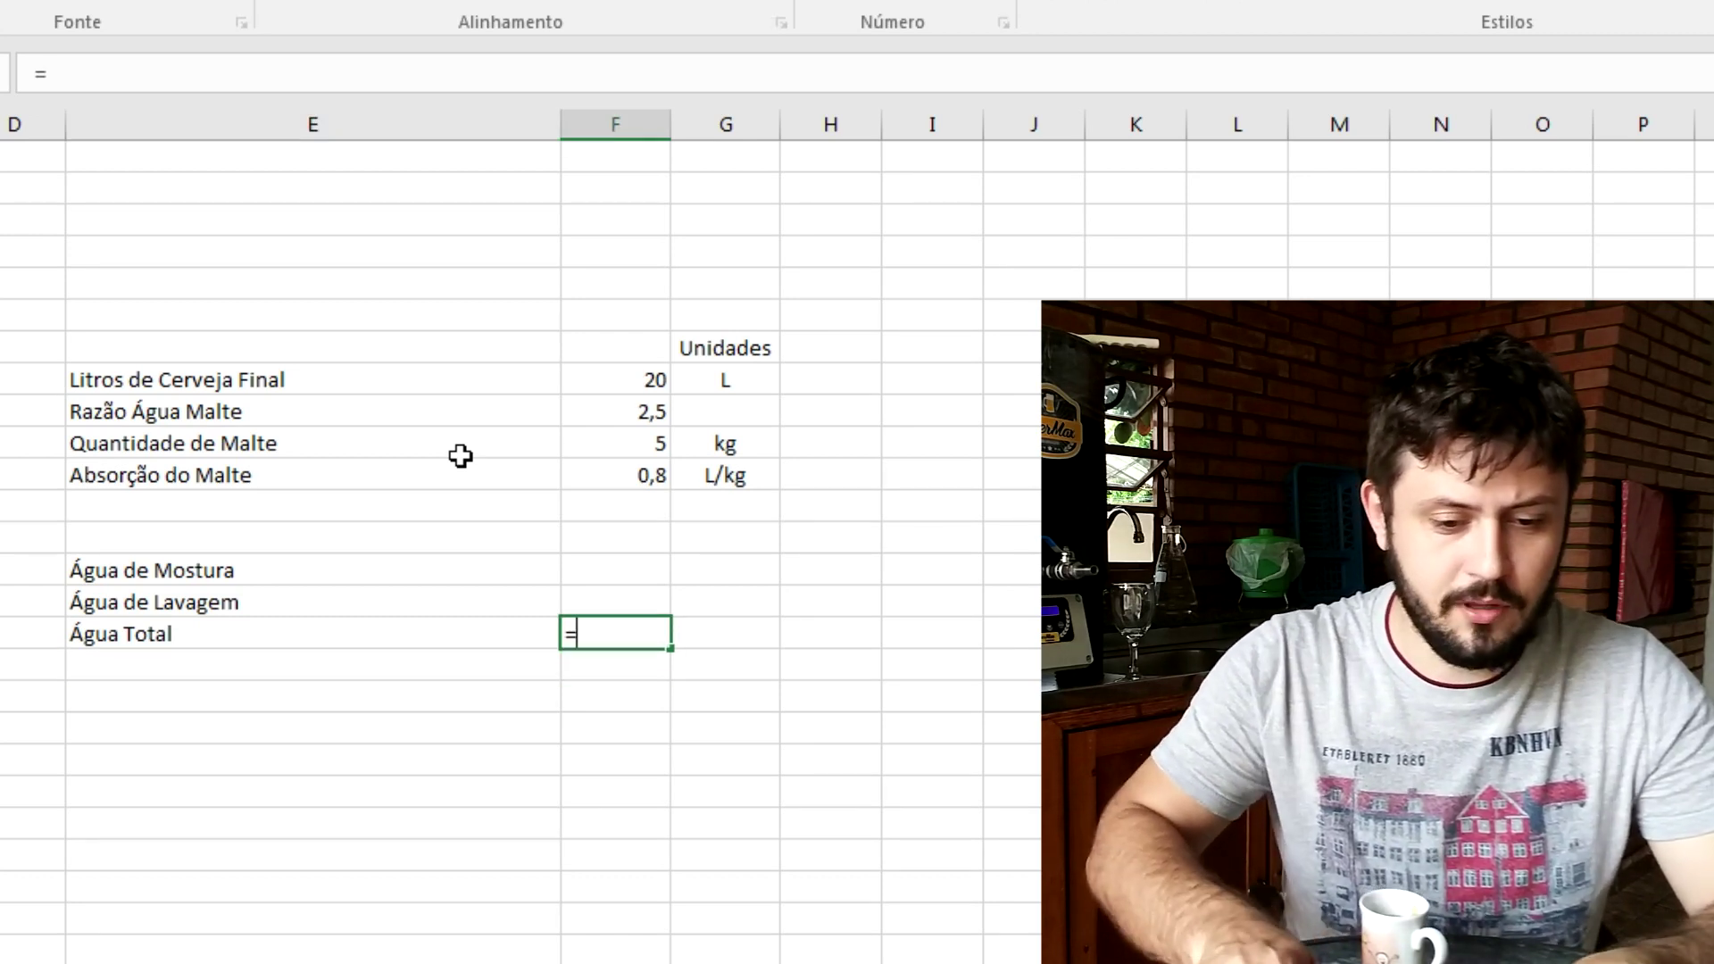
key(Up)
key(Up)
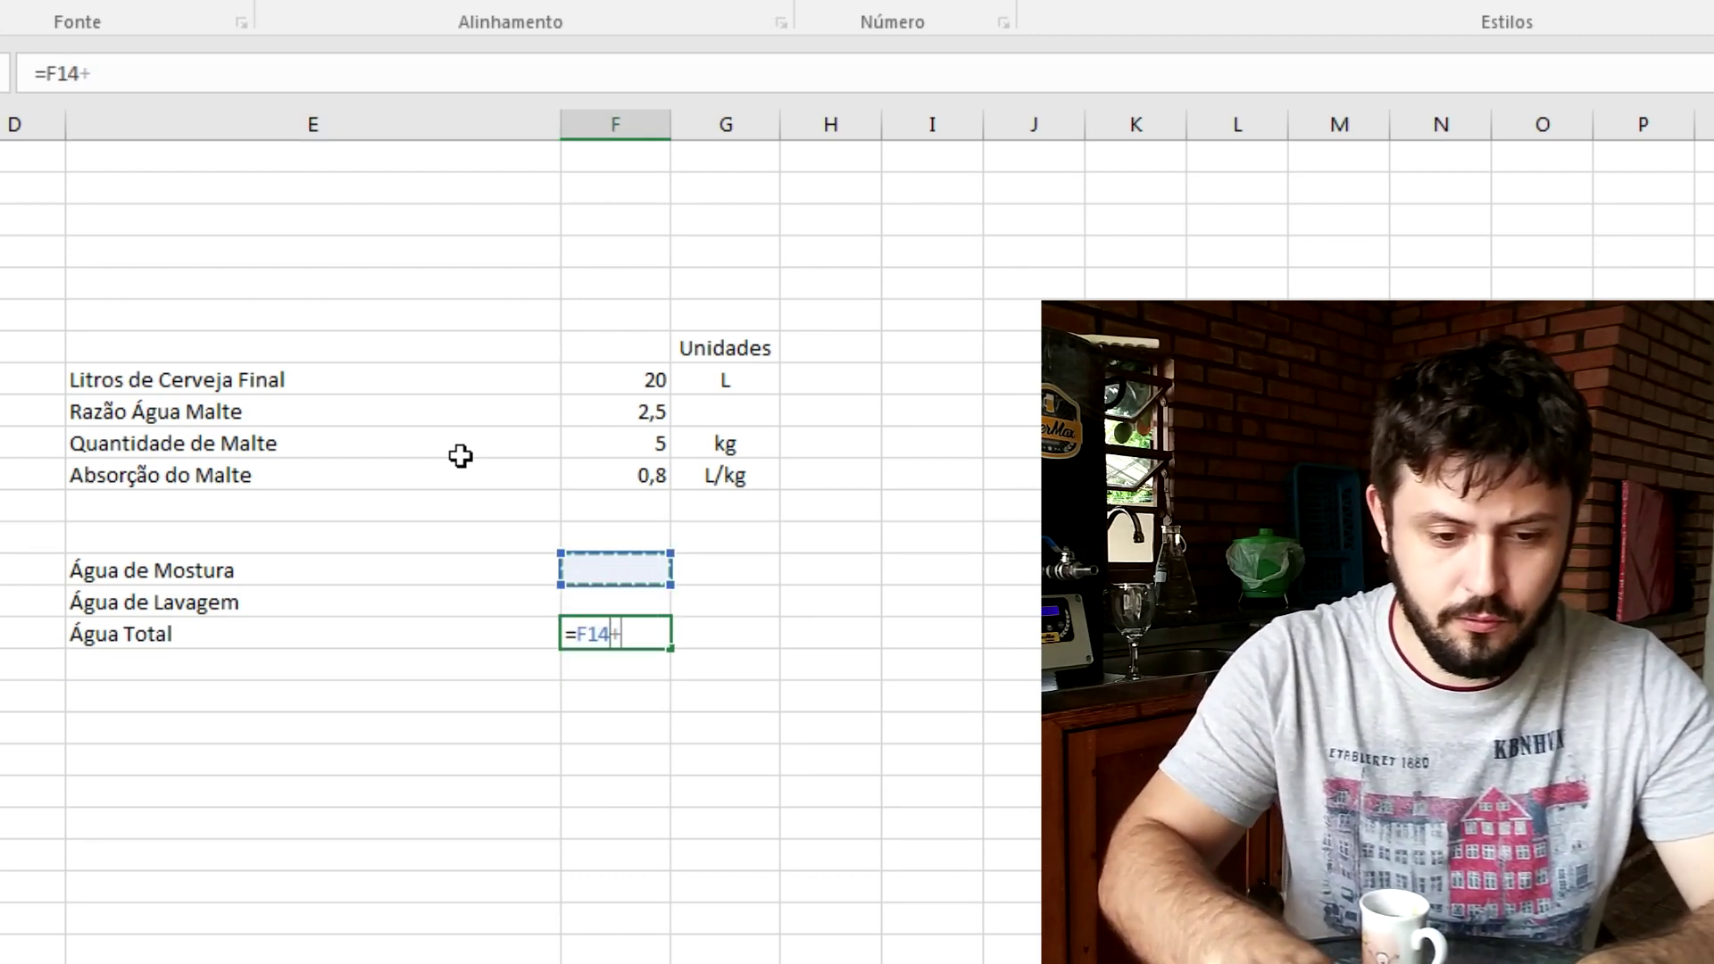
text(+)
key(Down)
key(Up)
key(Up)
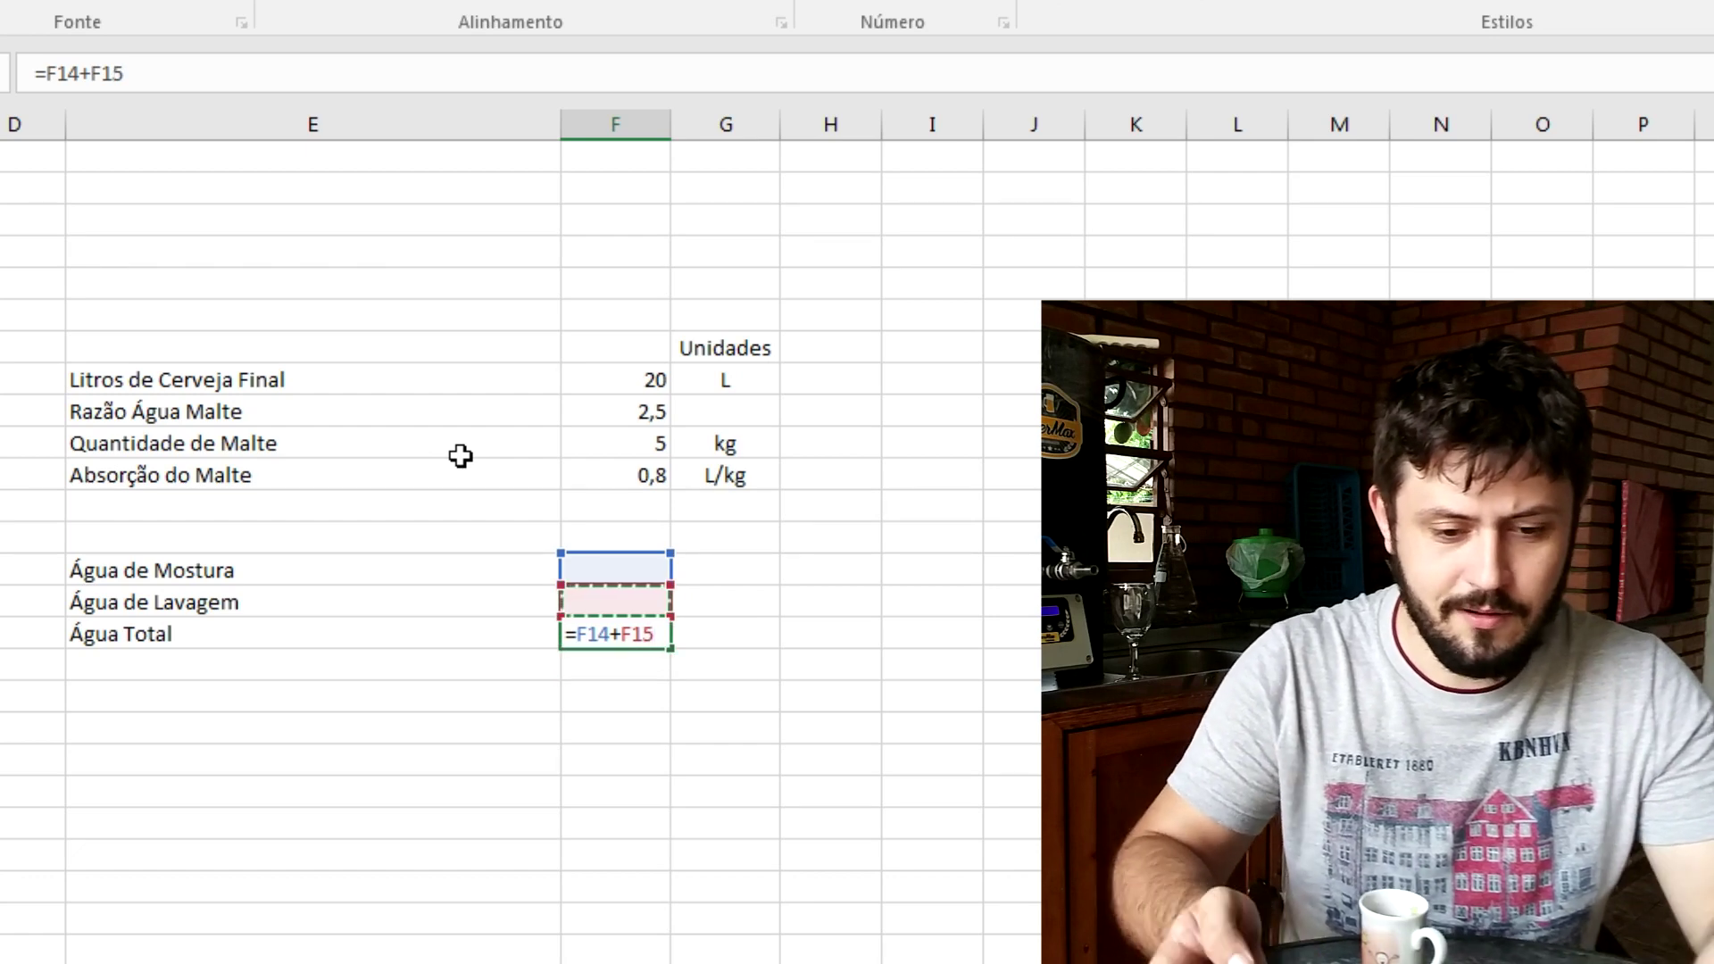
key(Return)
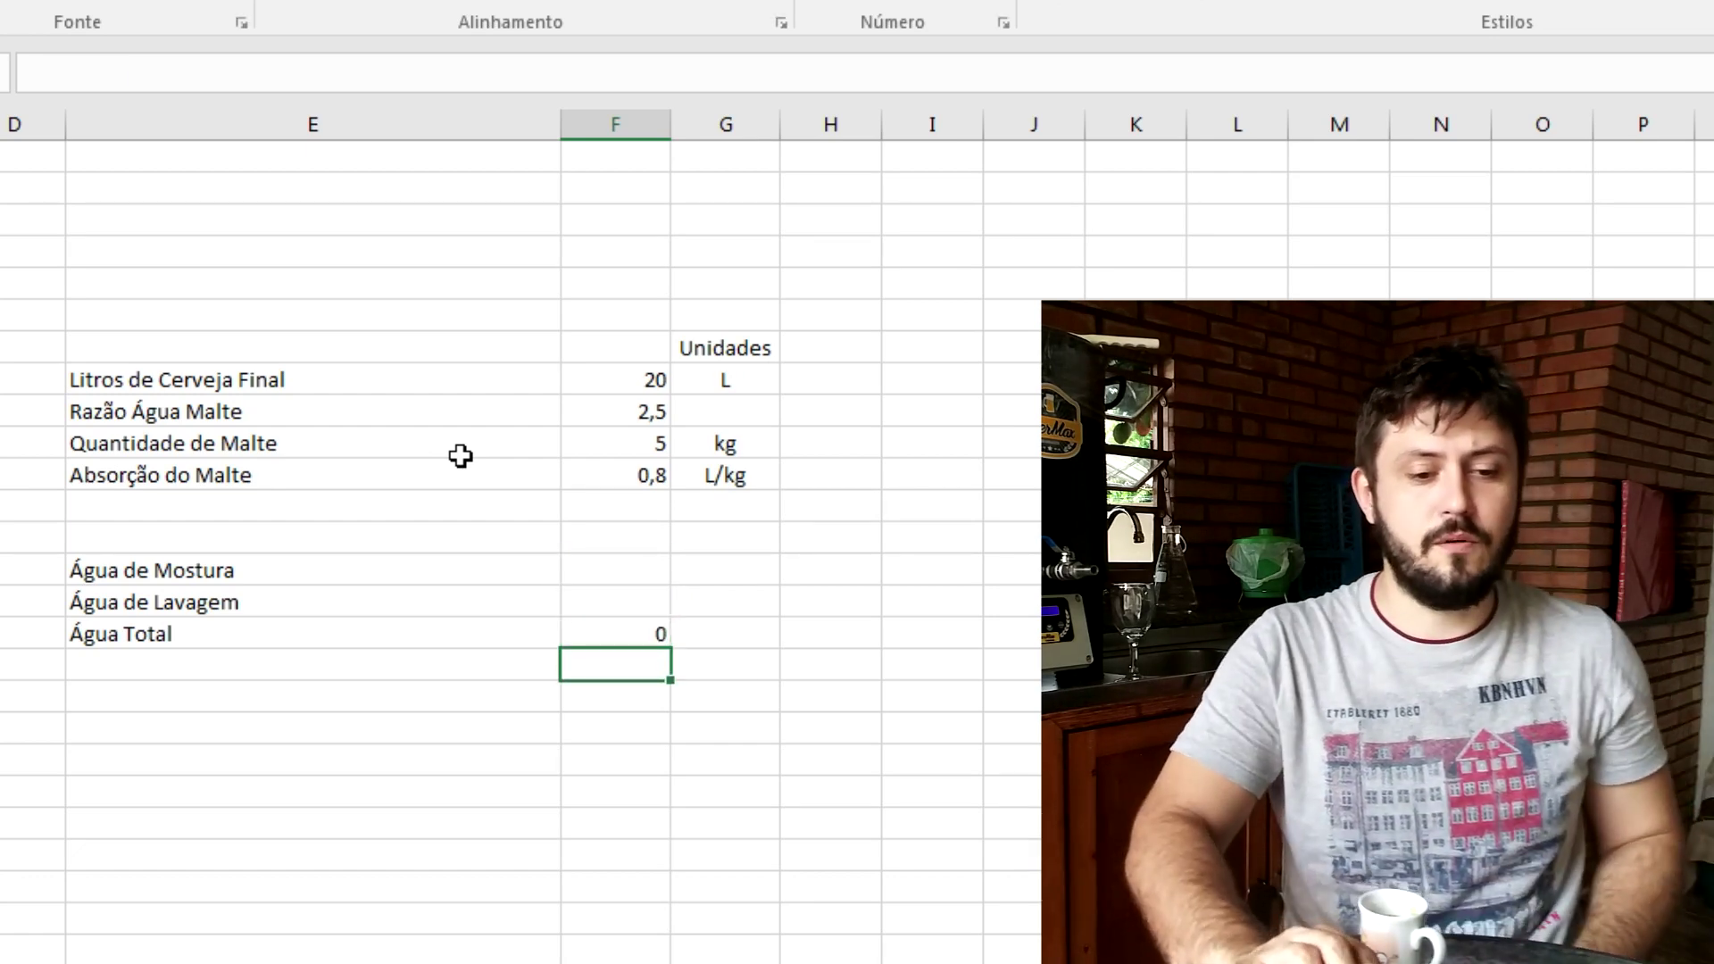
Enter the formula =F9*F10 in F14 to calculate the mash water from the water-to-malt ratio and malt quantity
drag(620, 591, 628, 573)
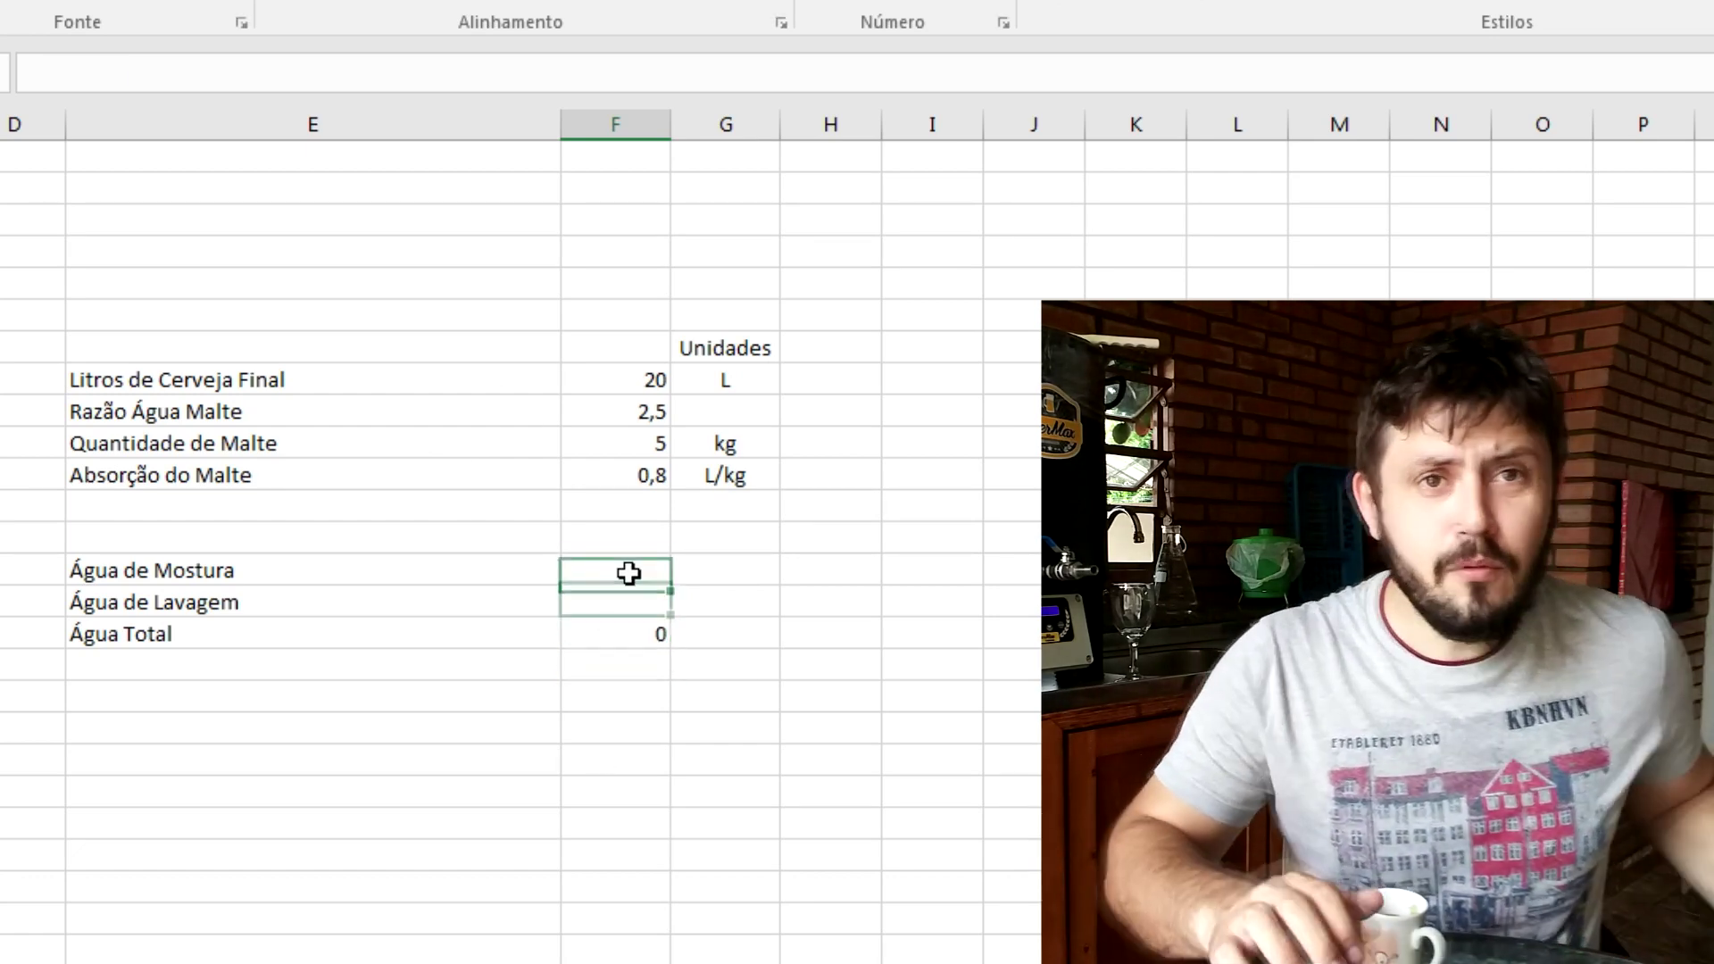
click(628, 573)
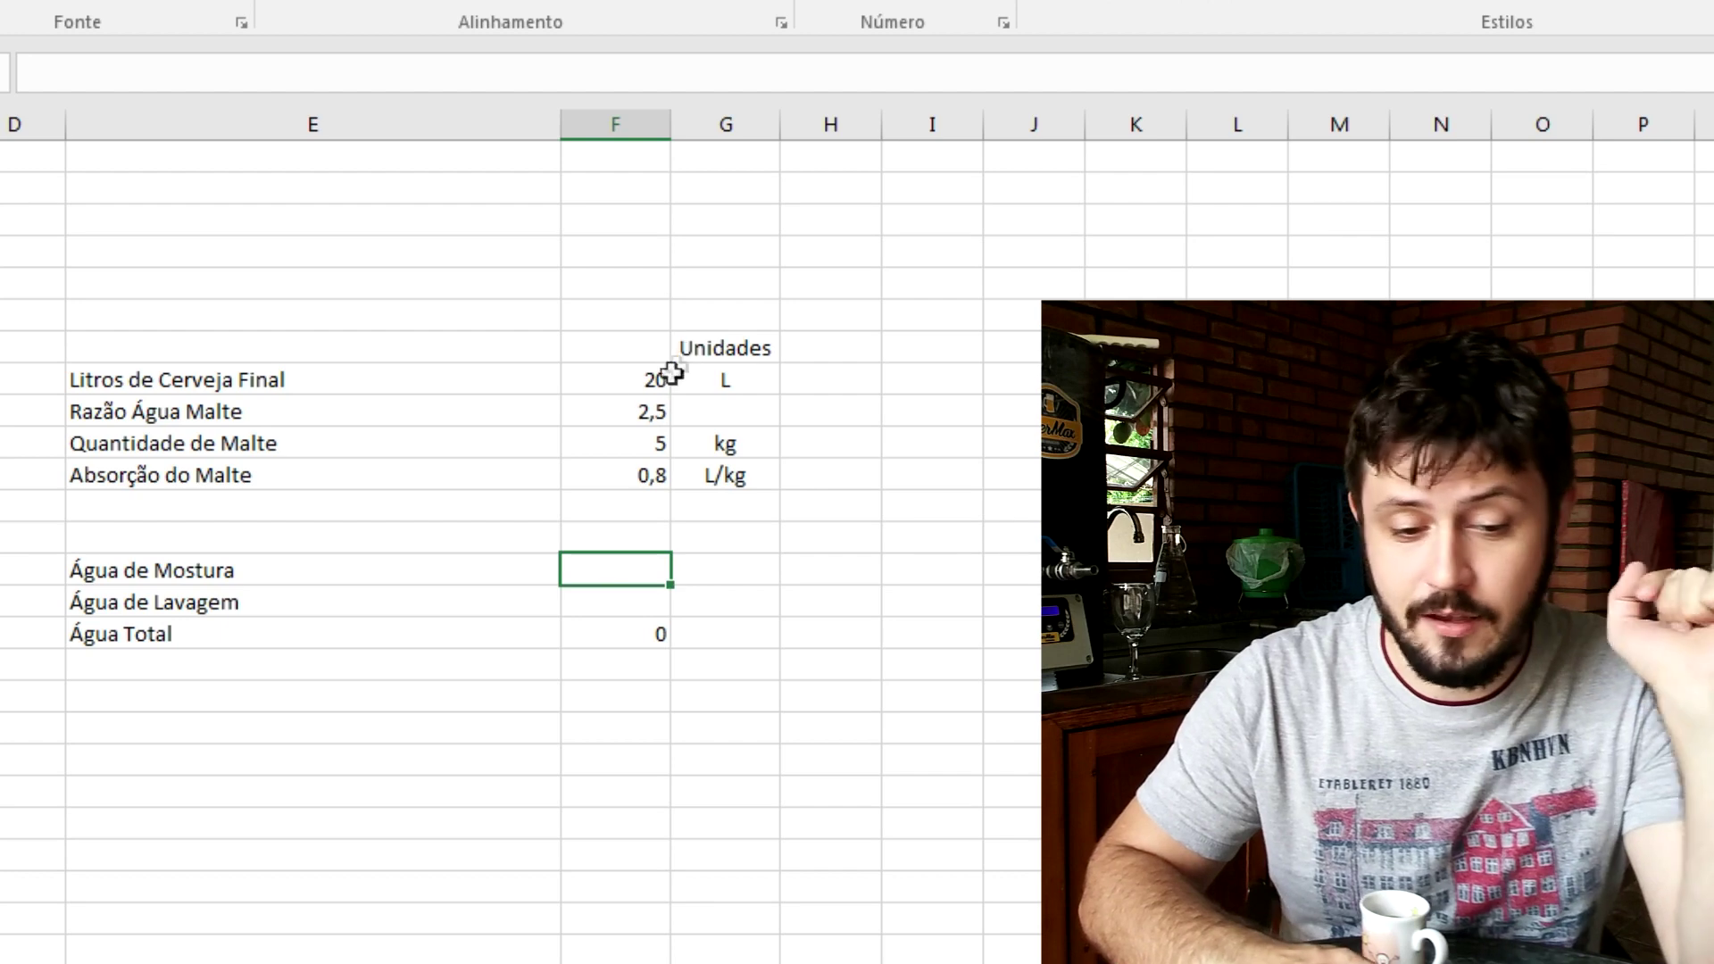
click(625, 408)
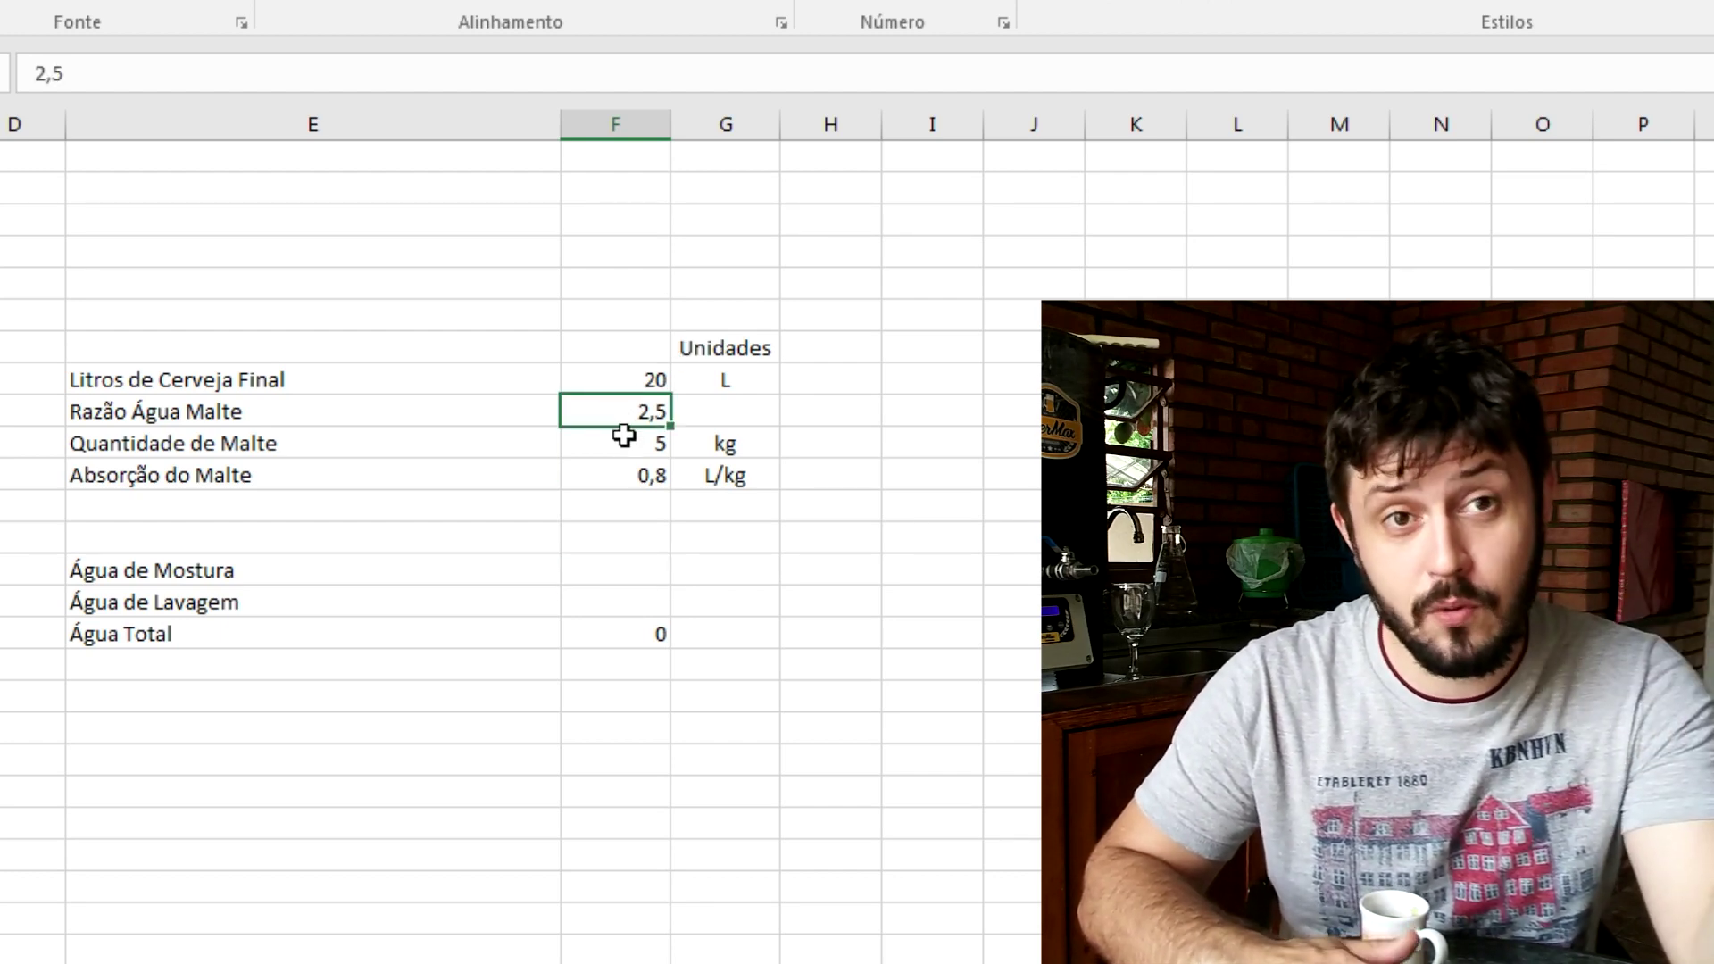
click(624, 435)
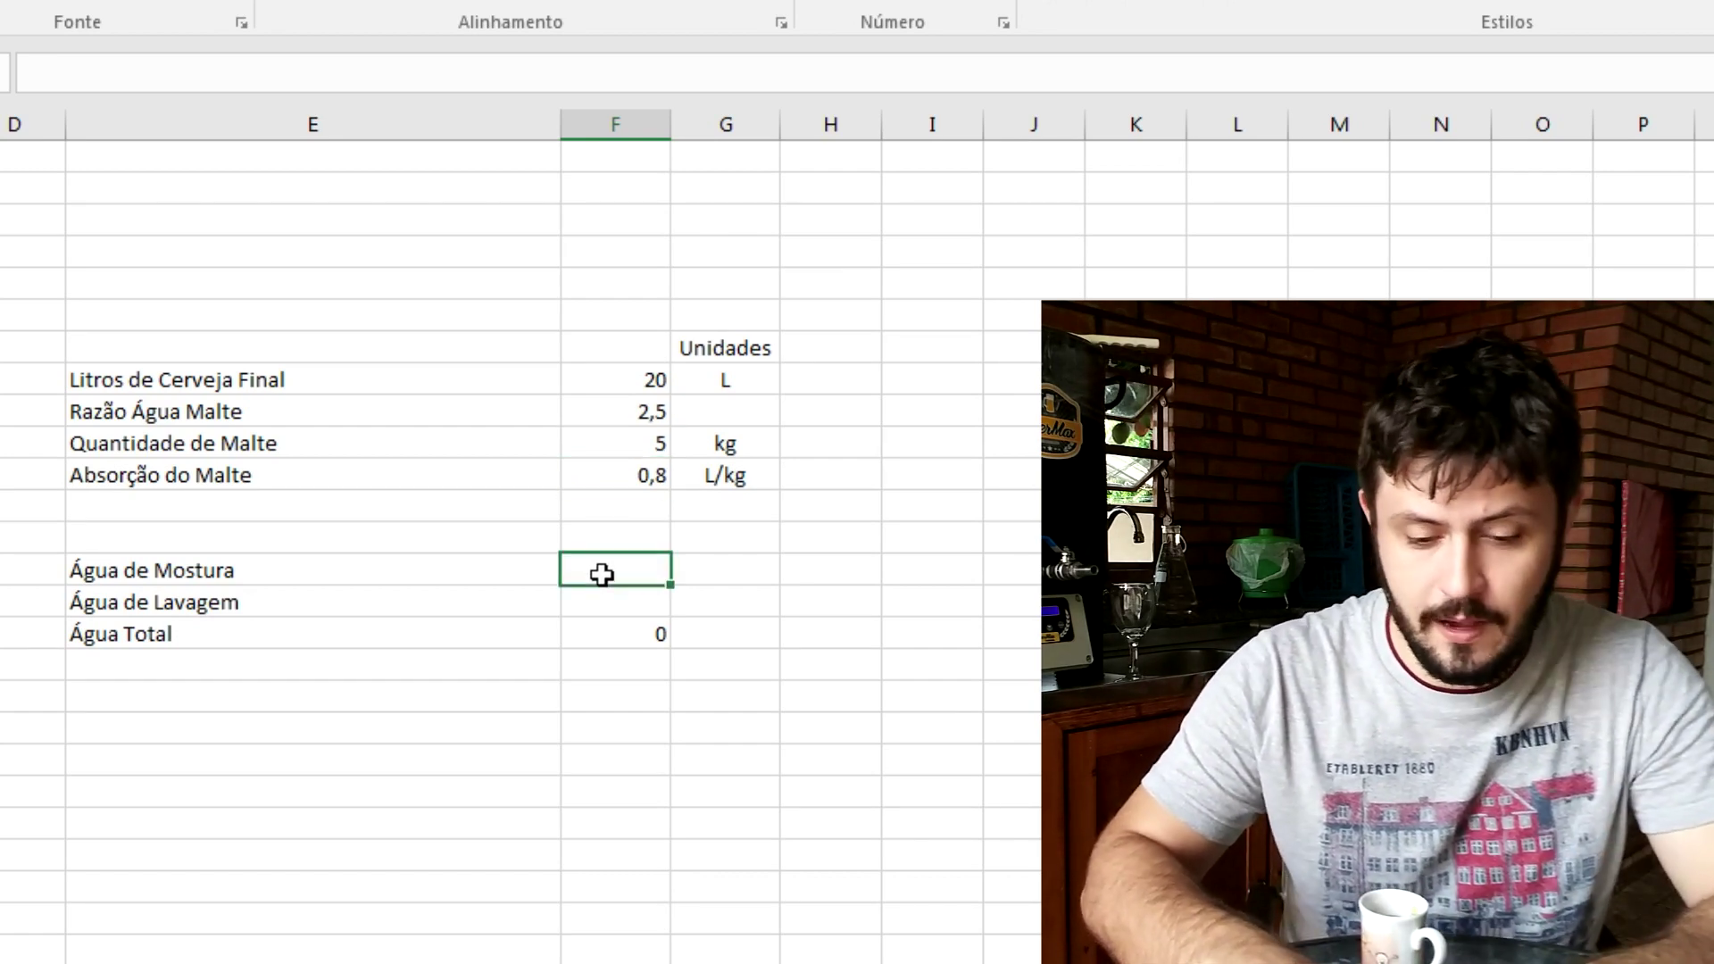
text(=)
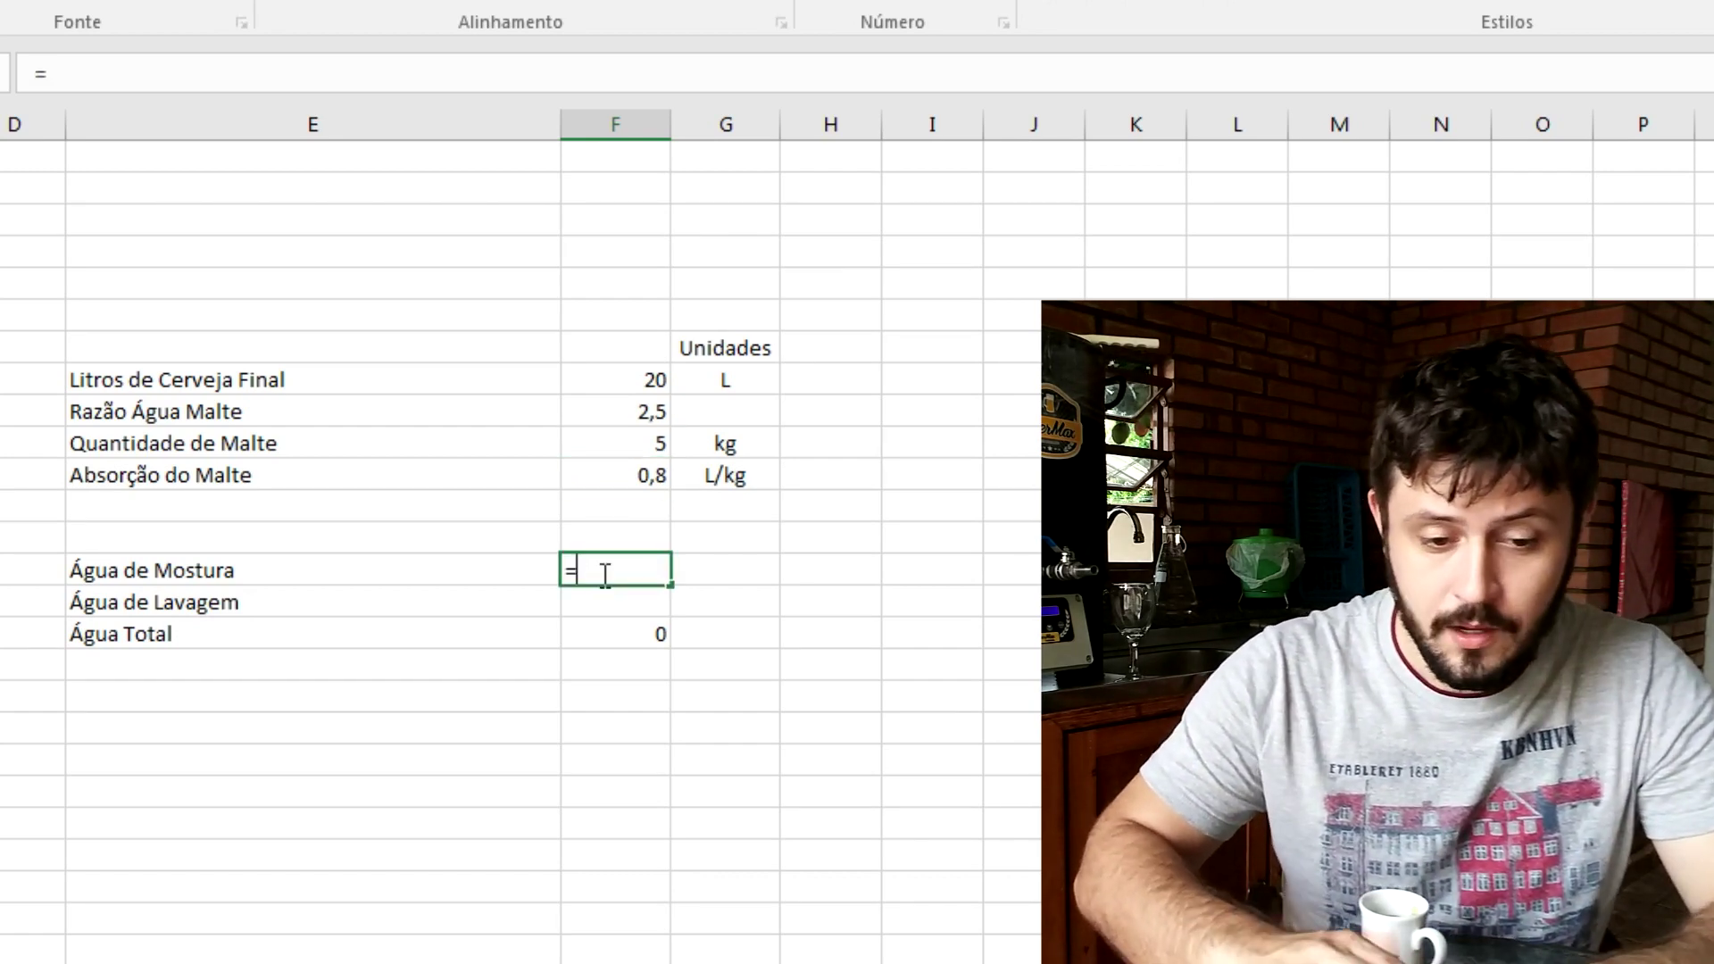
click(644, 412)
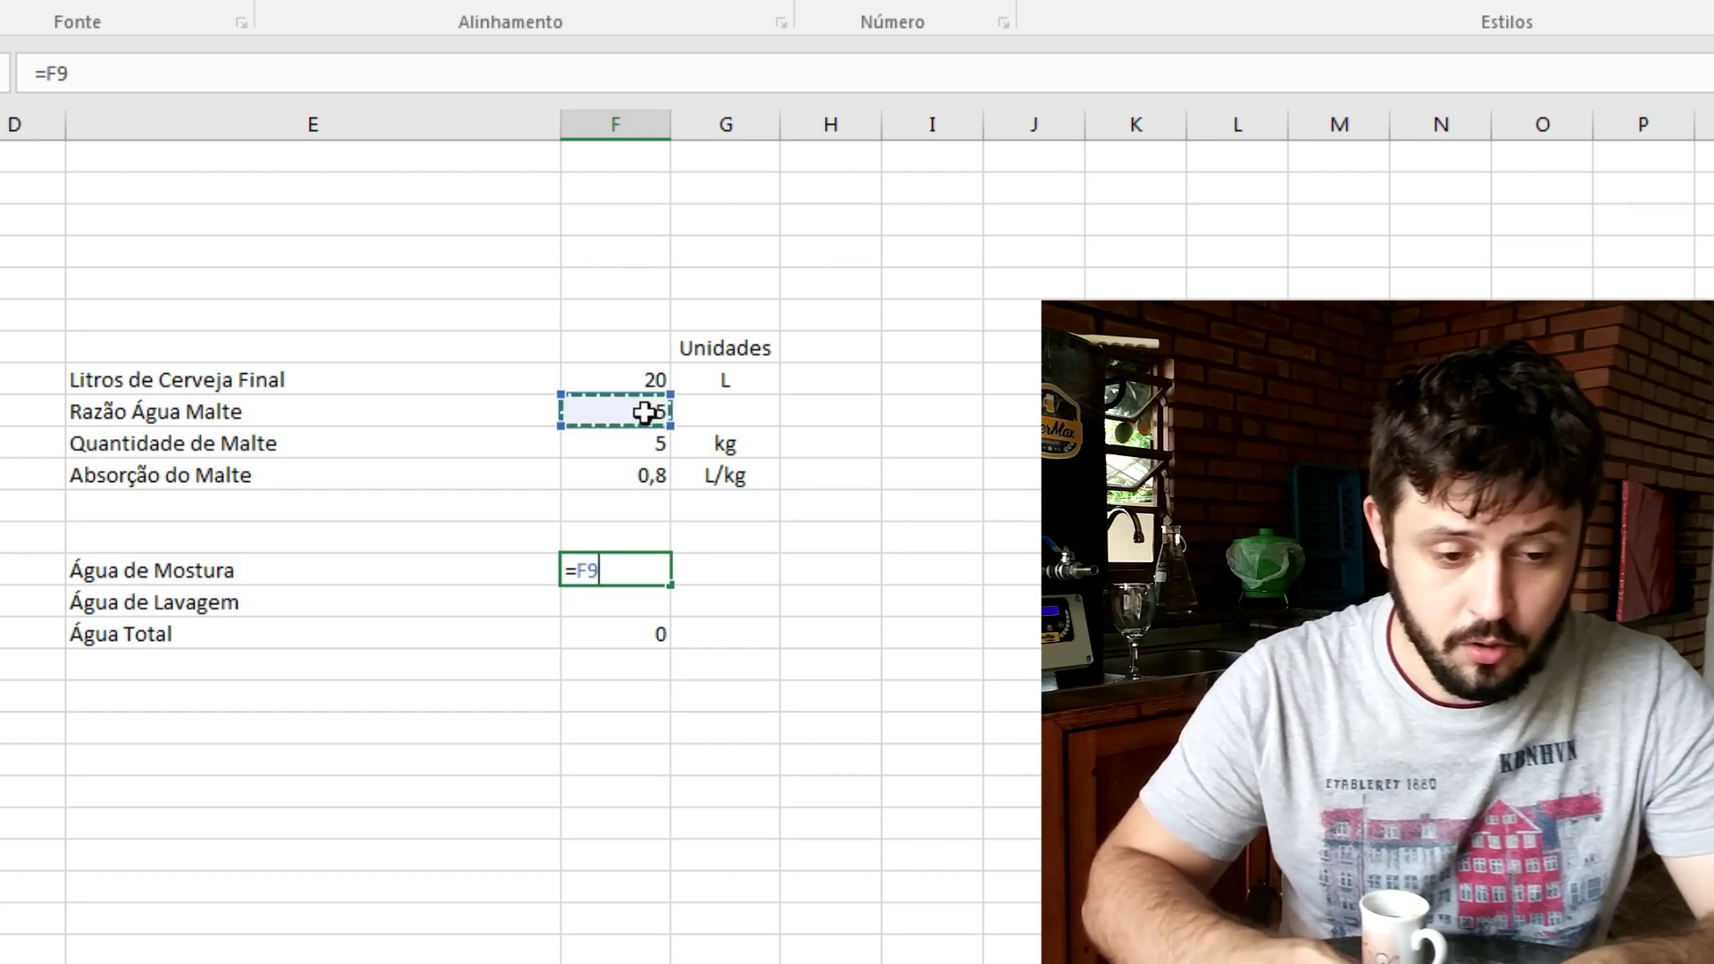
text(*)
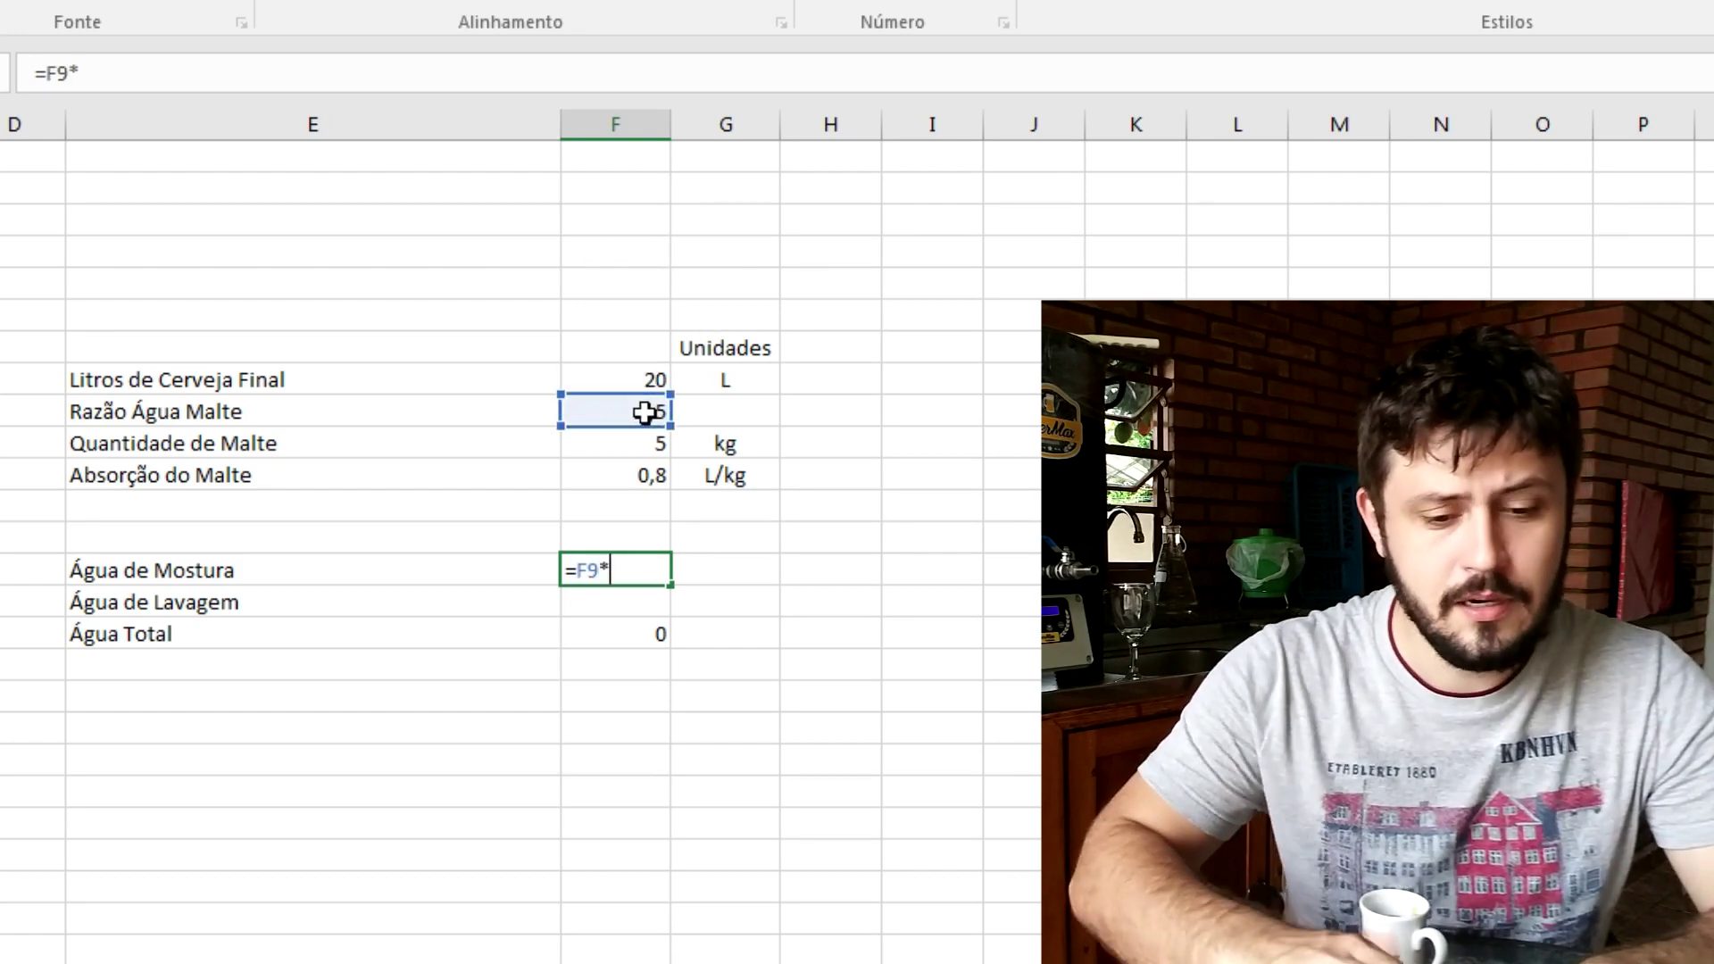
click(643, 443)
key(Return)
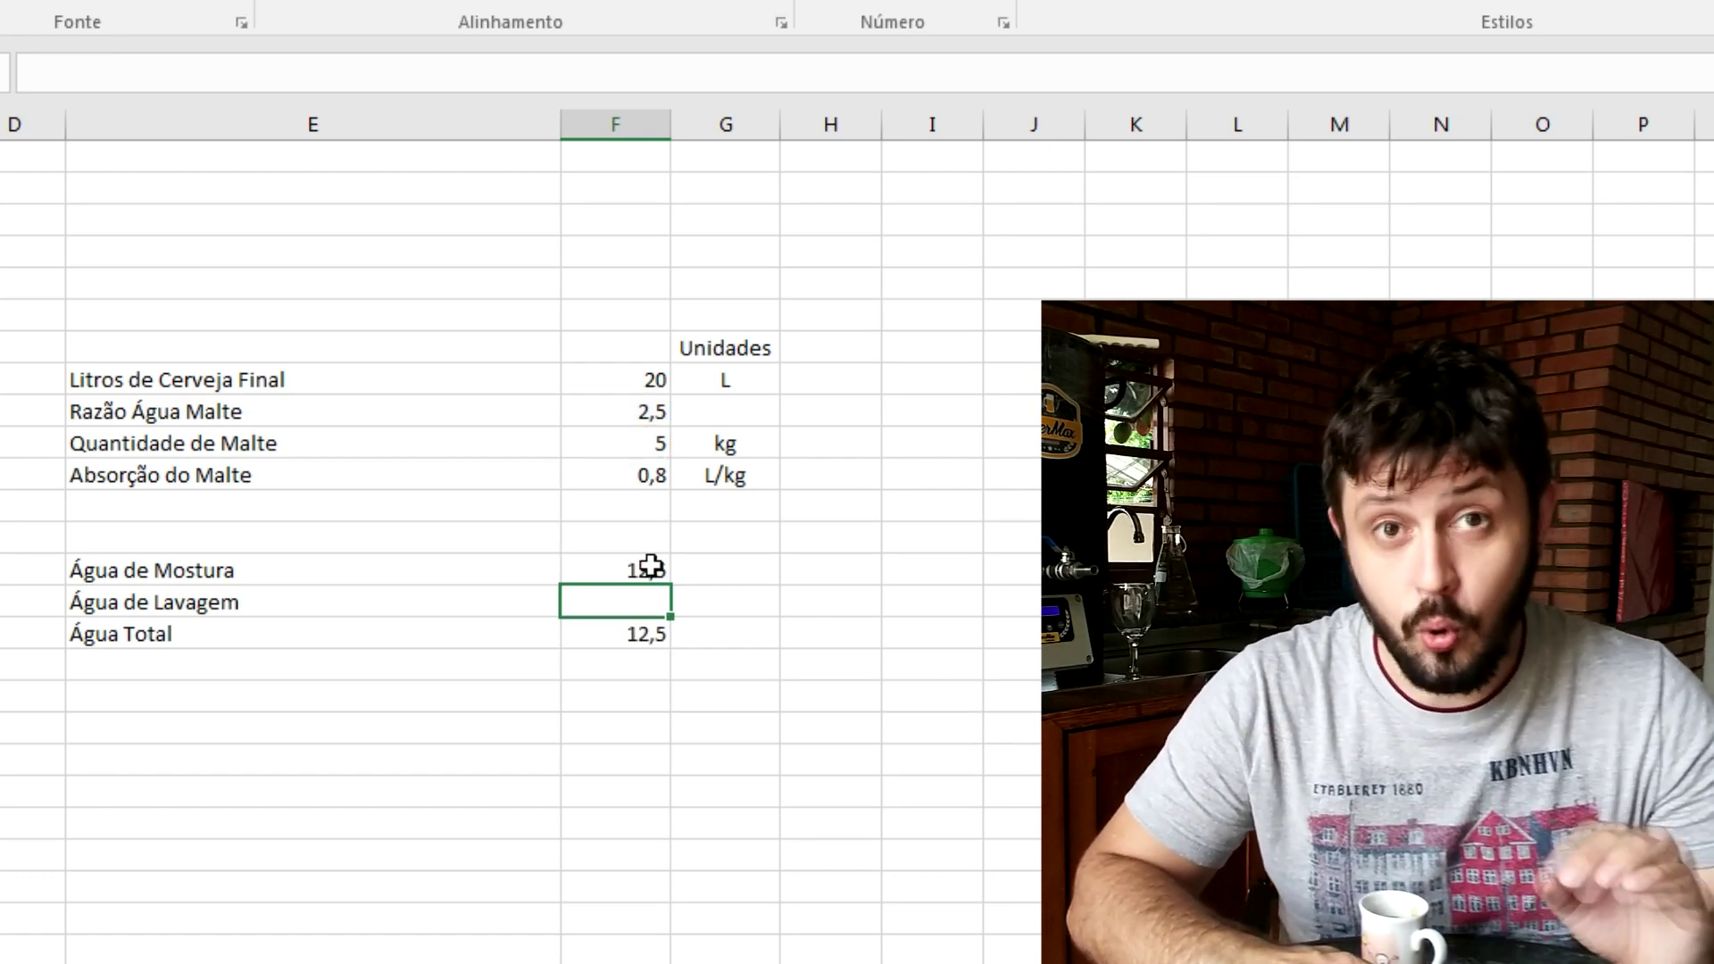
Enter L as the unit for mash, sparge and total water in cells G14 to G16
click(718, 574)
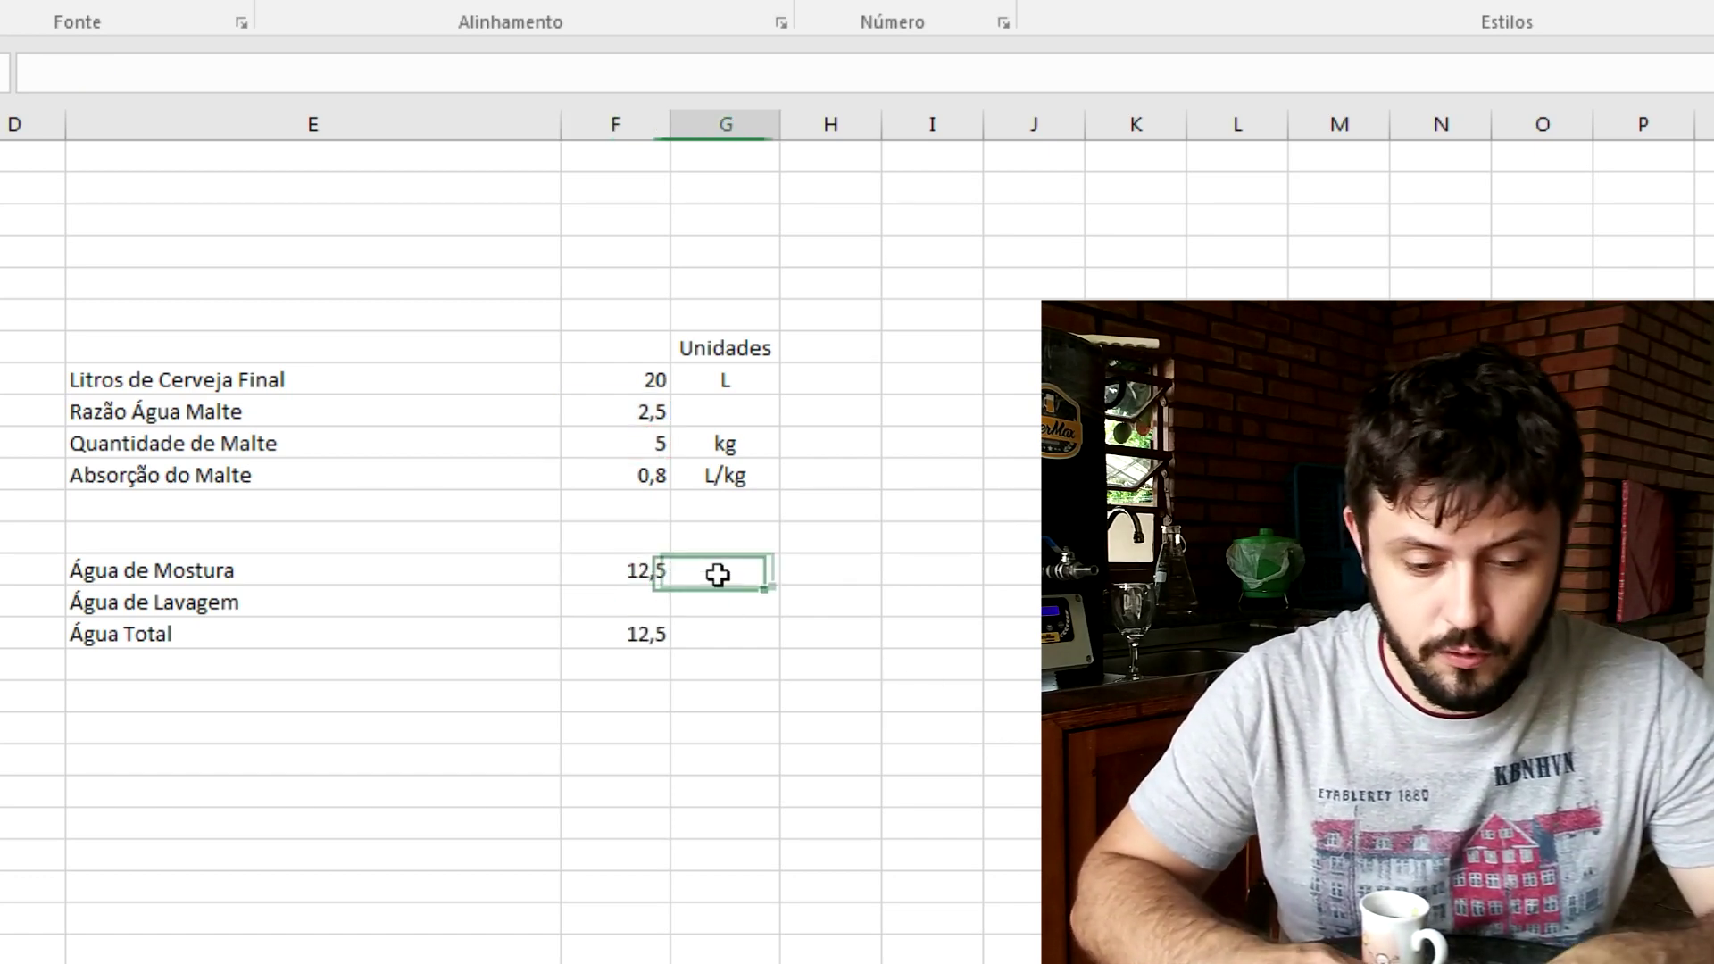
text(L)
key(Return)
text(L)
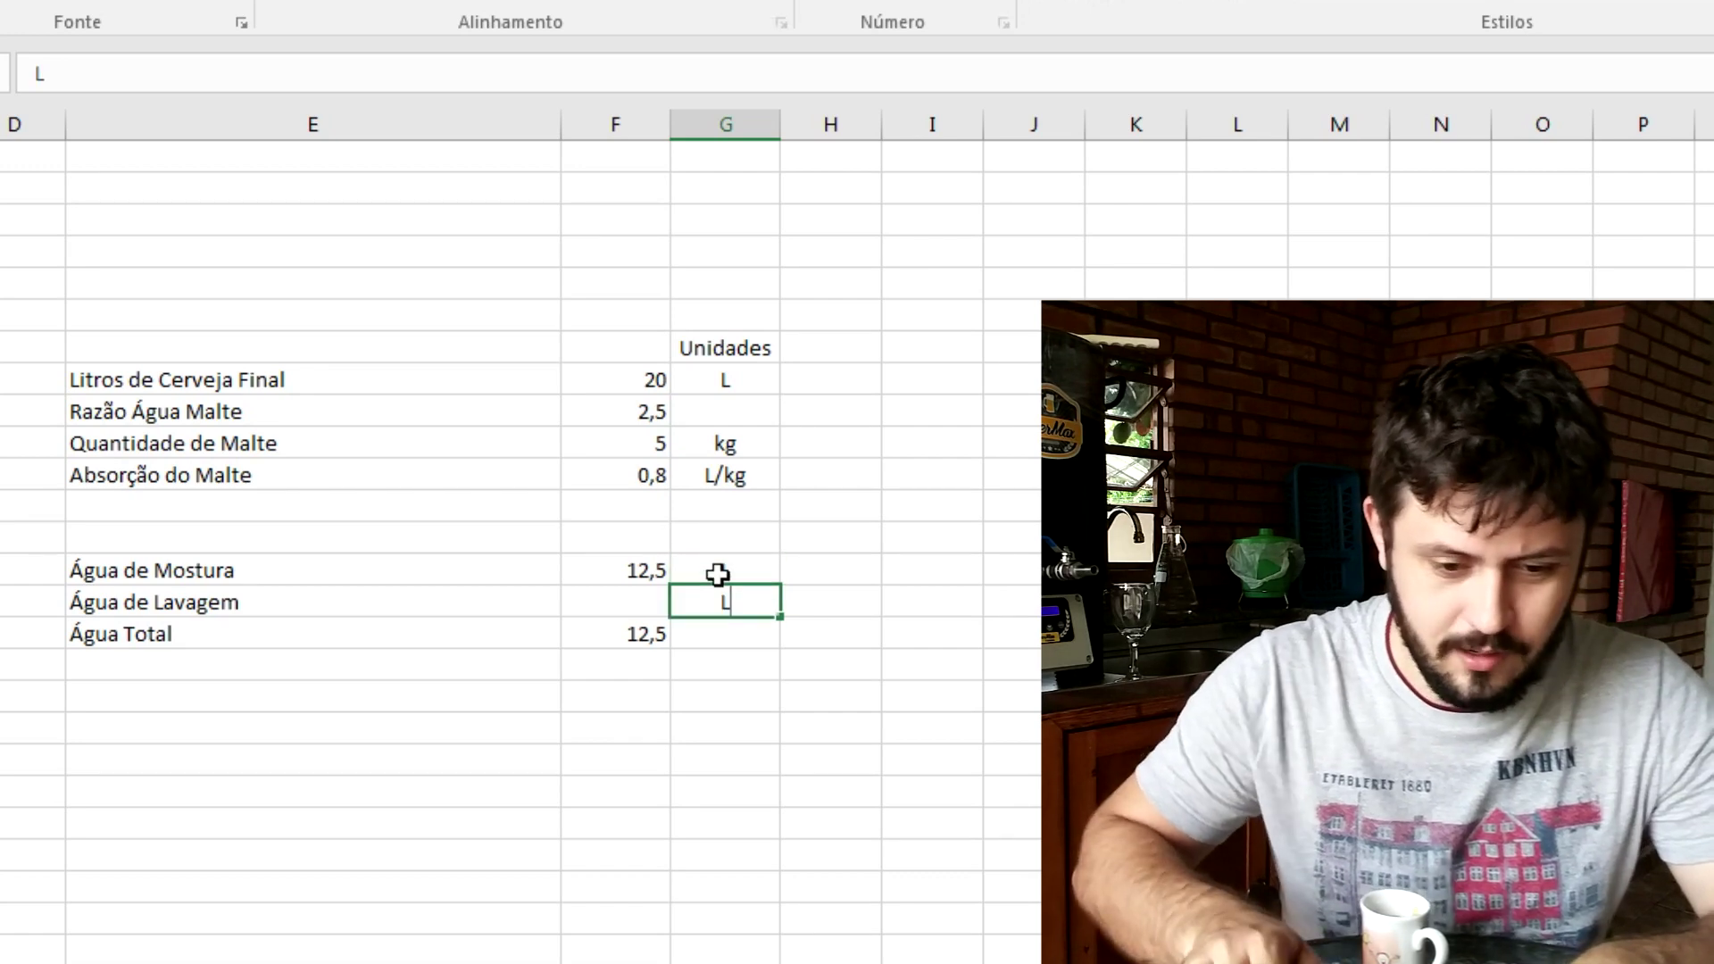
key(Tab)
key(Return)
text(L)
key(Tab)
key(Up)
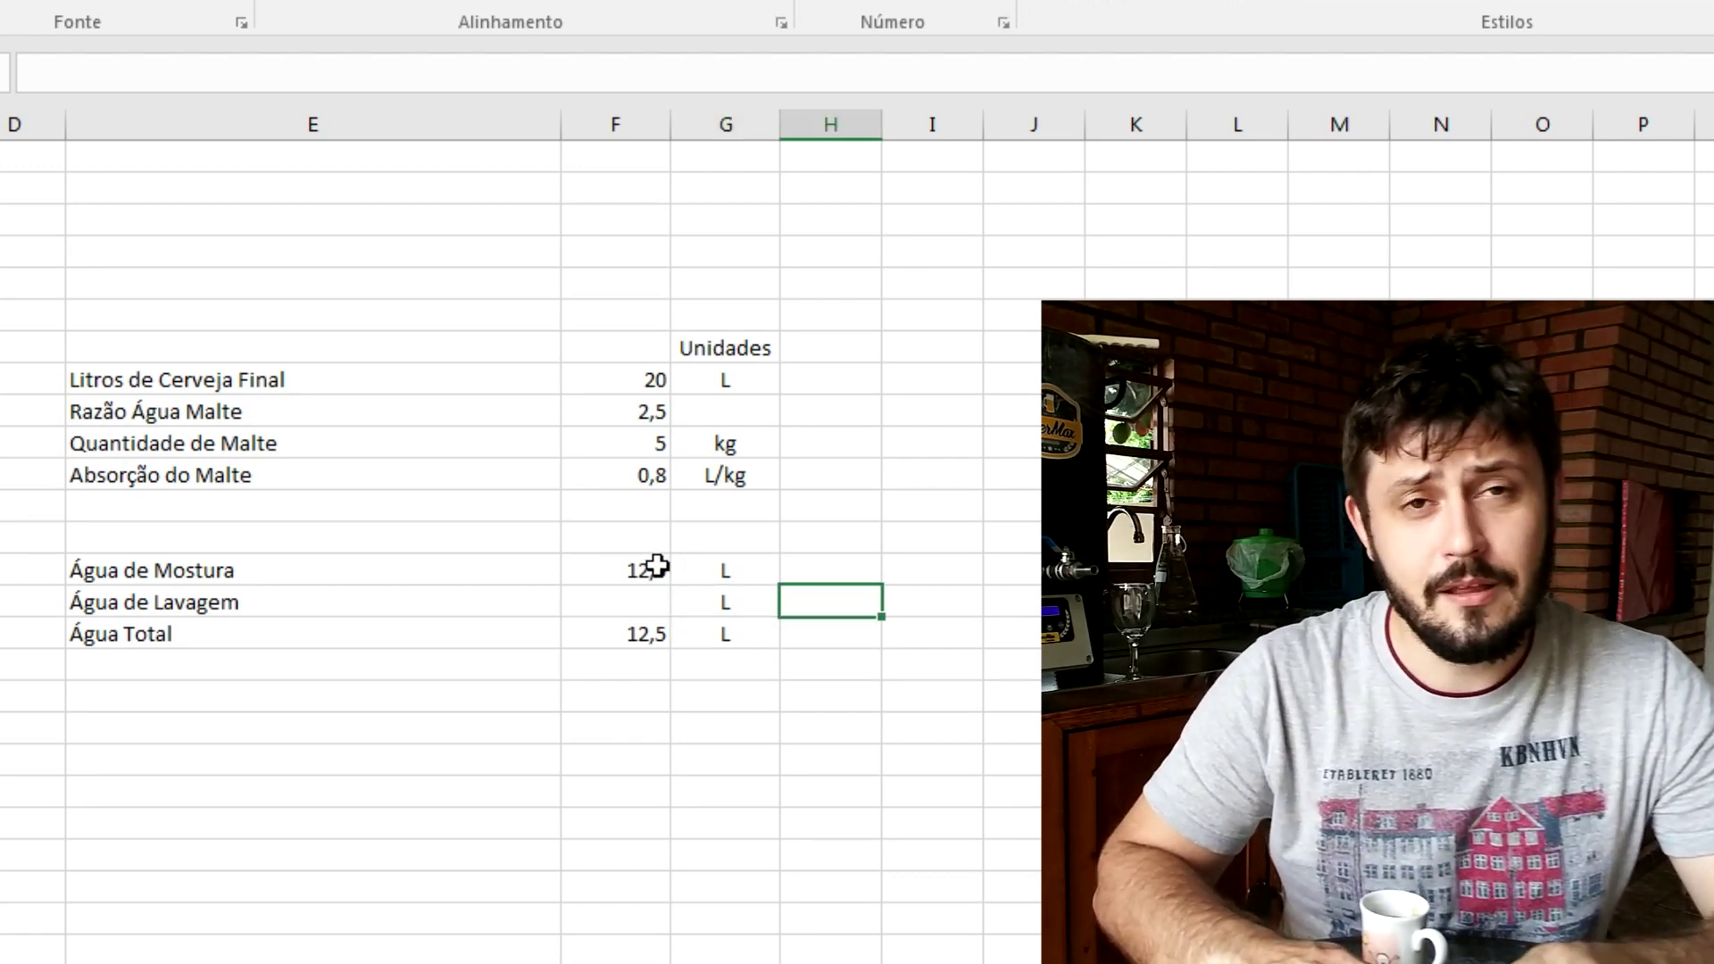
Try 10 as the sparge water in F15 to test the total water formula, and undo the entry
click(636, 629)
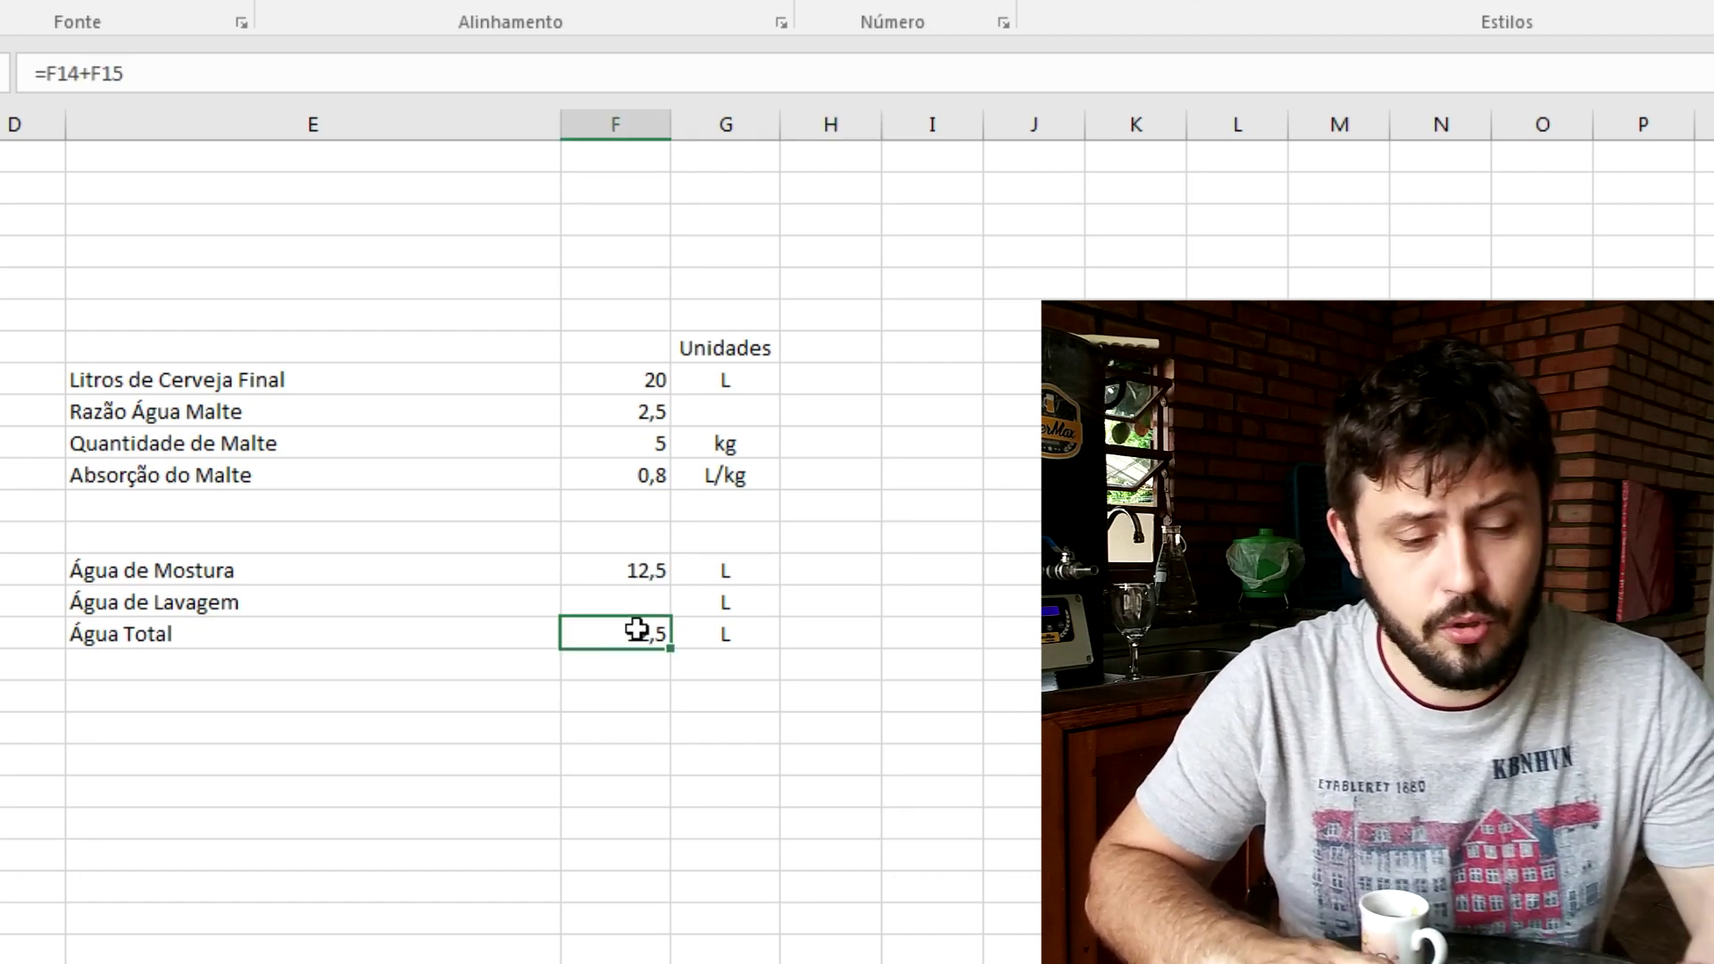
click(637, 594)
text(10)
key(Return)
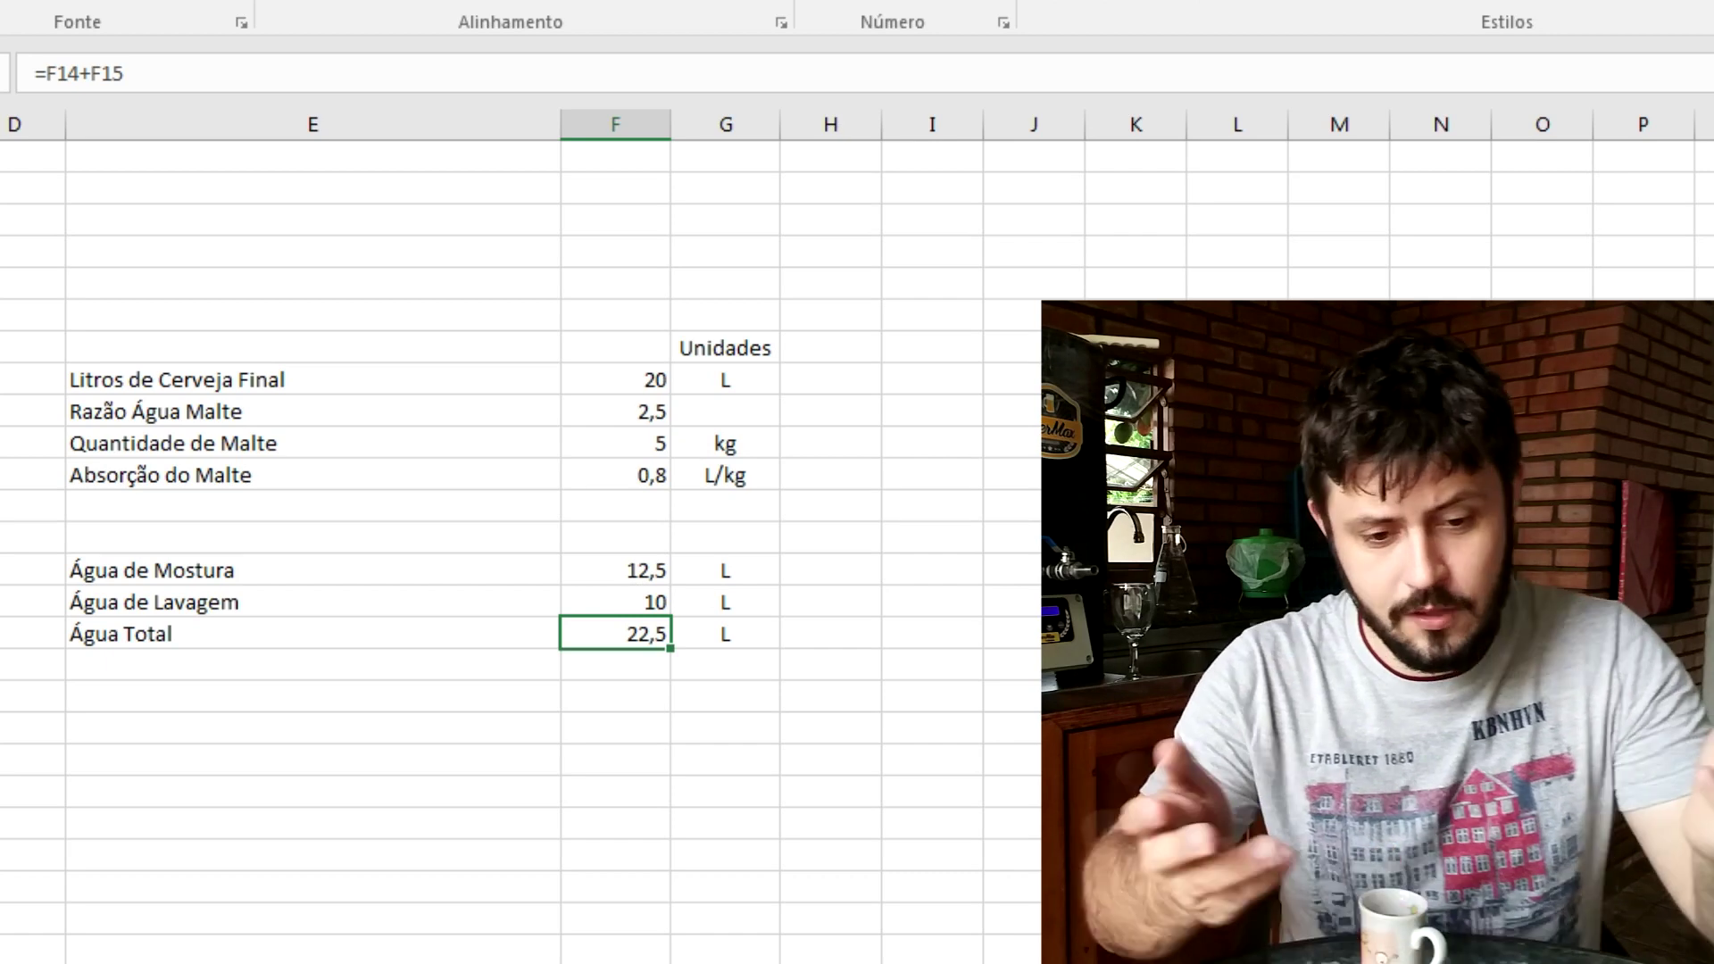
key(ctrl+z)
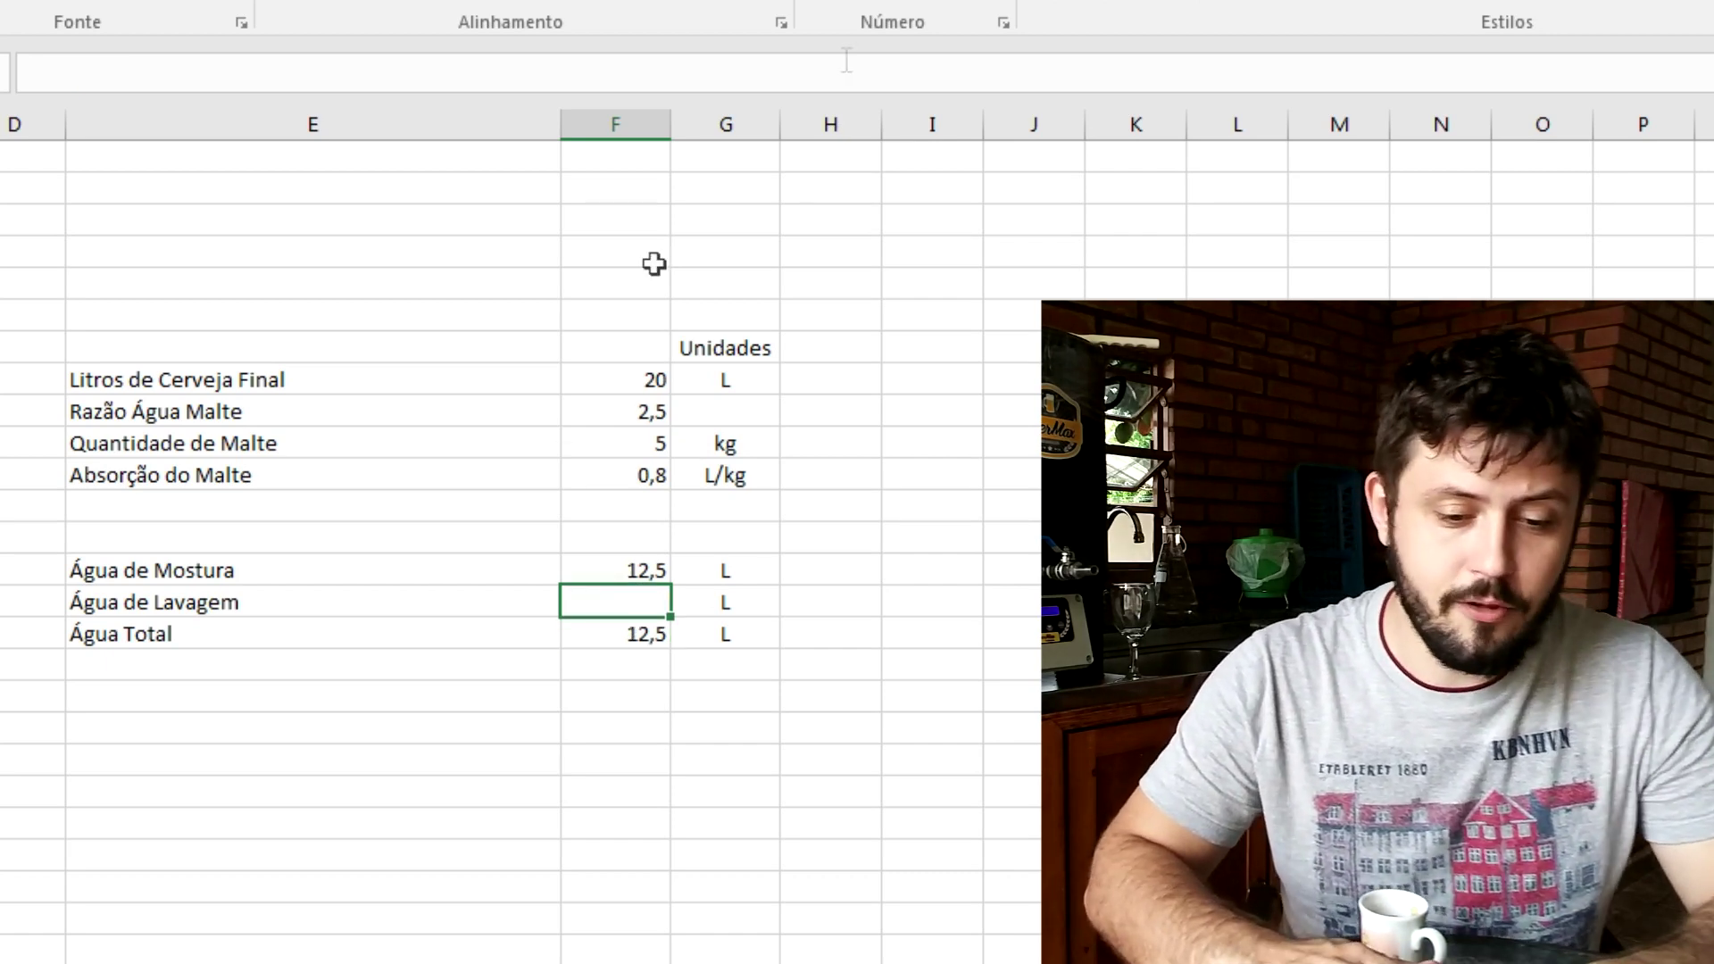
Try a malt quantity of 10 kg in F10 to test the mash water formula, and undo the change
click(664, 446)
text(10)
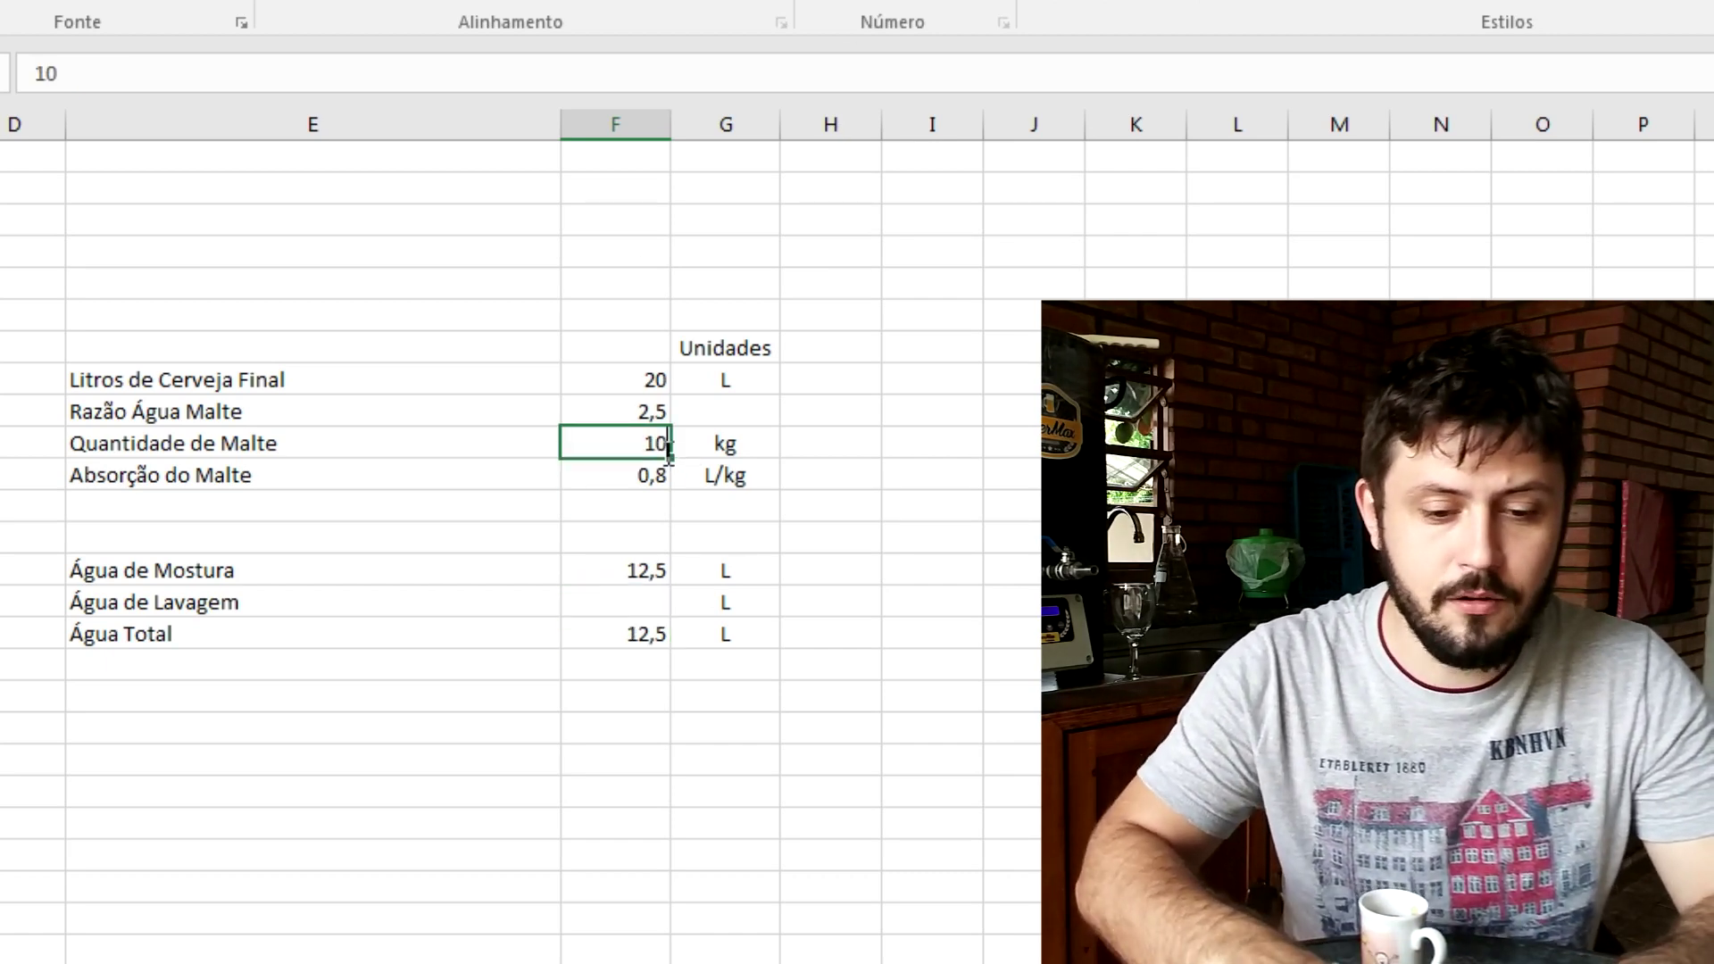
key(Return)
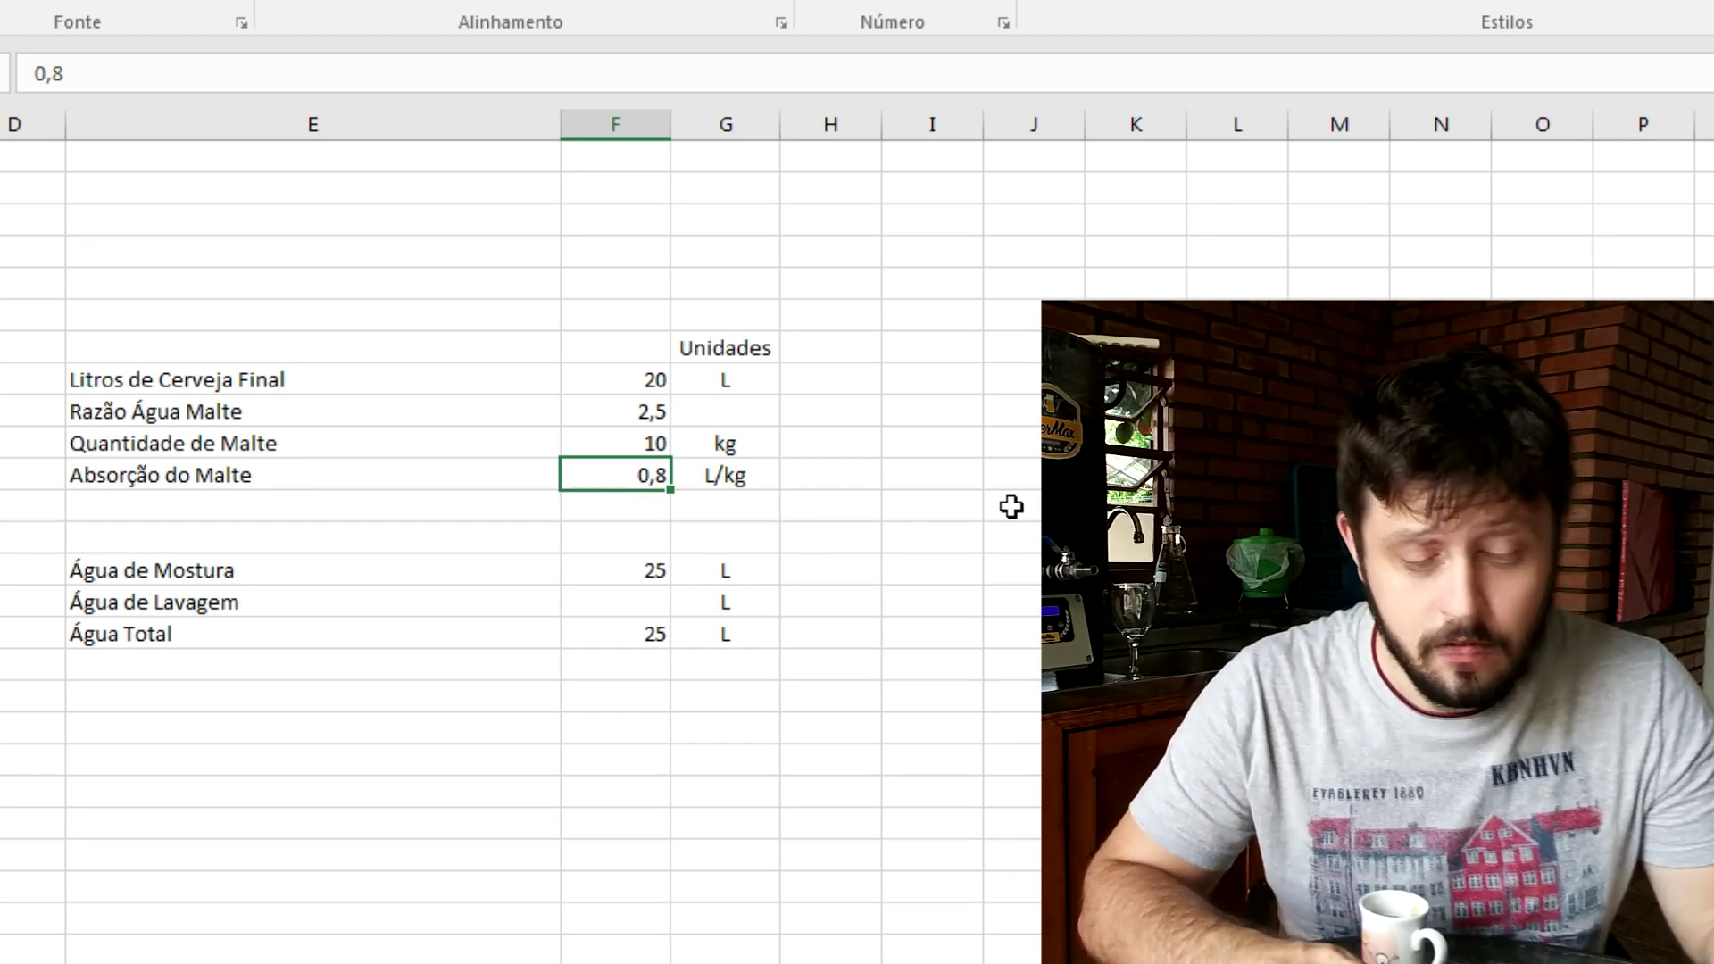
key(ctrl+z)
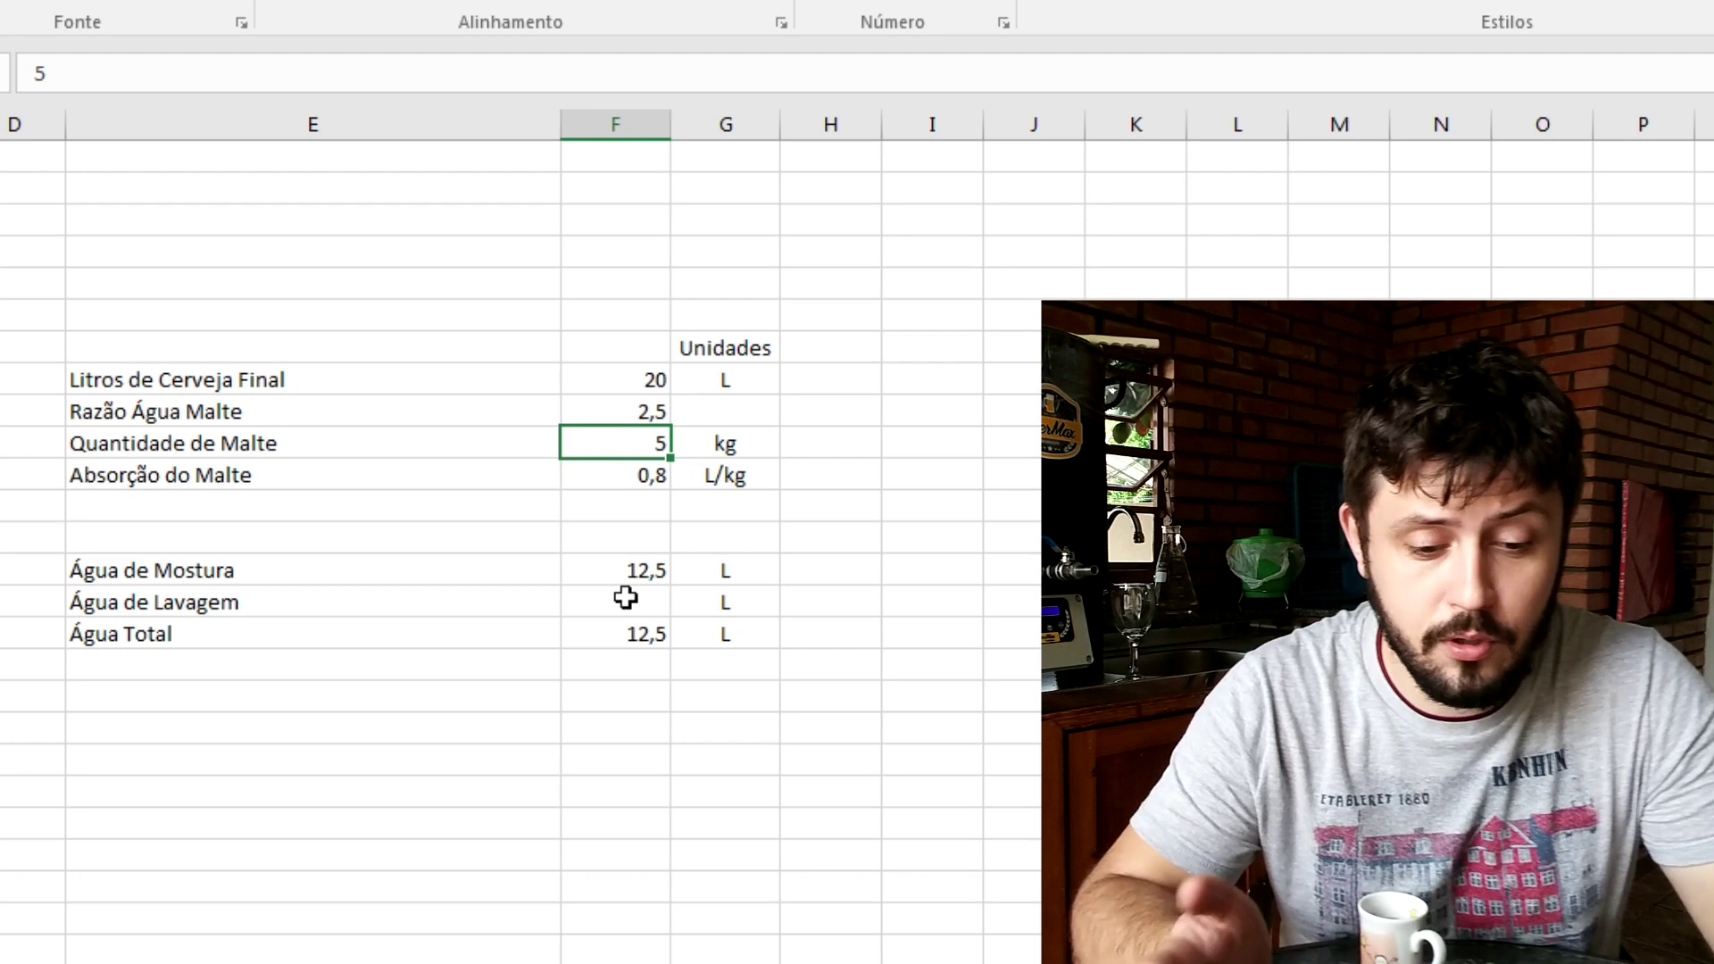
Enter the formula =F8-F14 in F15 to calculate the sparge water as final beer volume minus mash water
click(625, 598)
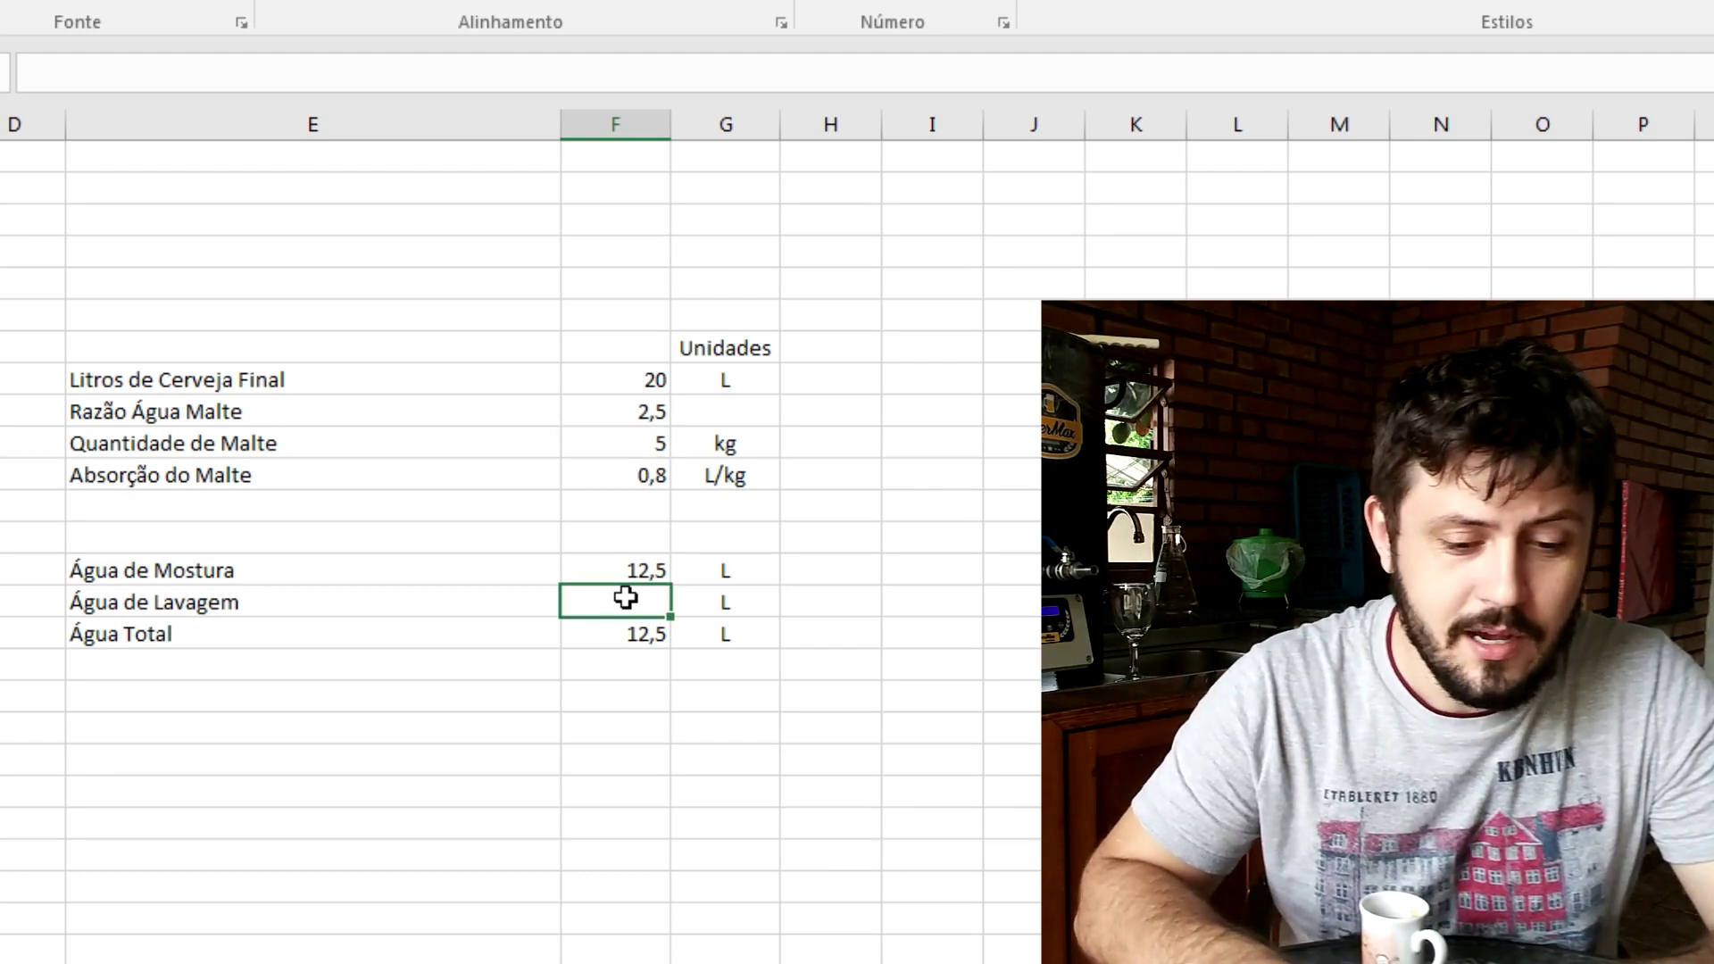
text(=)
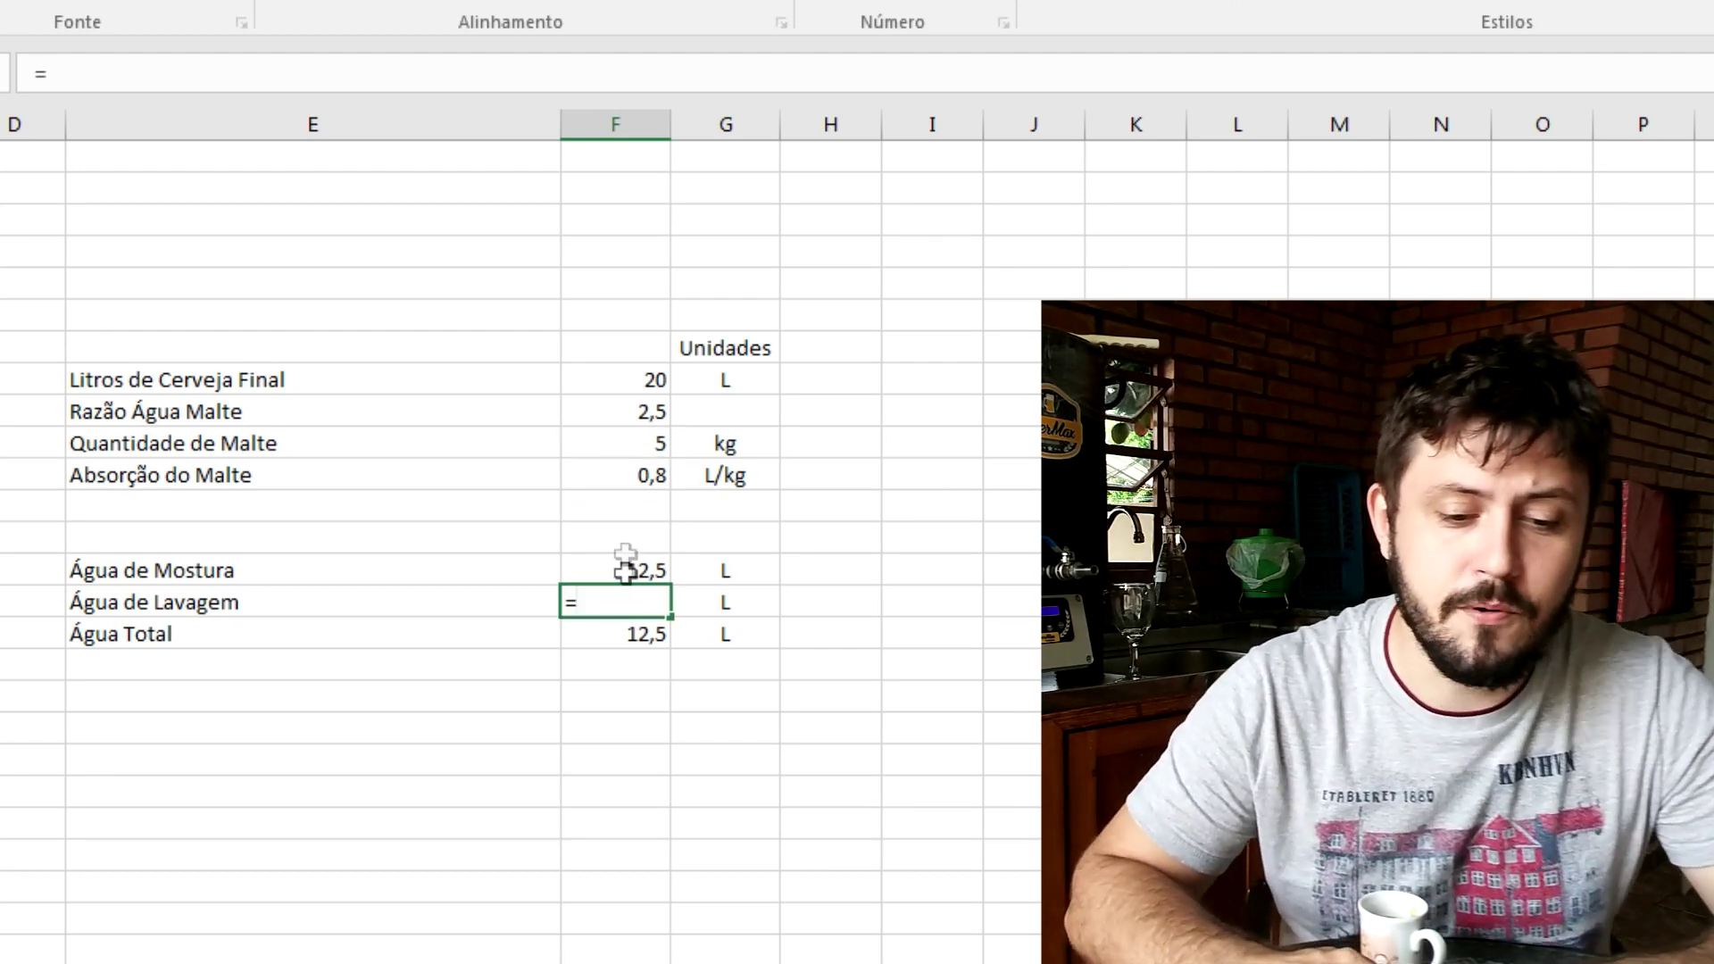
click(655, 384)
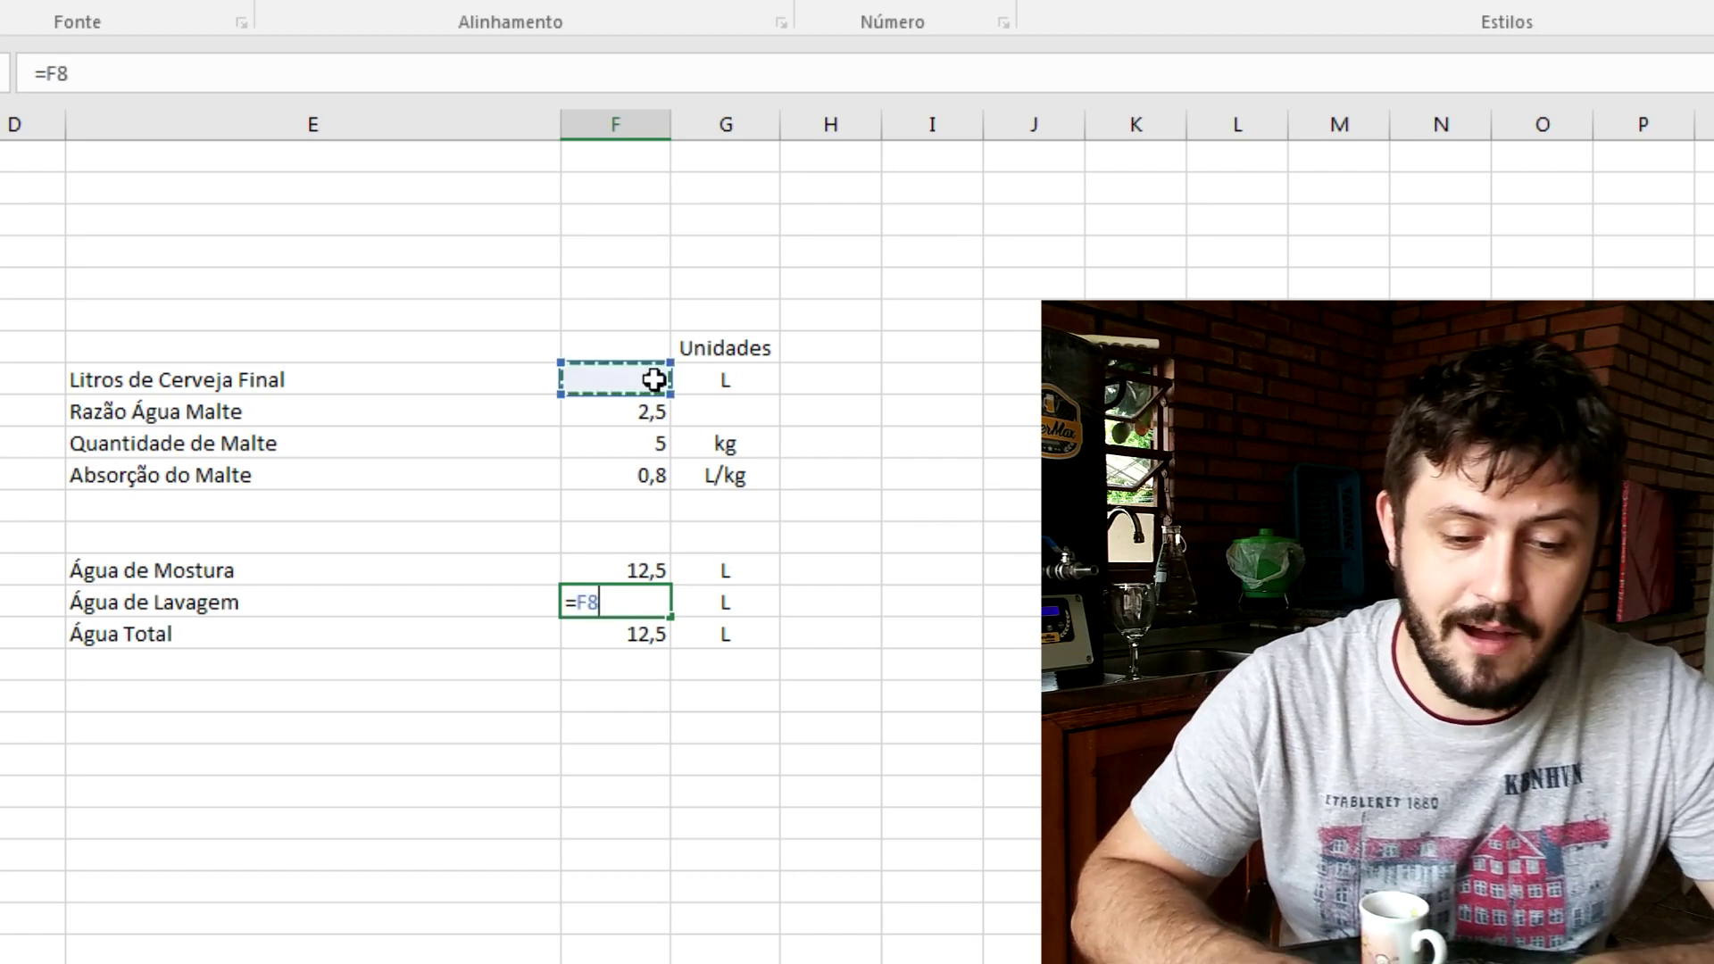
text(-)
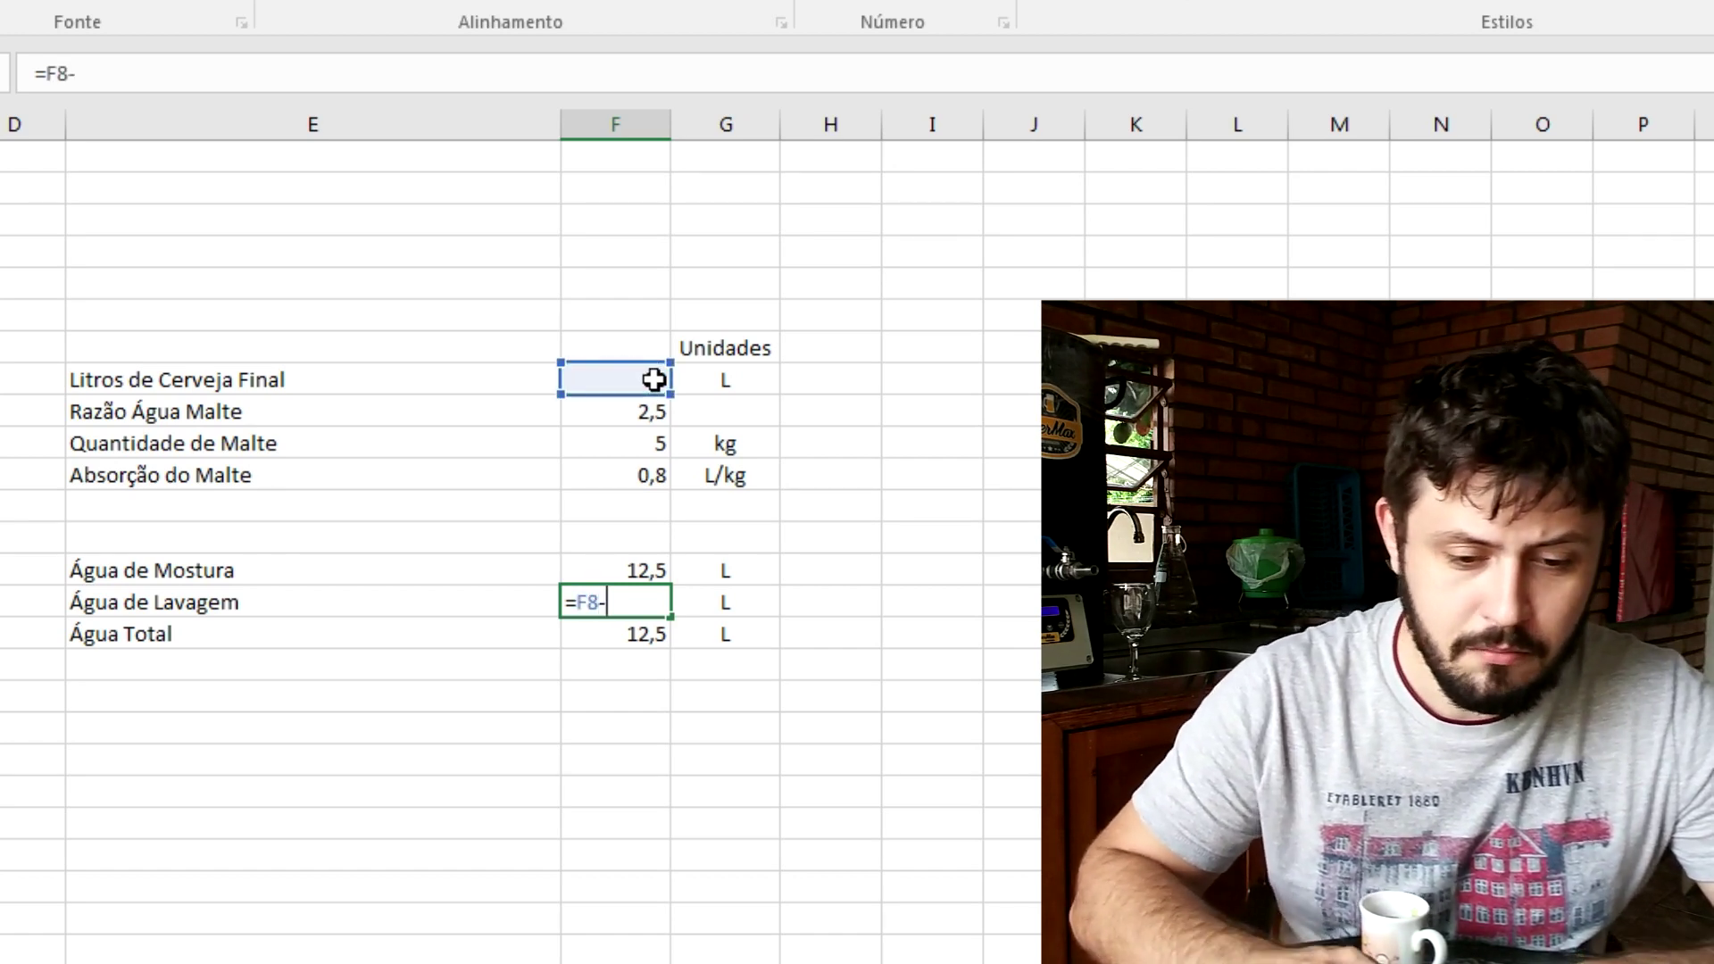
click(654, 570)
key(Return)
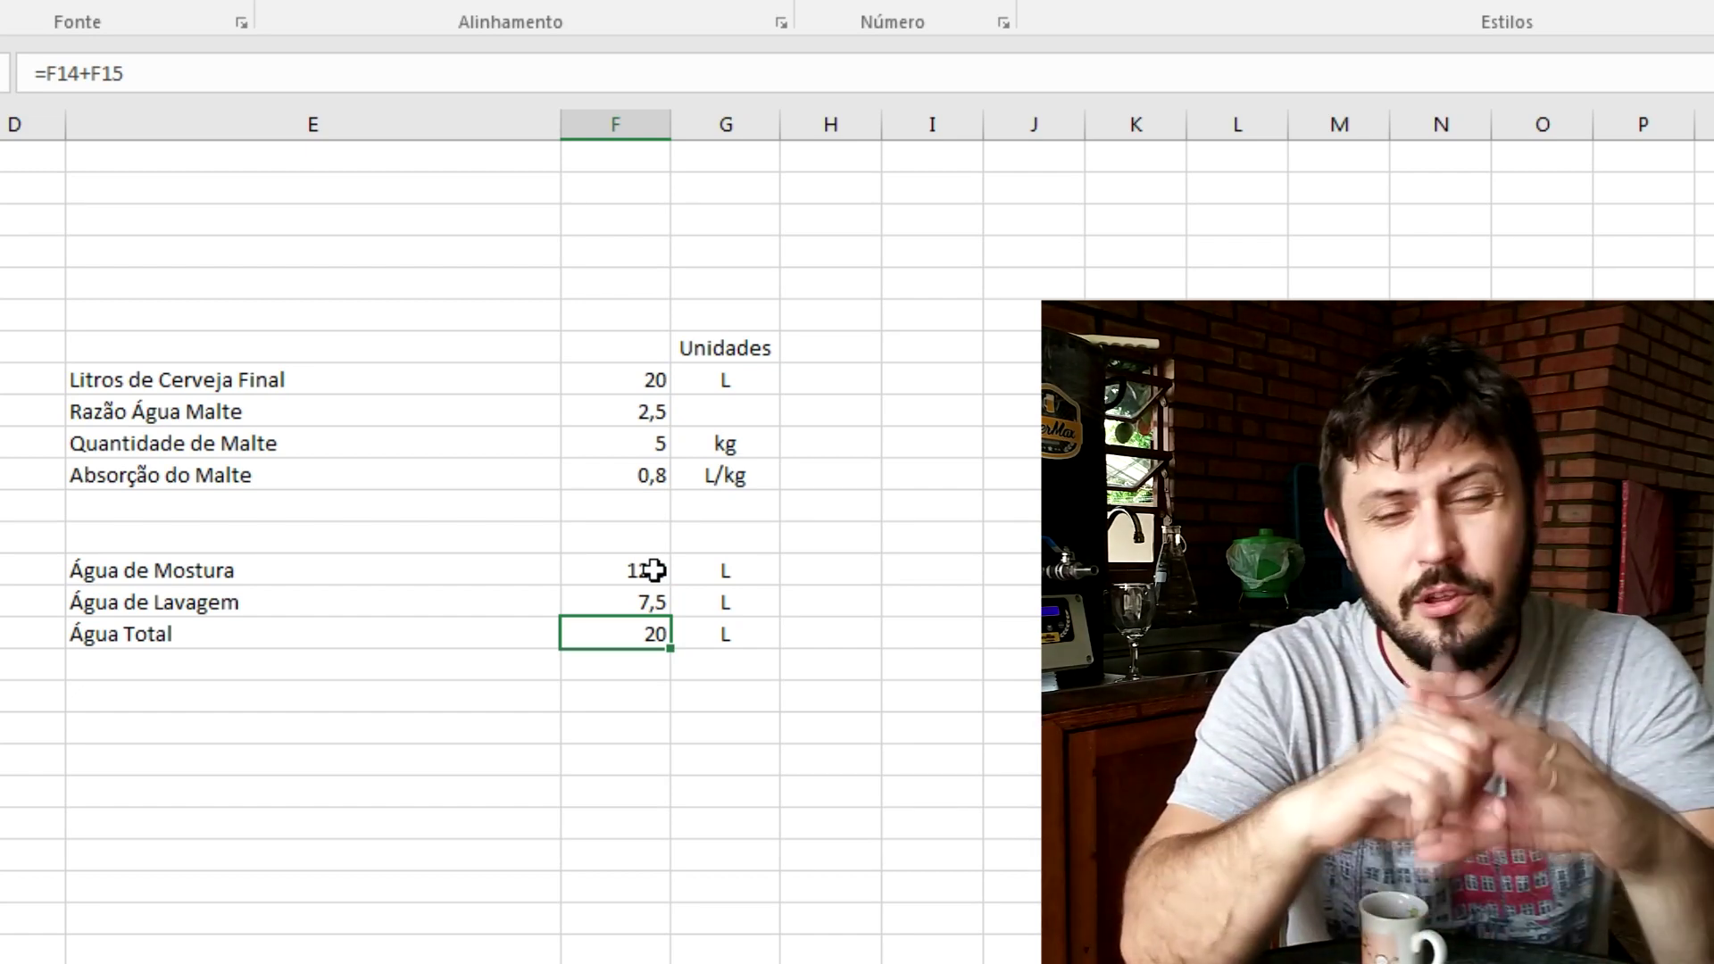
Test the formulas with a water-to-malt ratio of 2 in F9, and set the ratio back to 2,5
click(650, 601)
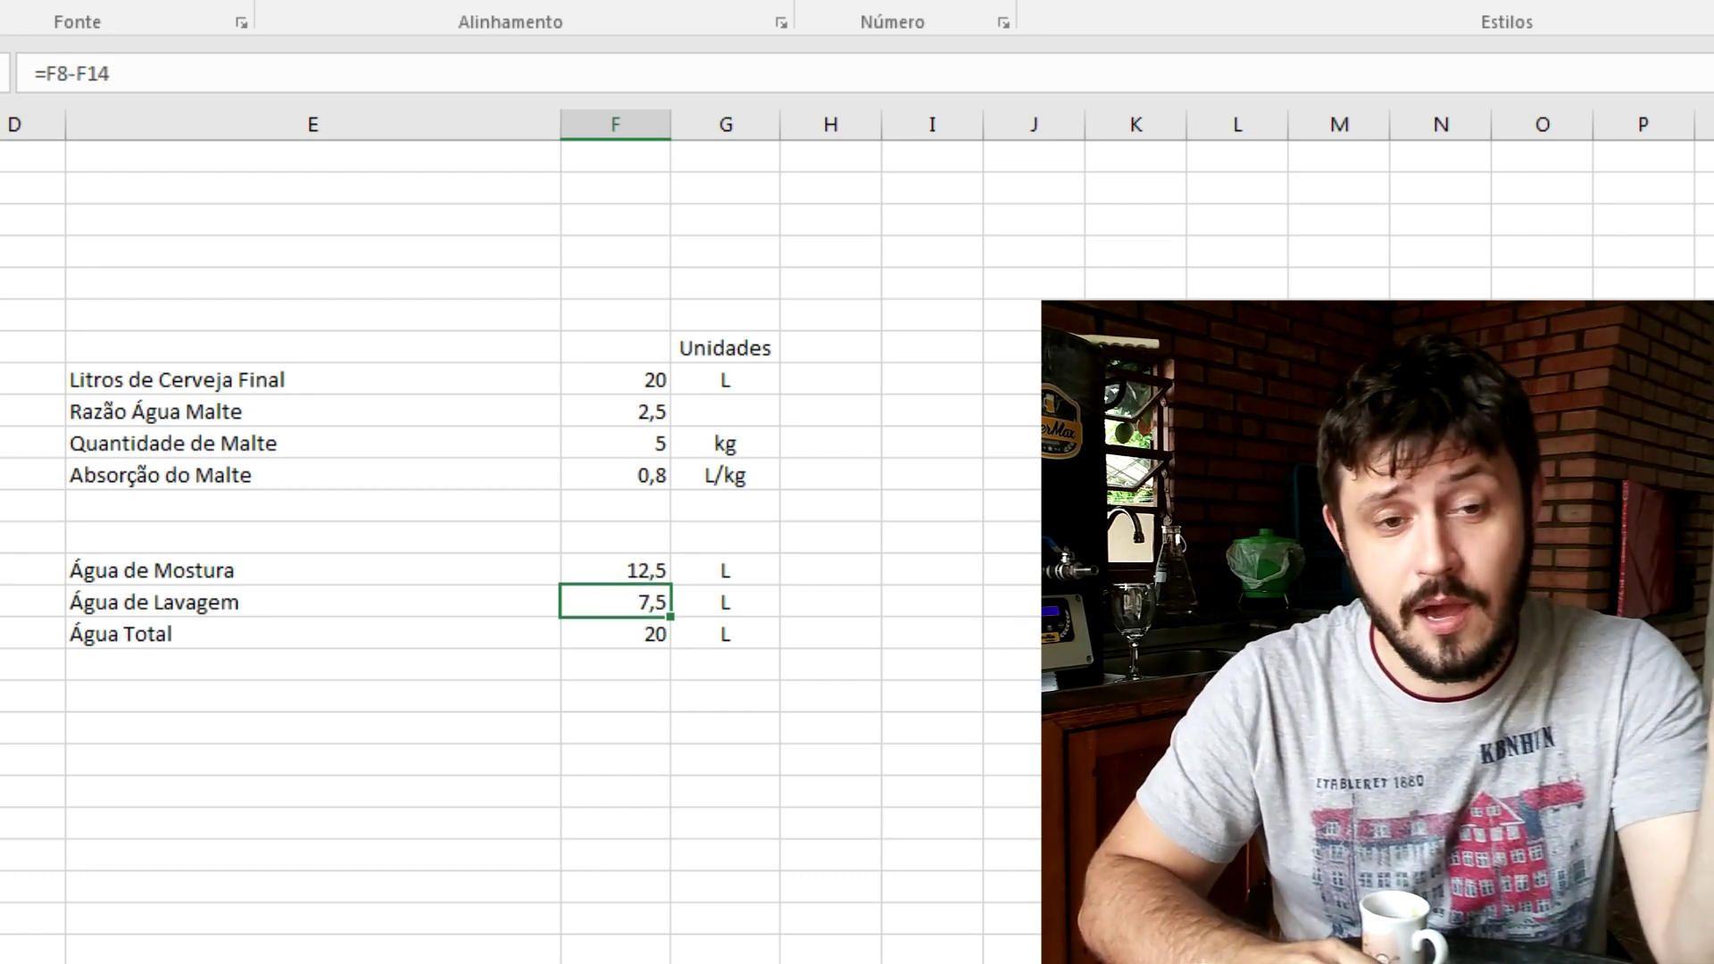
click(651, 415)
text(2)
key(Return)
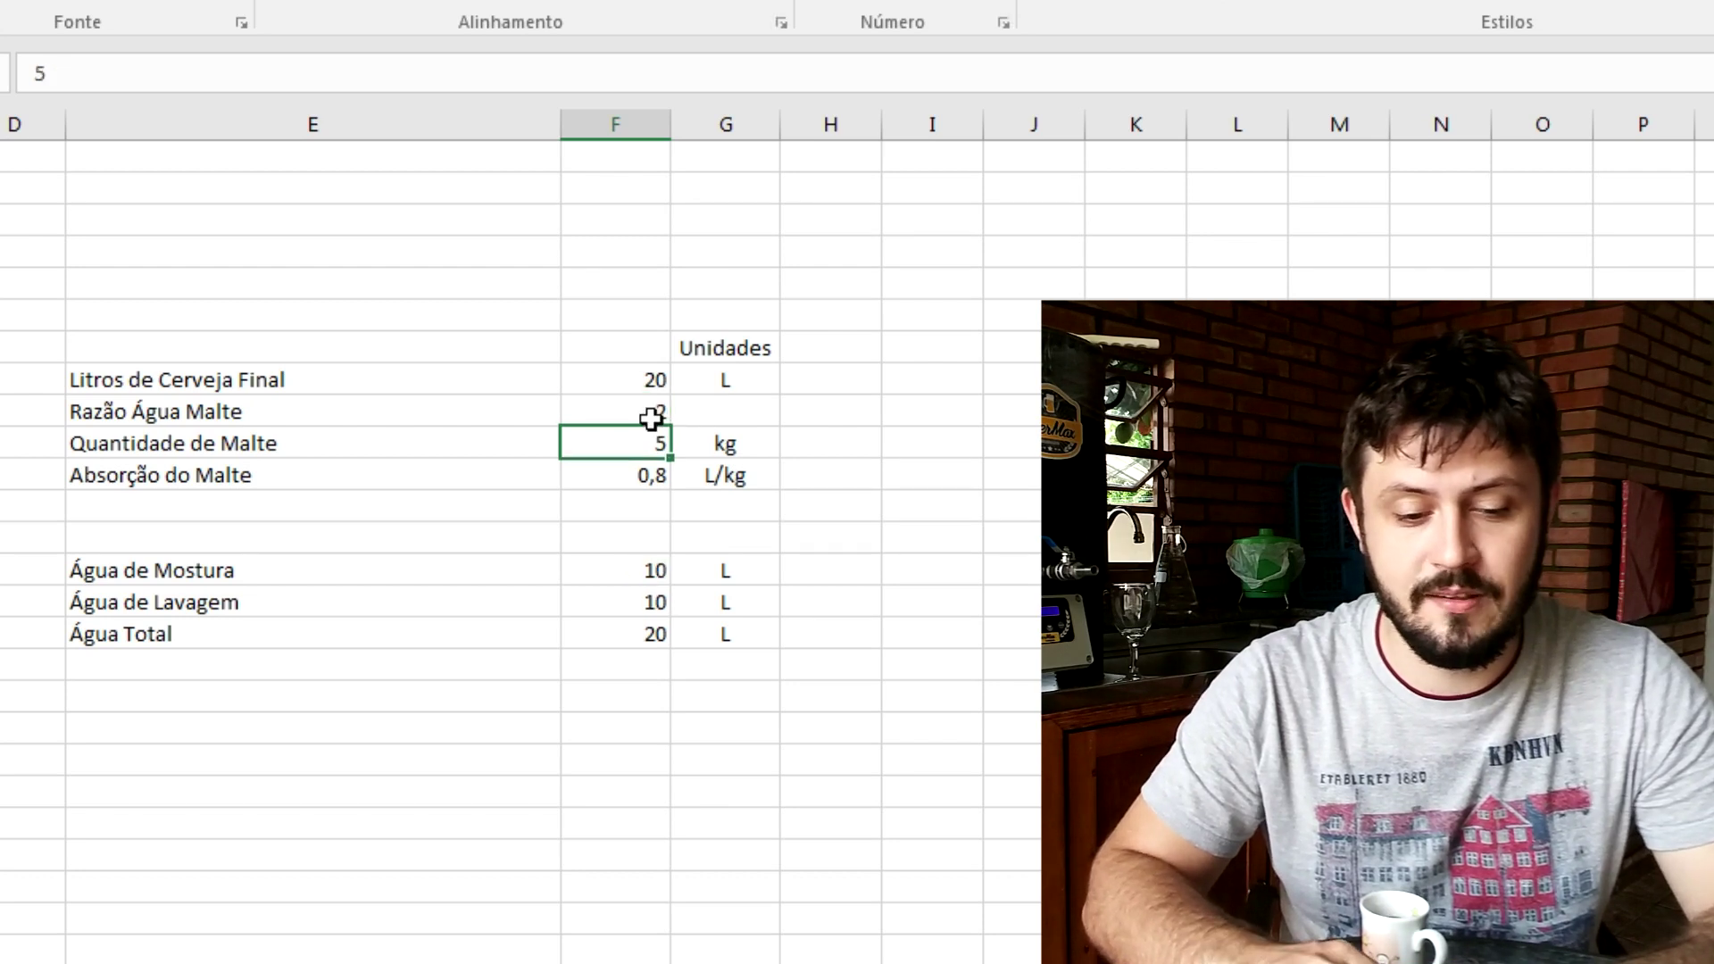
click(659, 549)
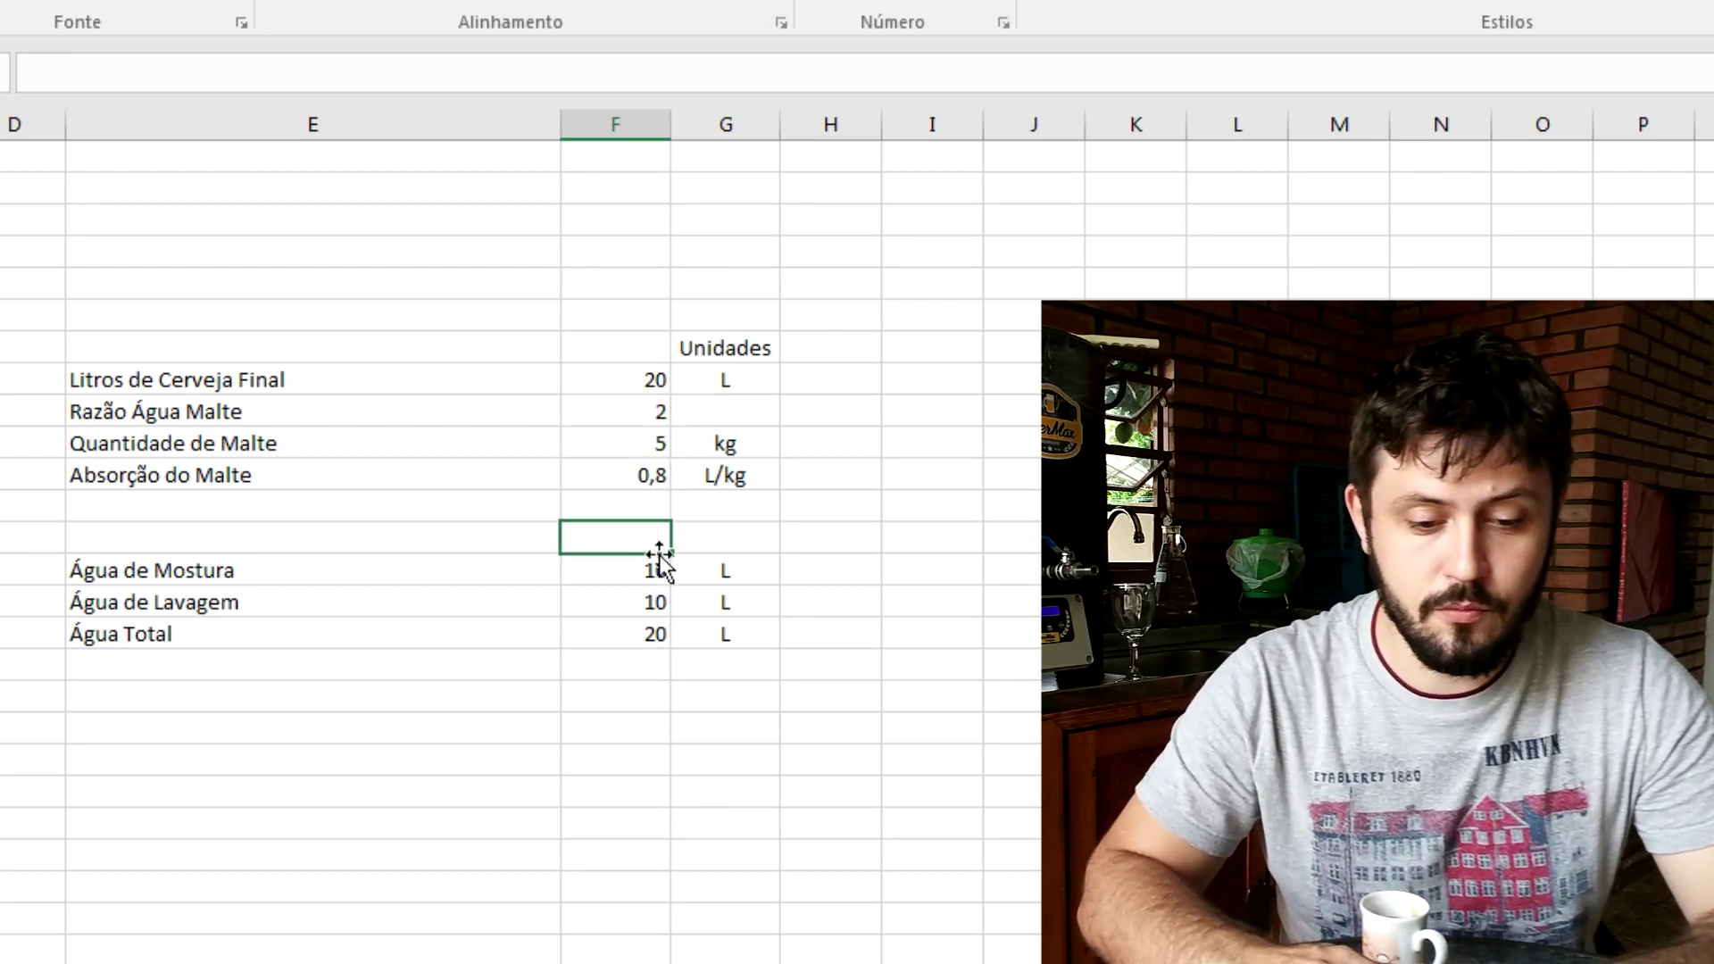
click(655, 596)
click(648, 403)
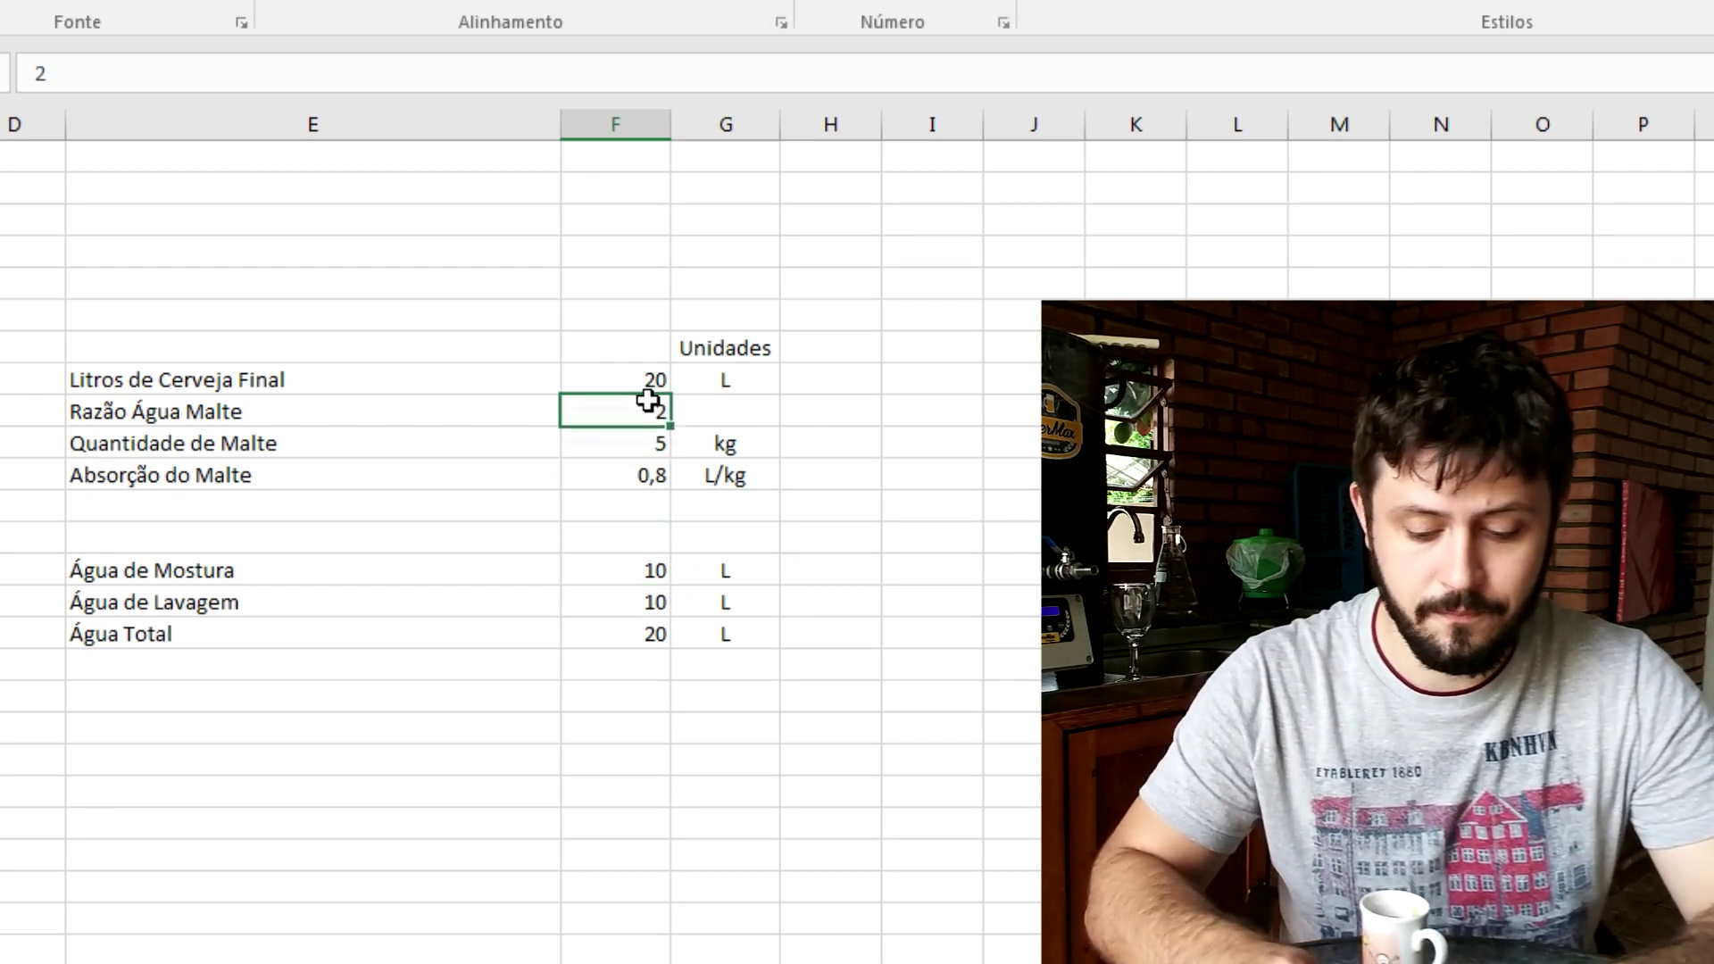
text(2,5)
key(Return)
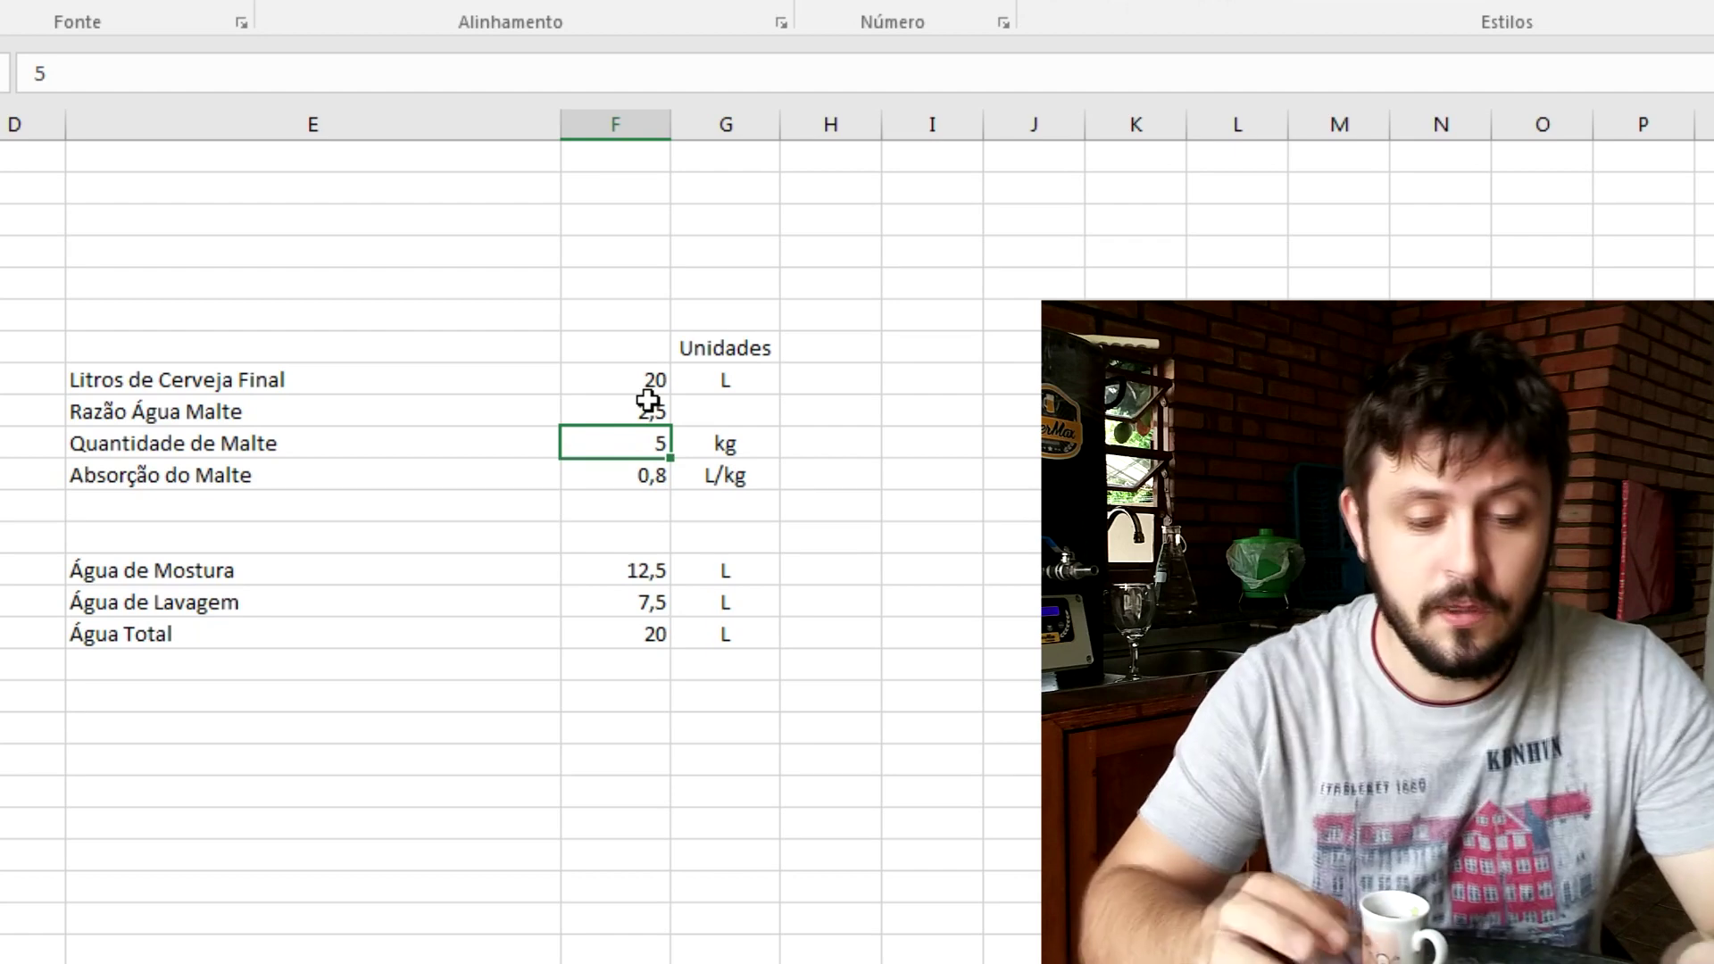
Enter the label "Perdas" in E18, below the water totals, to head the losses section
click(277, 705)
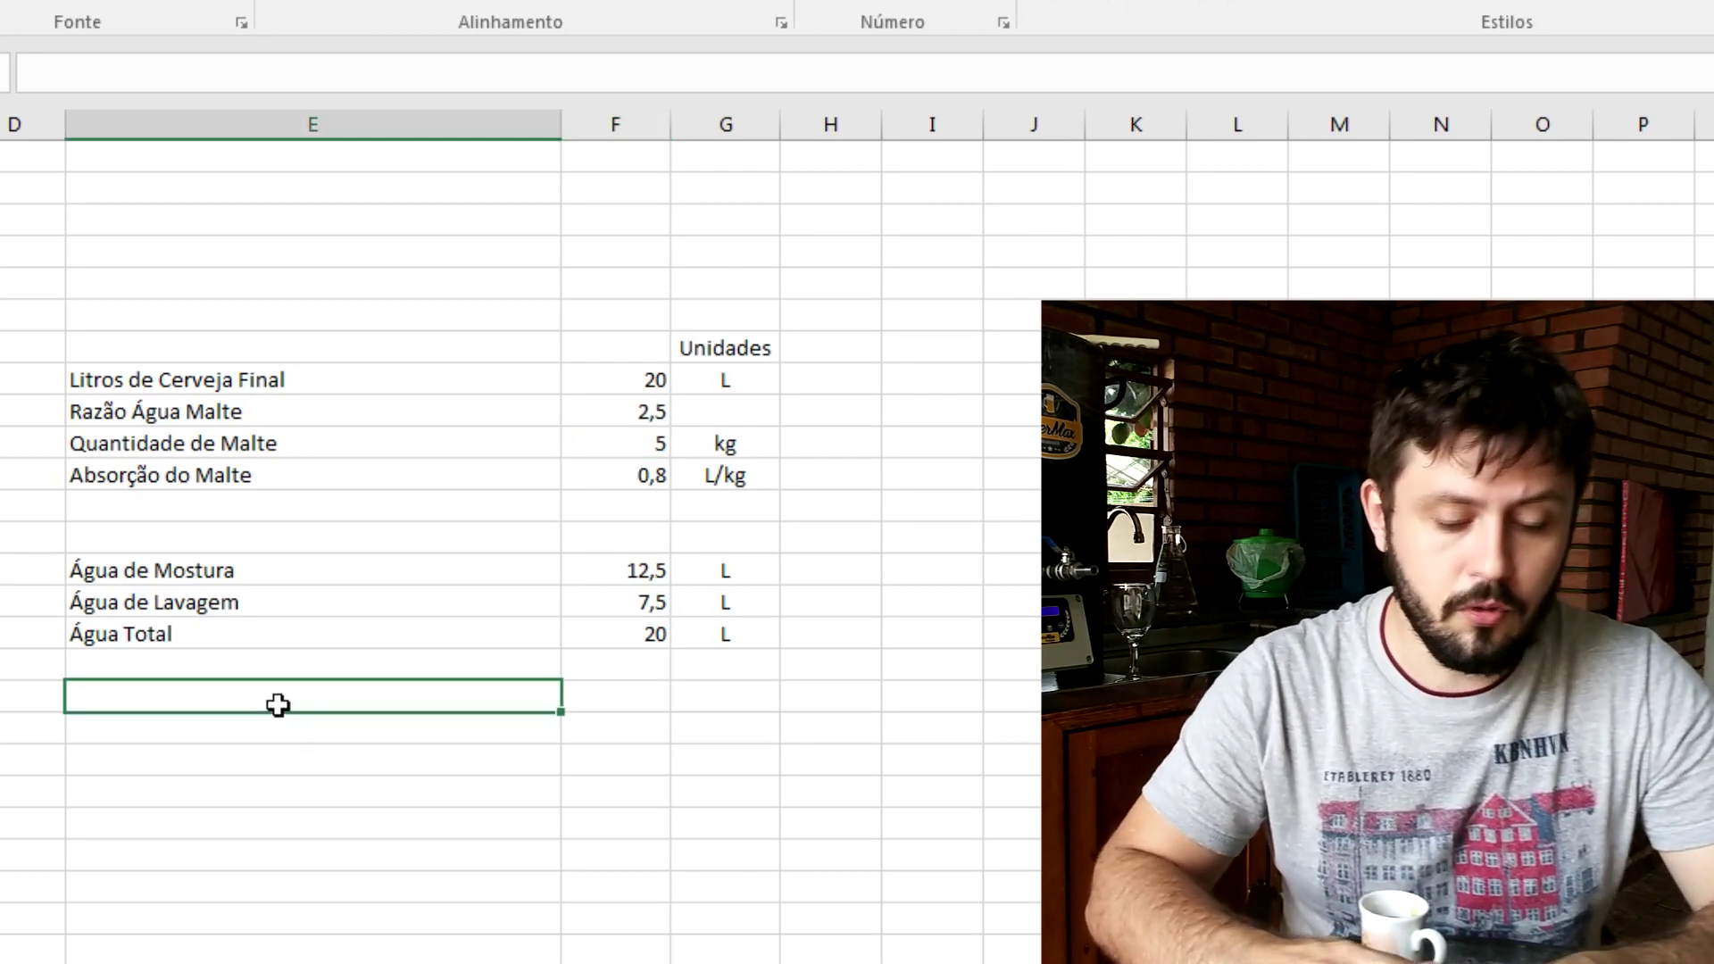
text(Perdas)
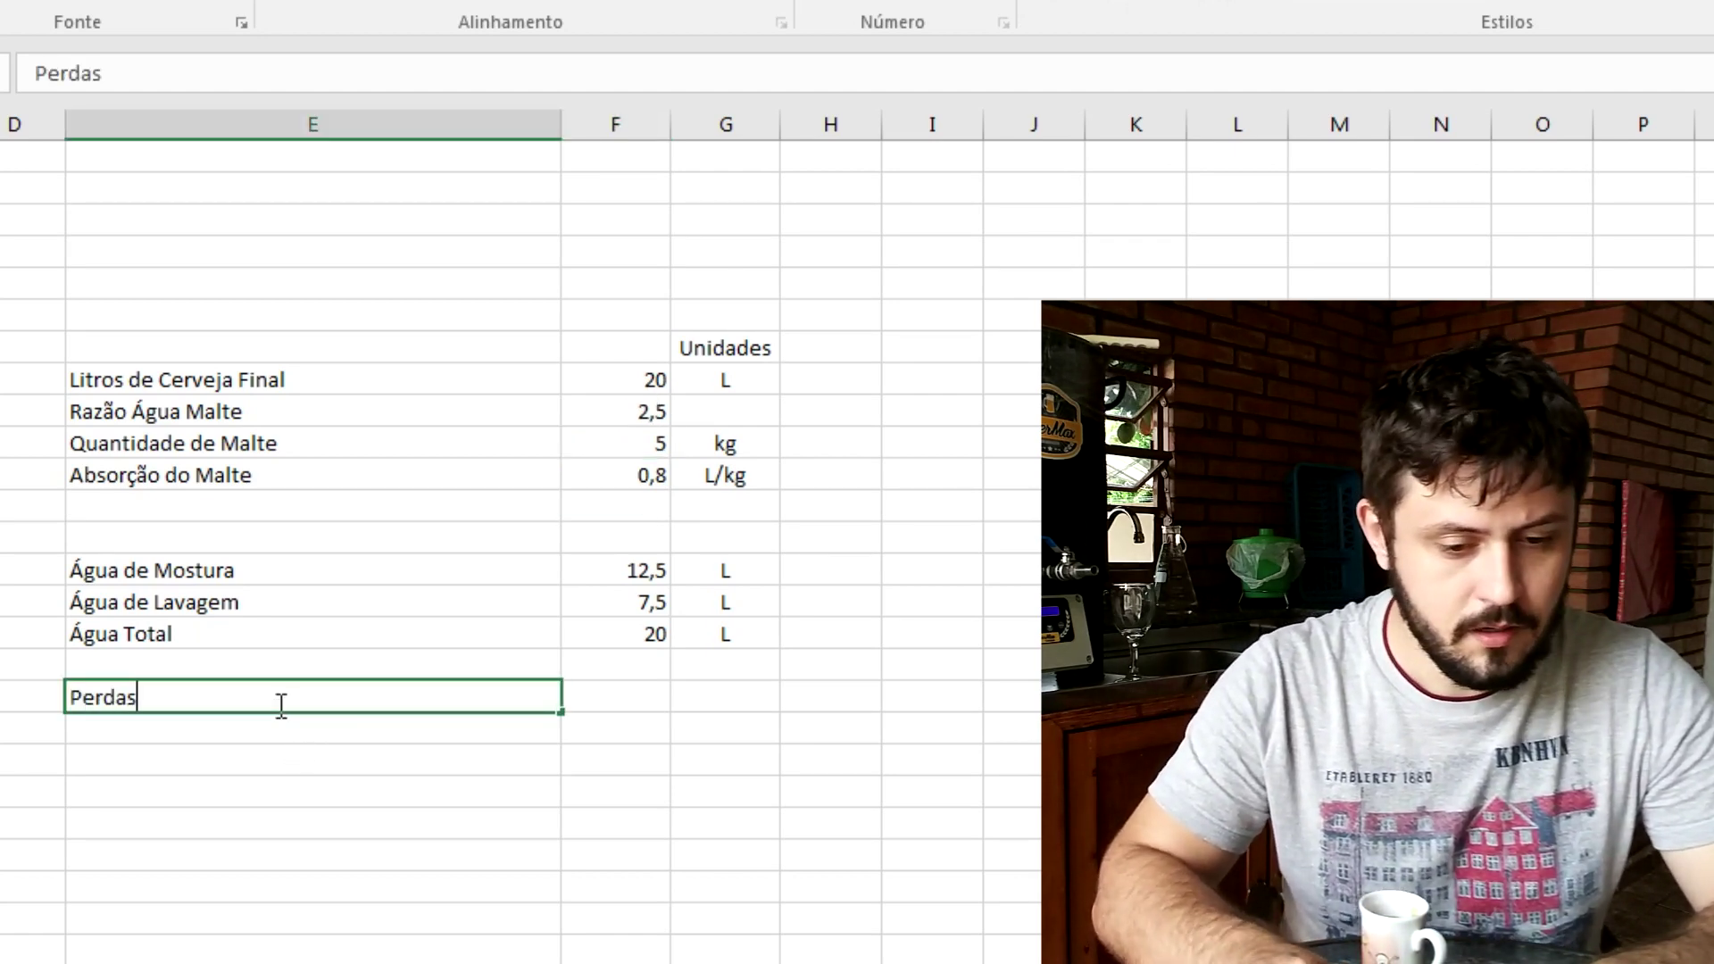
key(Return)
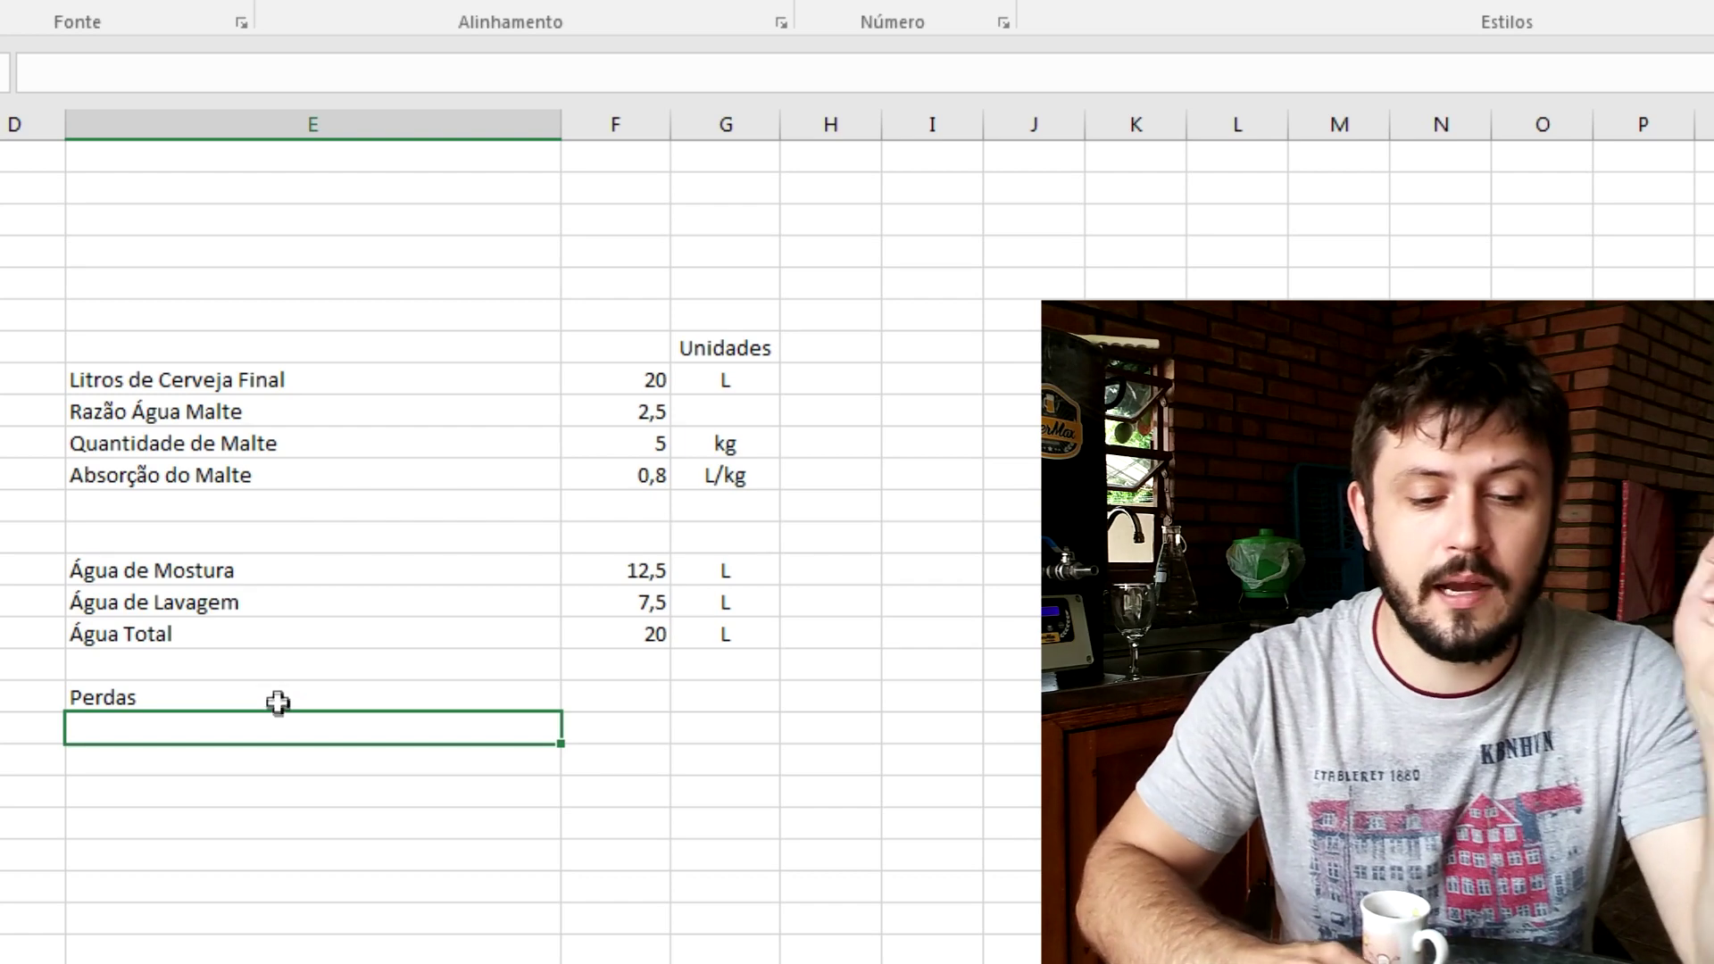
Enter the label "Absorção Lavagem" in E19, directly under the Perdas heading
click(629, 576)
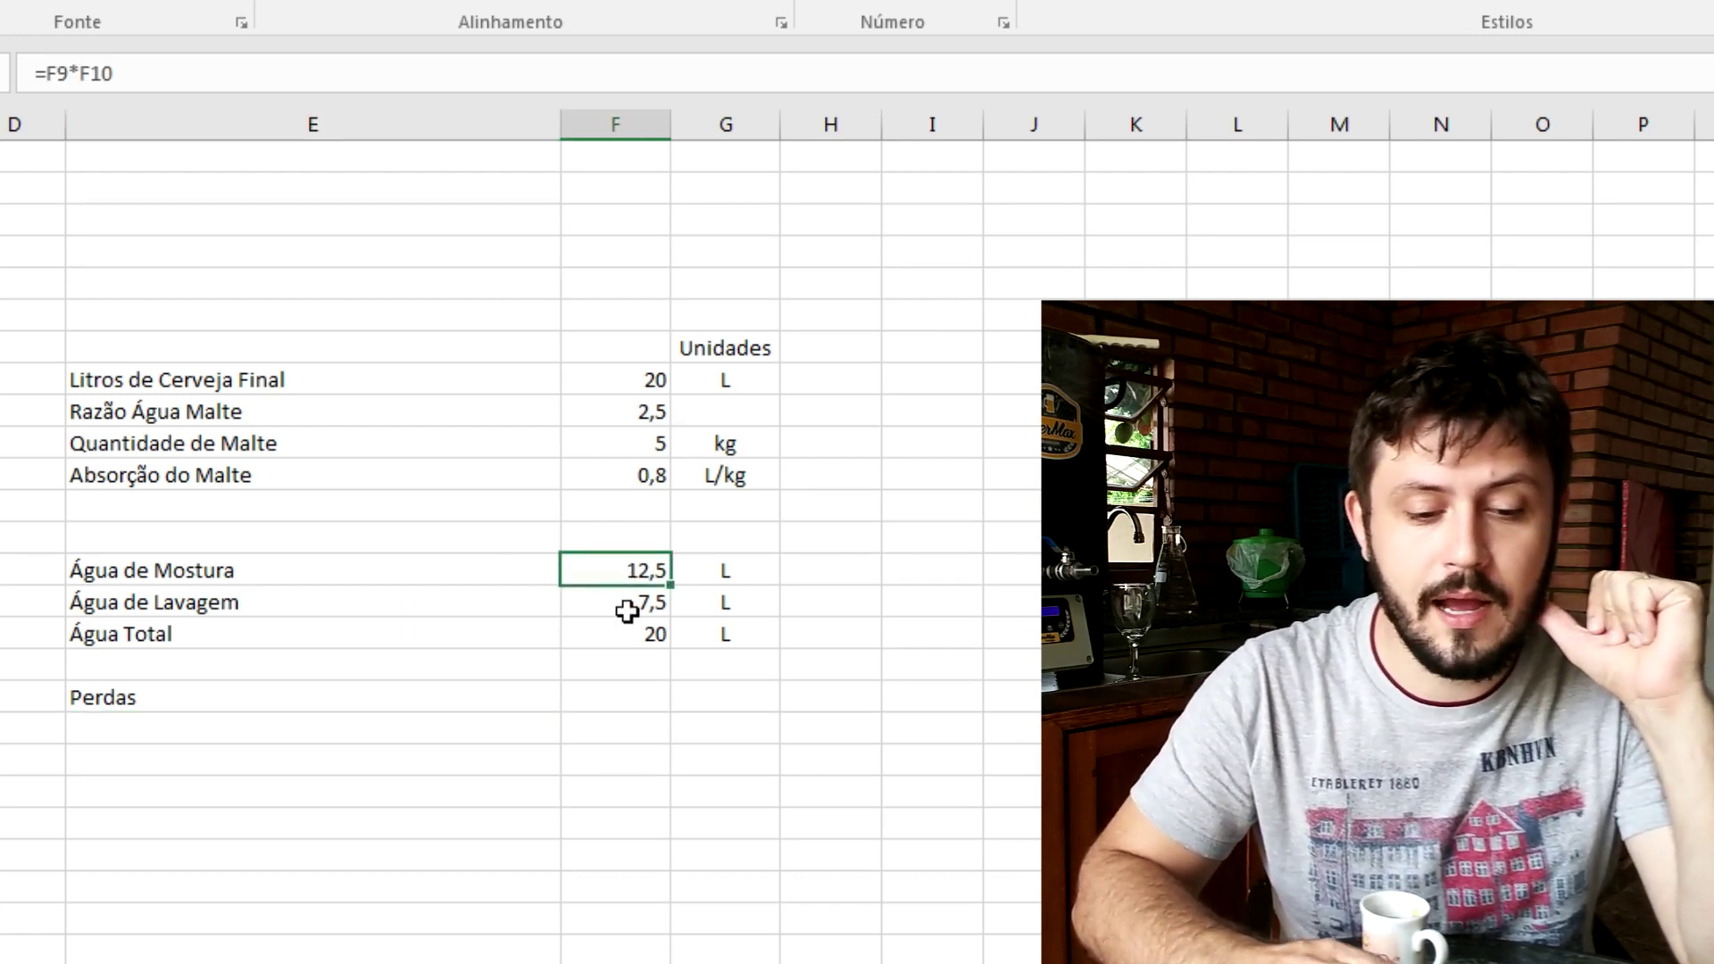
click(627, 611)
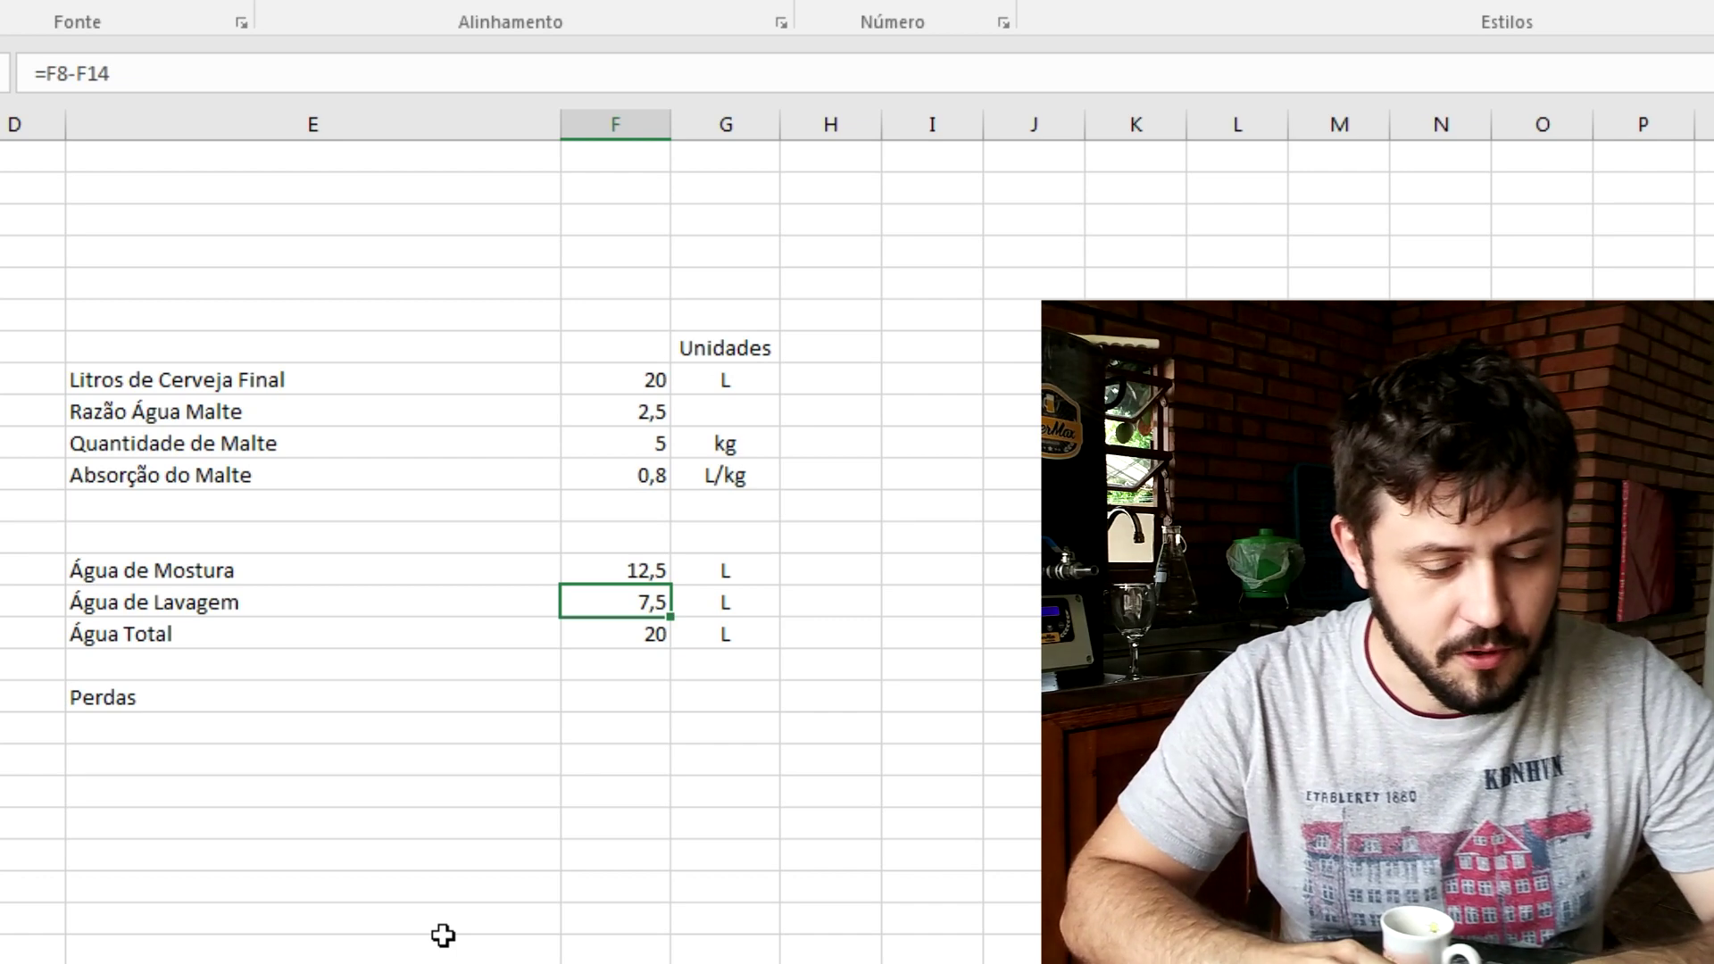
click(508, 731)
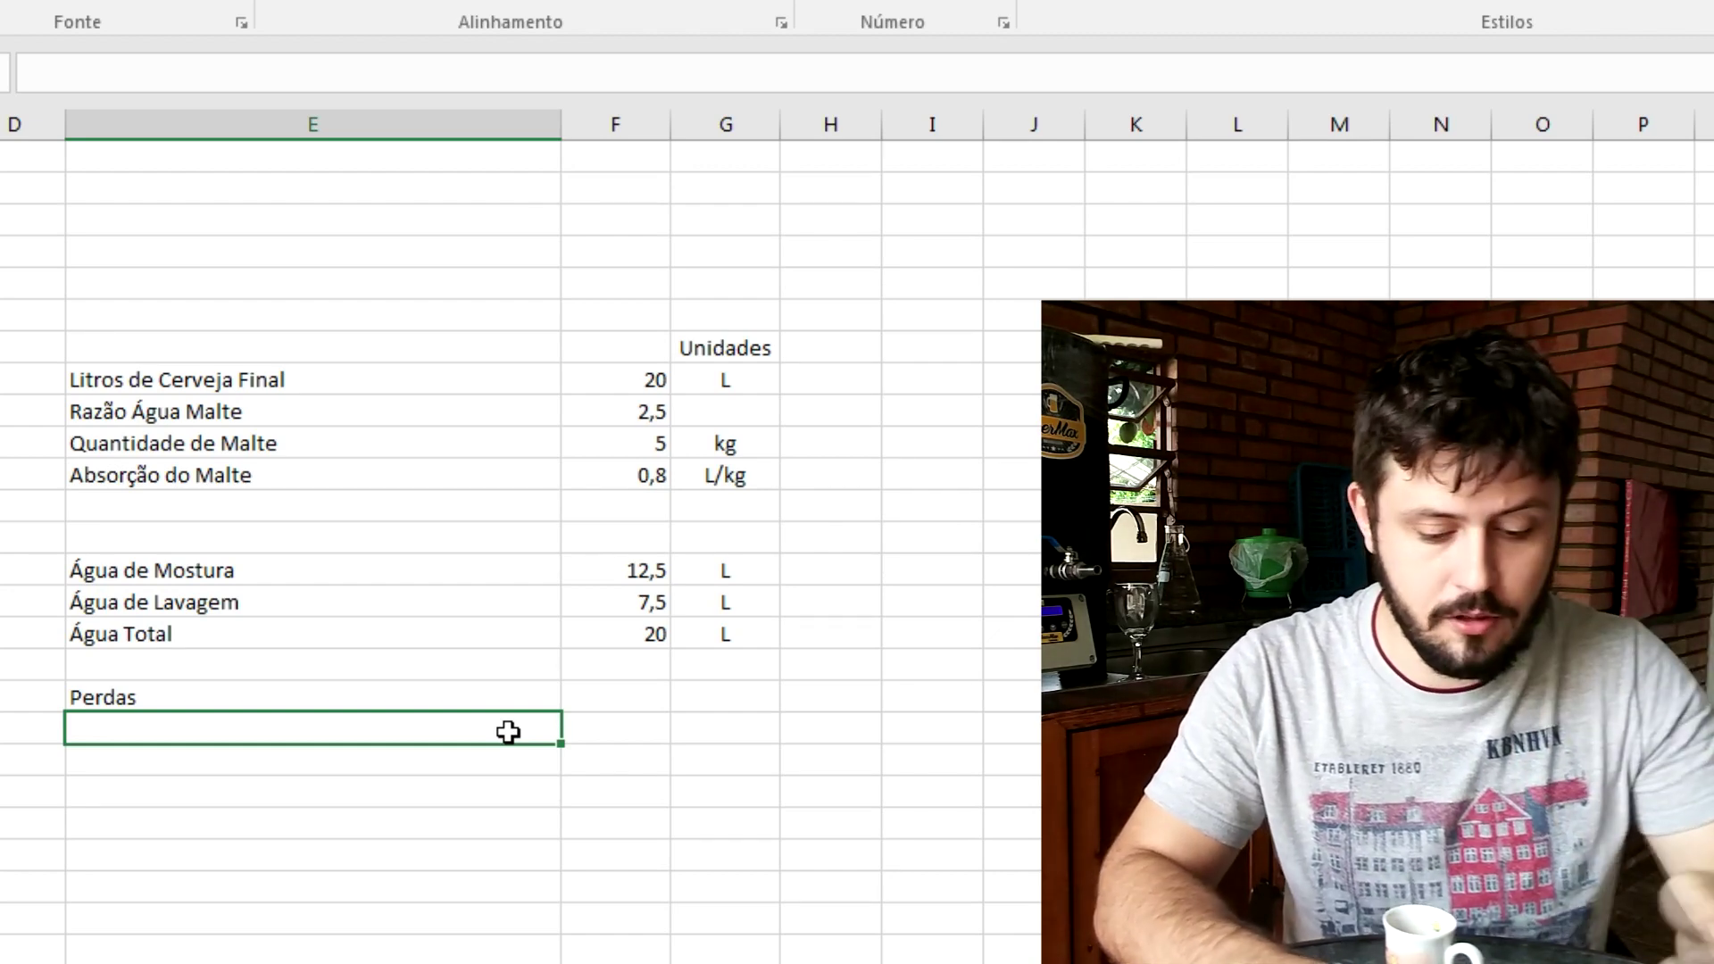
text(Abosr)
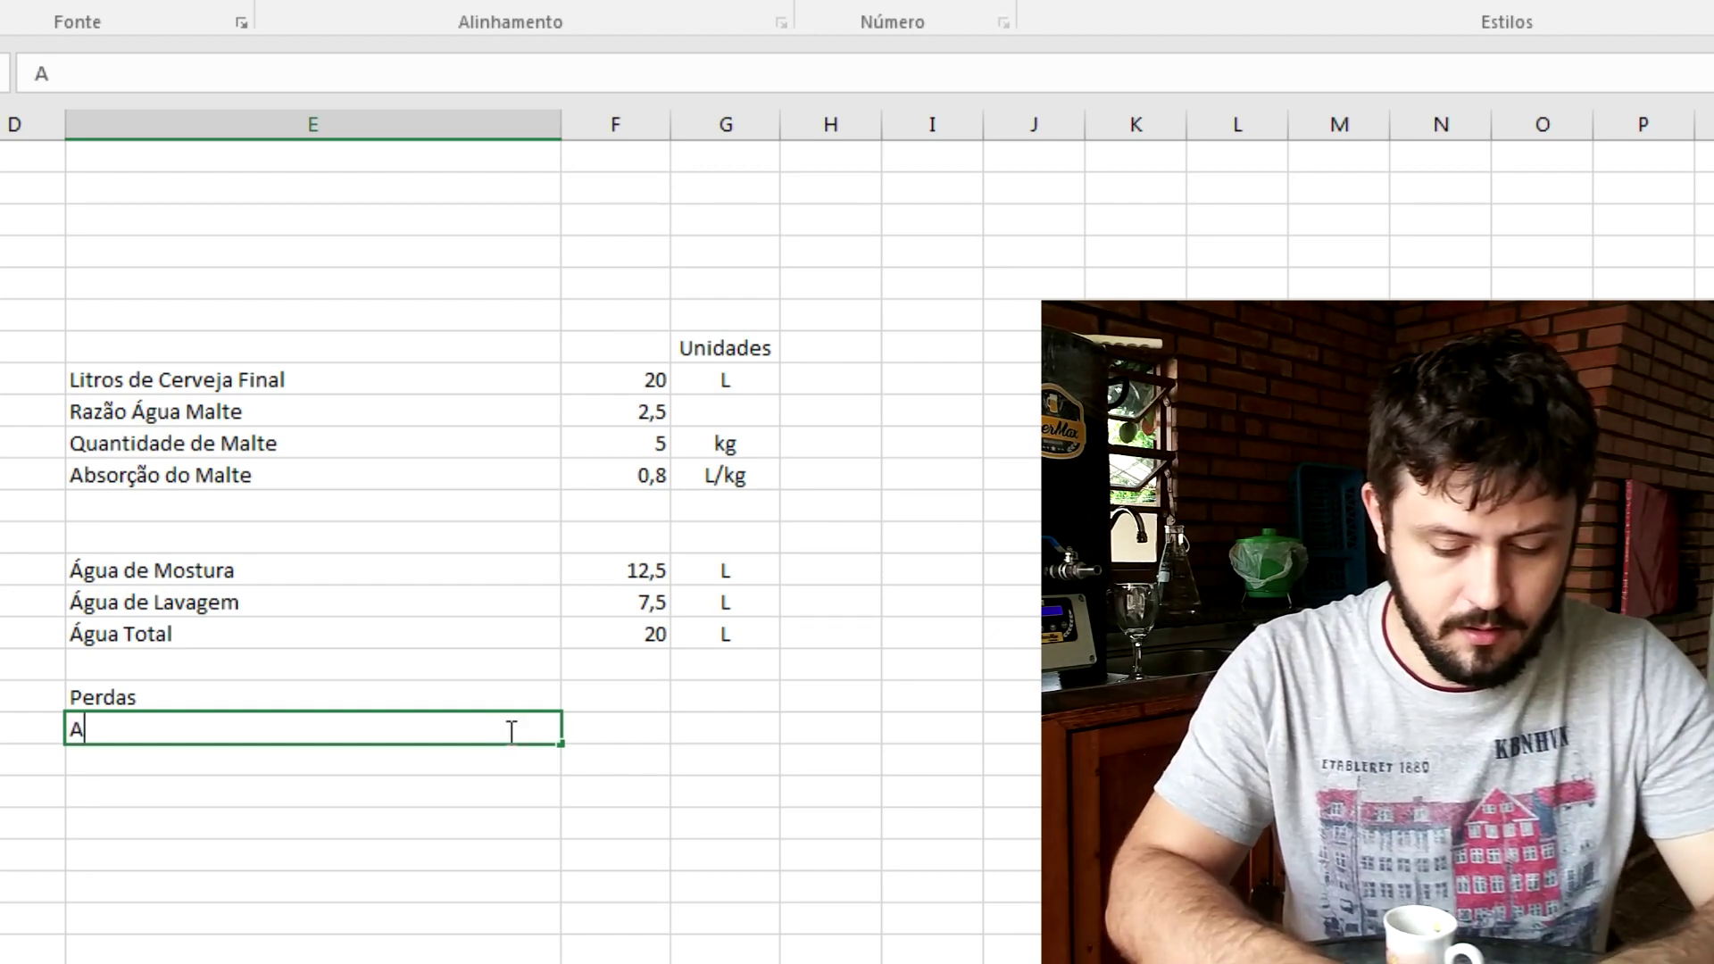
key(BackSpace)
key(BackSpace)
key(BackSpace)
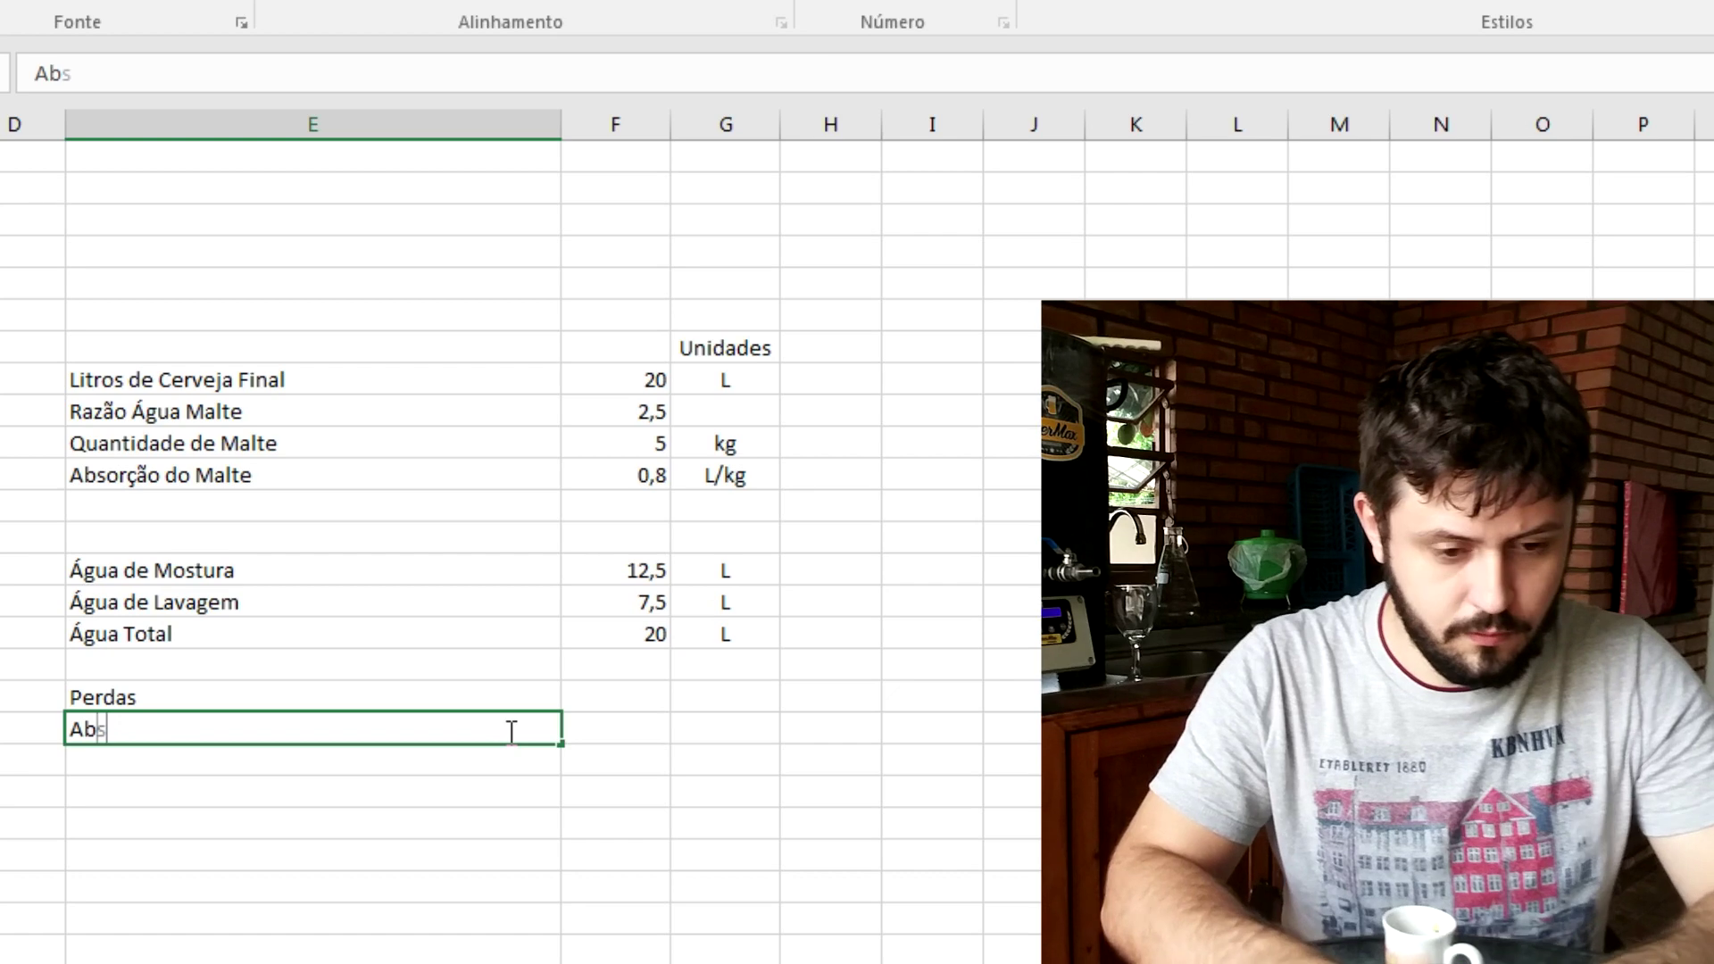
text(sorção Lab)
key(BackSpace)
text(vagem)
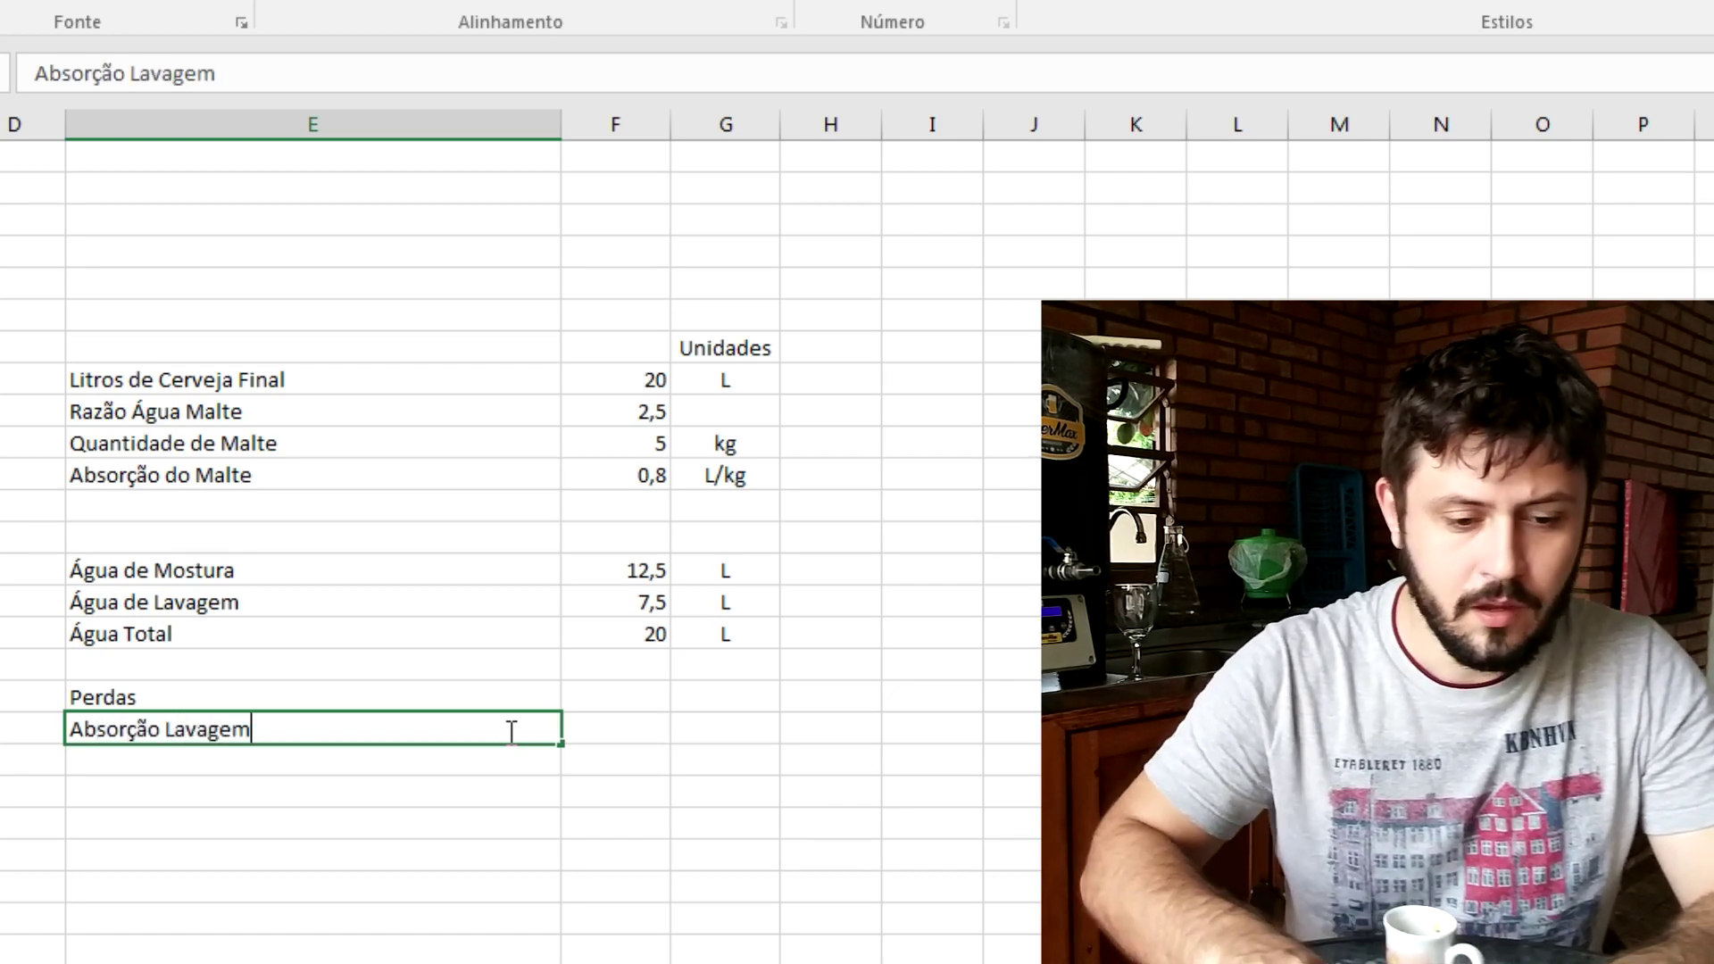
key(Tab)
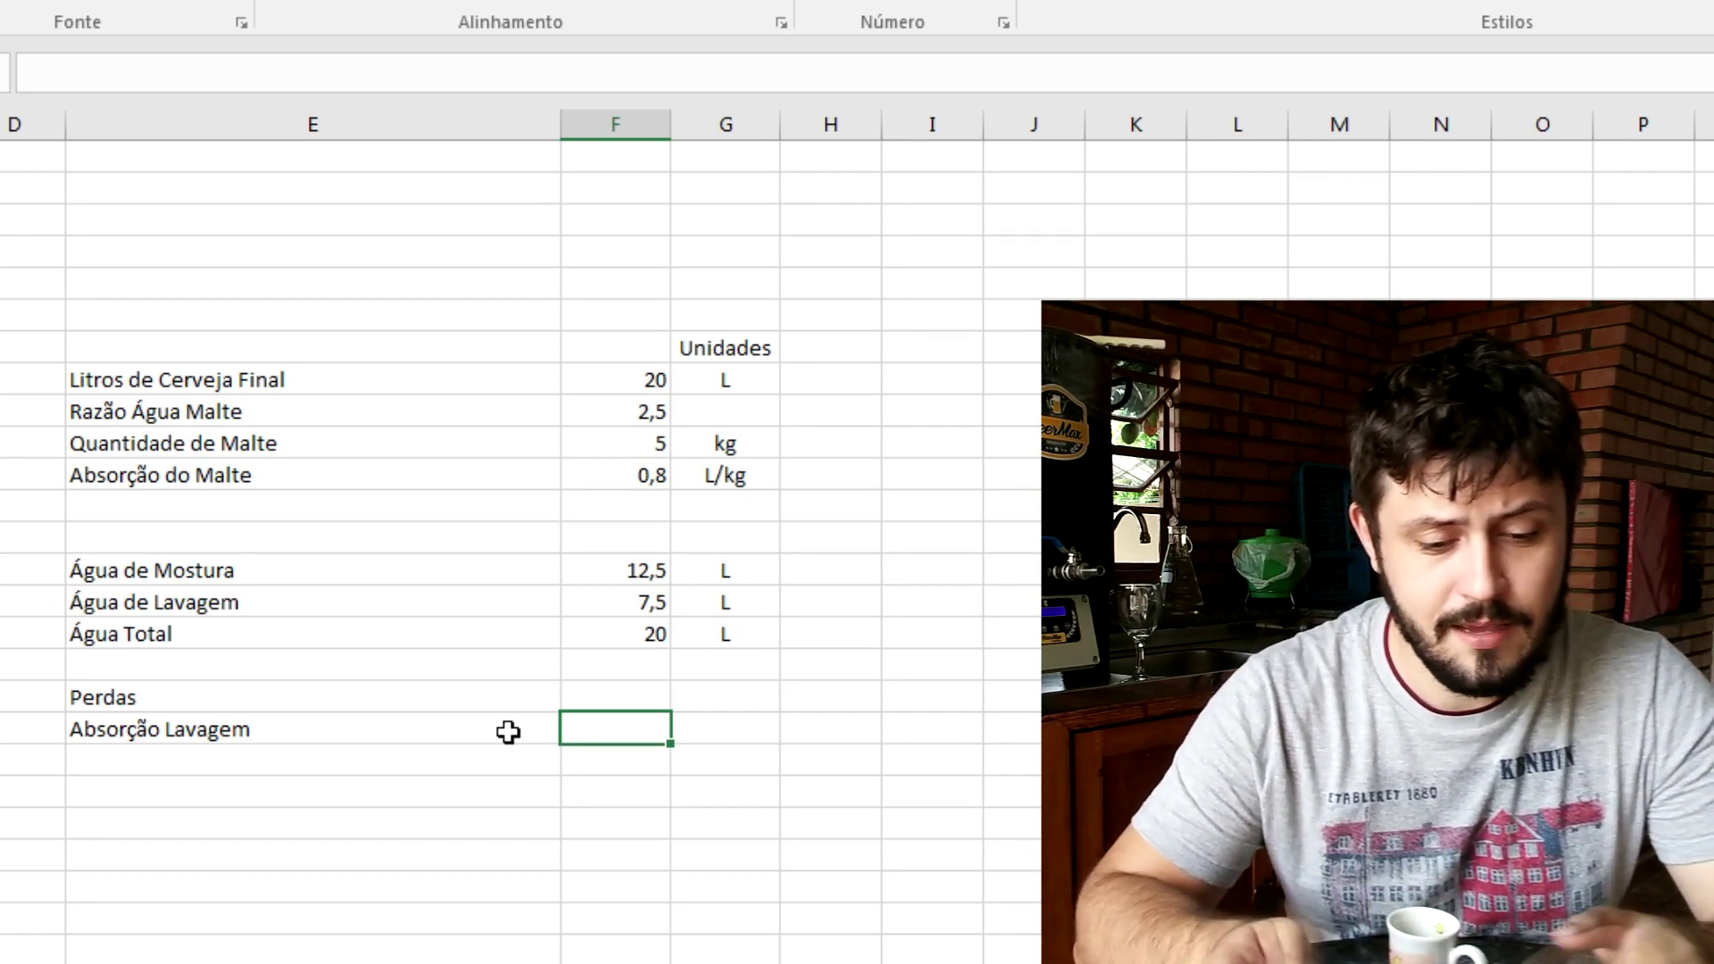
Calculate the absorption loss in F19 with =F11*F10, malt absorption times malt quantity, and enter the unit L in G19
text(=)
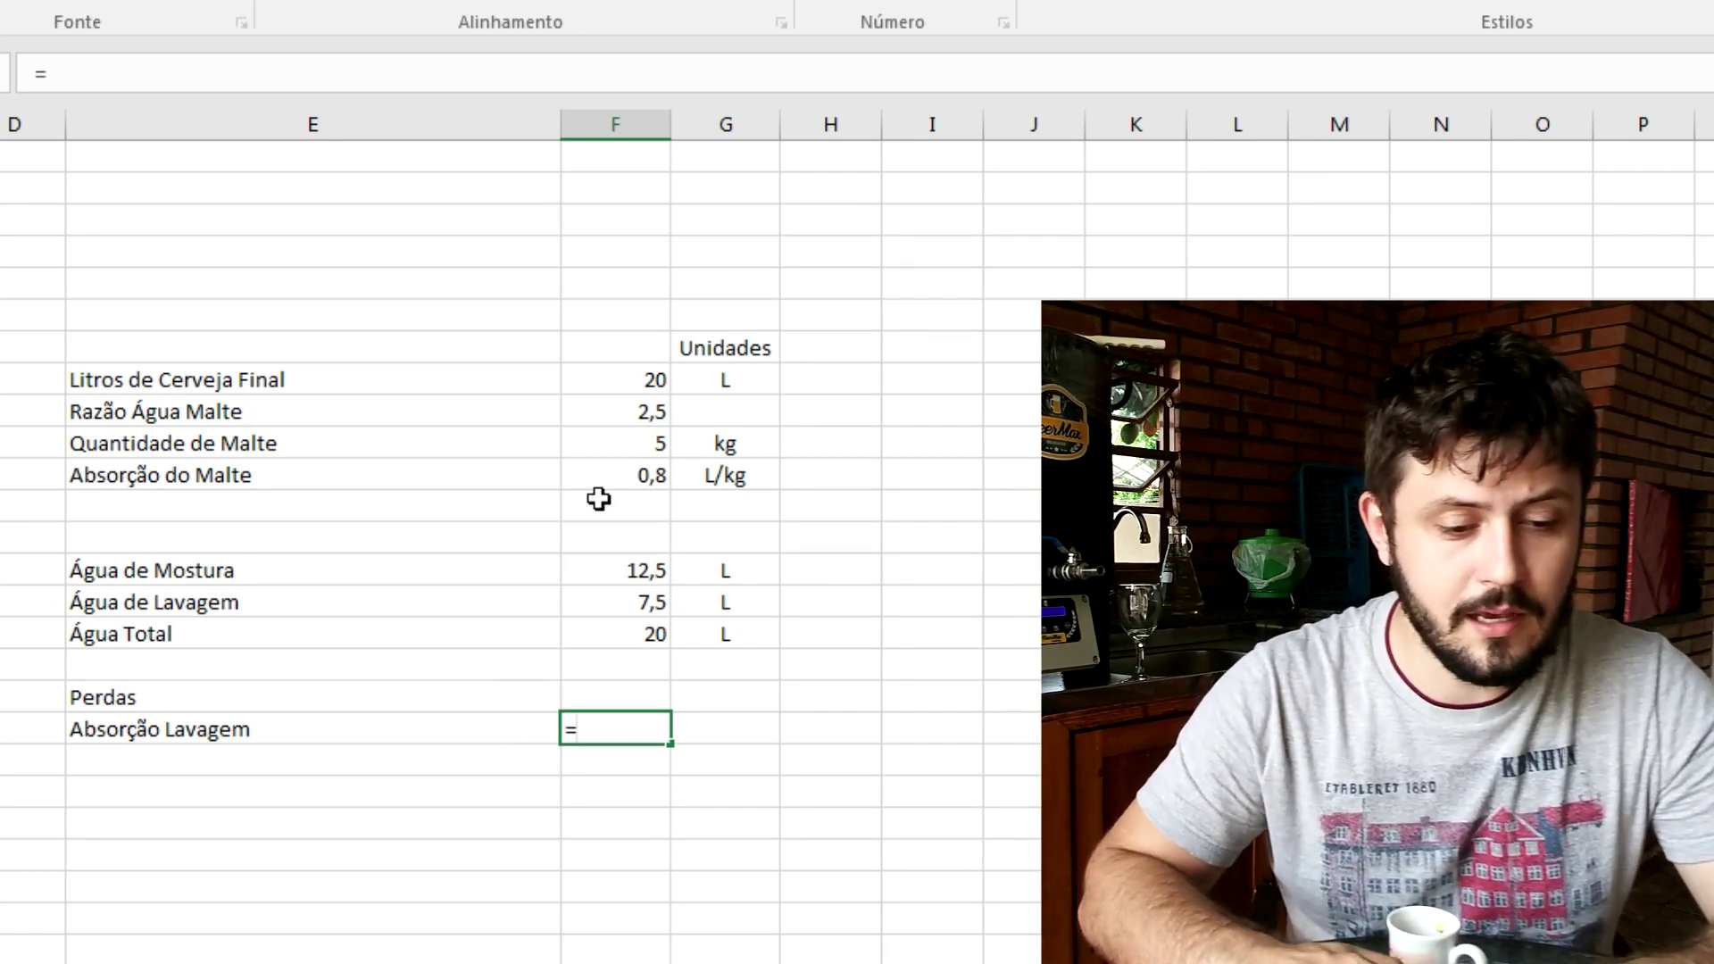
click(635, 476)
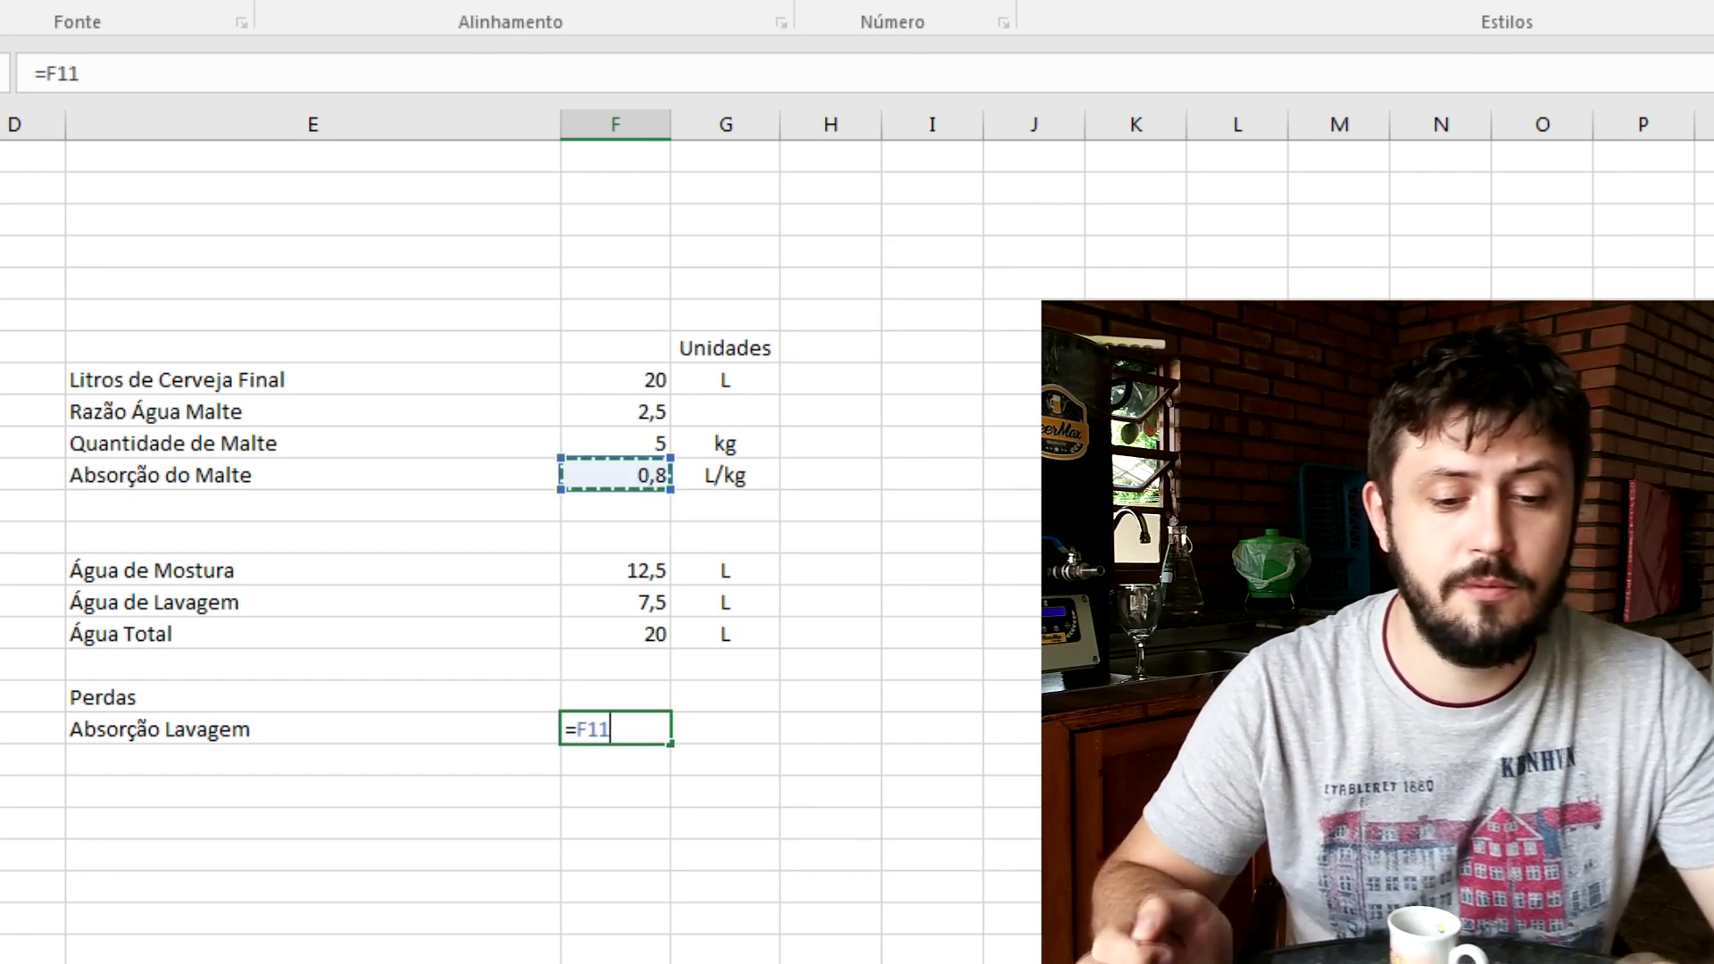
text(*)
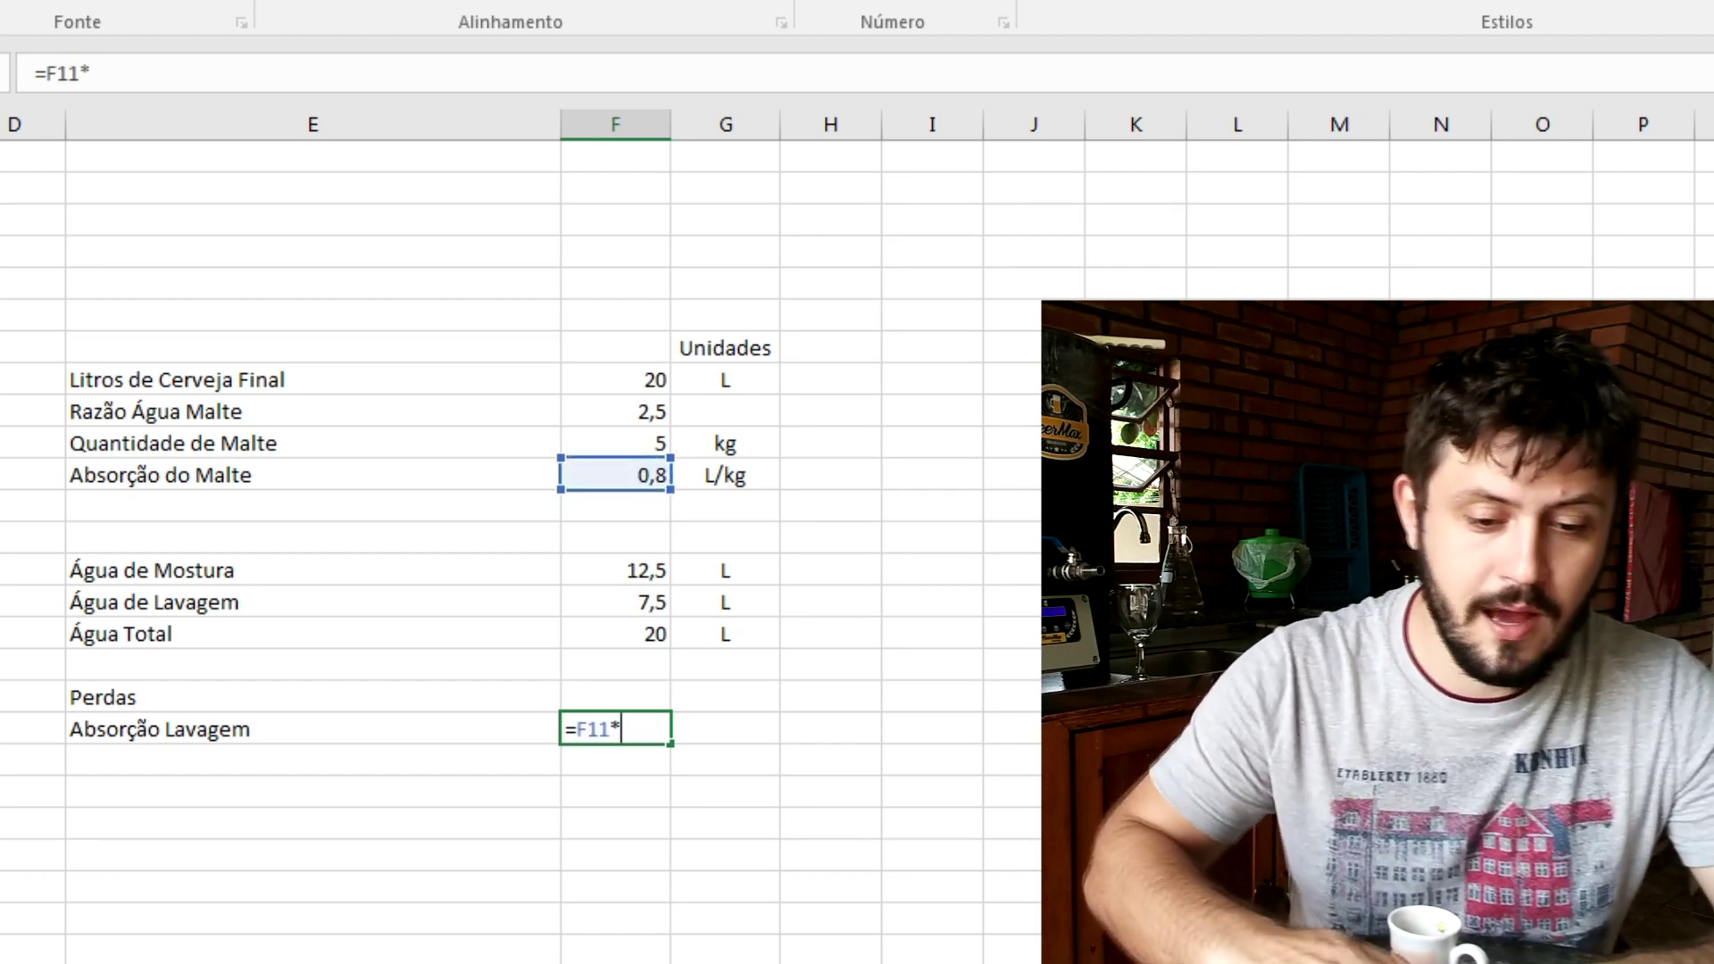
click(632, 434)
key(Return)
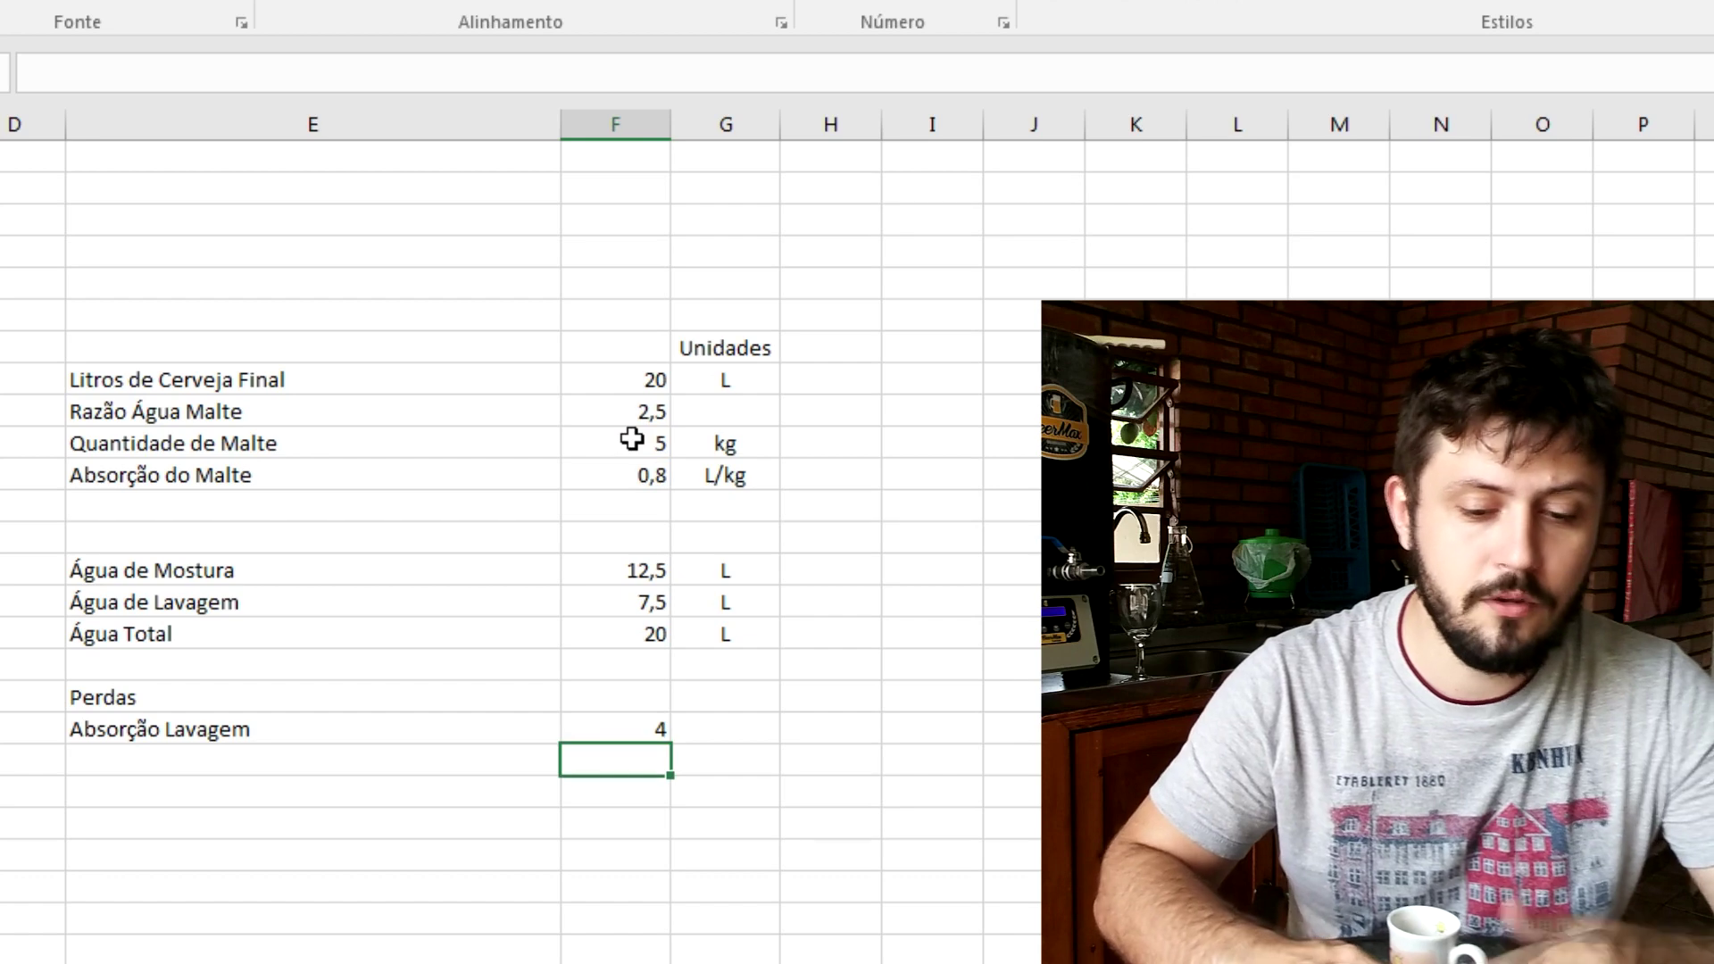
click(753, 723)
text(L)
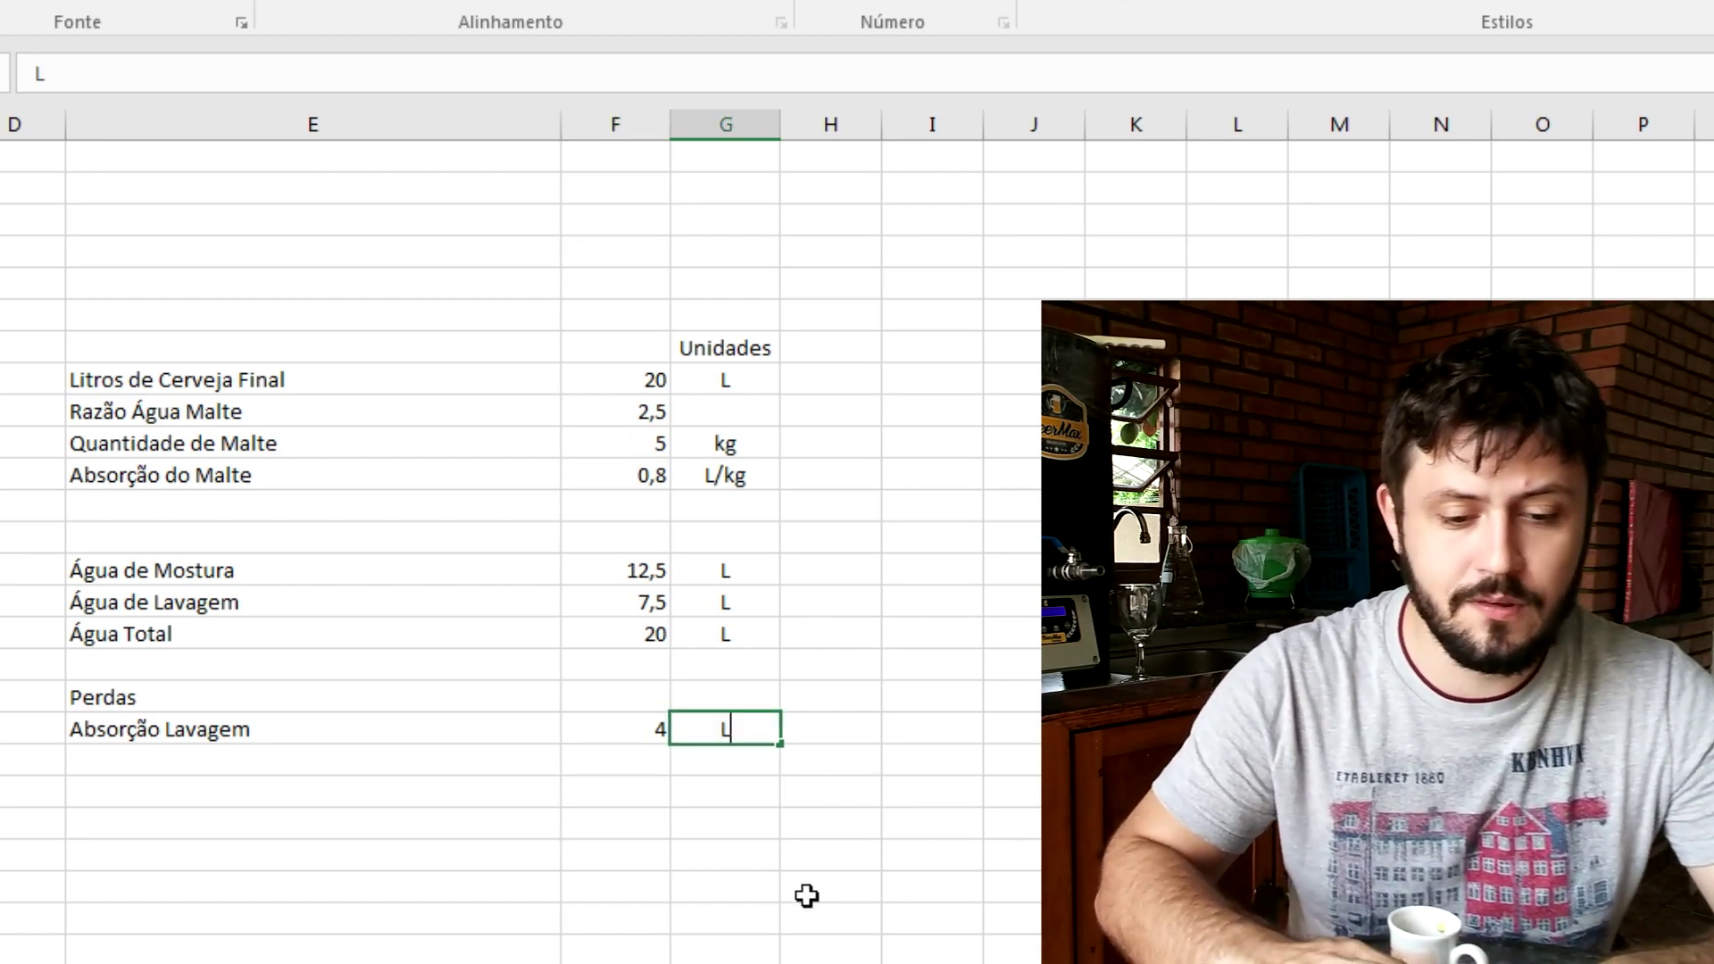
Add the absorption loss to the sparge water formula in F15, making it =F8-F14+F19
click(641, 629)
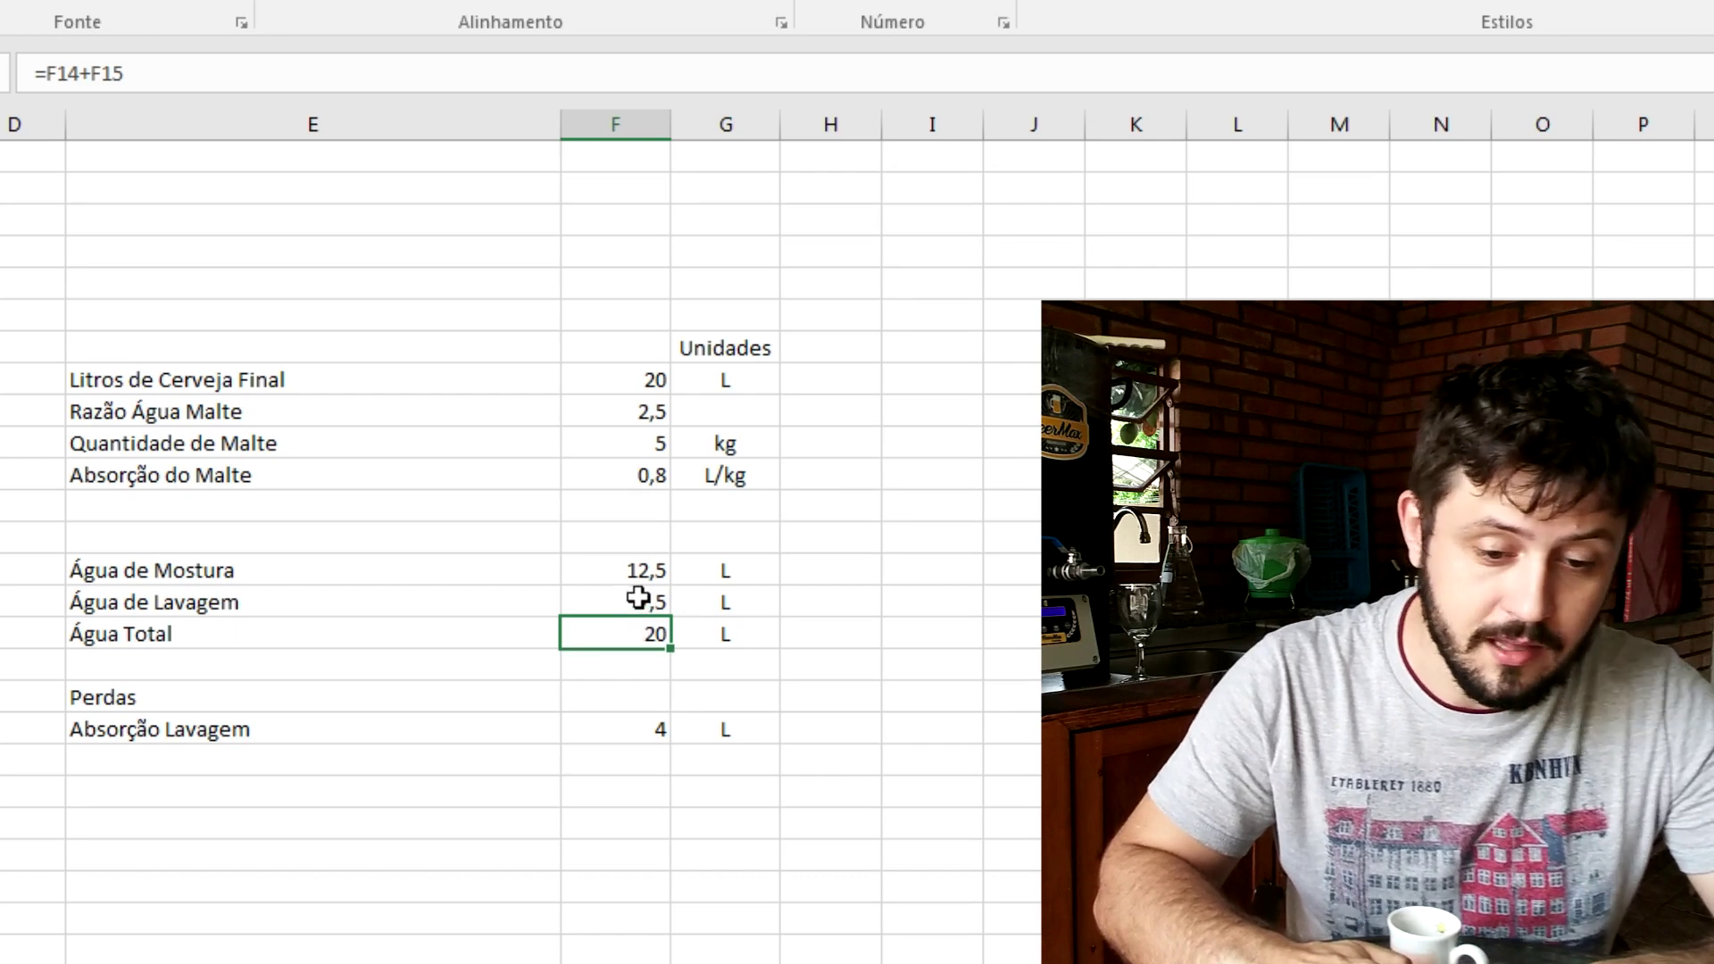
click(638, 598)
click(524, 83)
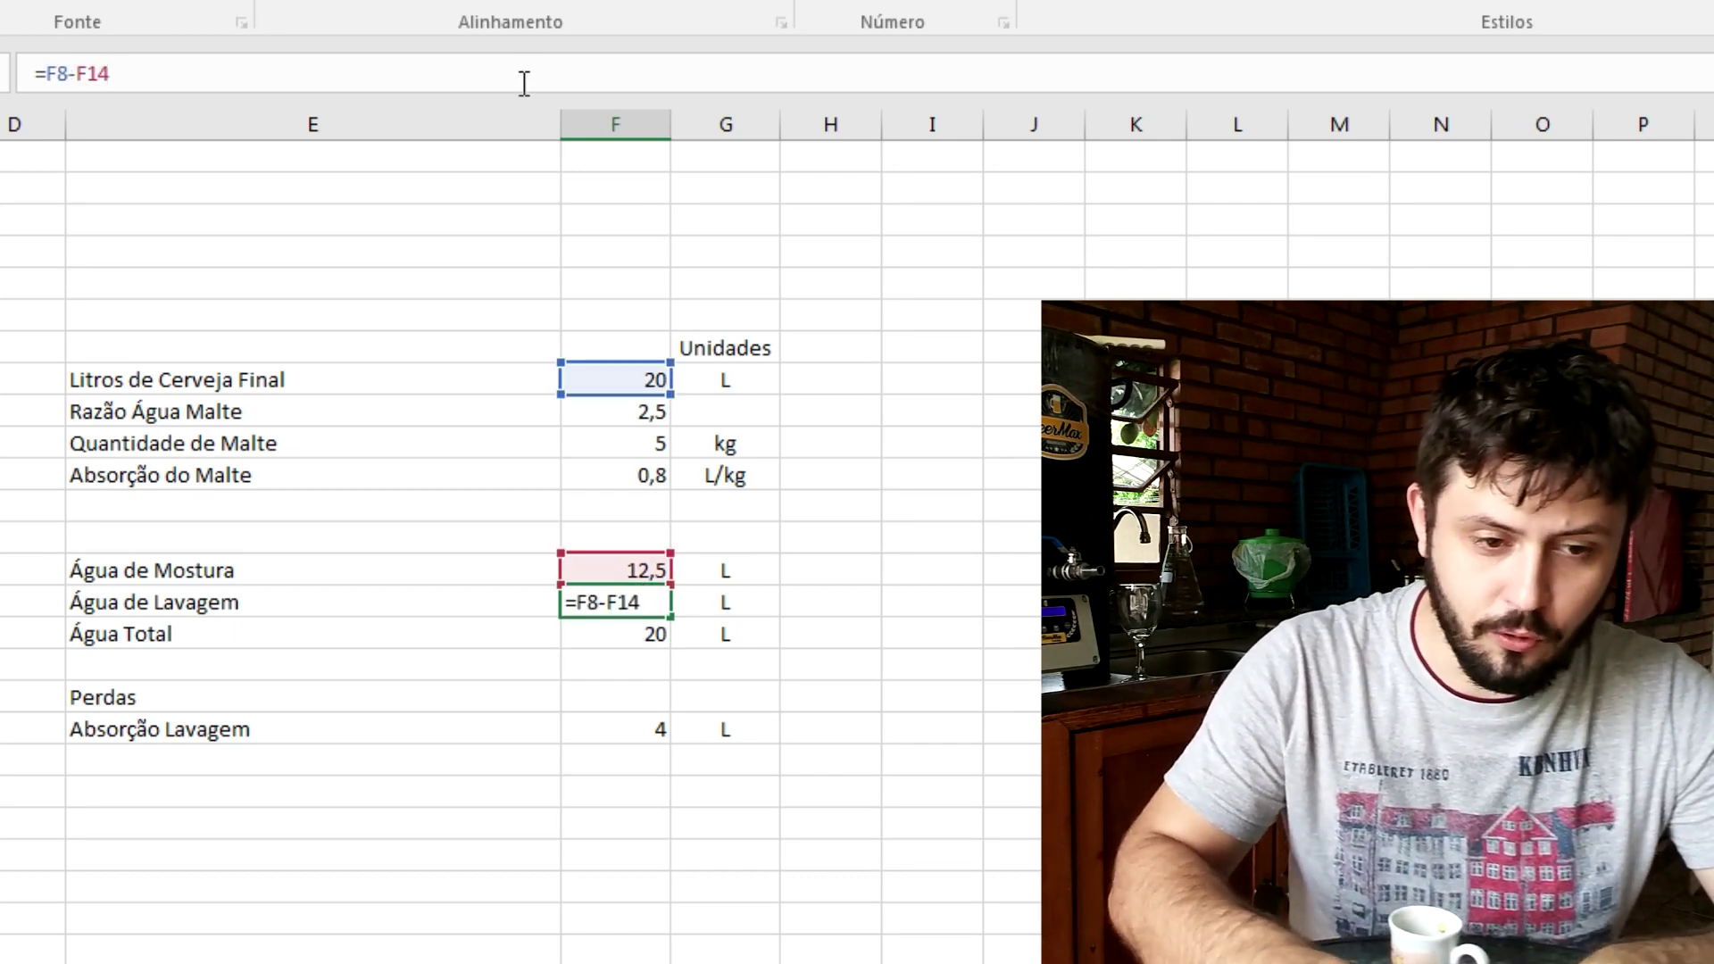
text(+)
click(616, 730)
key(Return)
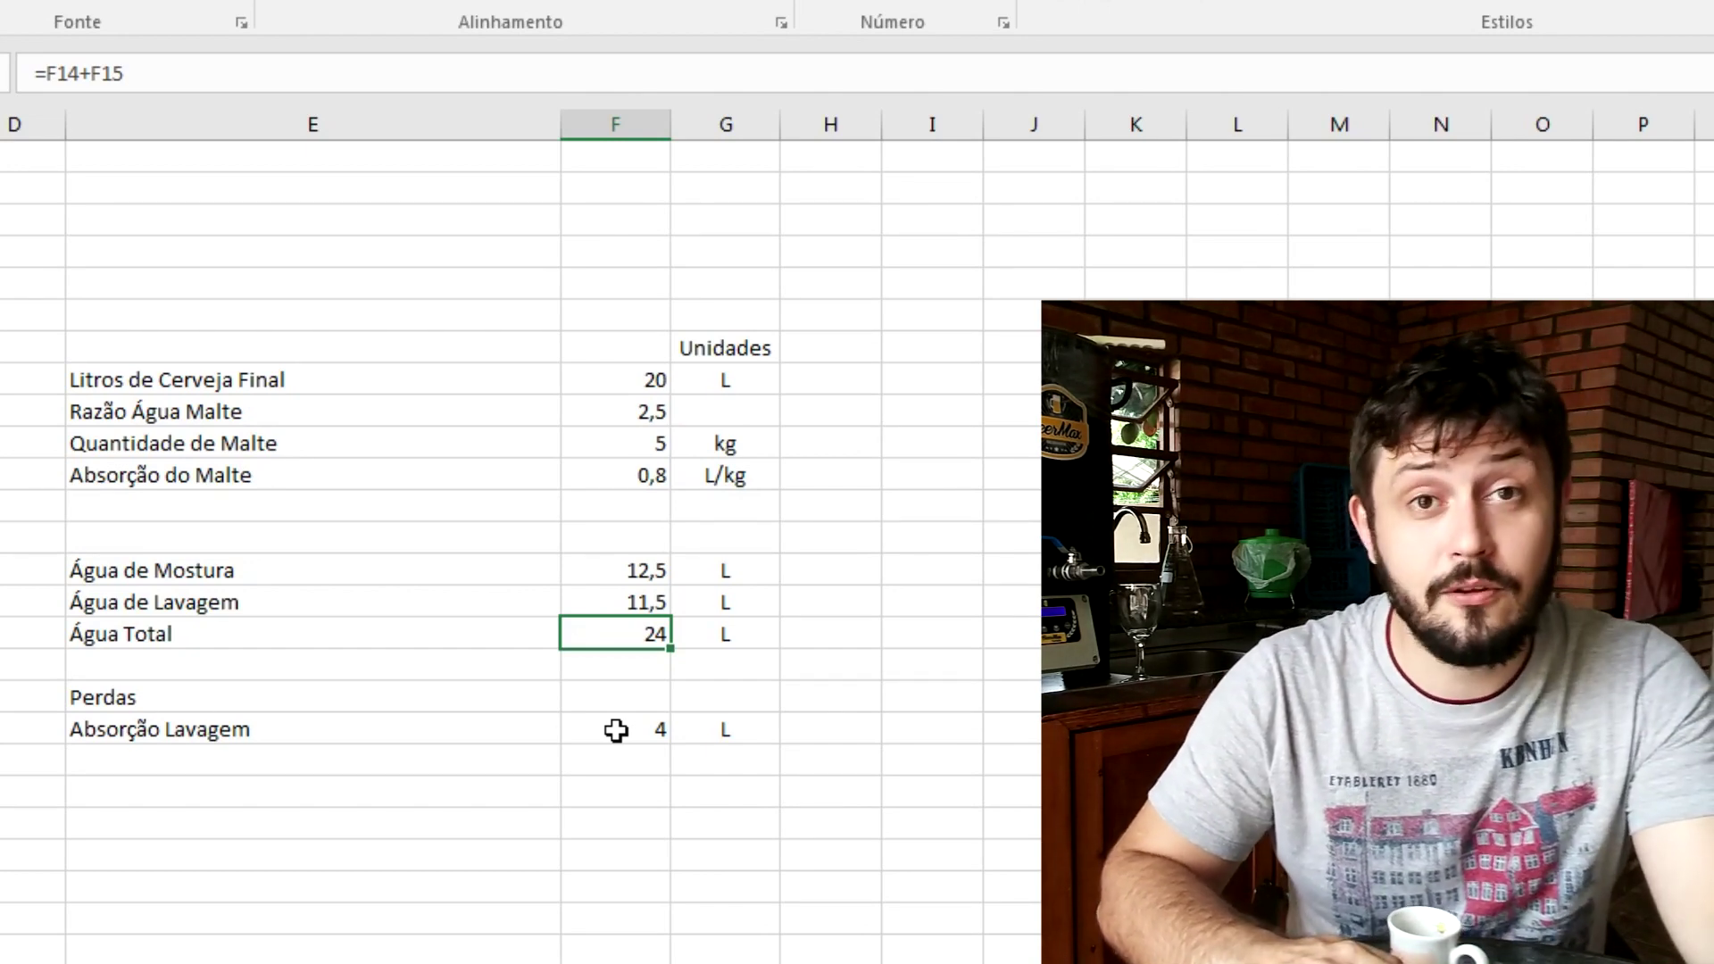
Add an "Evaporação" loss in row 20 with a value of 4 and the unit L
click(318, 767)
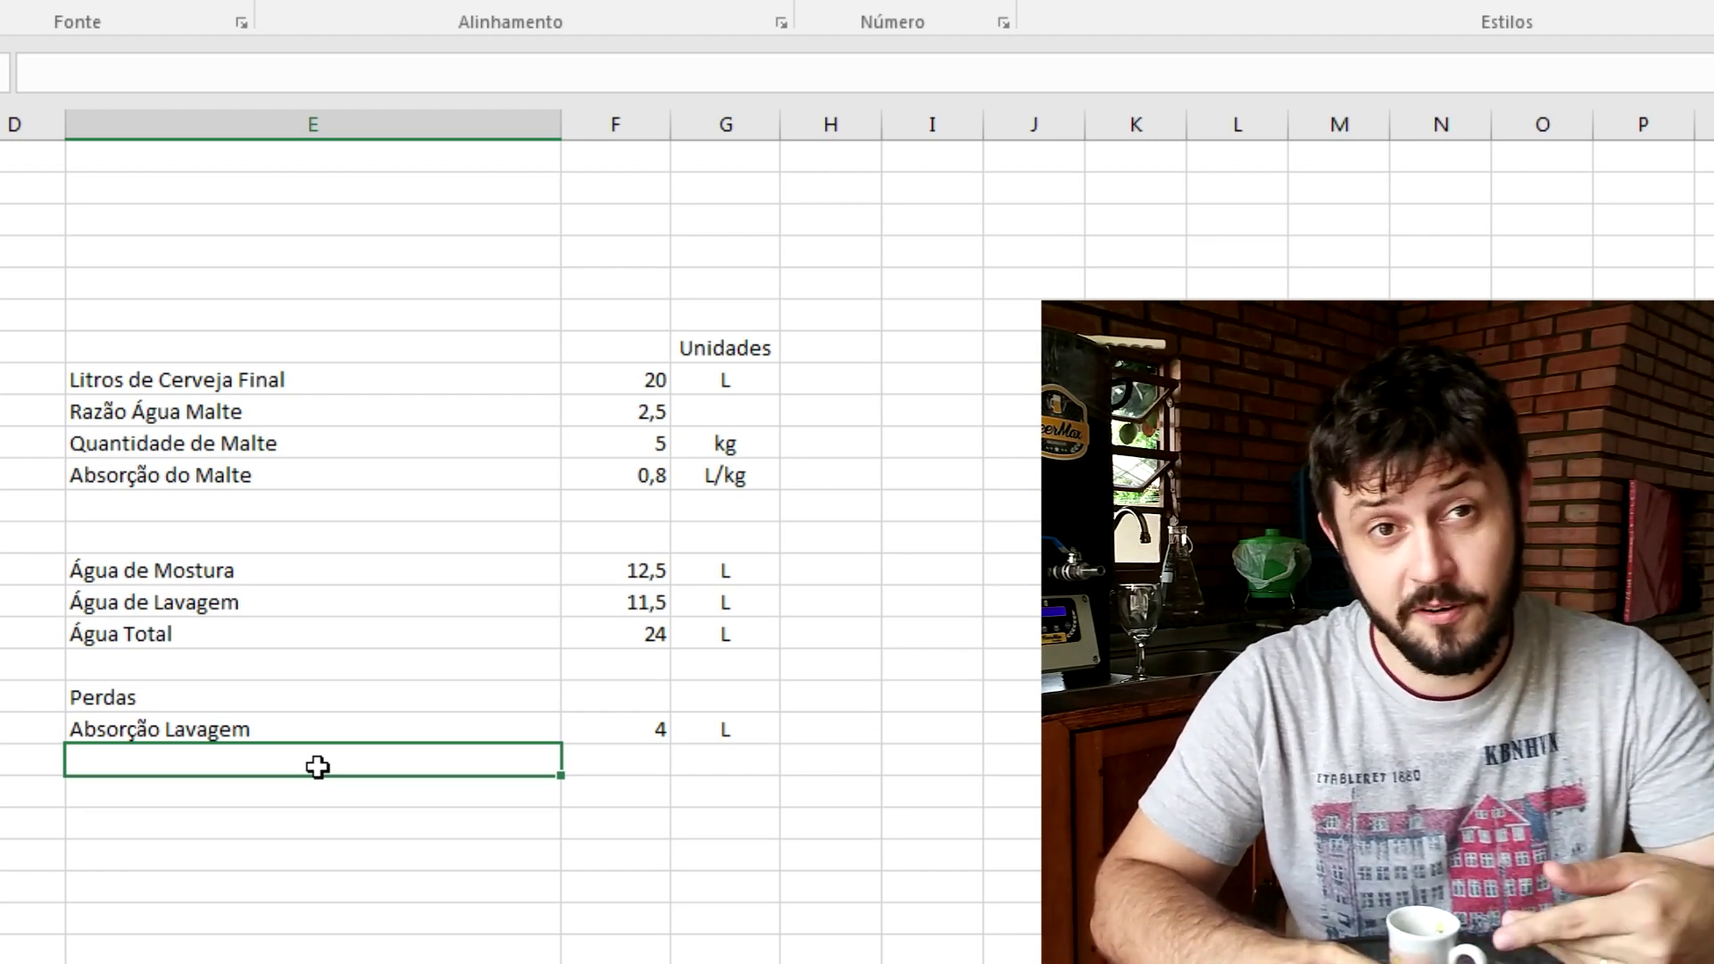
text(Eva)
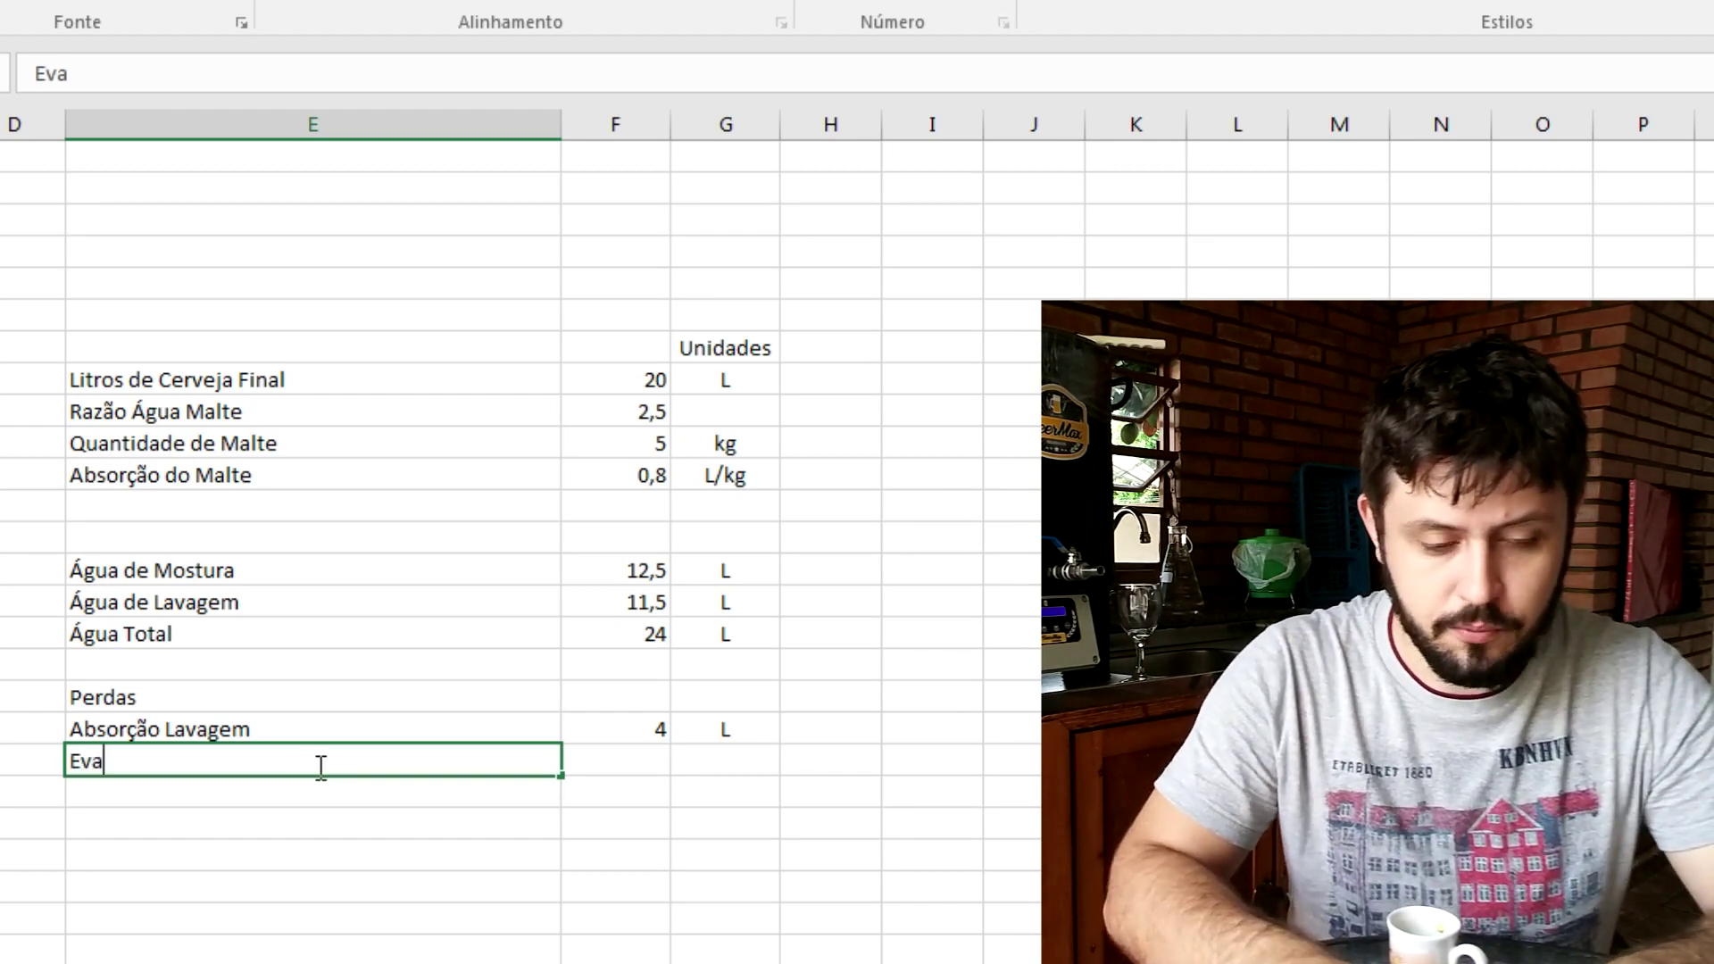
text(poração)
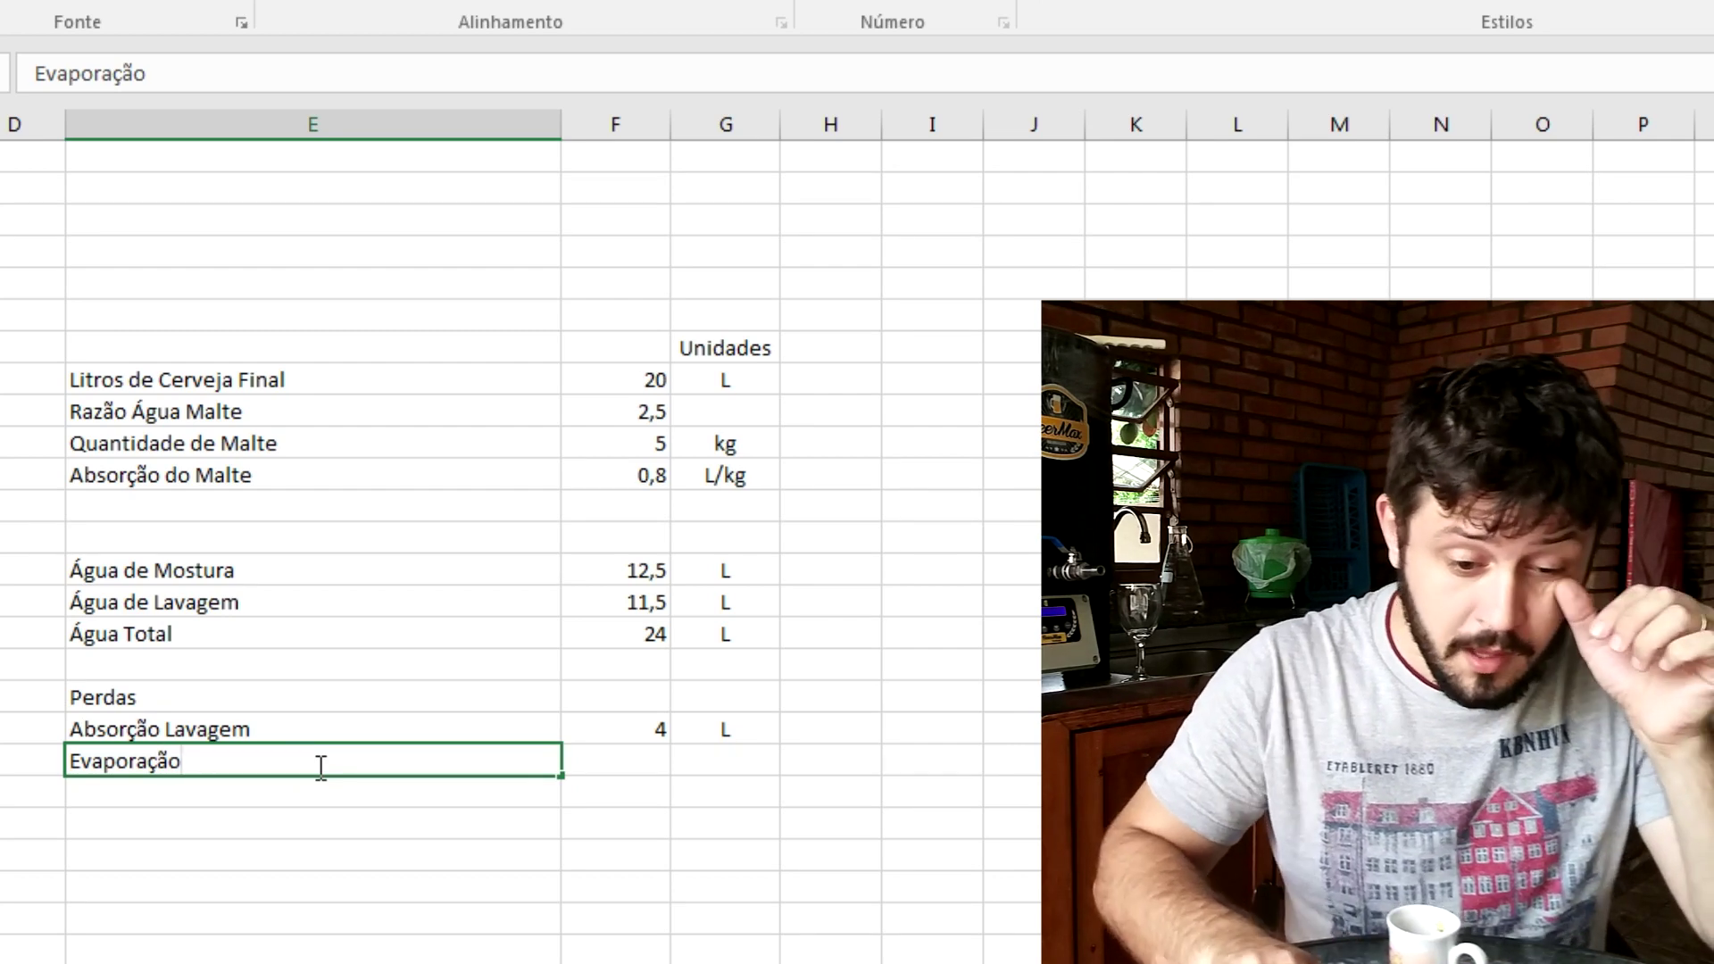
key(Return)
key(Right)
key(Up)
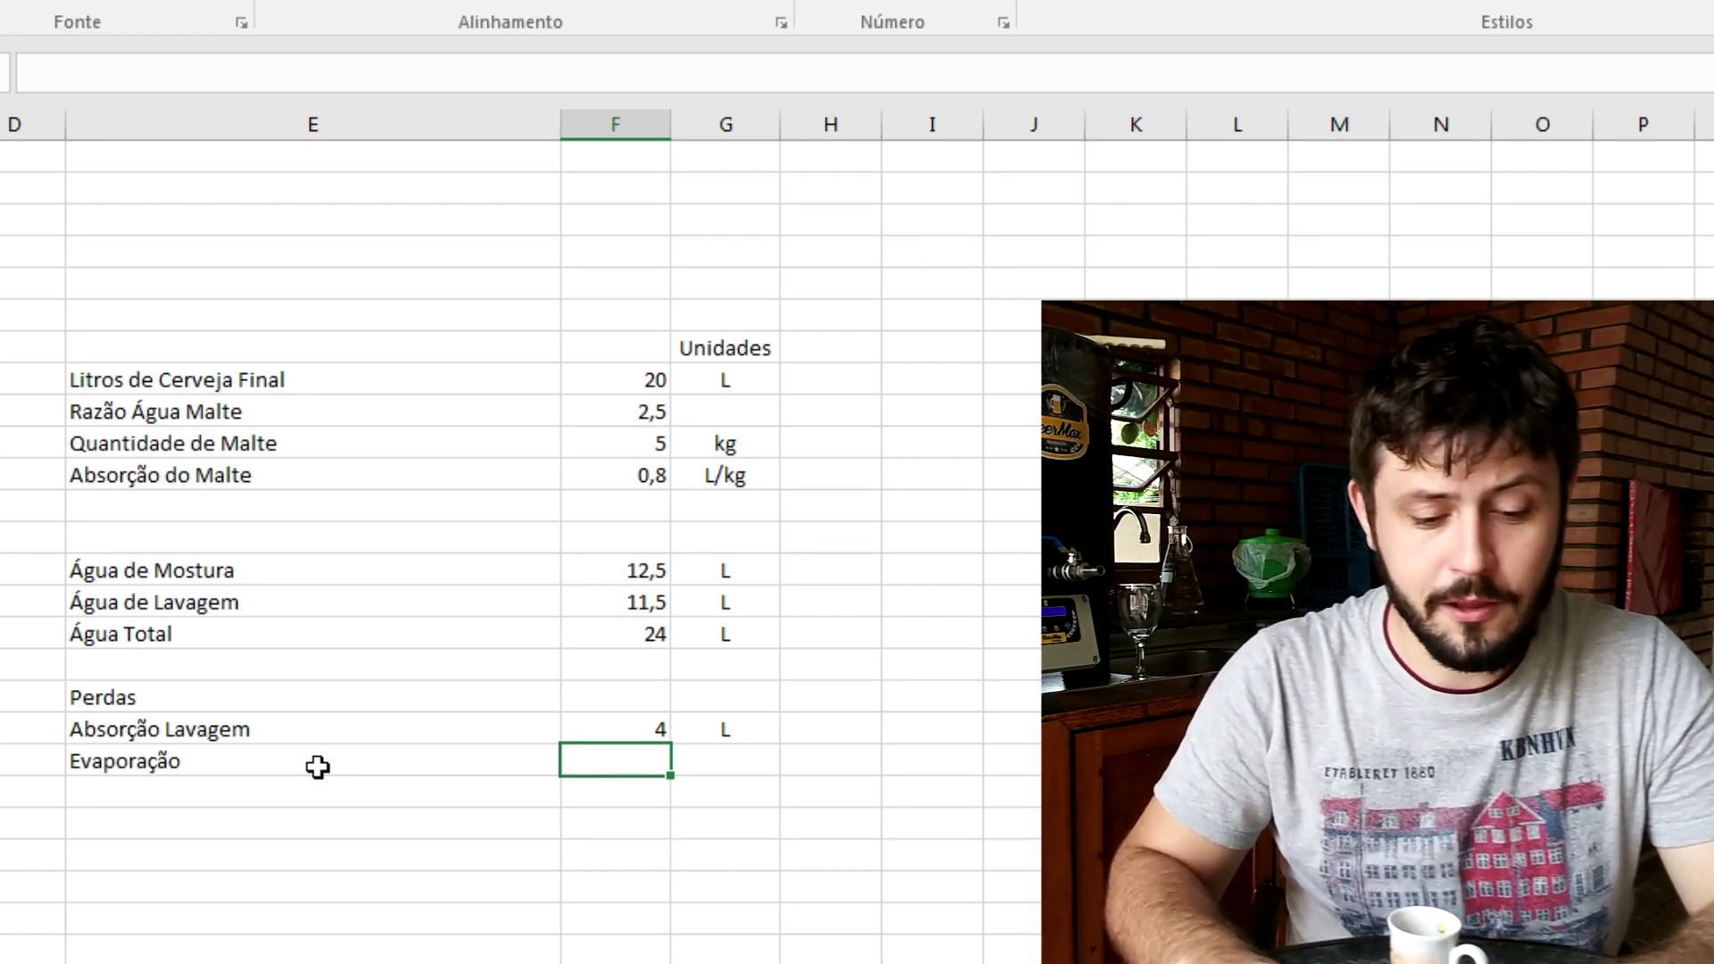
text(4)
key(Tab)
text(+)
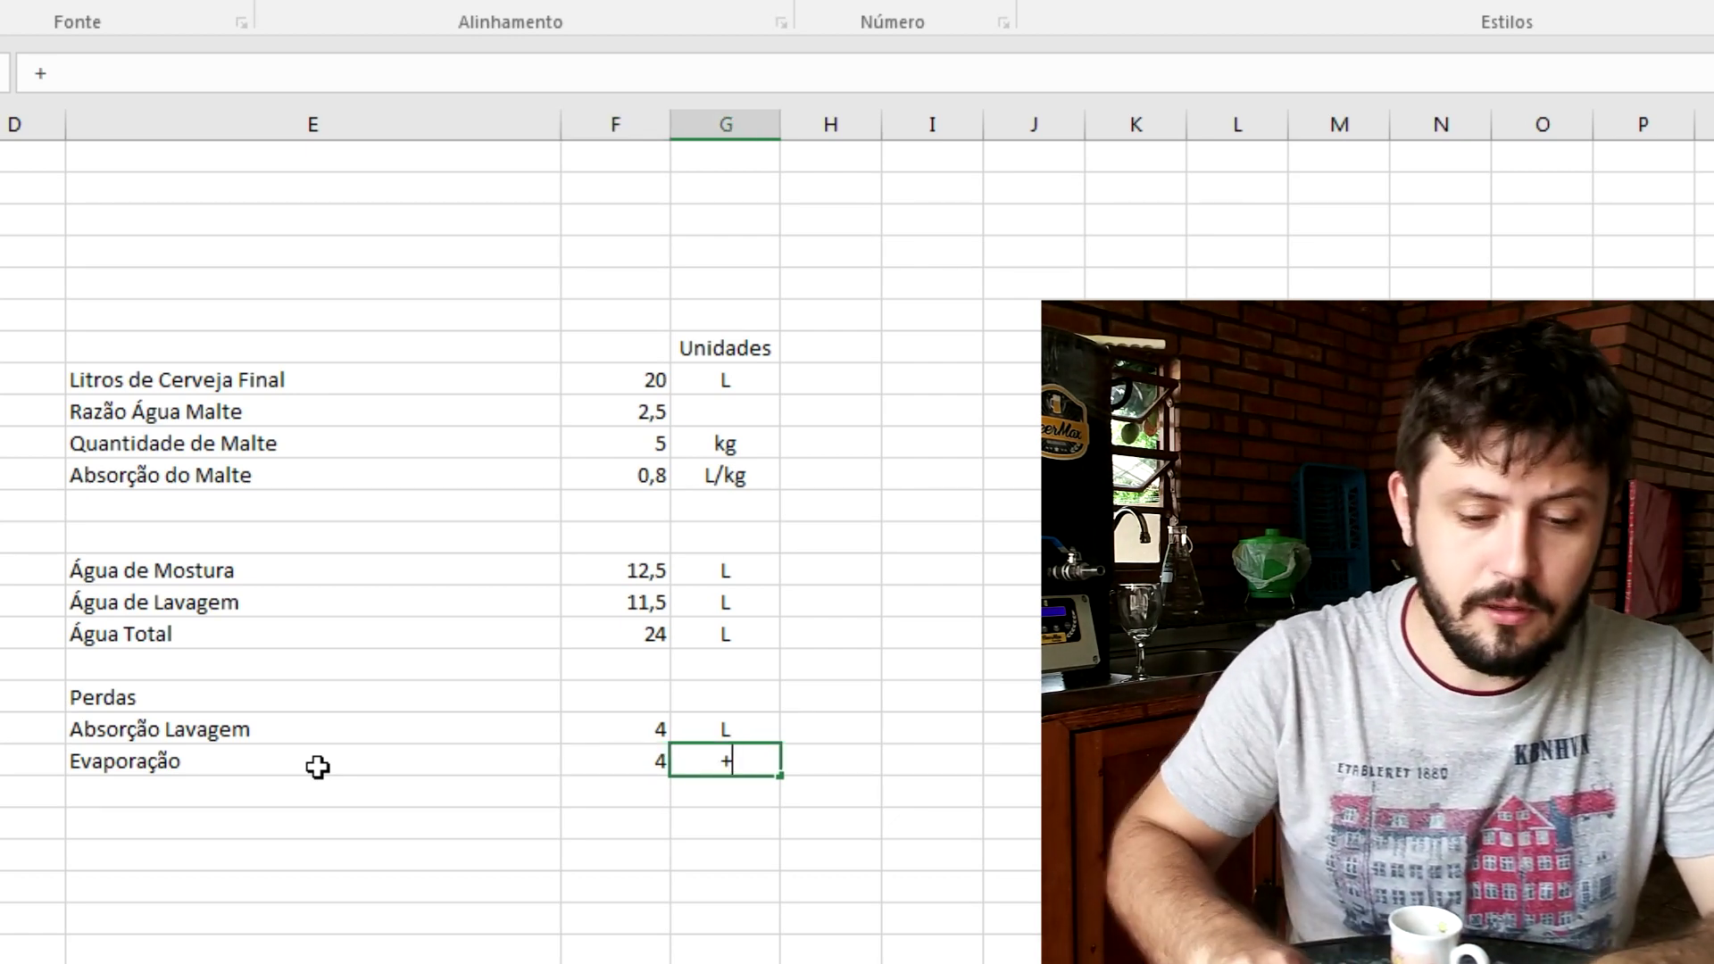
key(BackSpace)
text(L)
Add the evaporation loss to the sparge water formula in F15, making it =F8-F14+F19+F20
key(Left)
key(Up)
key(Up)
key(Up)
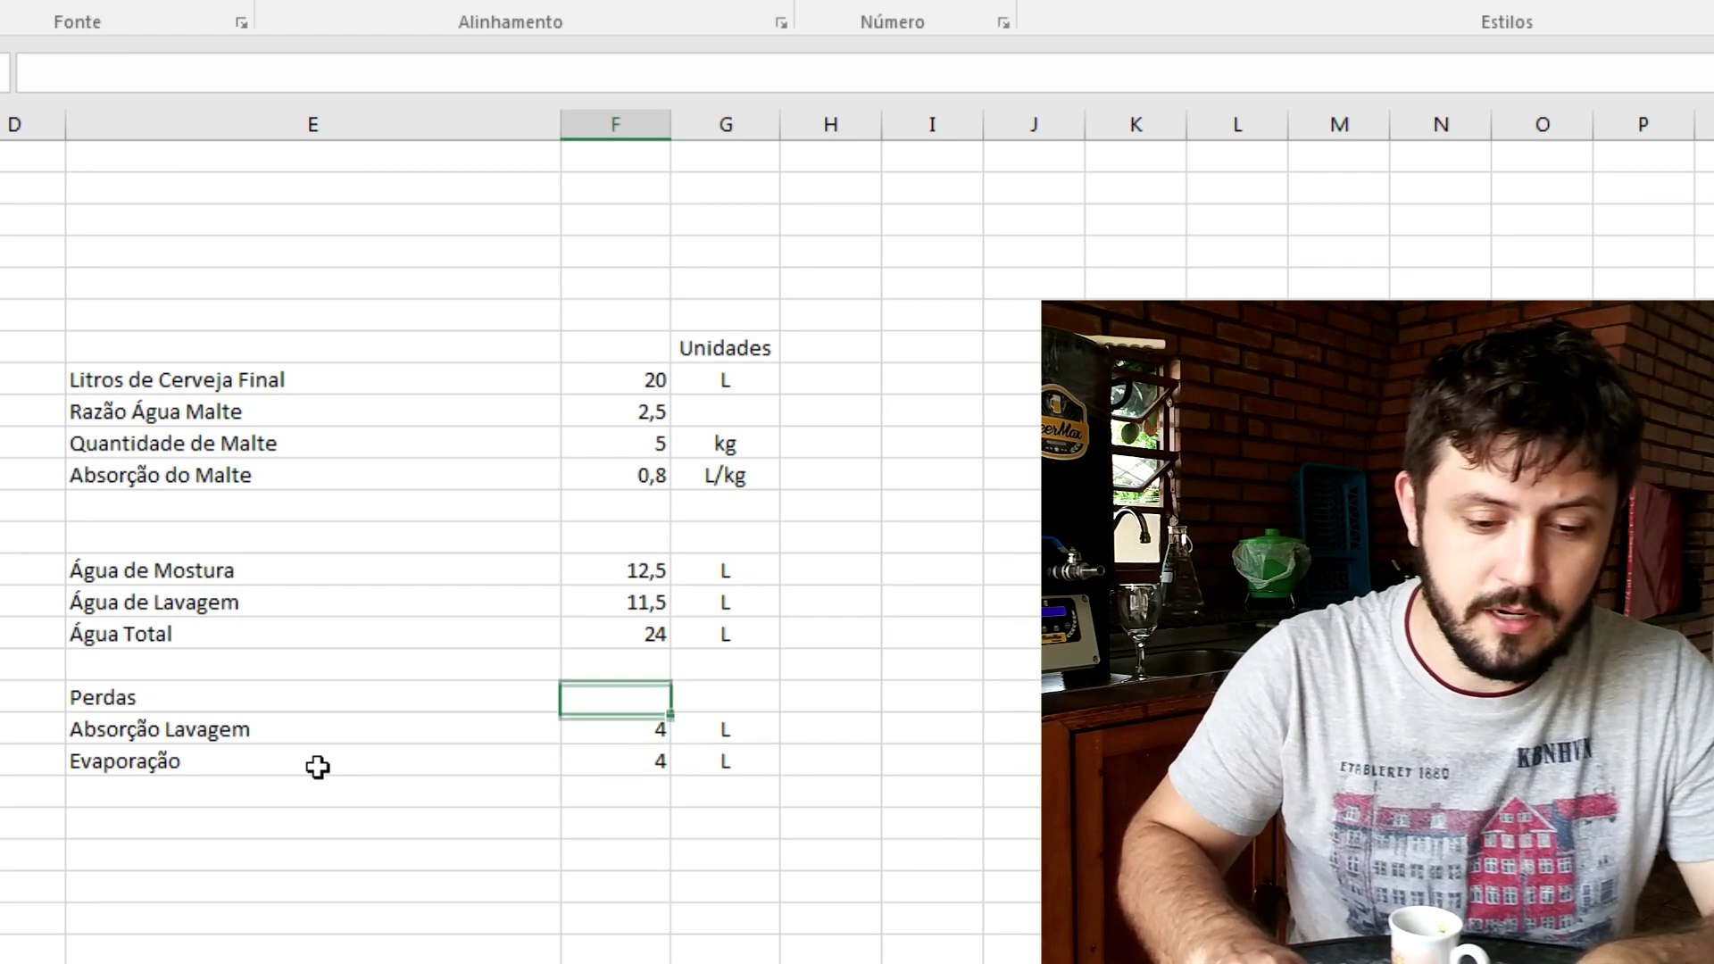
key(Up)
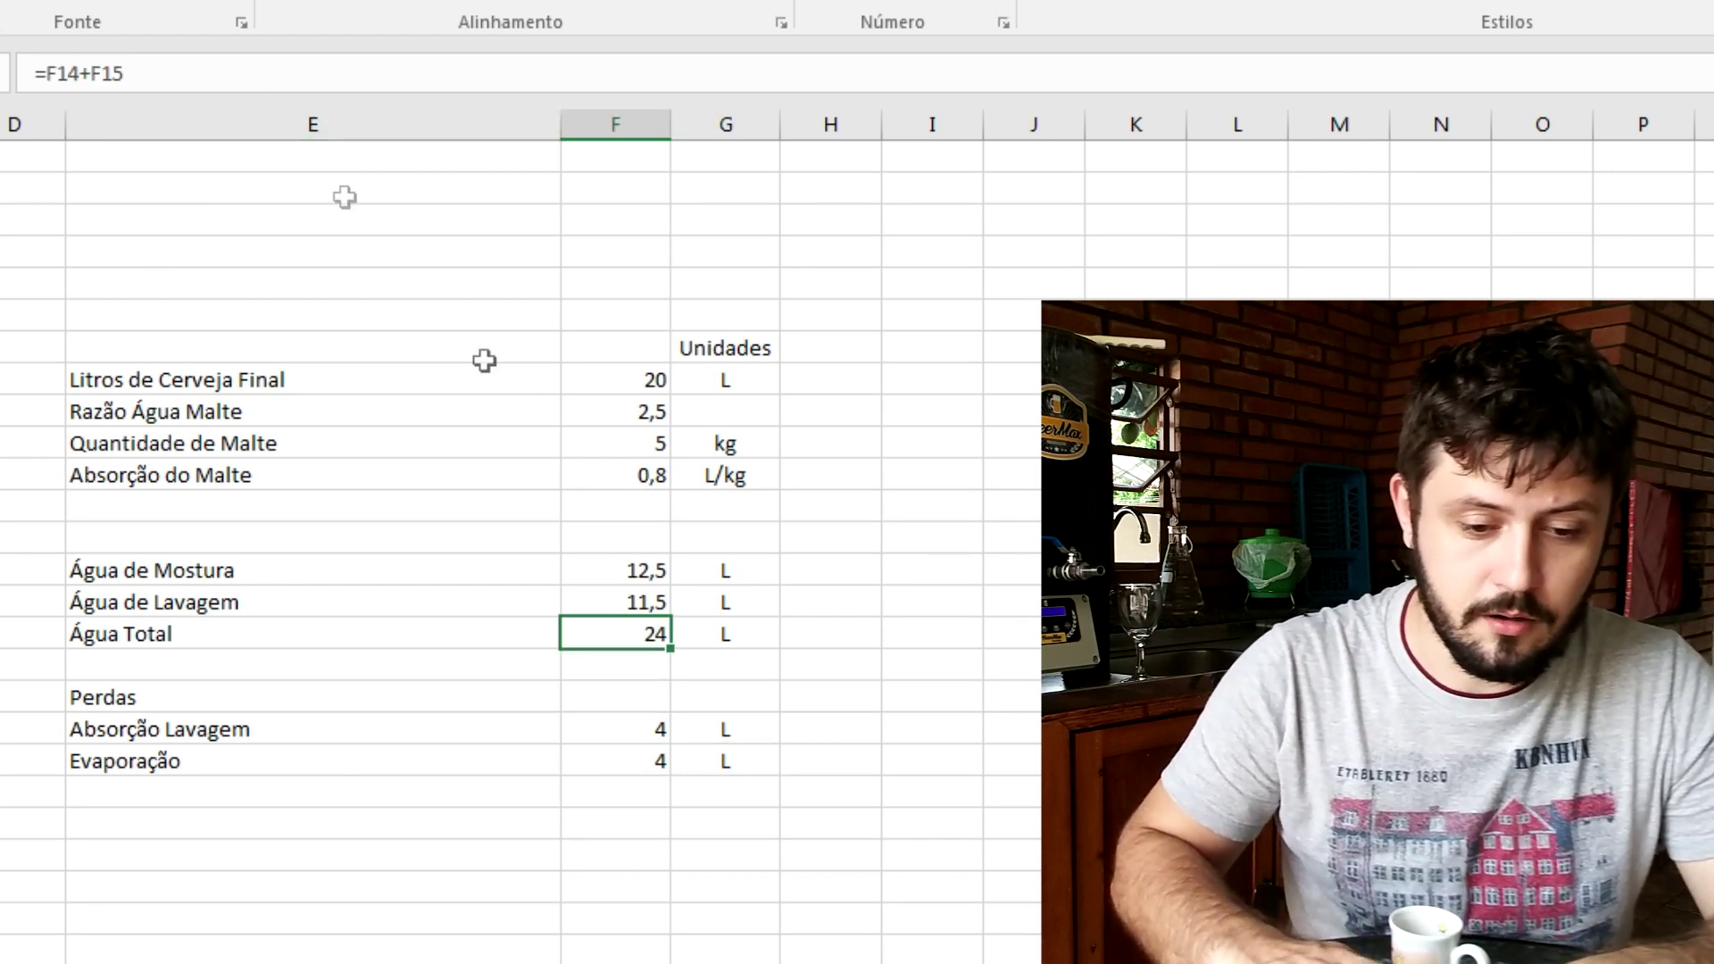
click(639, 602)
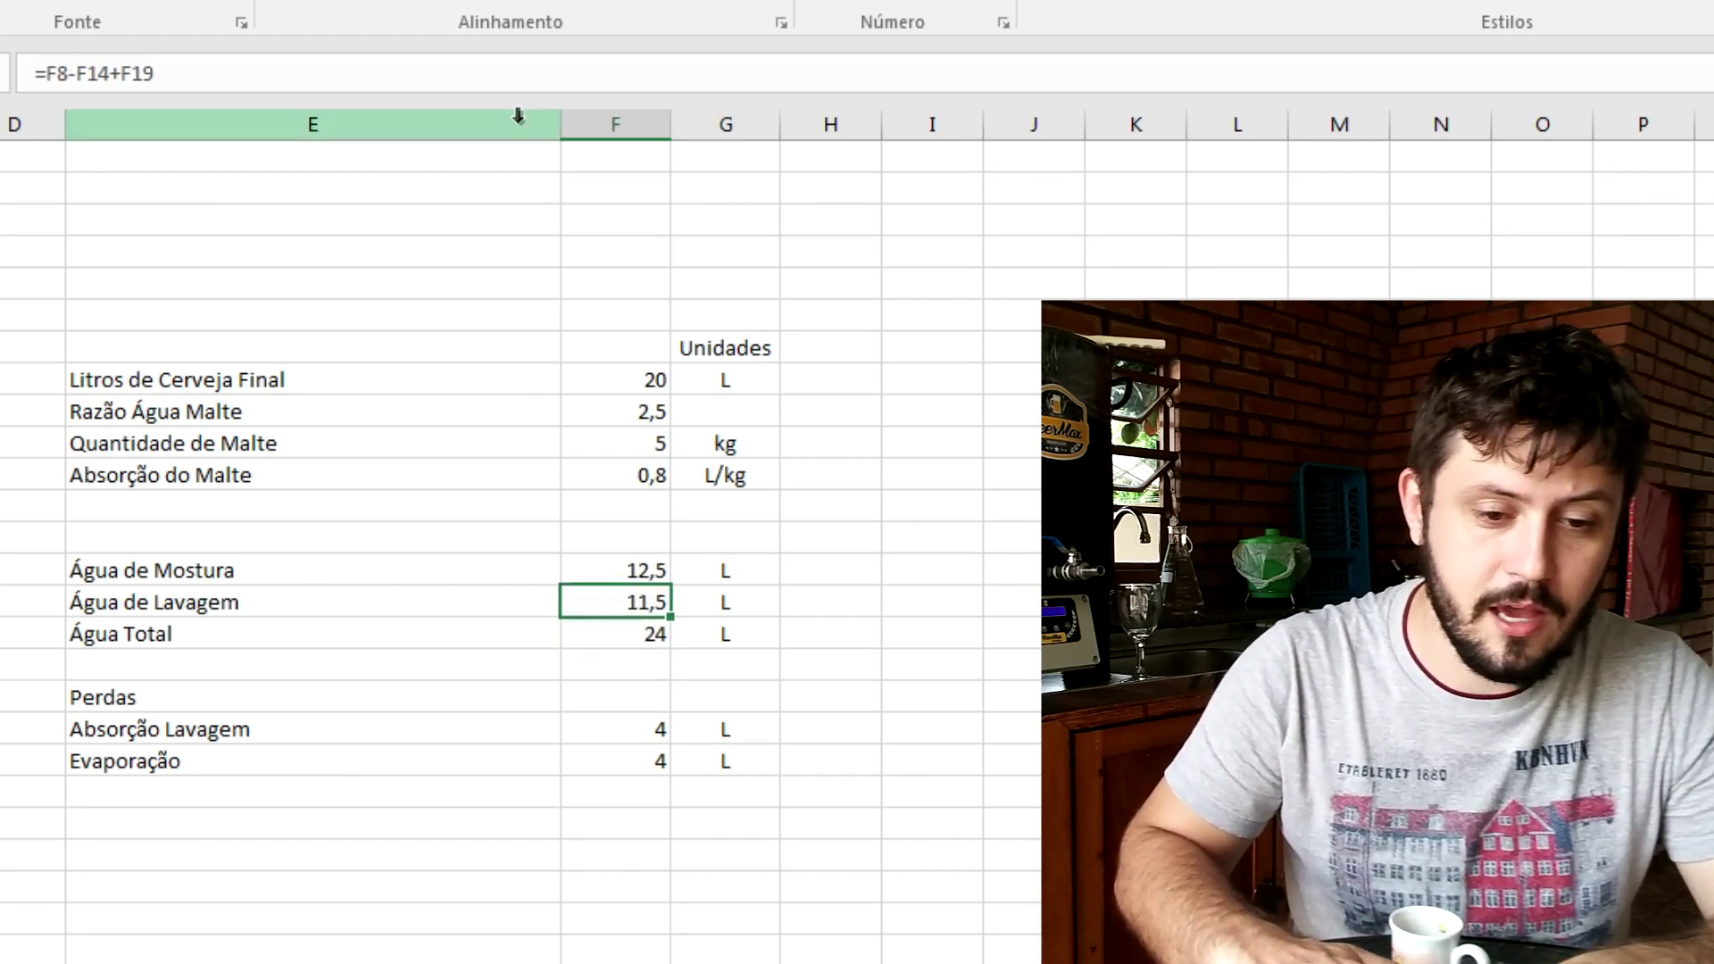
click(518, 75)
text(+)
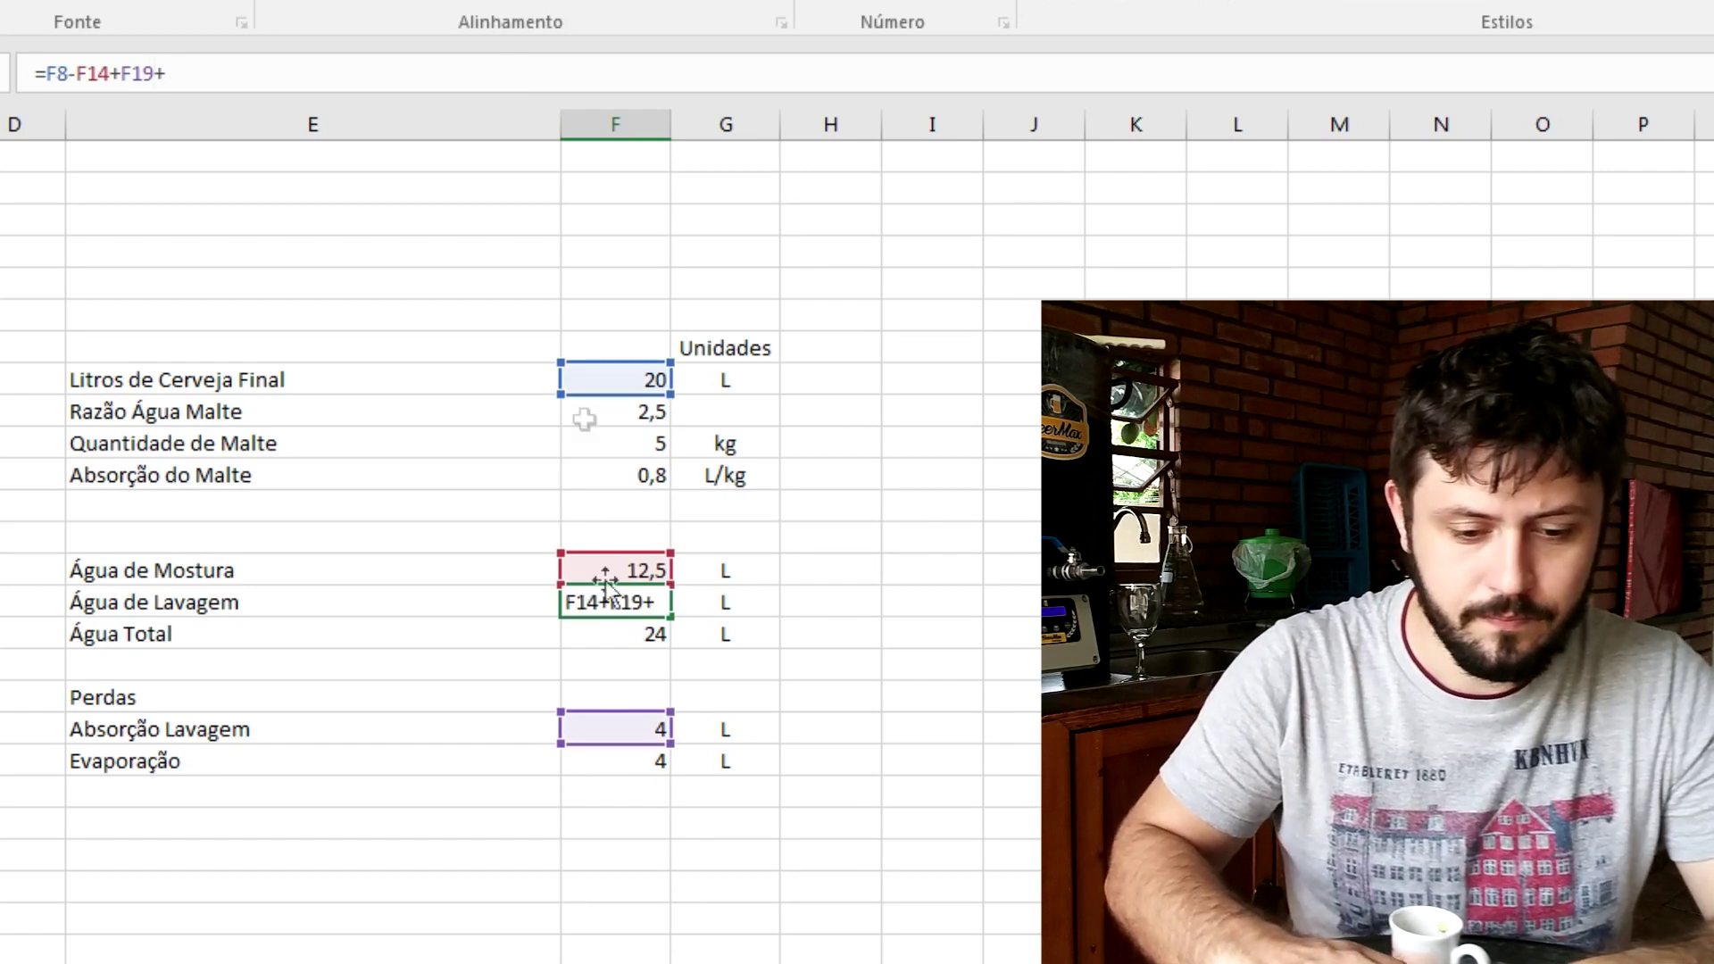
click(643, 761)
key(Return)
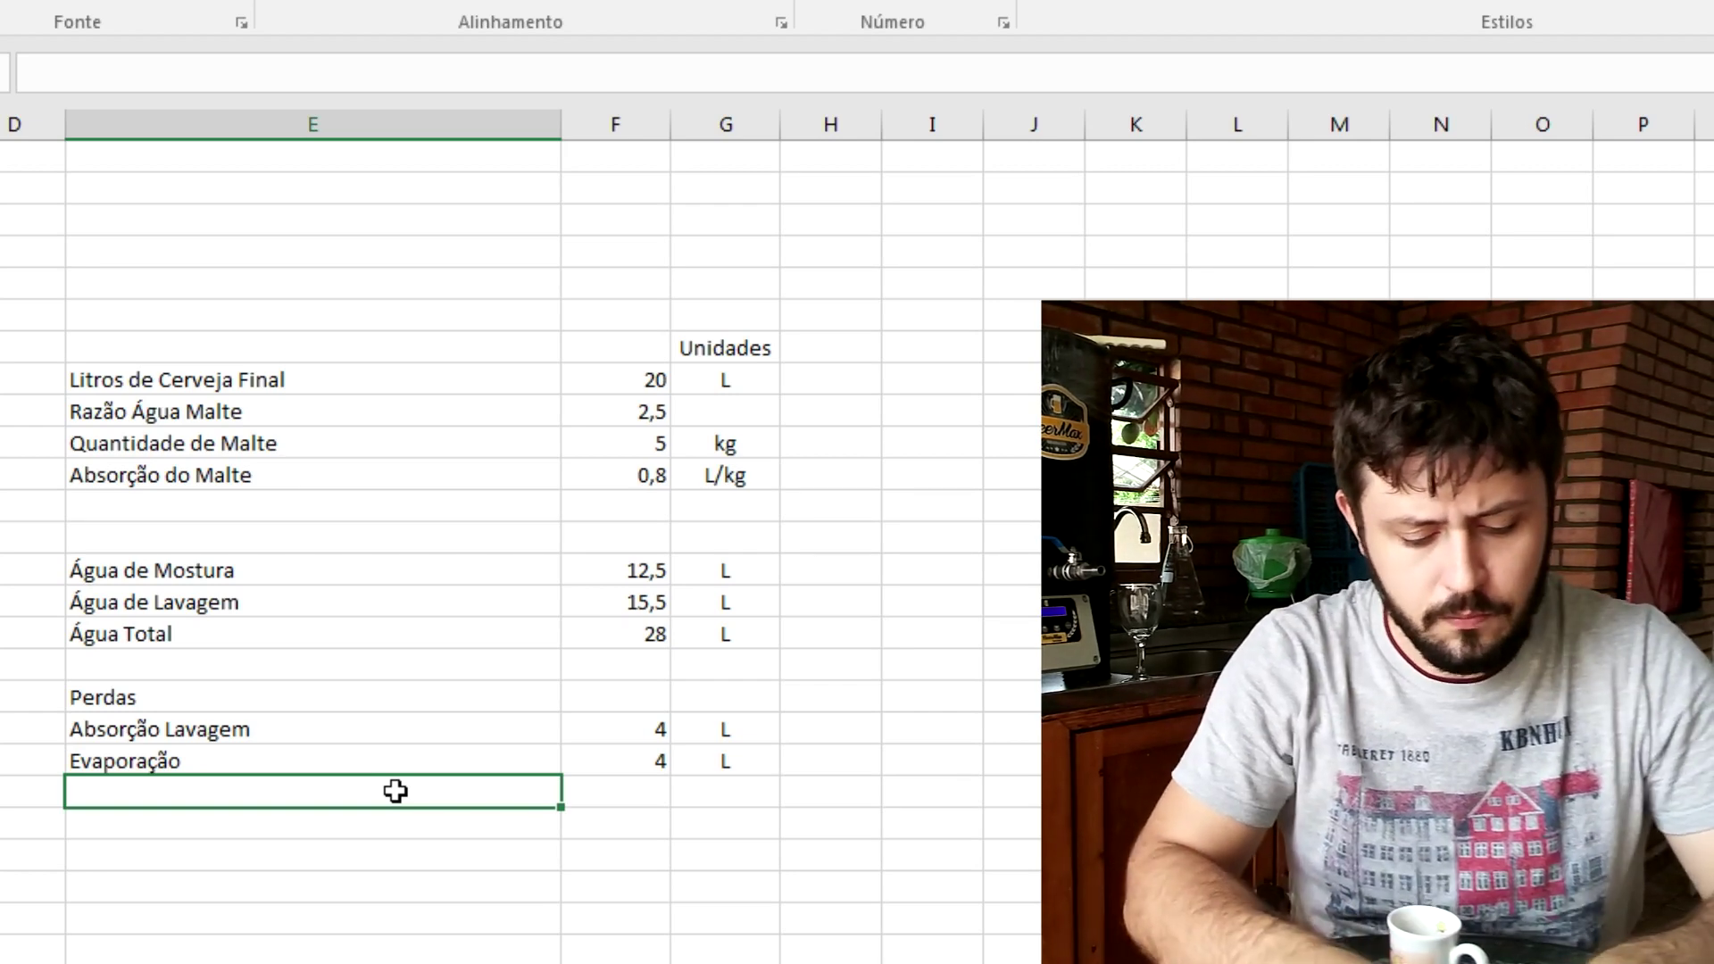
Add a "Trub Quente" loss in row 21 with a value of 2 and the unit L
text(Trub QUe)
key(BackSpace)
key(BackSpace)
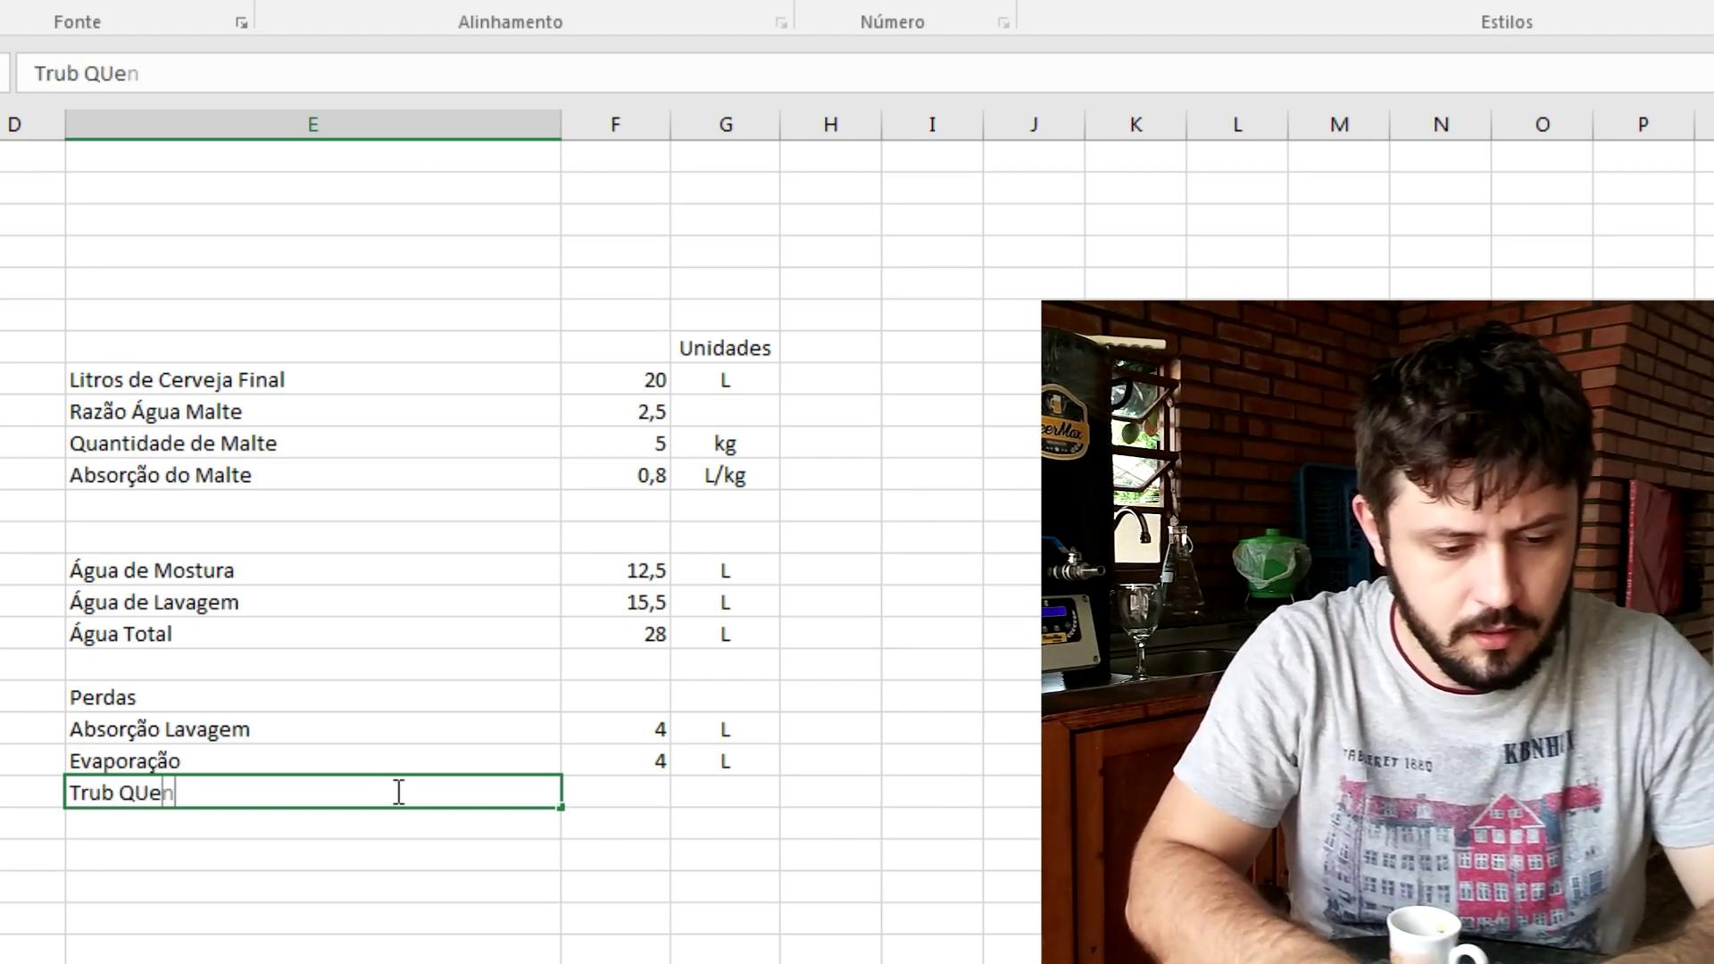
text(uente)
key(Tab)
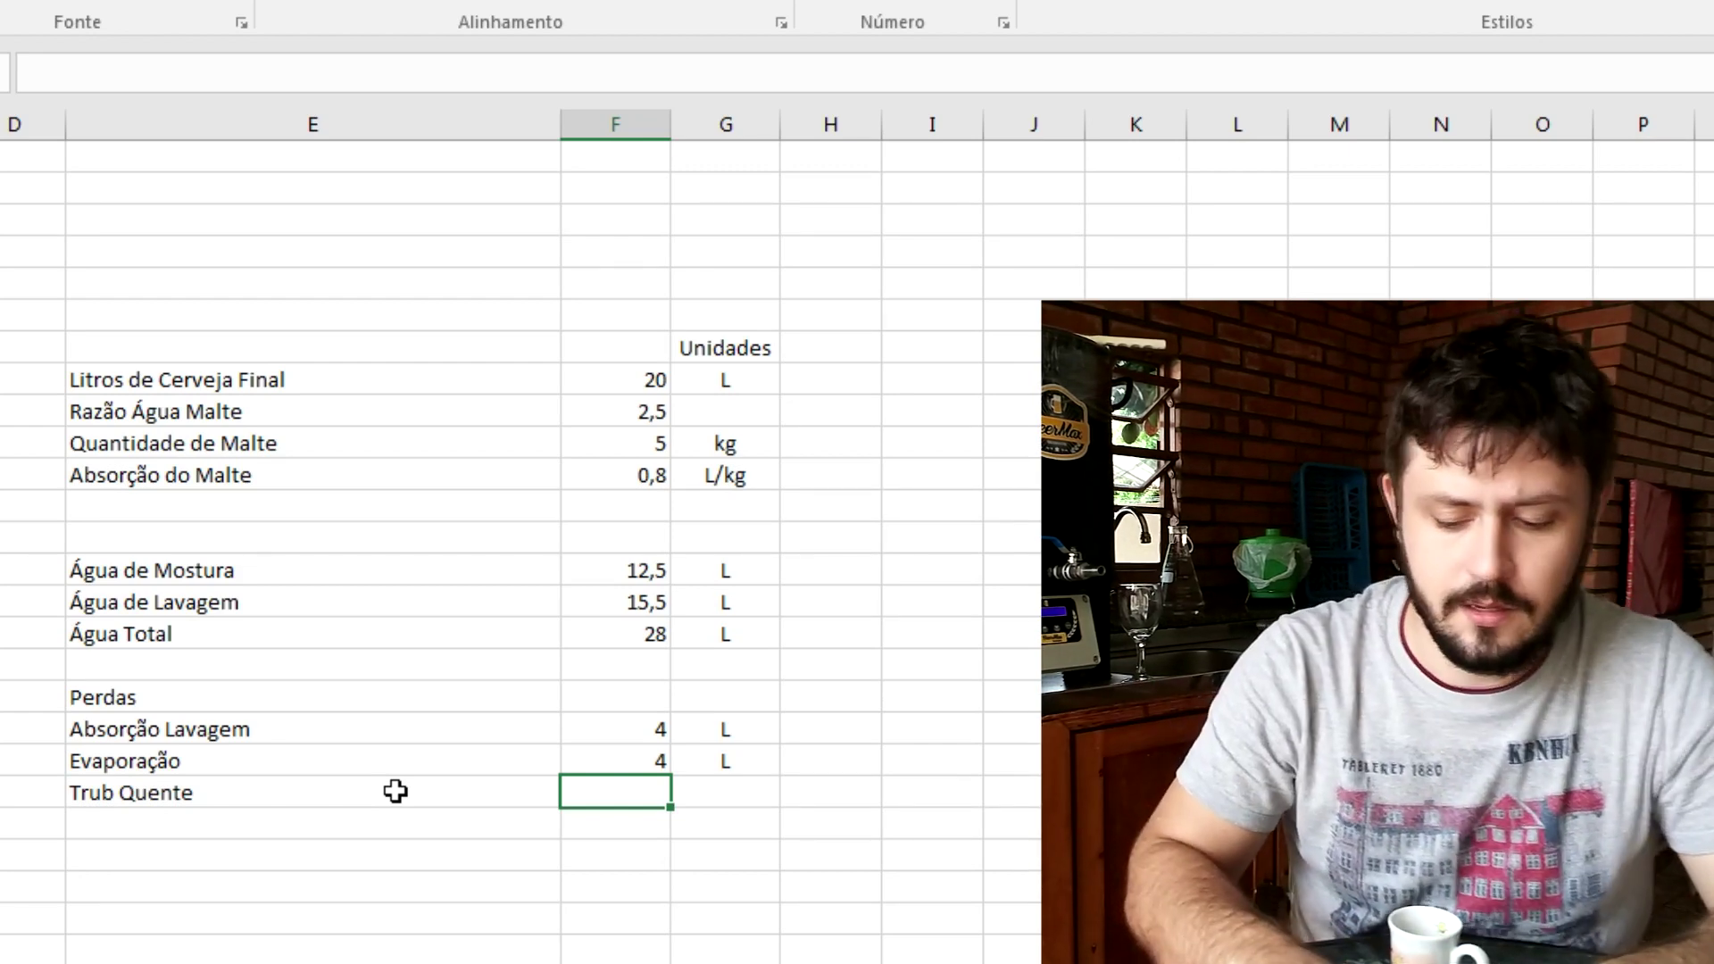
text(2)
key(Tab)
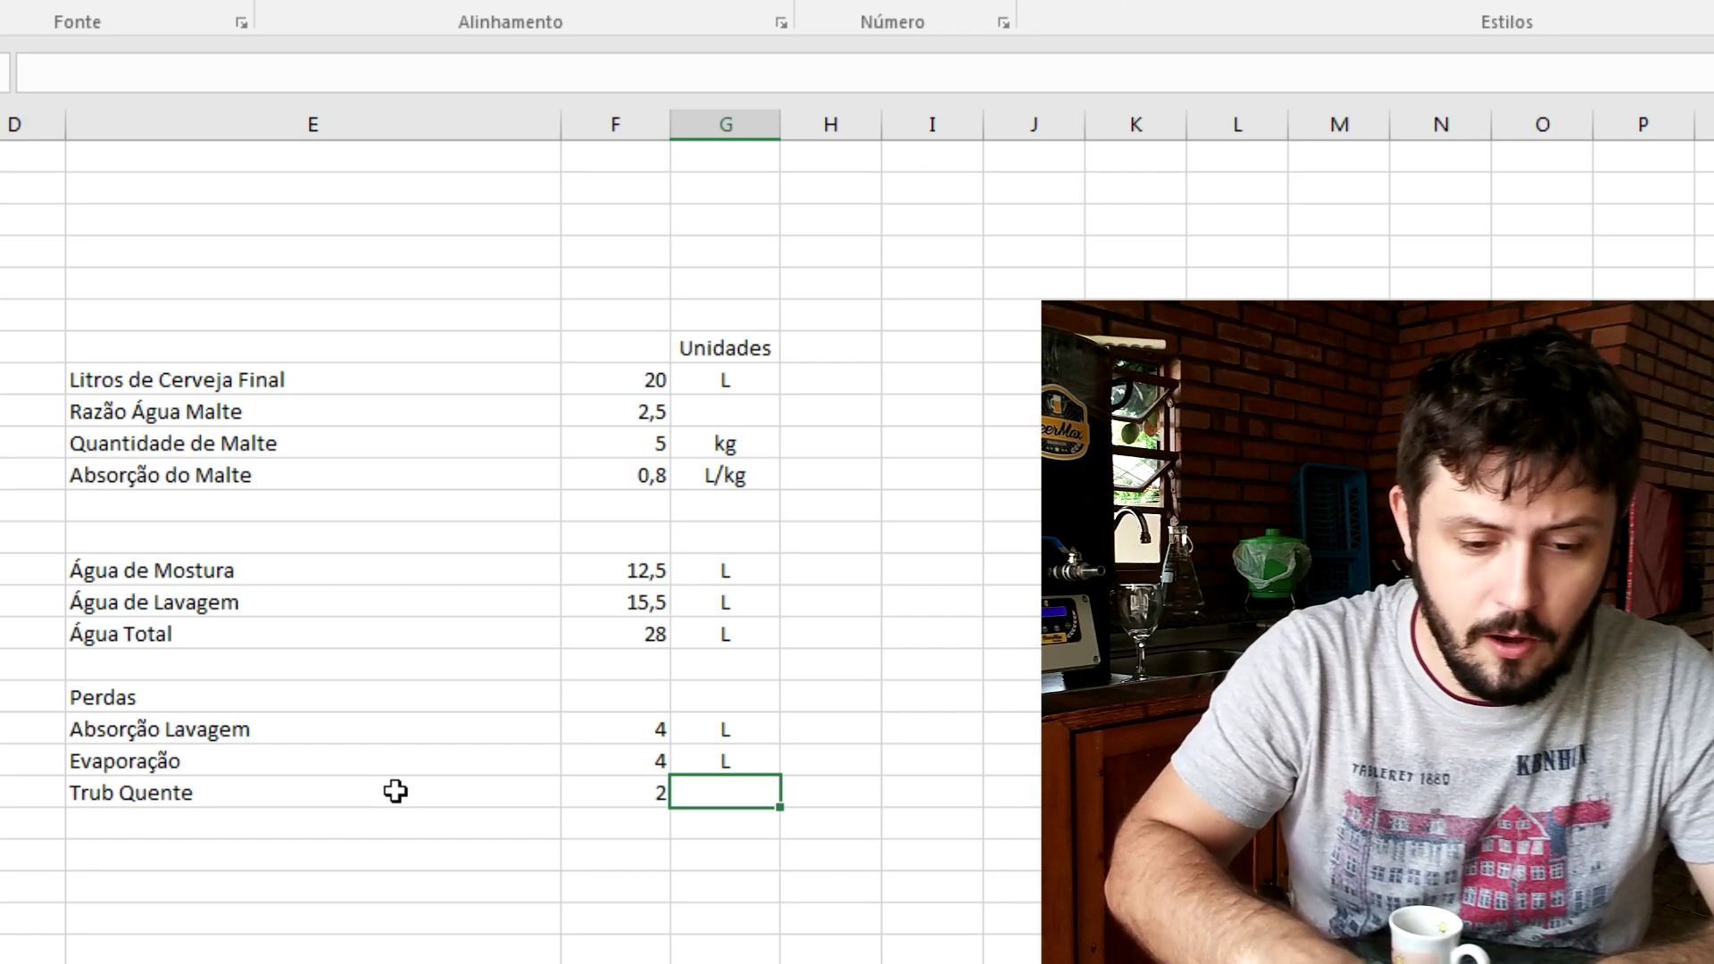
text(L)
Add the hot trub loss to the sparge water formula in F15, making it =F8-F14+F19+F20+F21
key(Up)
key(Up)
key(Up)
key(Up)
key(Up)
key(Left)
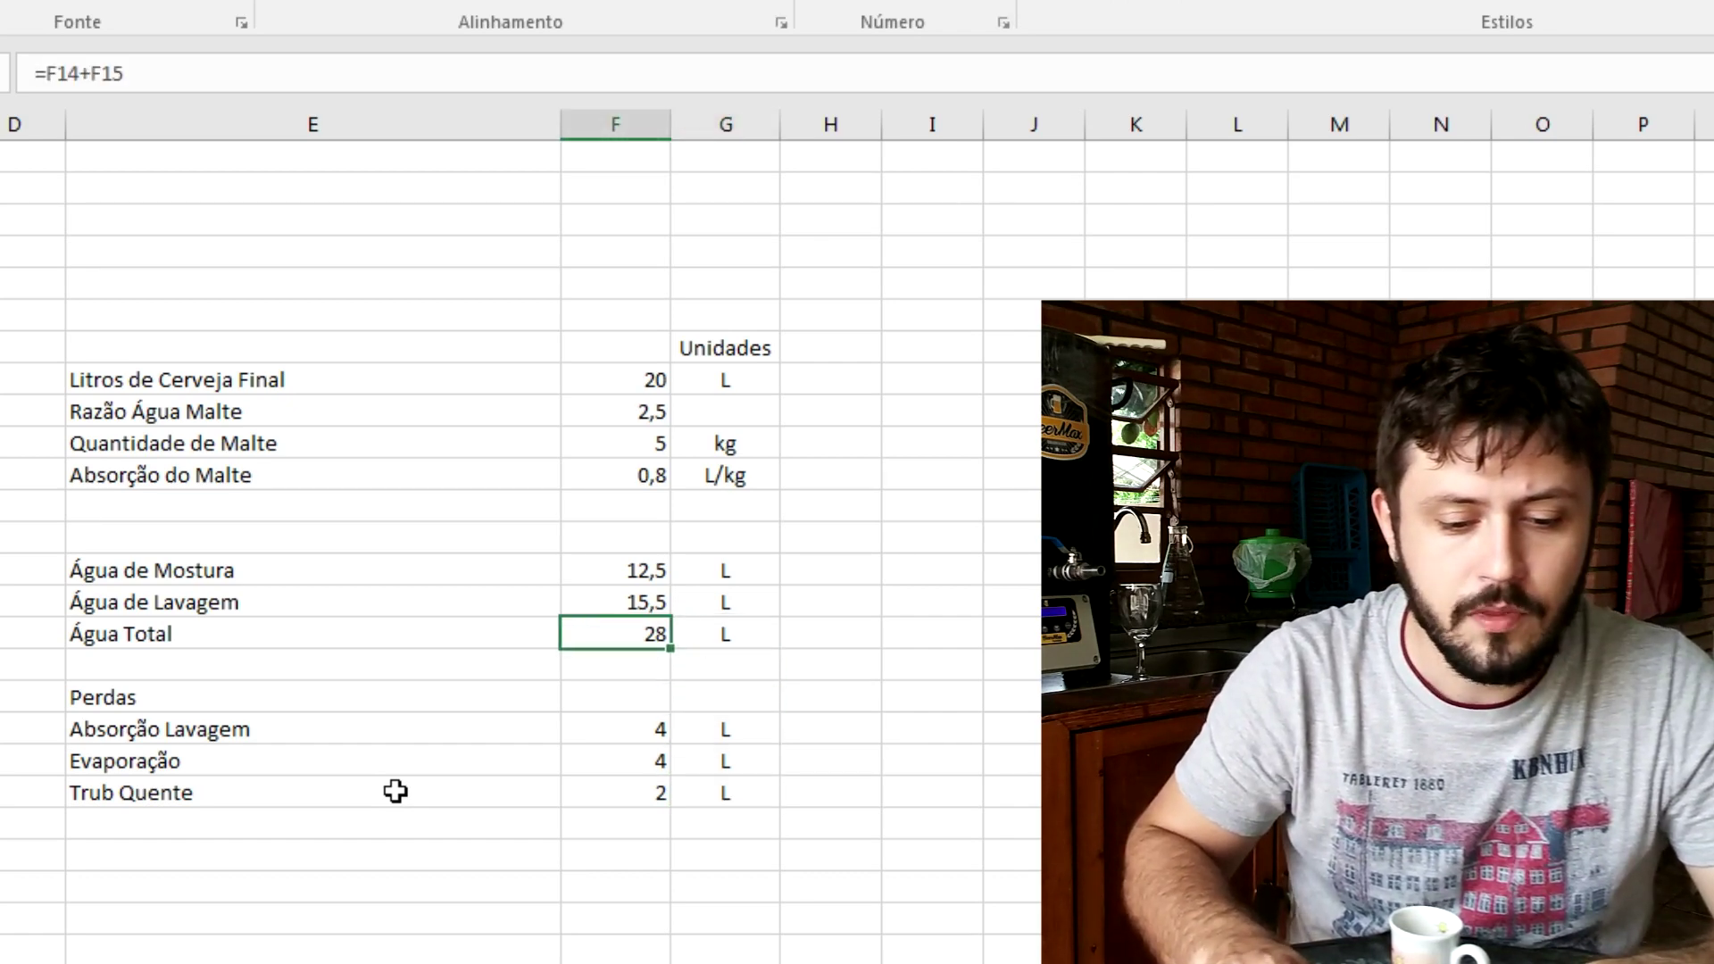
key(Up)
click(416, 74)
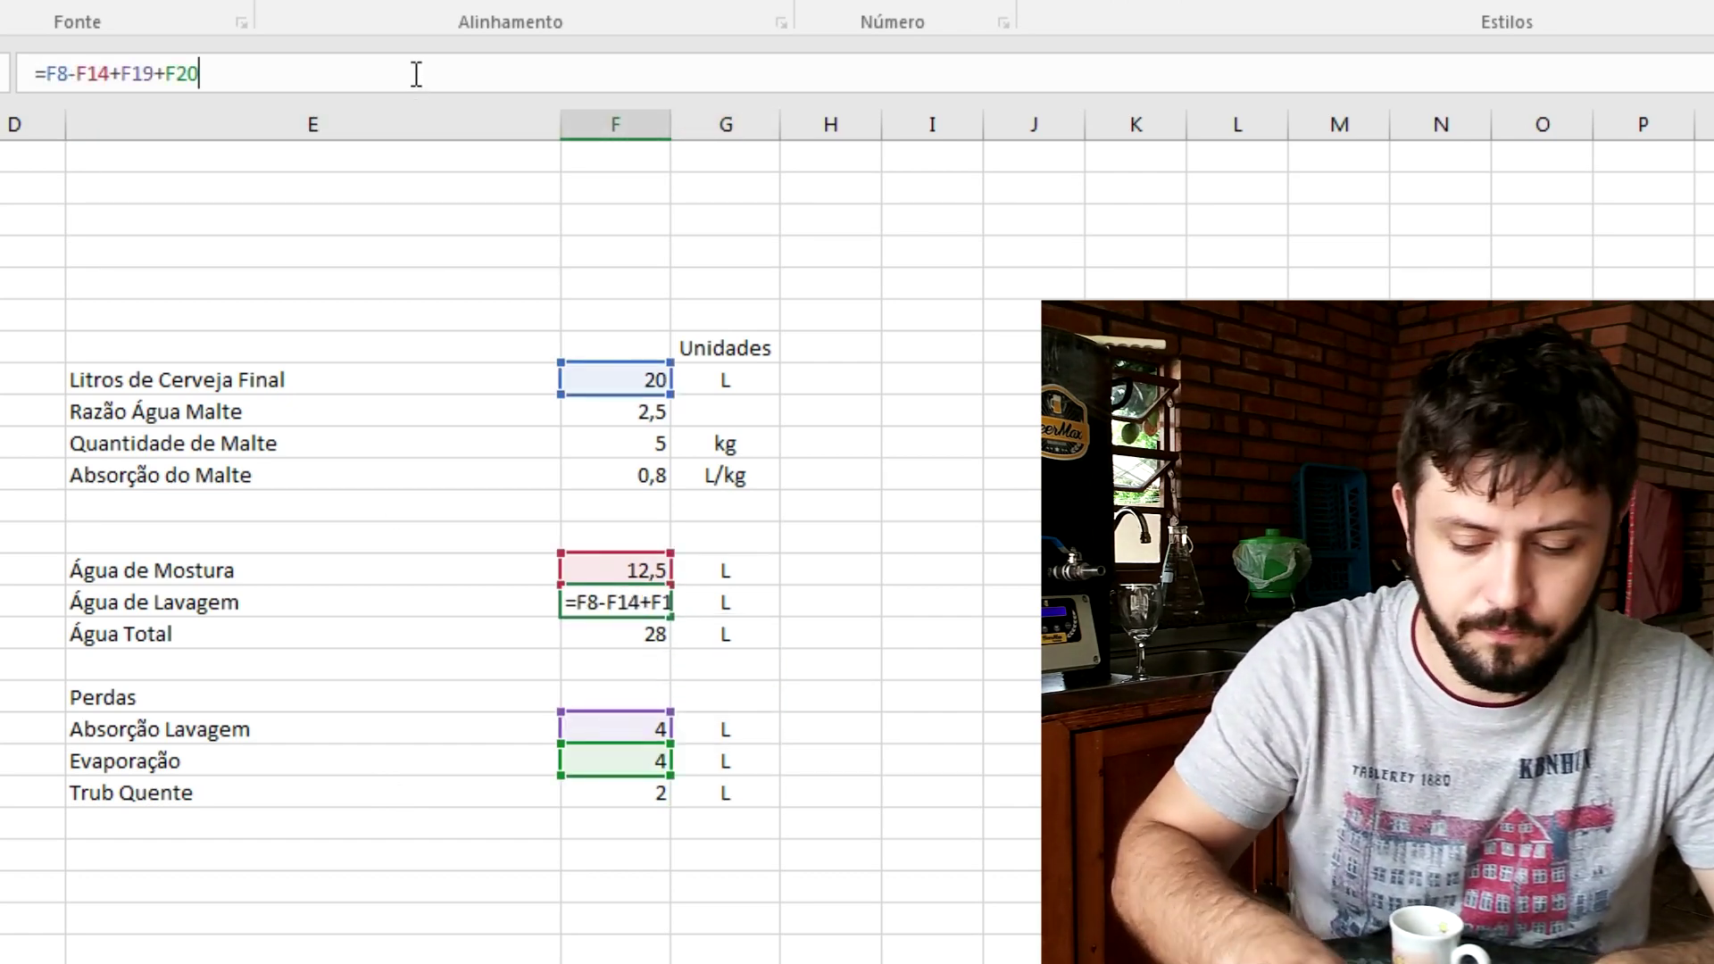
text(+)
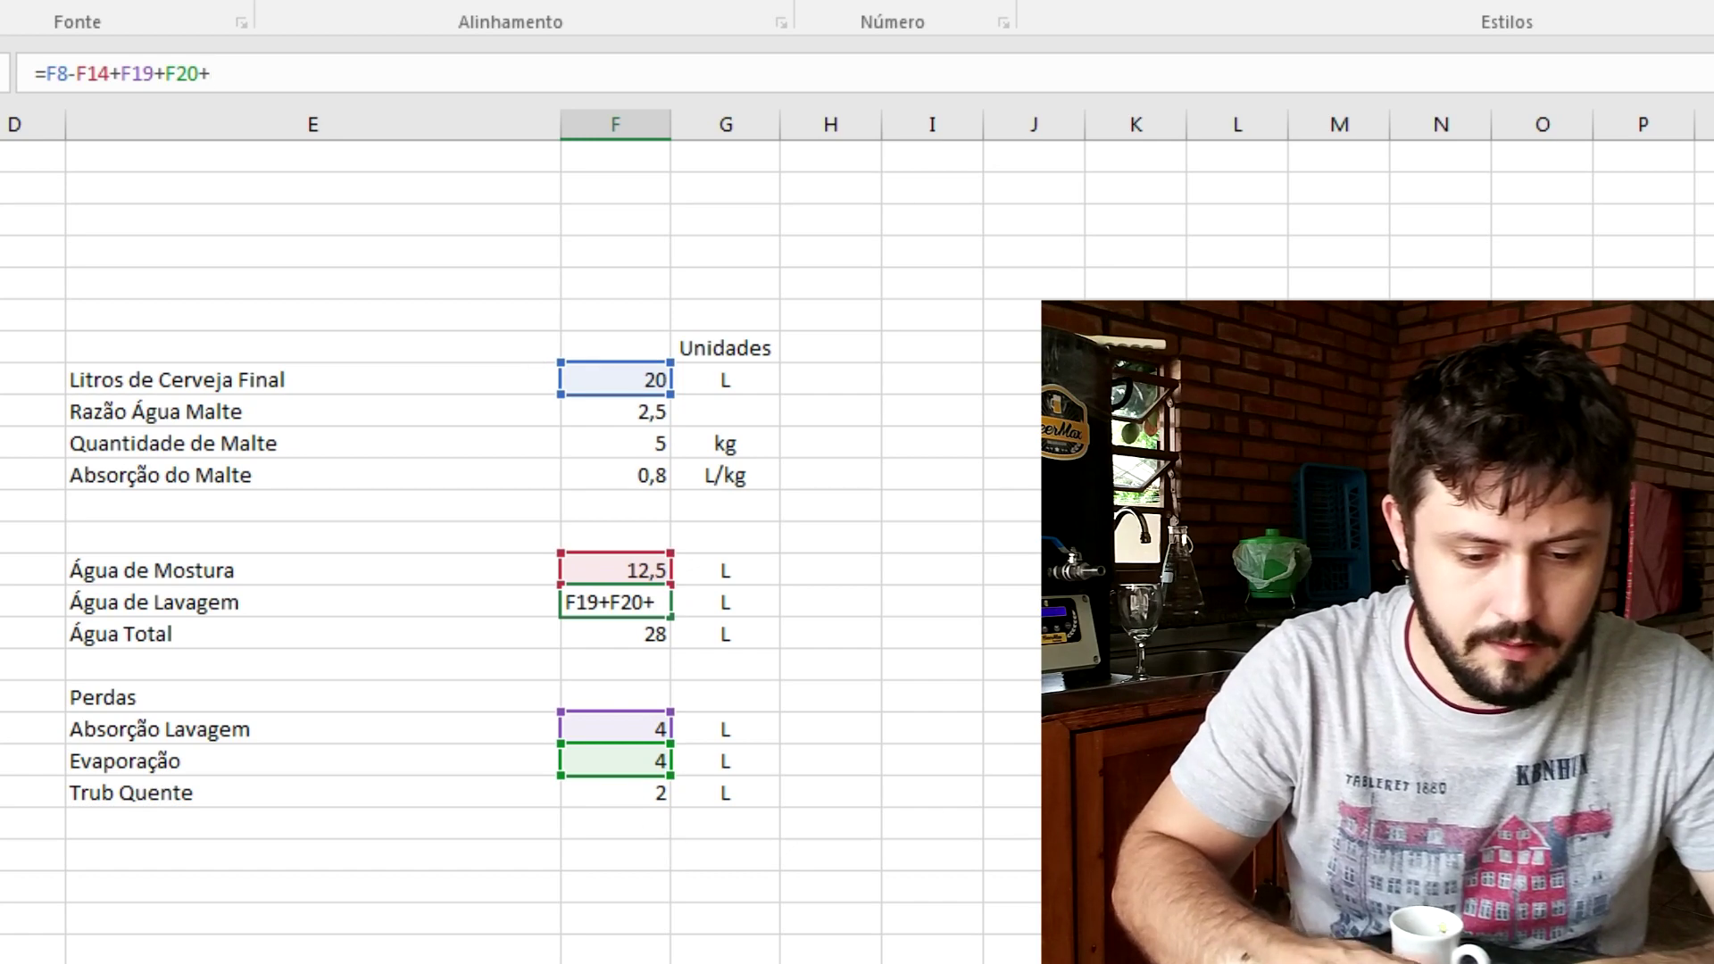
click(641, 789)
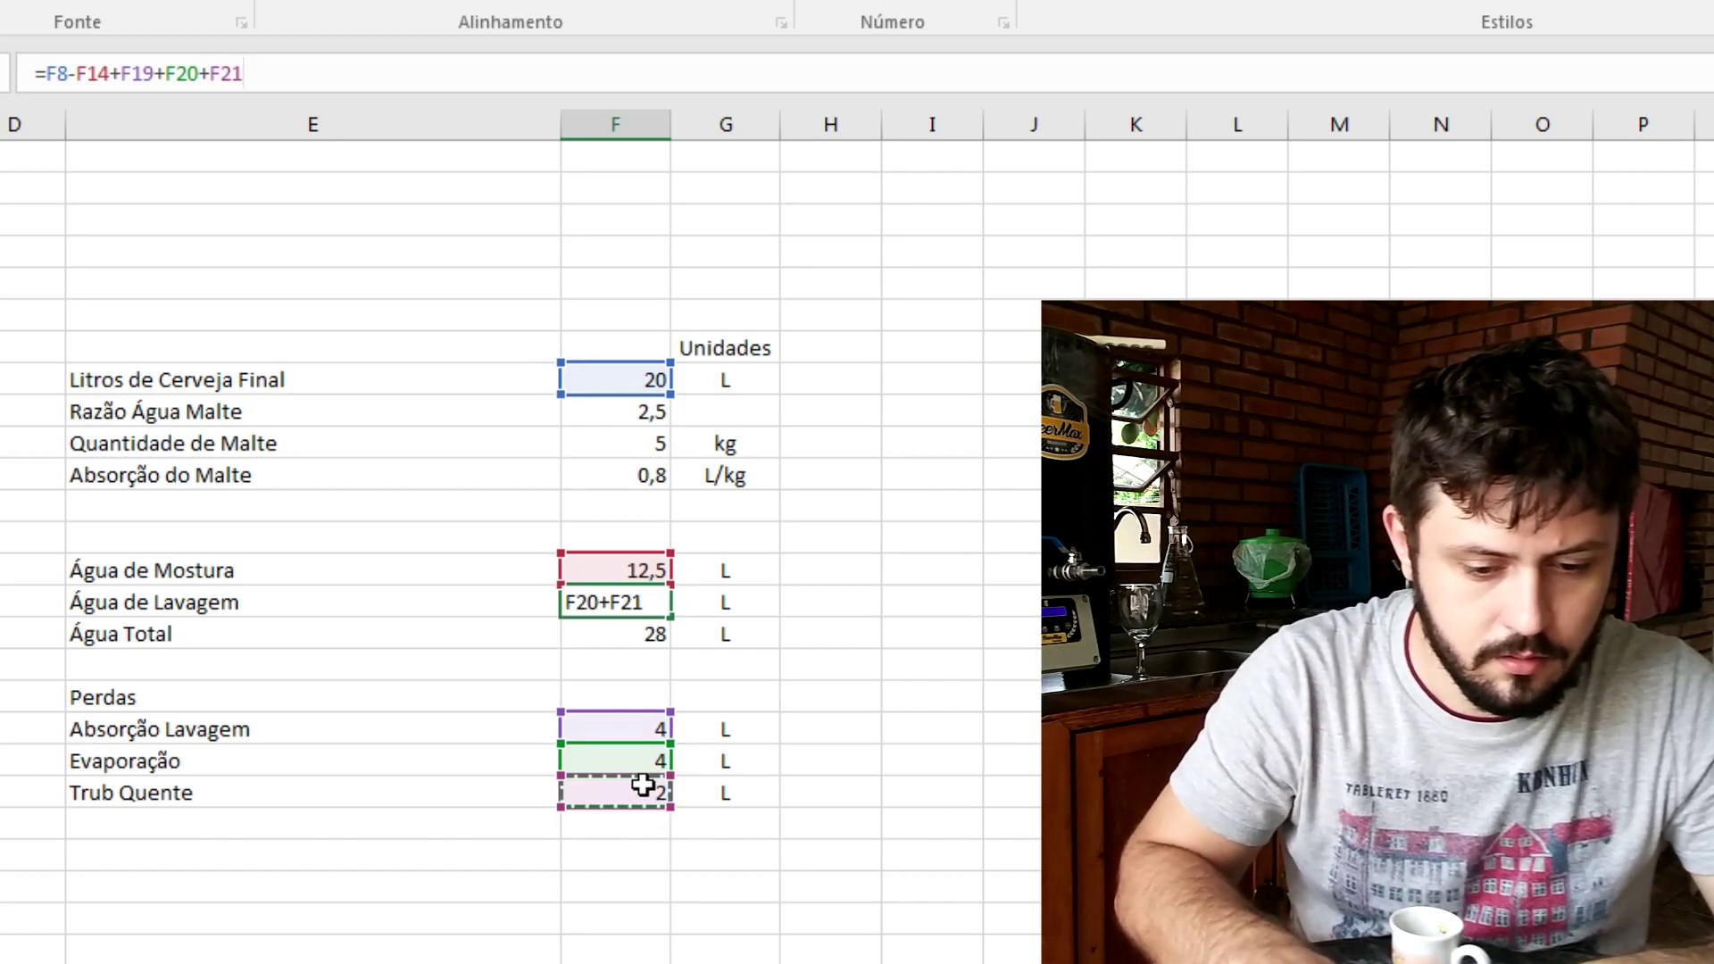
key(Return)
Add a "Trub Frio" loss in row 22 with a value of 2,5 and the unit L
click(412, 831)
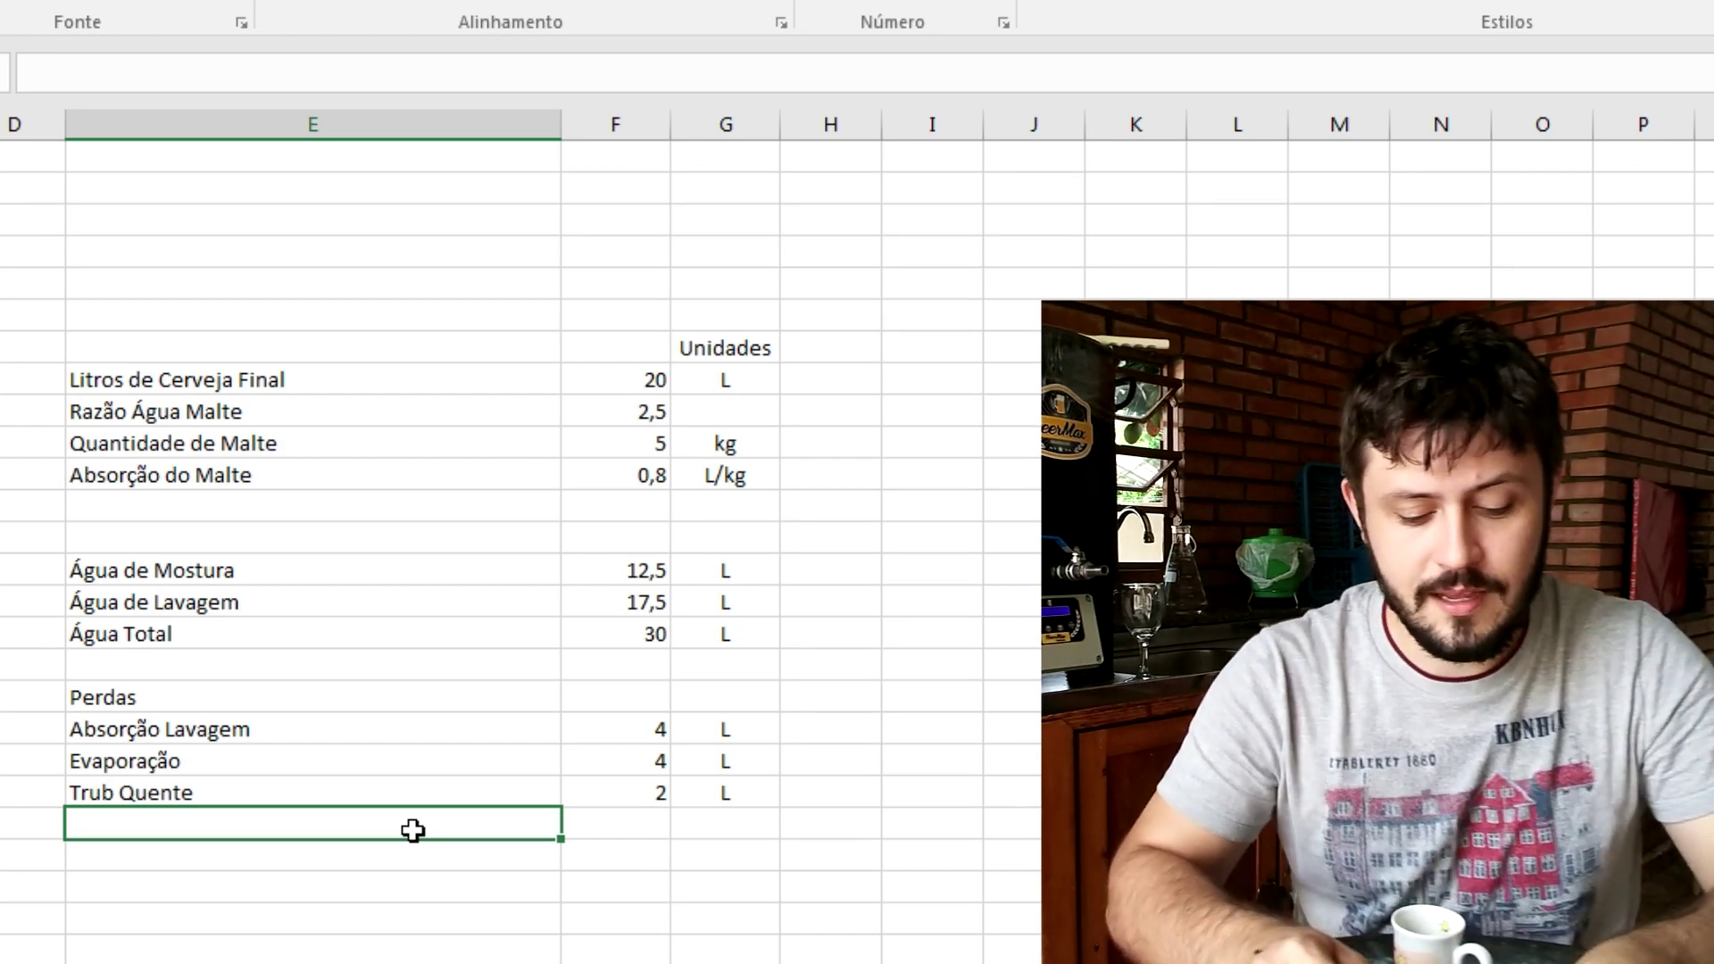
text(Trub Frio)
key(Tab)
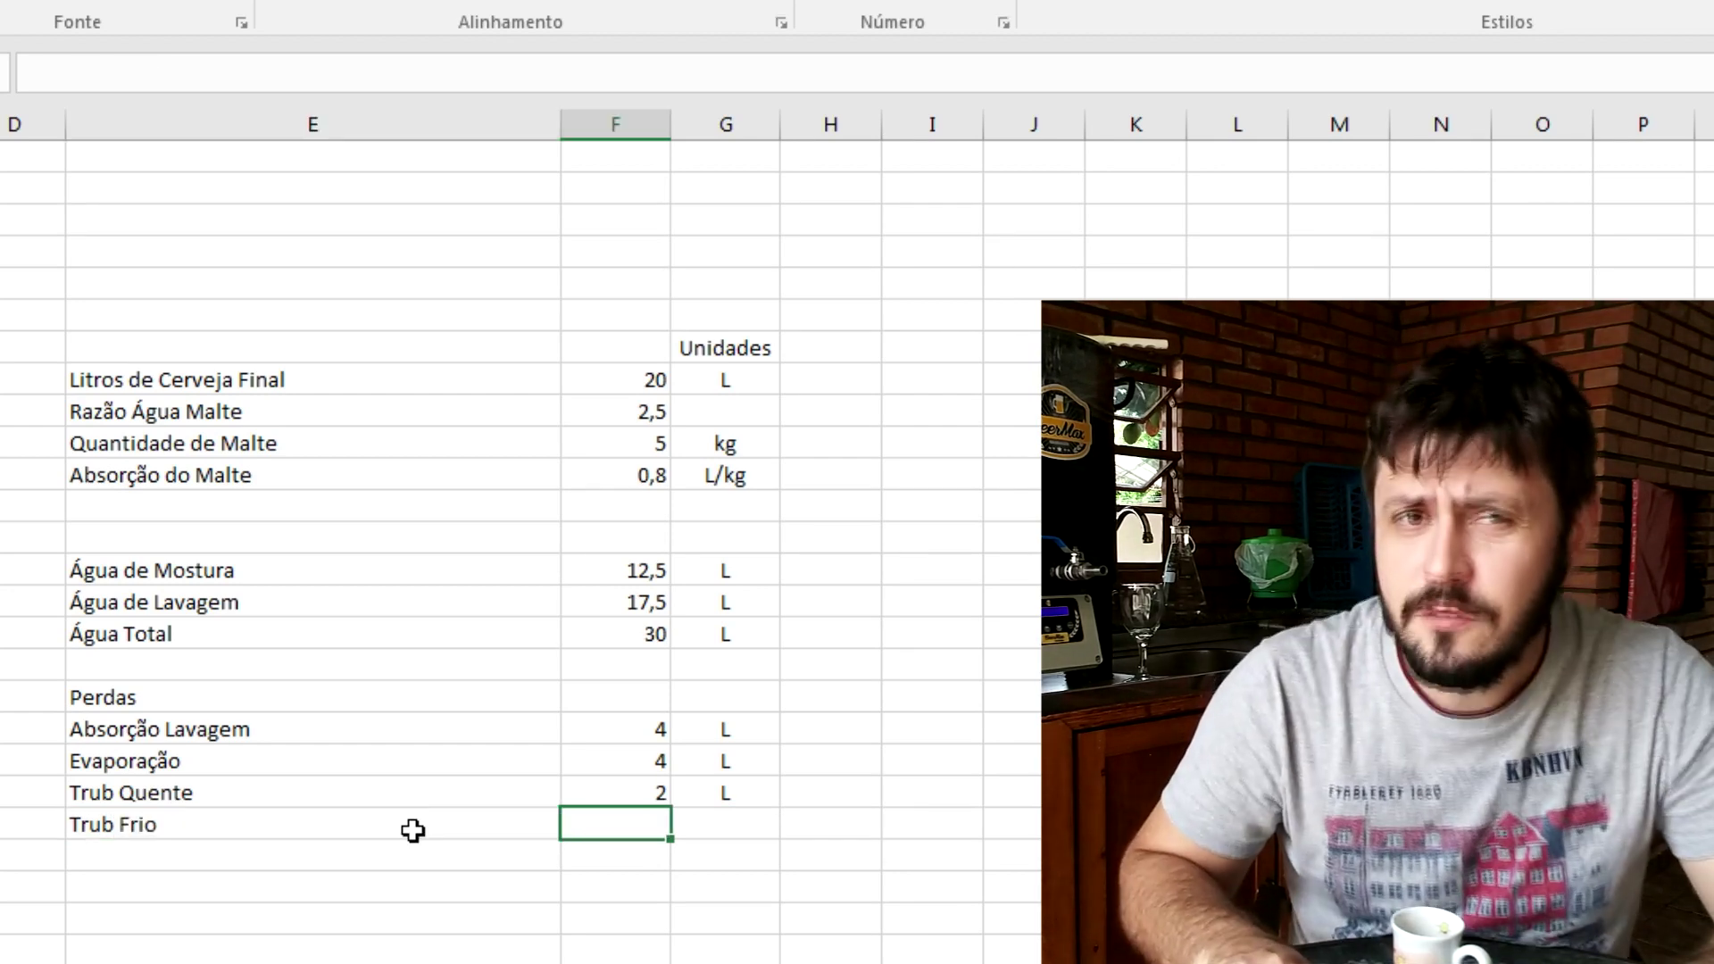
text(2,5)
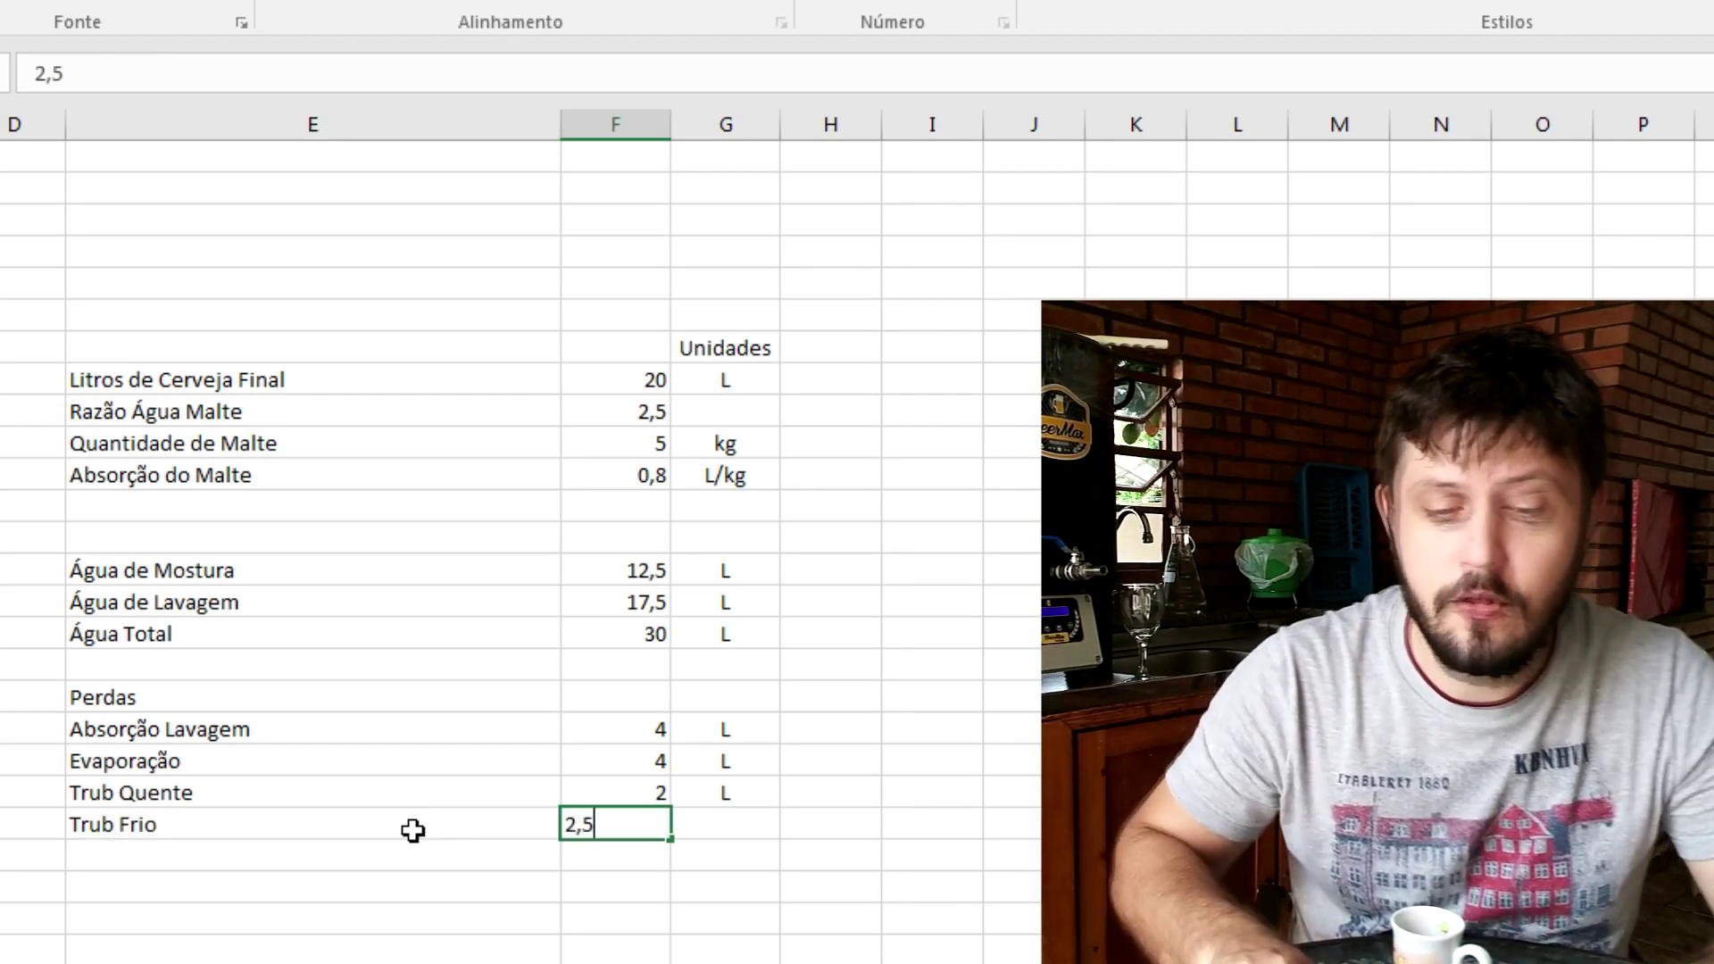
key(Tab)
text(L)
key(Return)
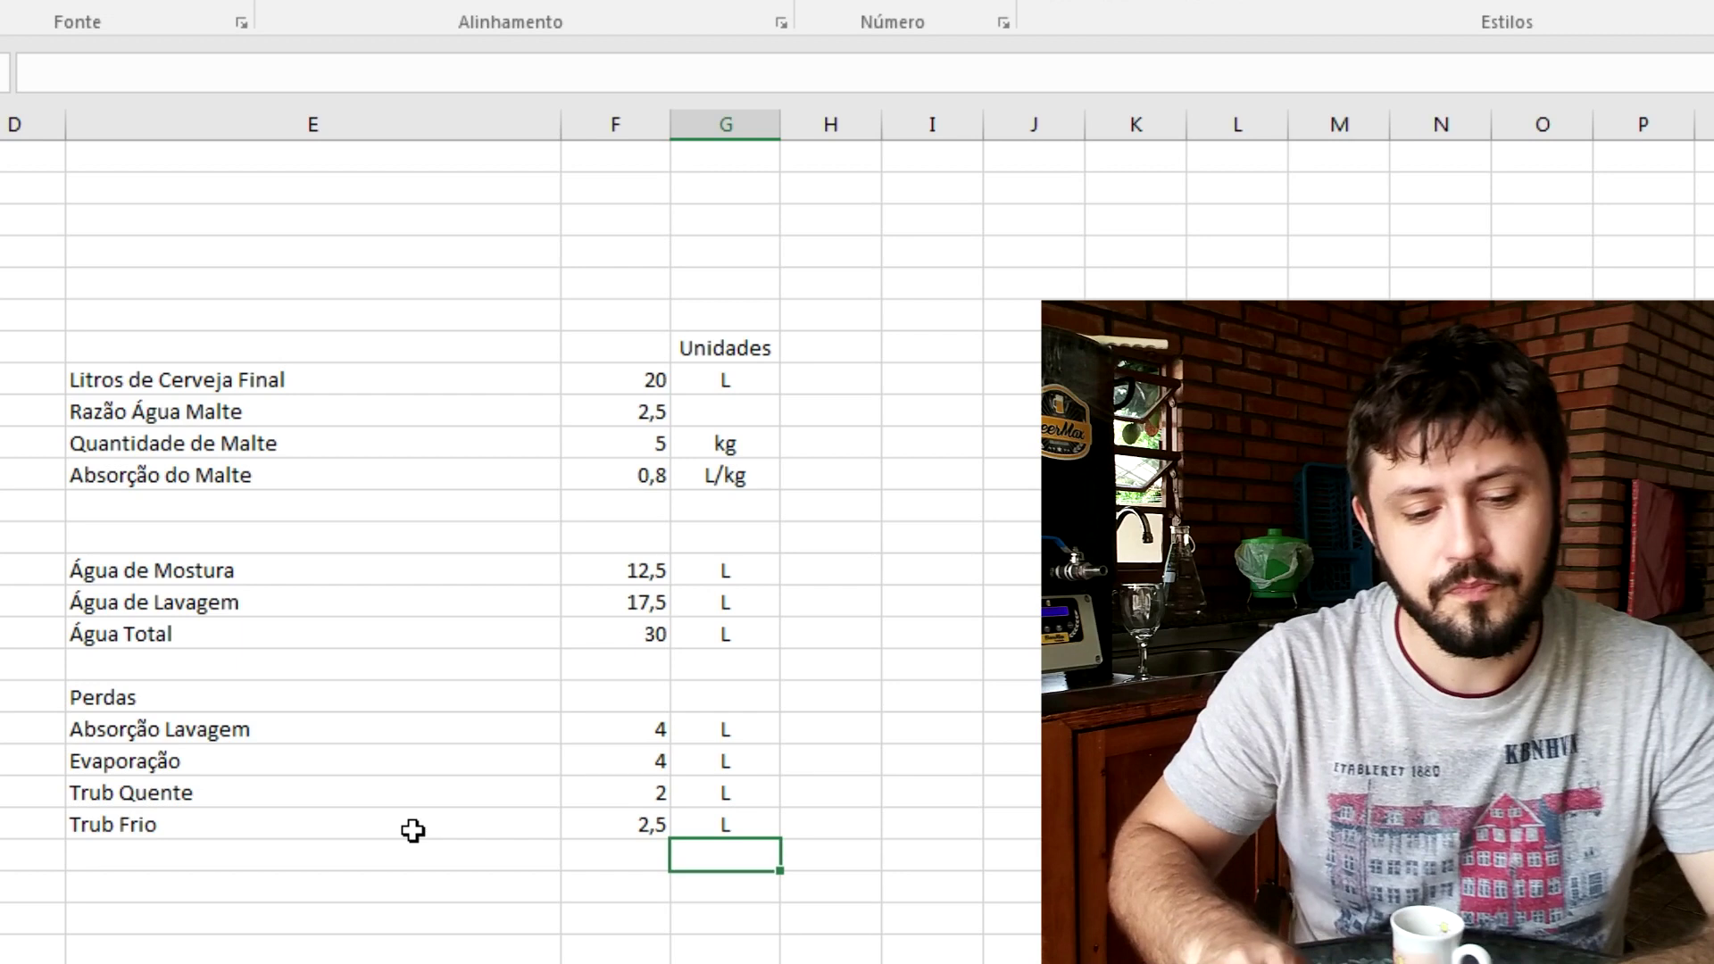
Add the cold trub loss to the sparge water formula in F15, making it =F8-F14+F19+F20+F21+F22
click(635, 601)
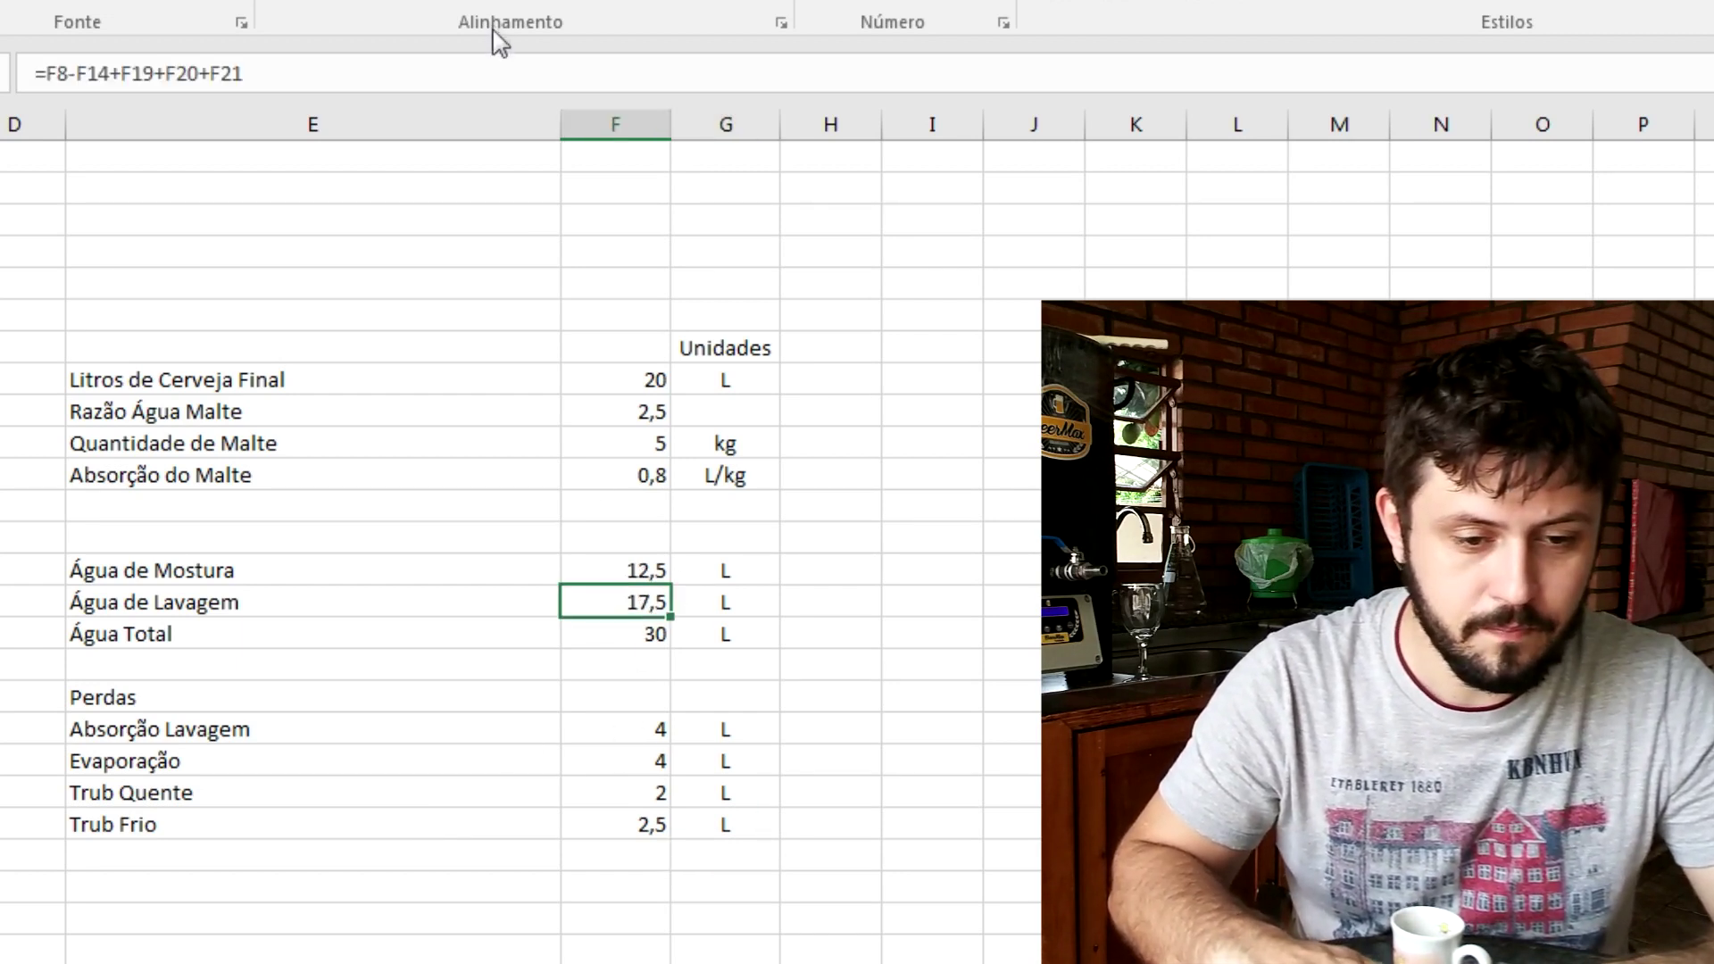
click(491, 75)
text(+)
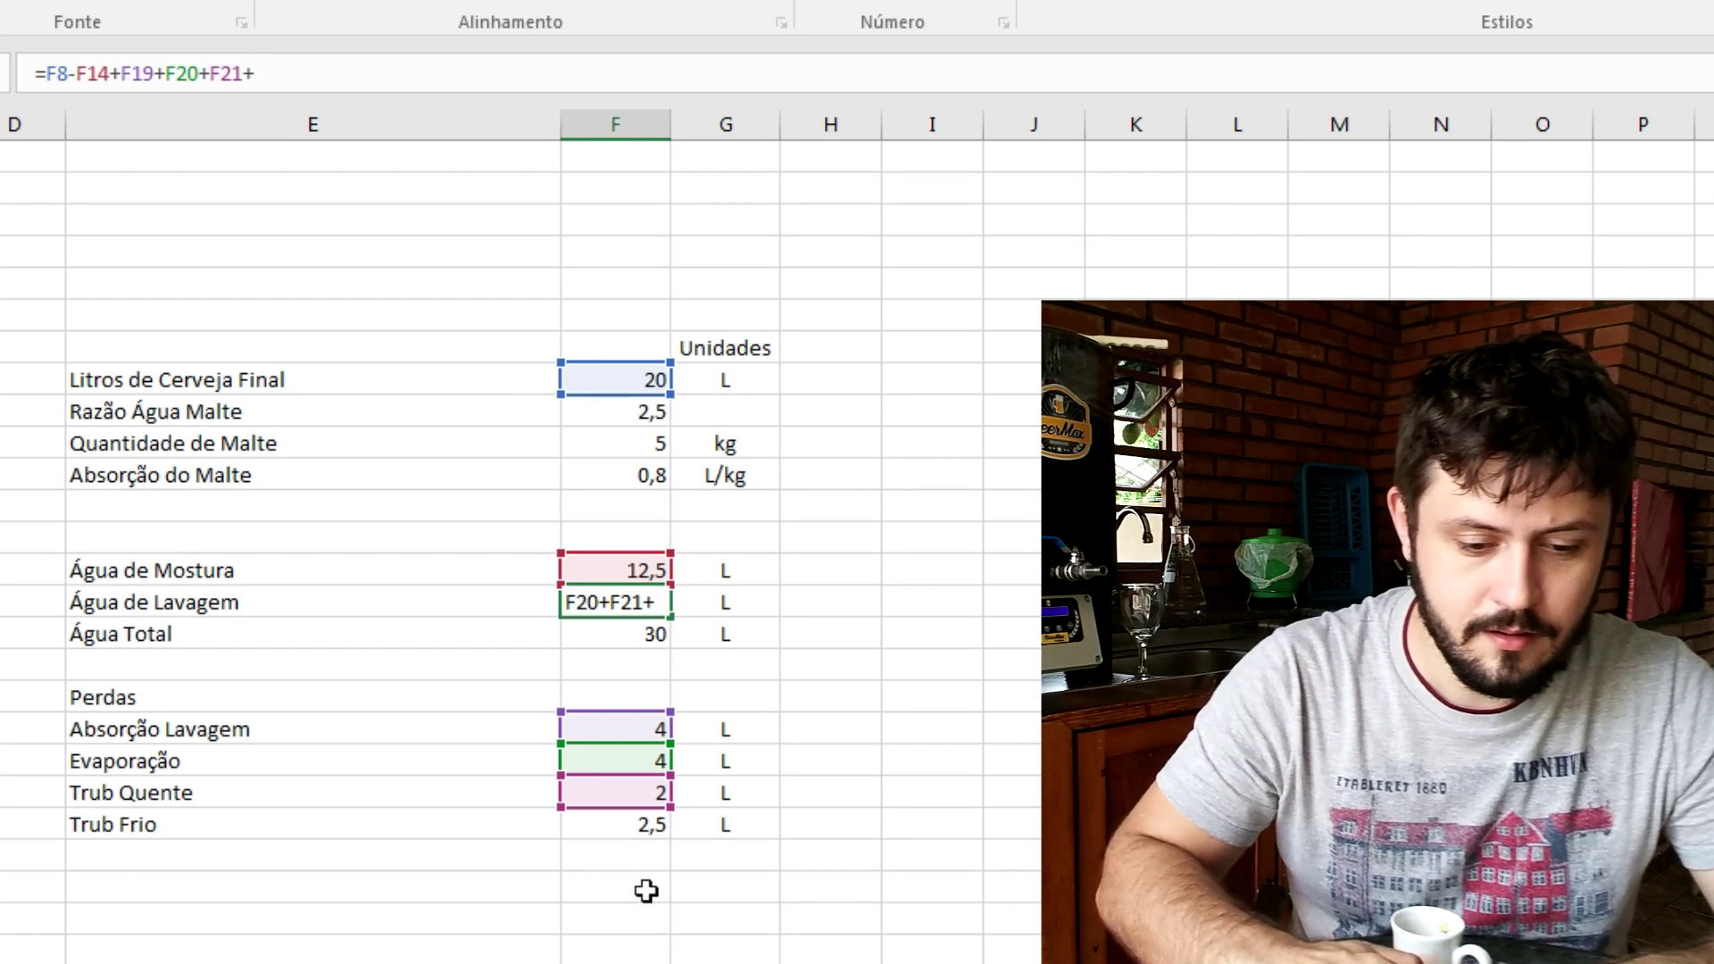
click(643, 823)
key(Return)
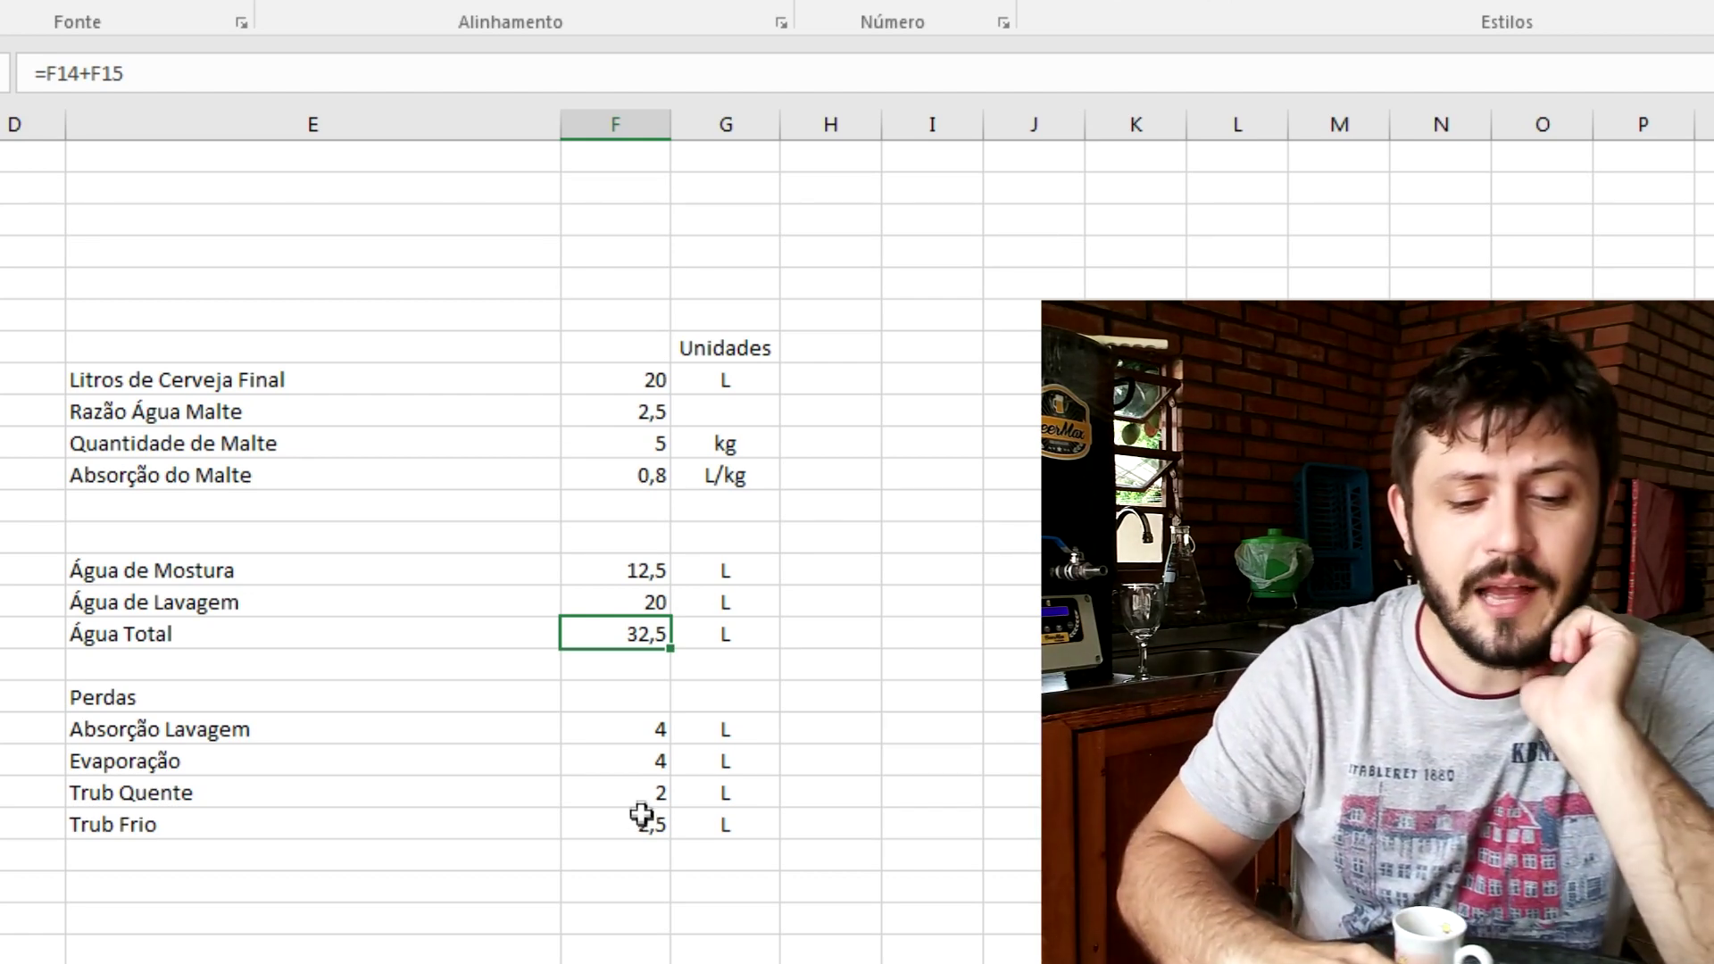
Add a "Contração pela temperatura" parameter in row 12 with a value of 0,04
click(648, 793)
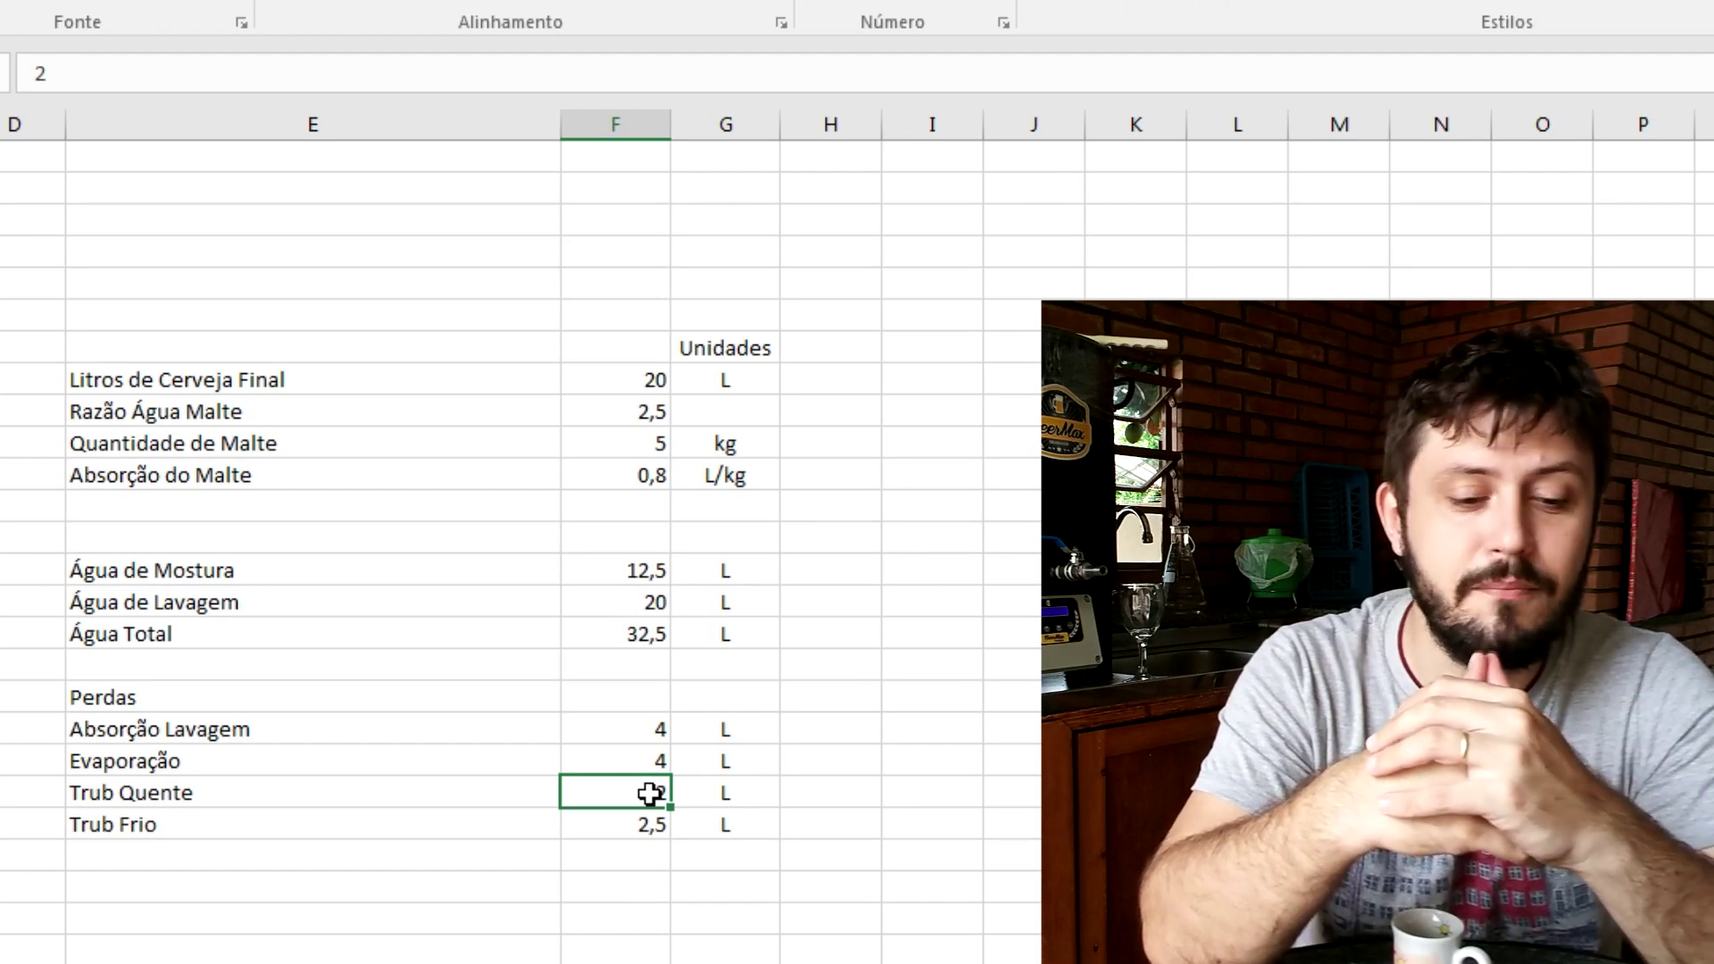
click(464, 513)
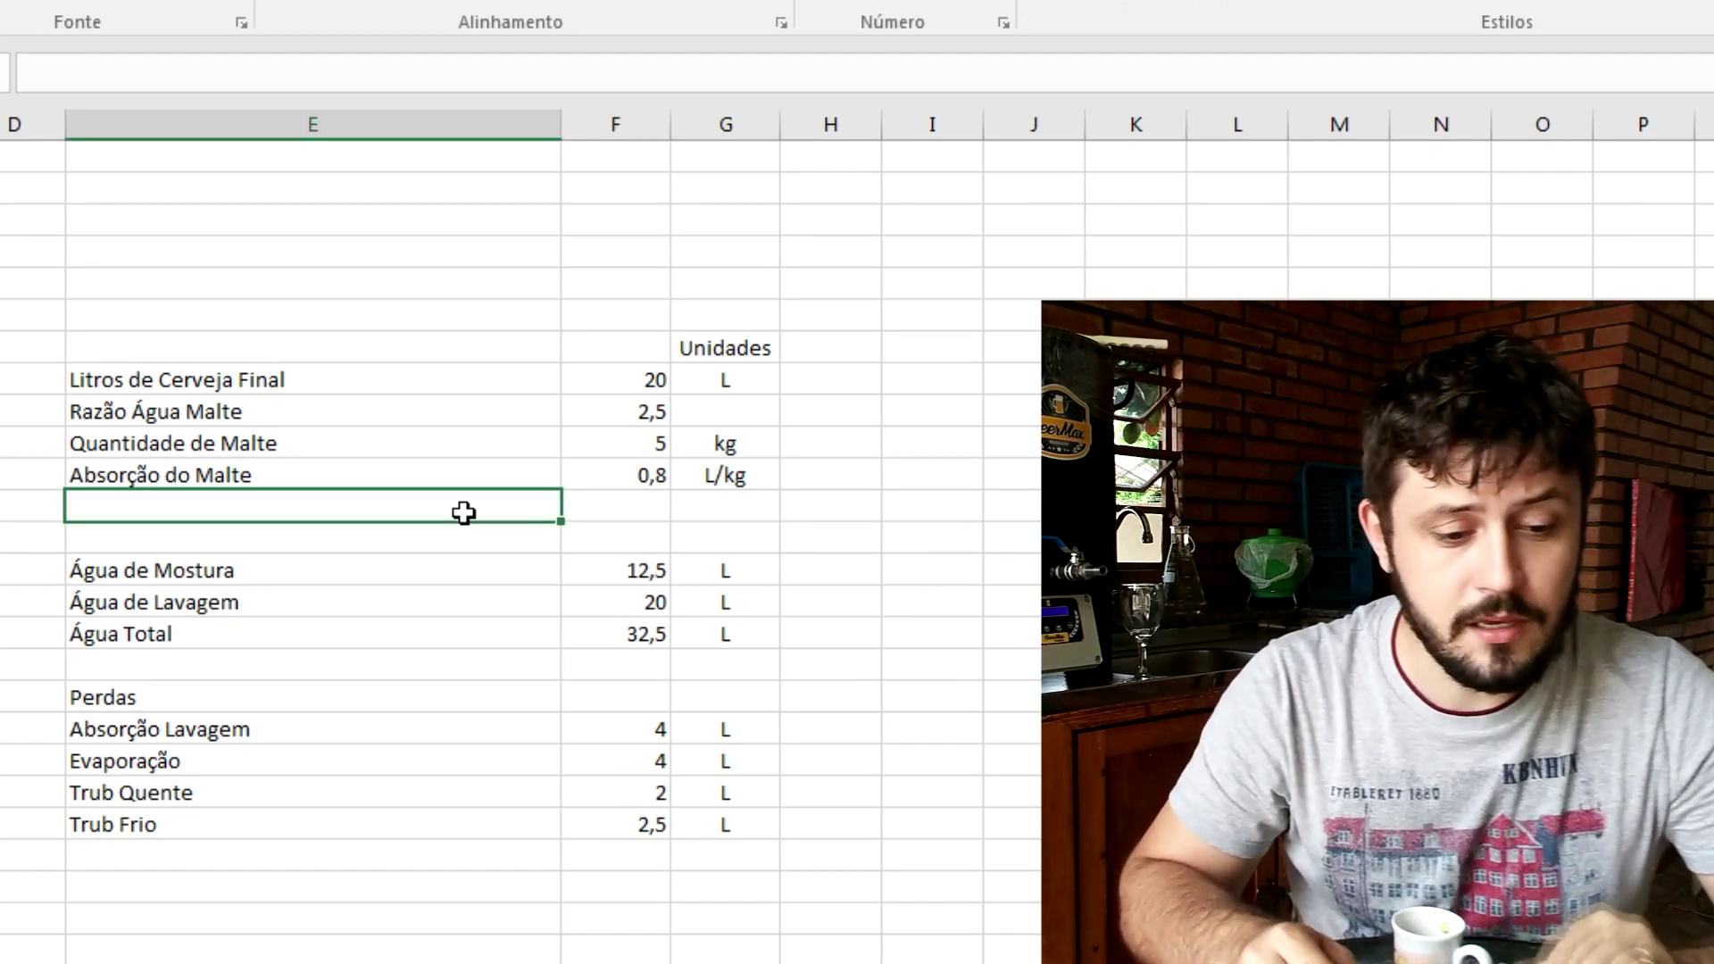
text(Contração pela t)
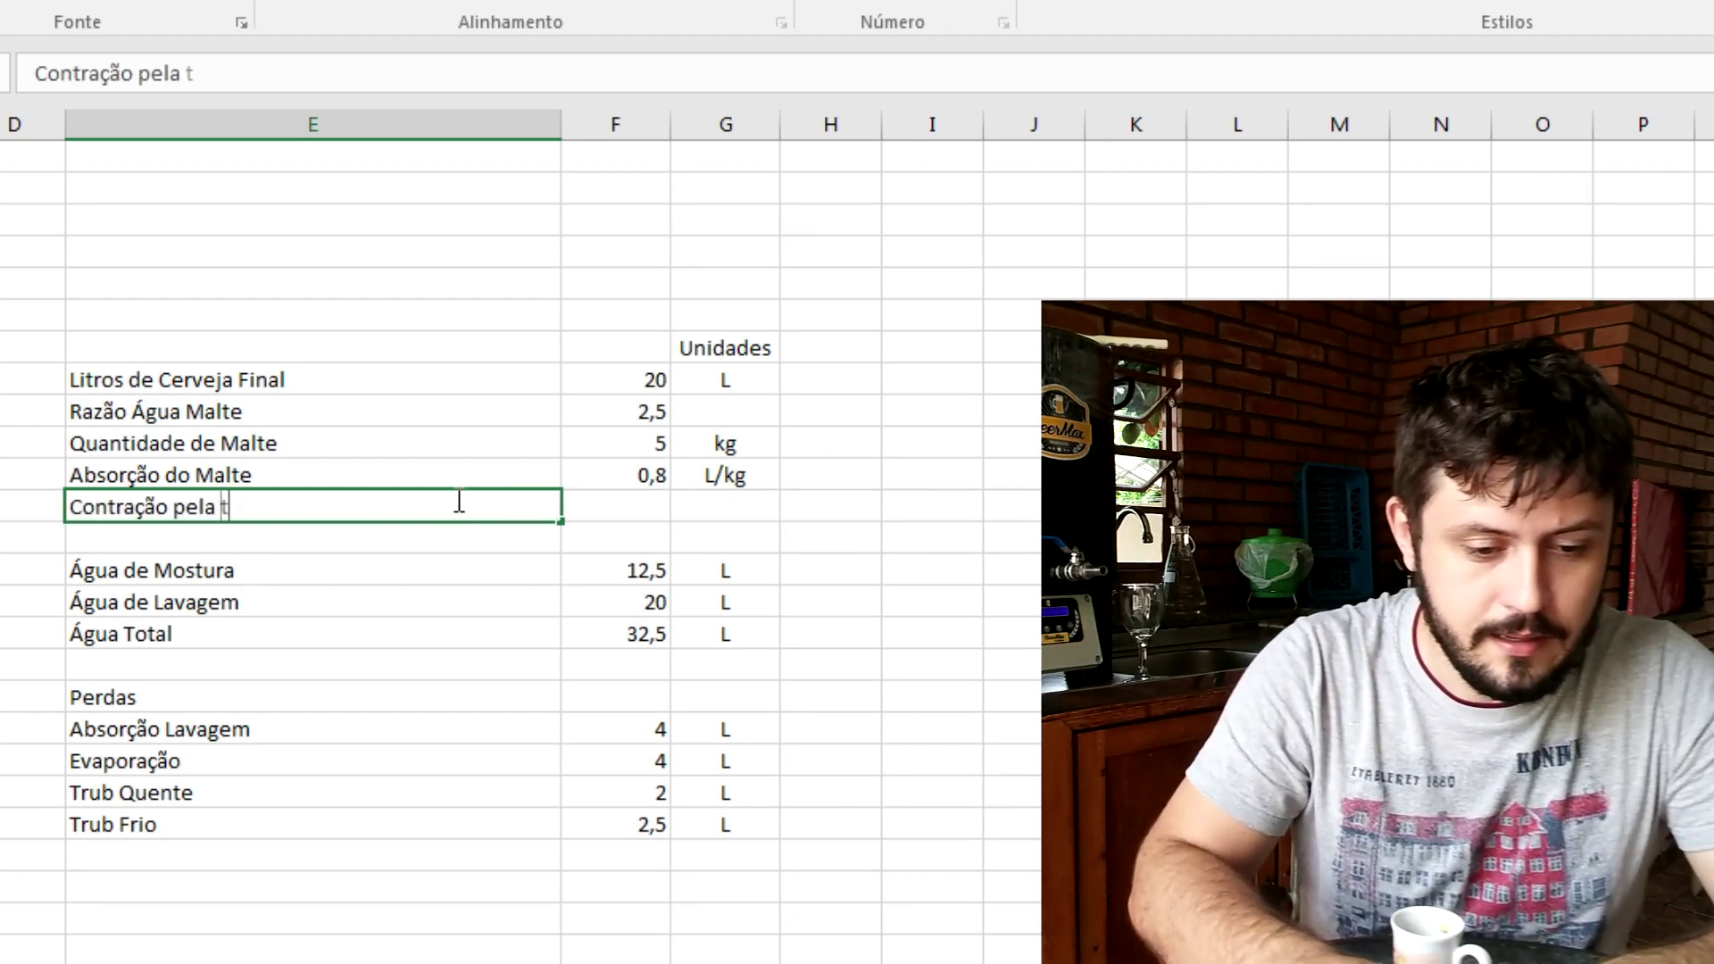
text(empetr)
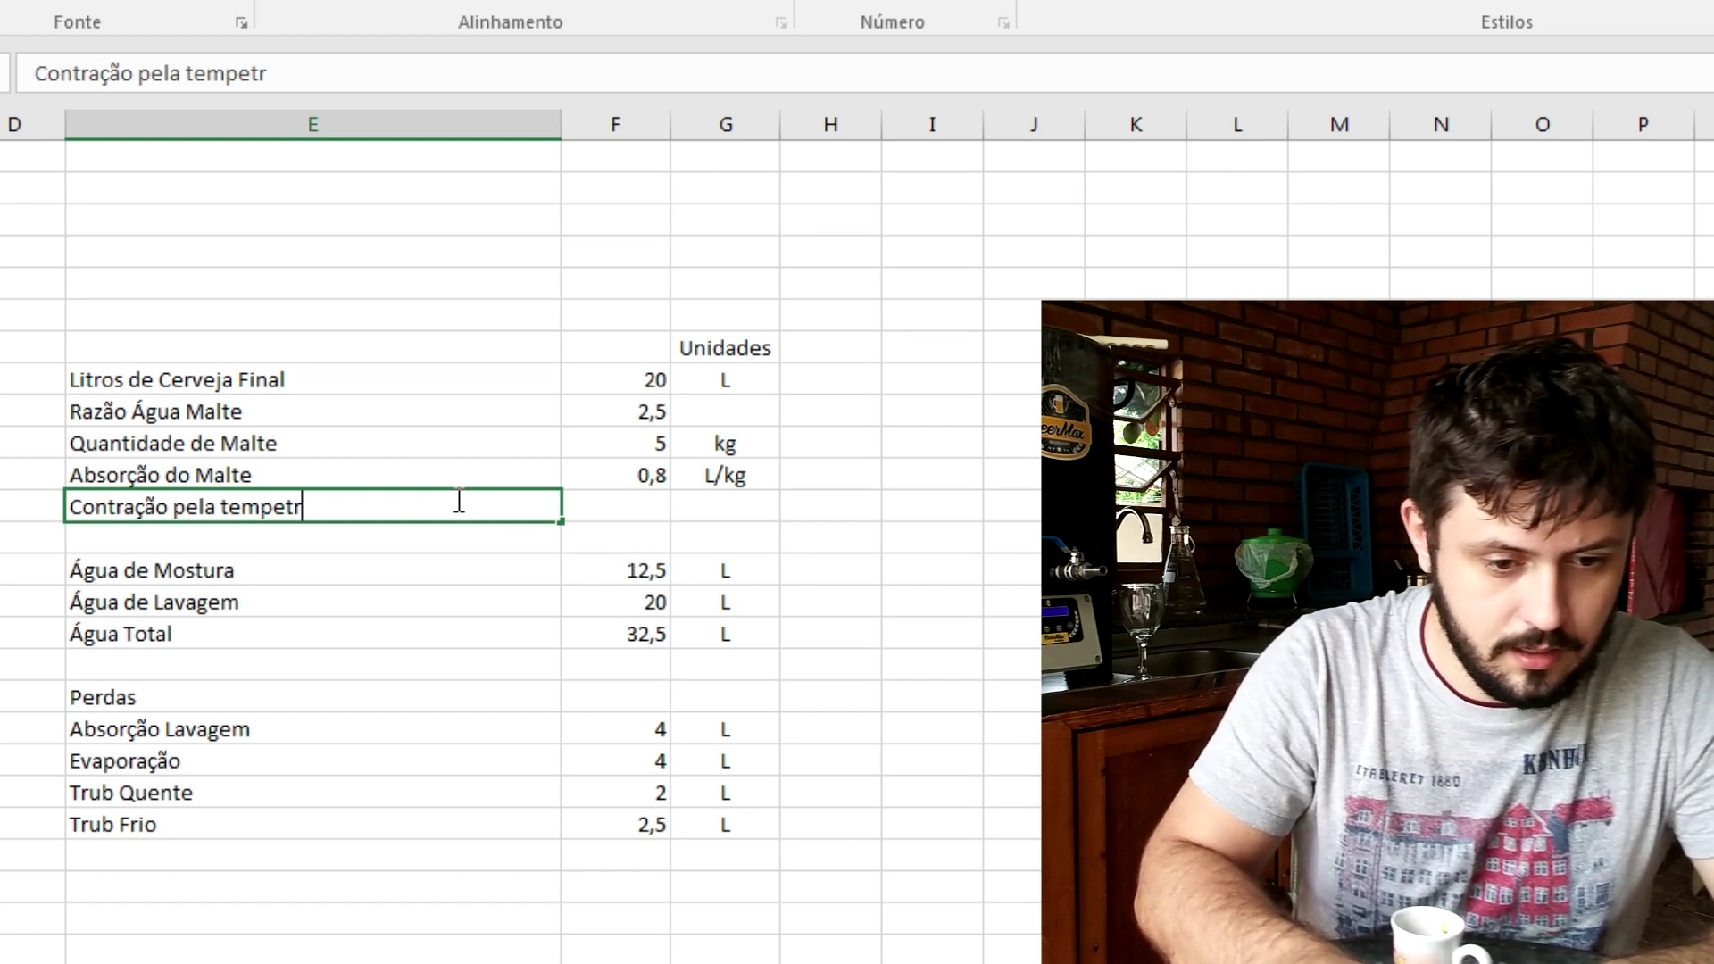
key(BackSpace)
key(BackSpace)
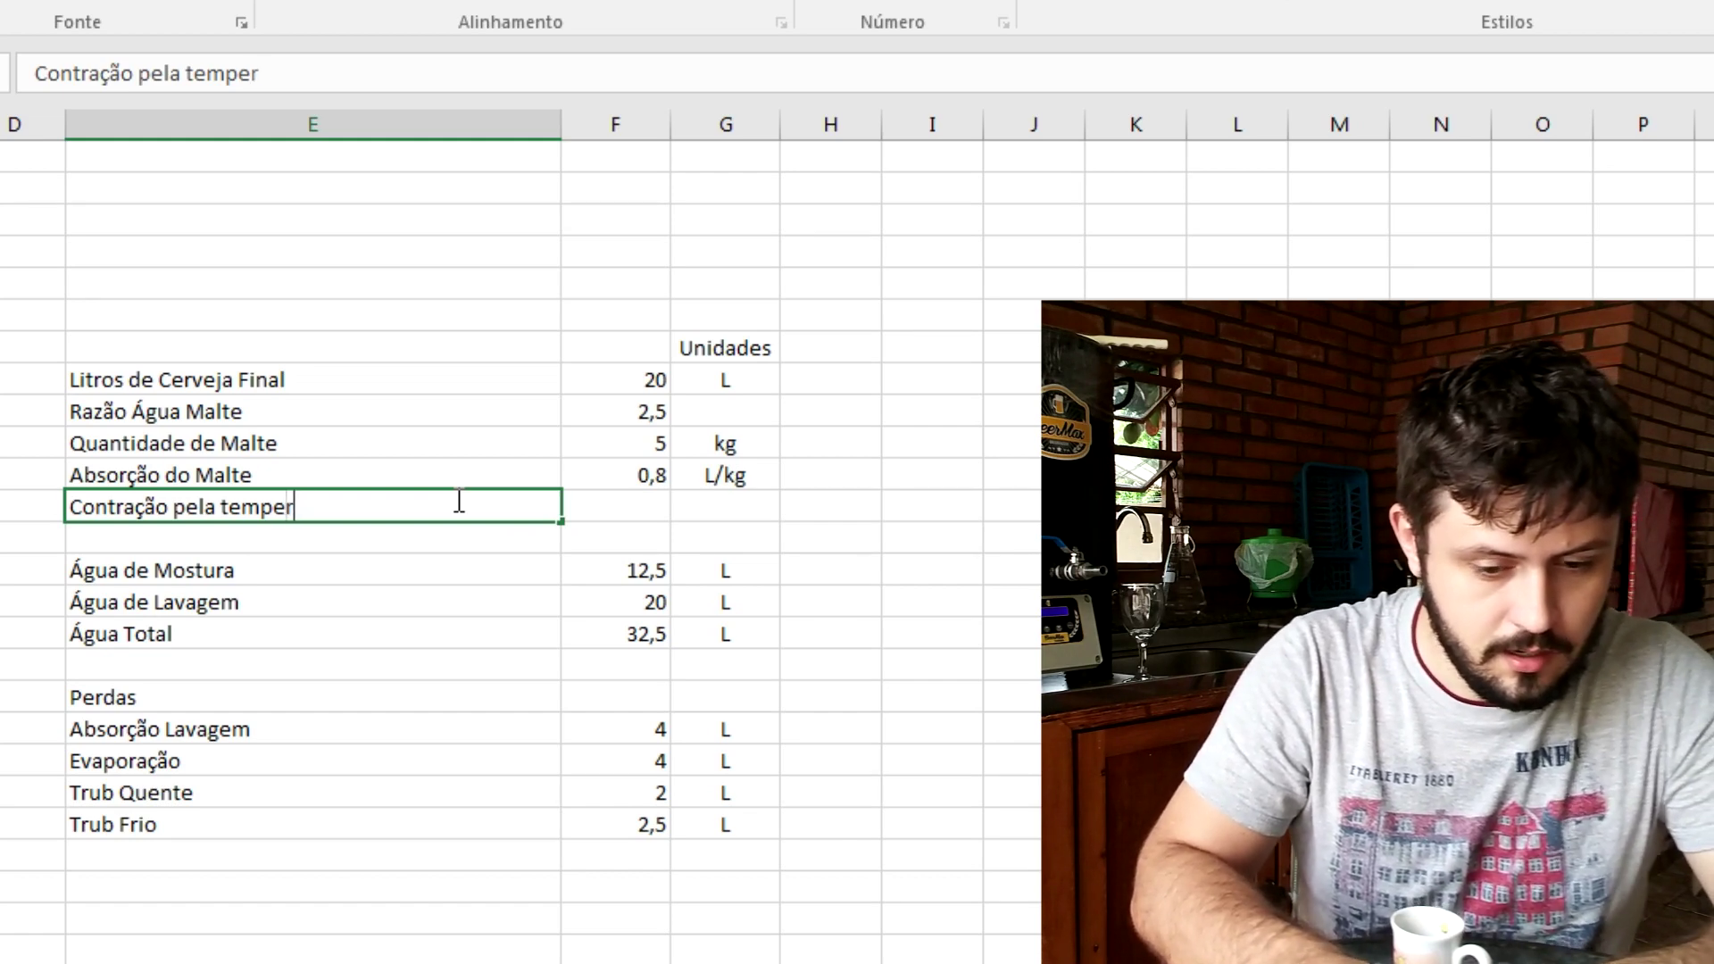
text(ratura)
key(Tab)
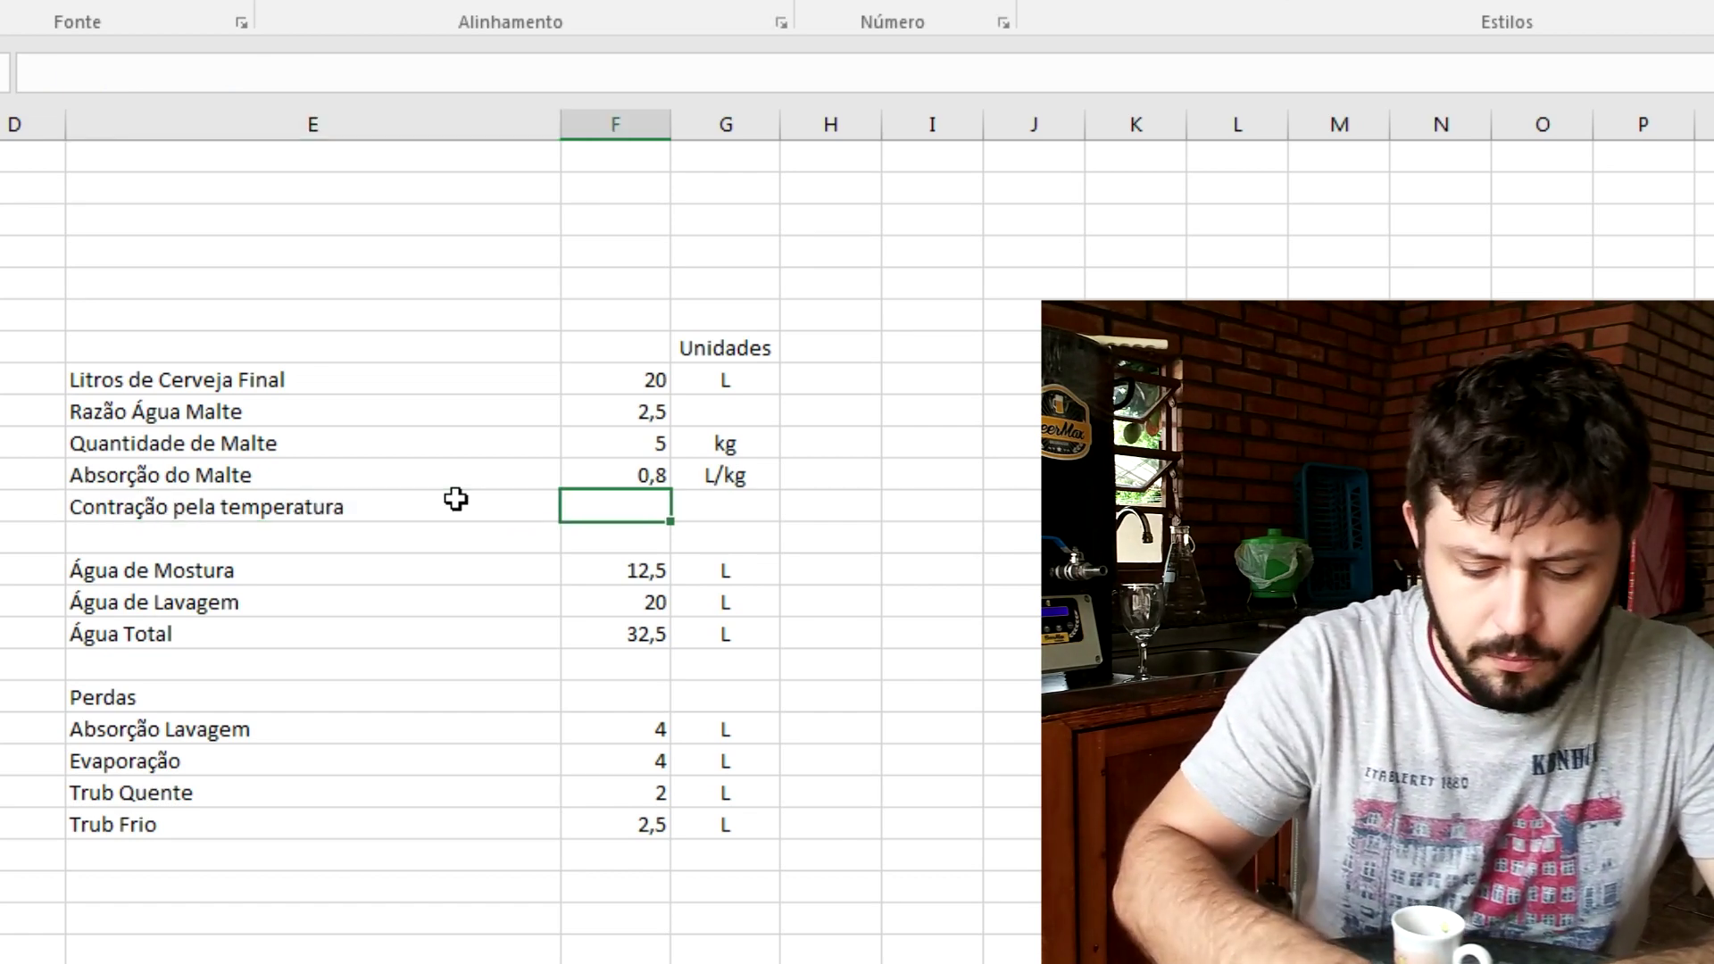
text(0,04)
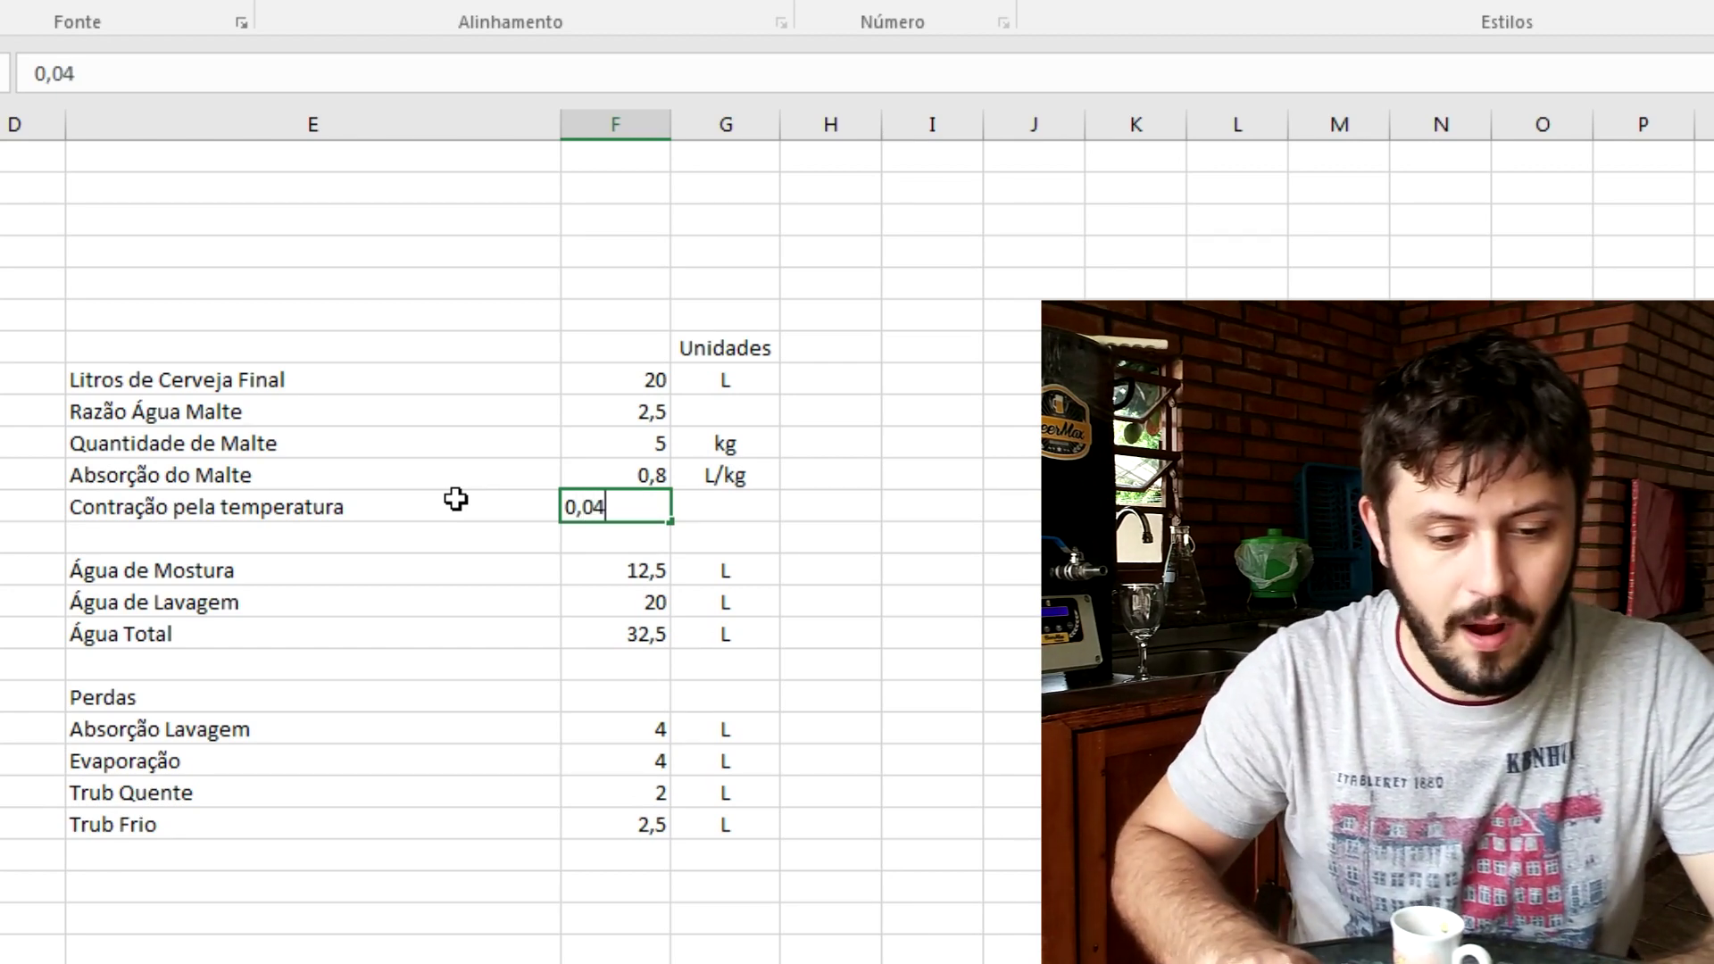
key(Tab)
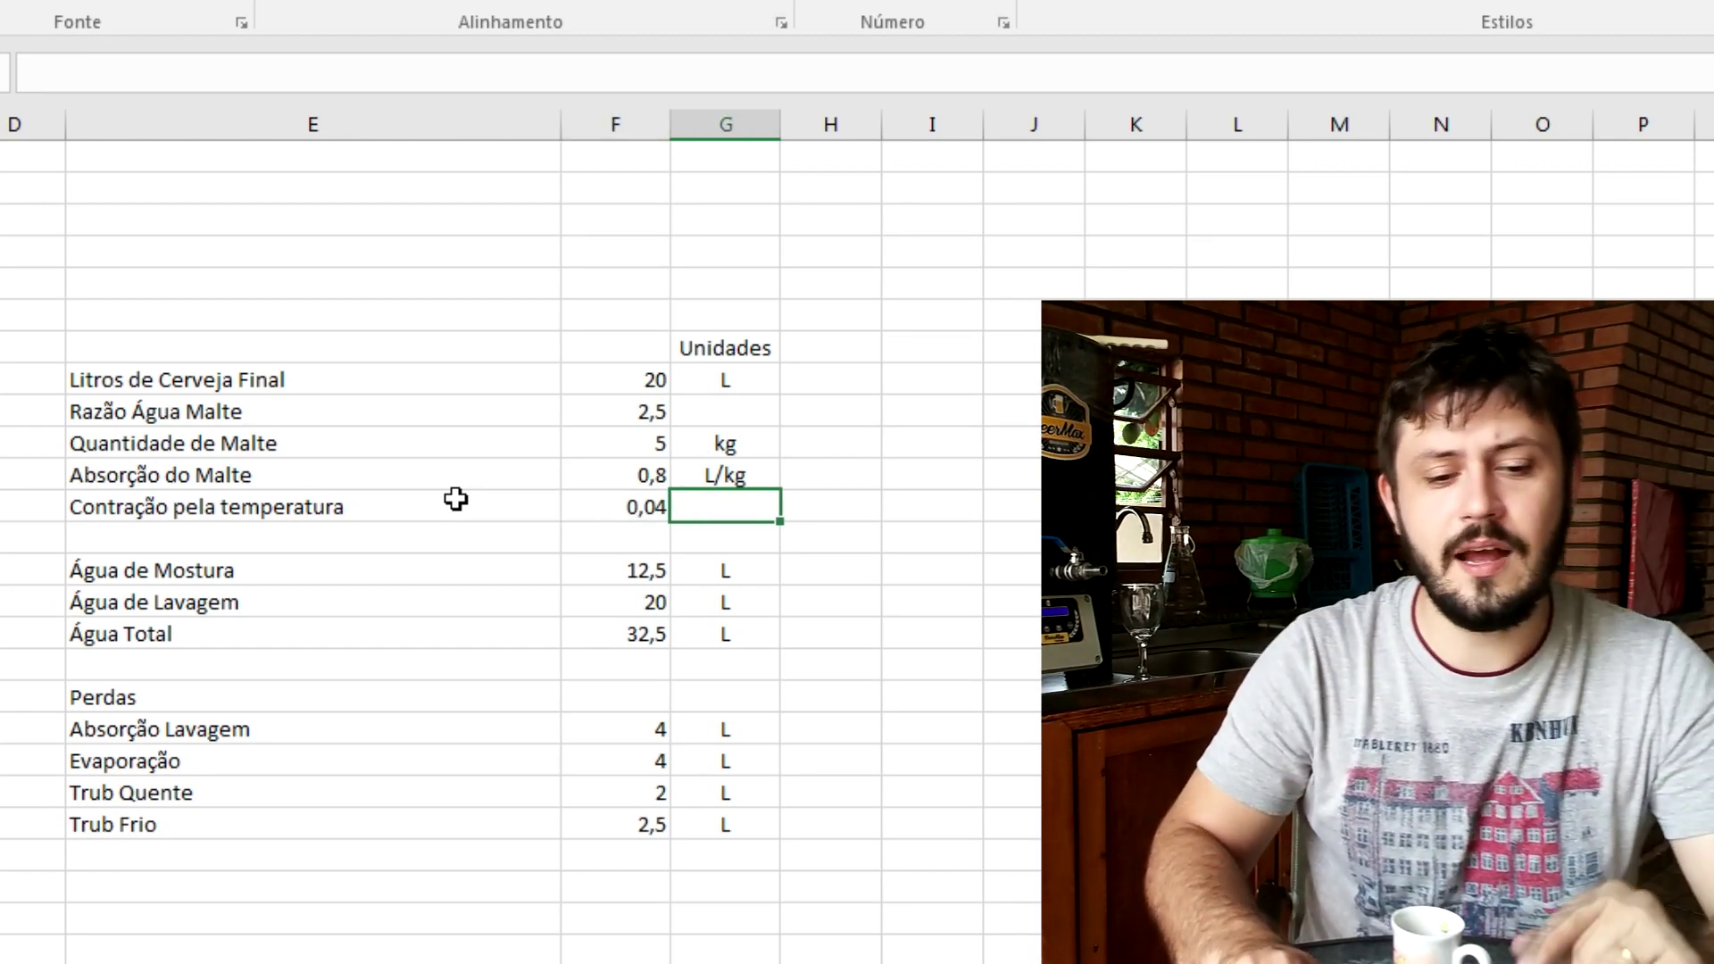
Label a new loss "Contração" in E23, below Trub Frio
key(Down)
key(Down)
key(Down)
key(Down)
key(Left)
key(Down)
key(Down)
key(Down)
key(Left)
key(Down)
key(Down)
key(Down)
key(Down)
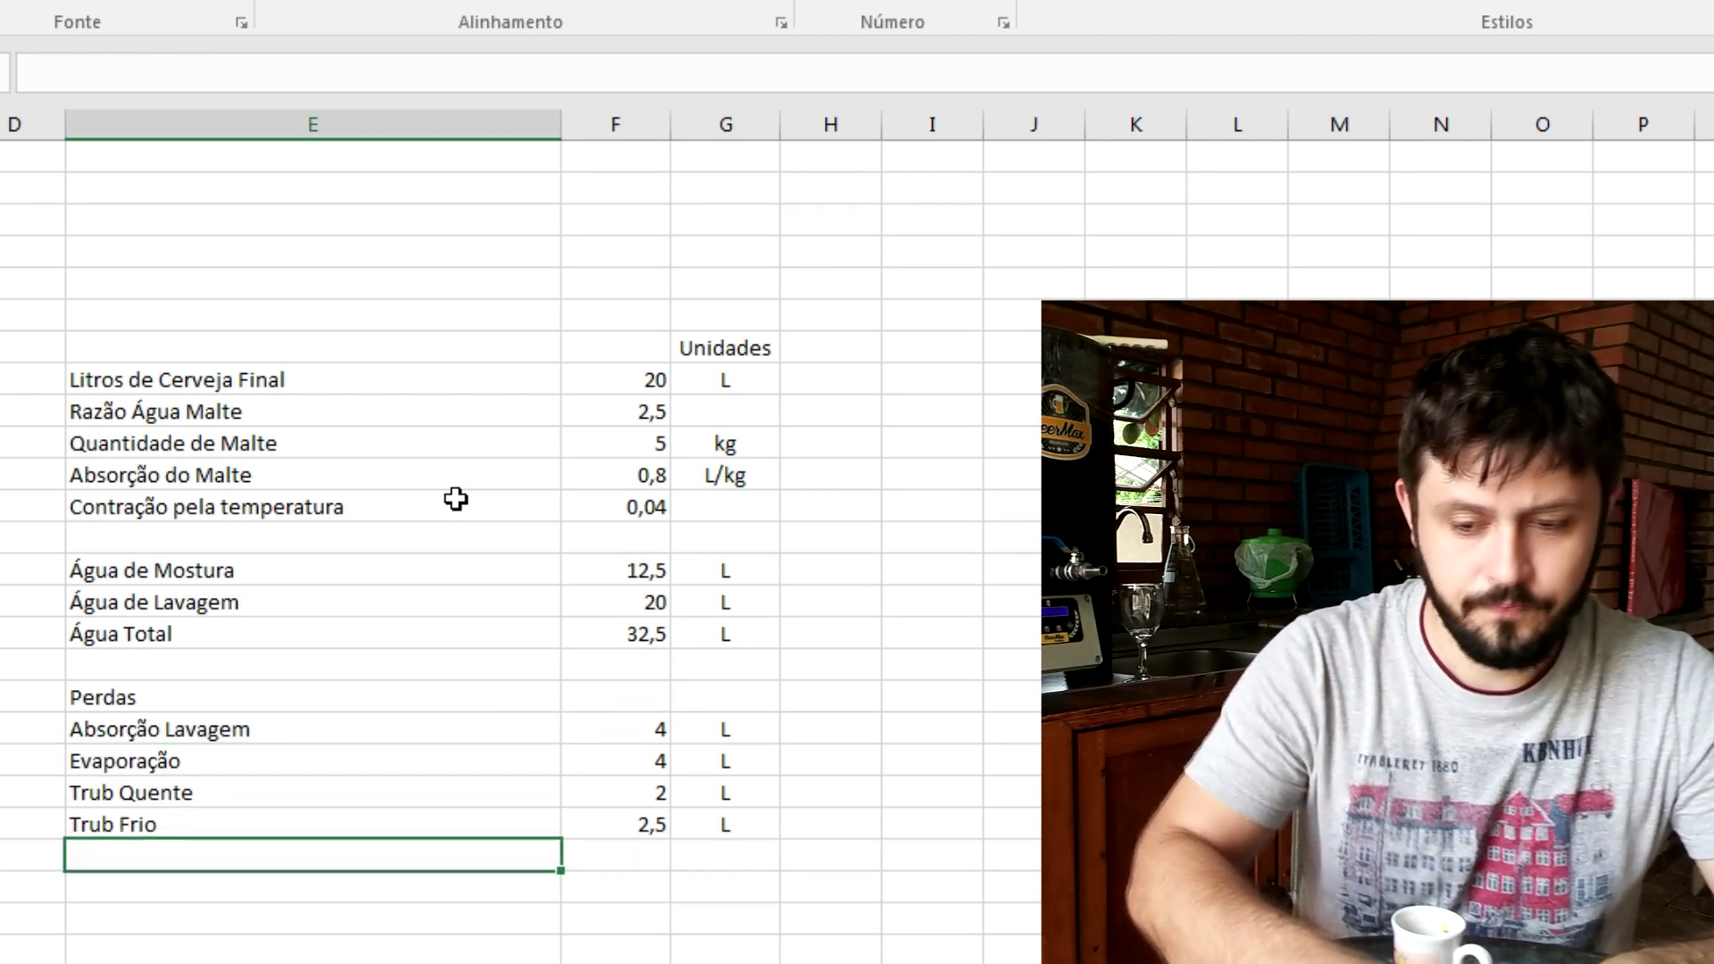
text(COntraç)
key(BackSpace)
key(BackSpace)
key(BackSpace)
key(BackSpace)
key(BackSpace)
key(BackSpace)
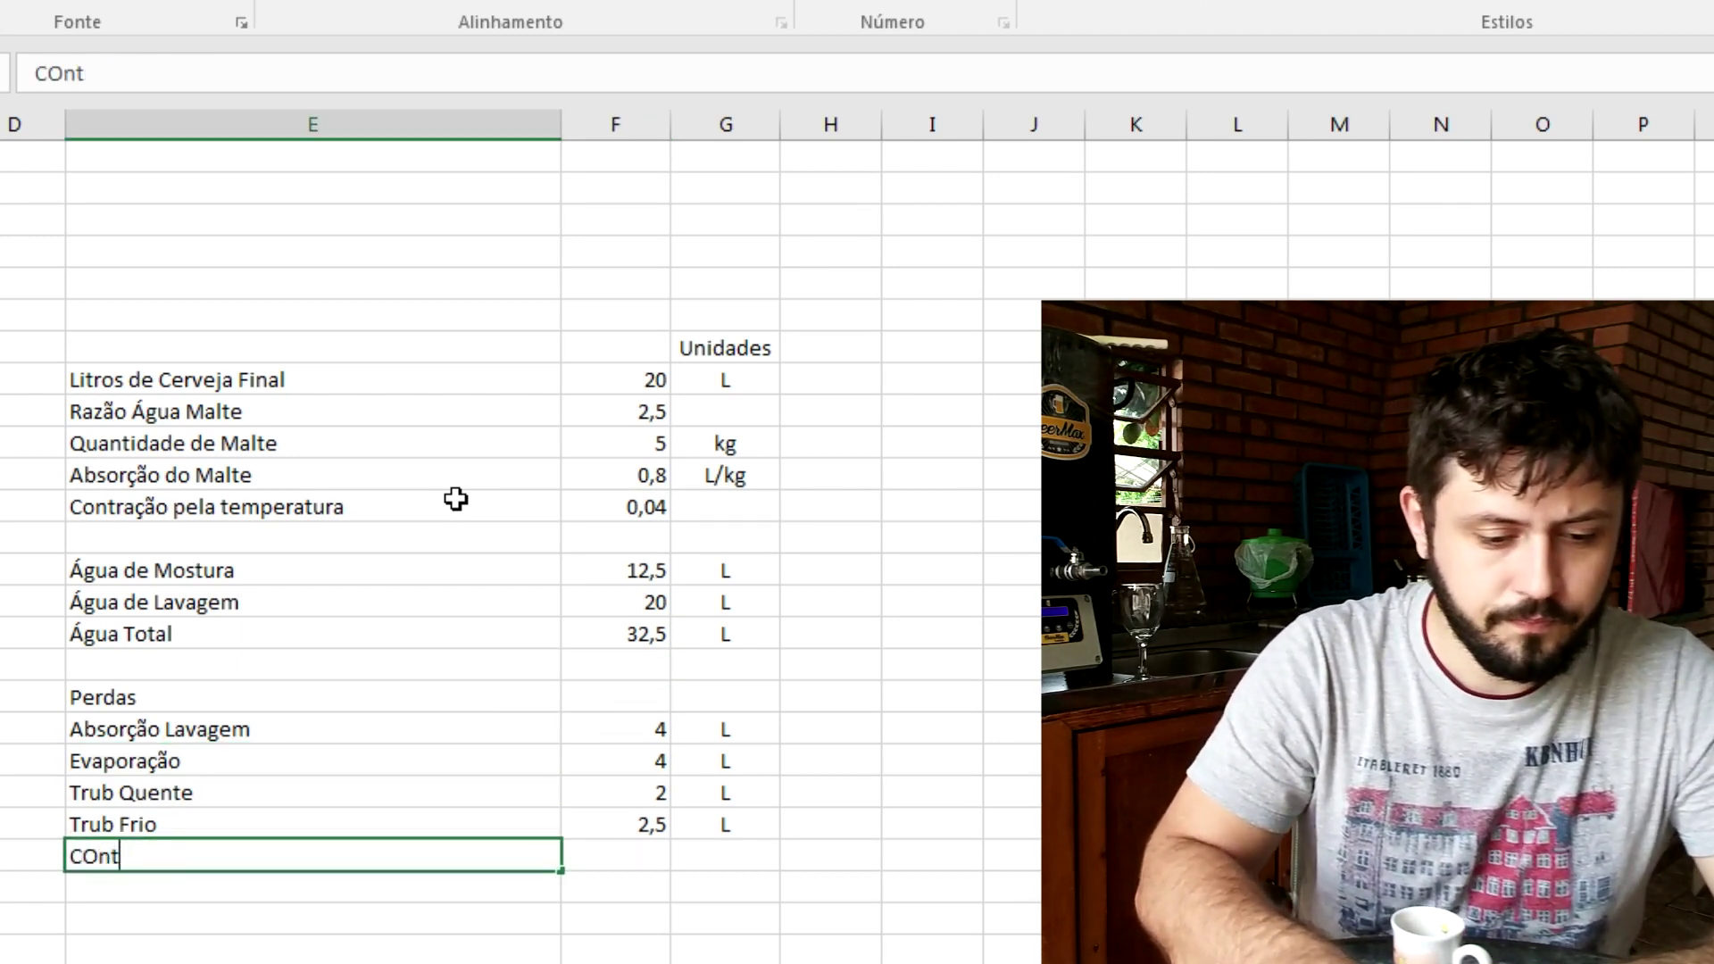
text(n)
key(BackSpace)
text(ot)
key(BackSpace)
text(ntração)
key(BackSpace)
key(BackSpace)
key(BackSpace)
key(BackSpace)
key(BackSpace)
key(BackSpace)
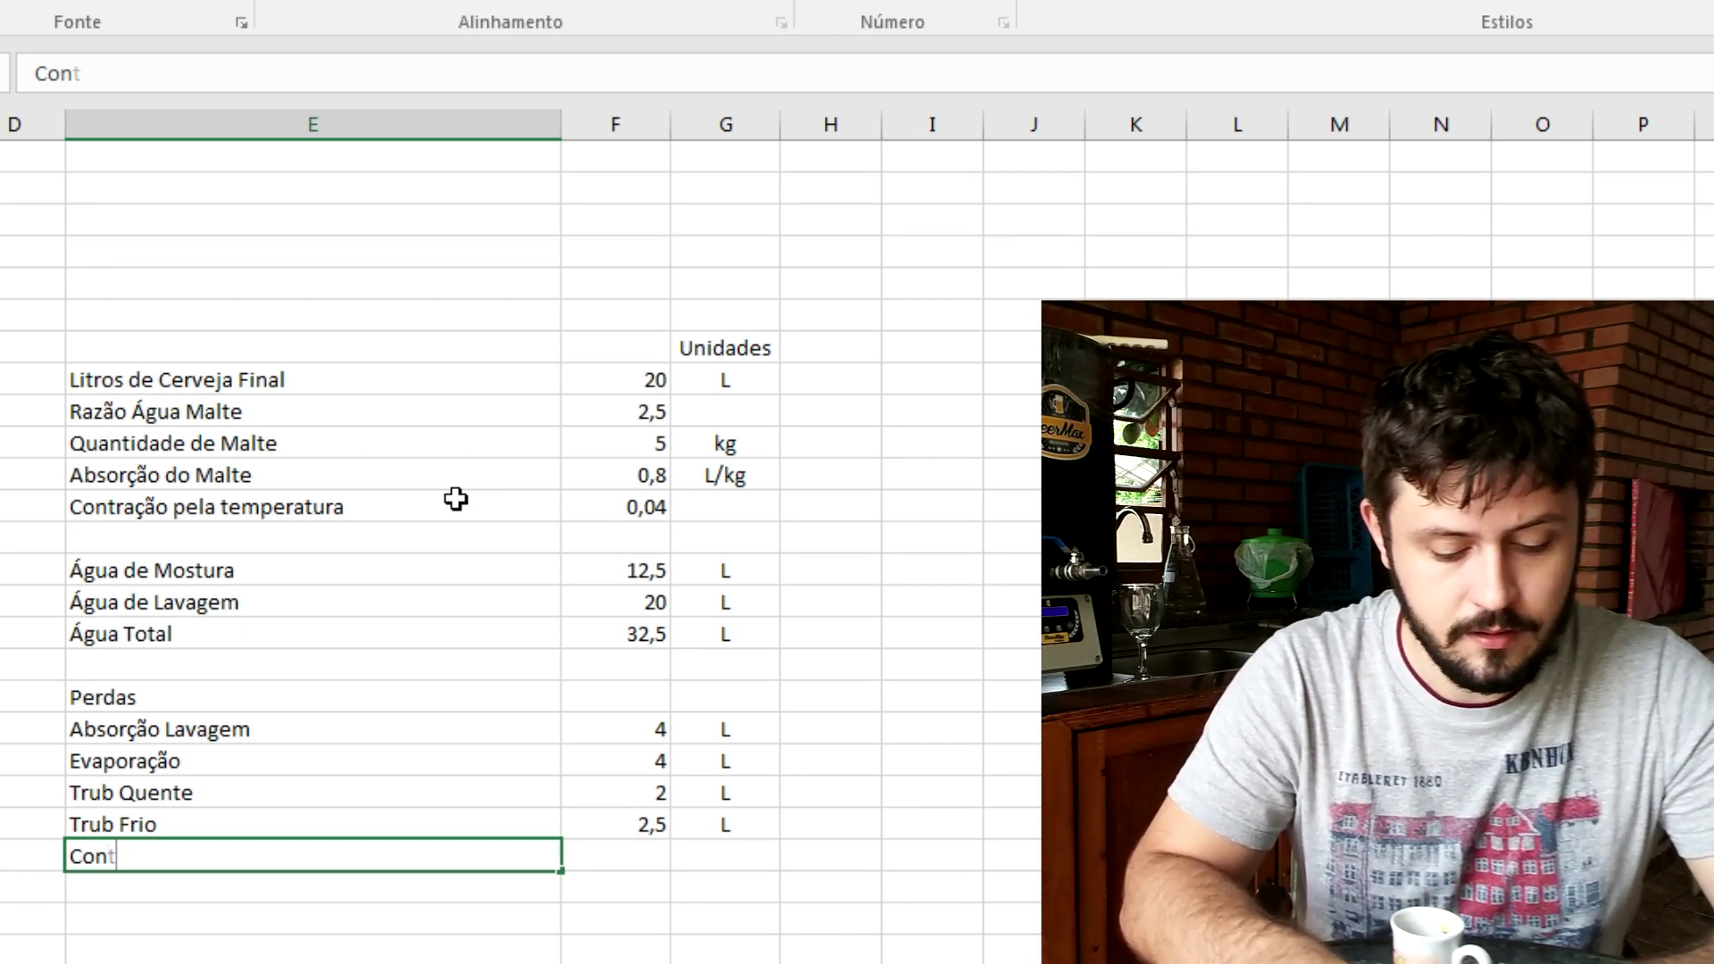
text(traç)
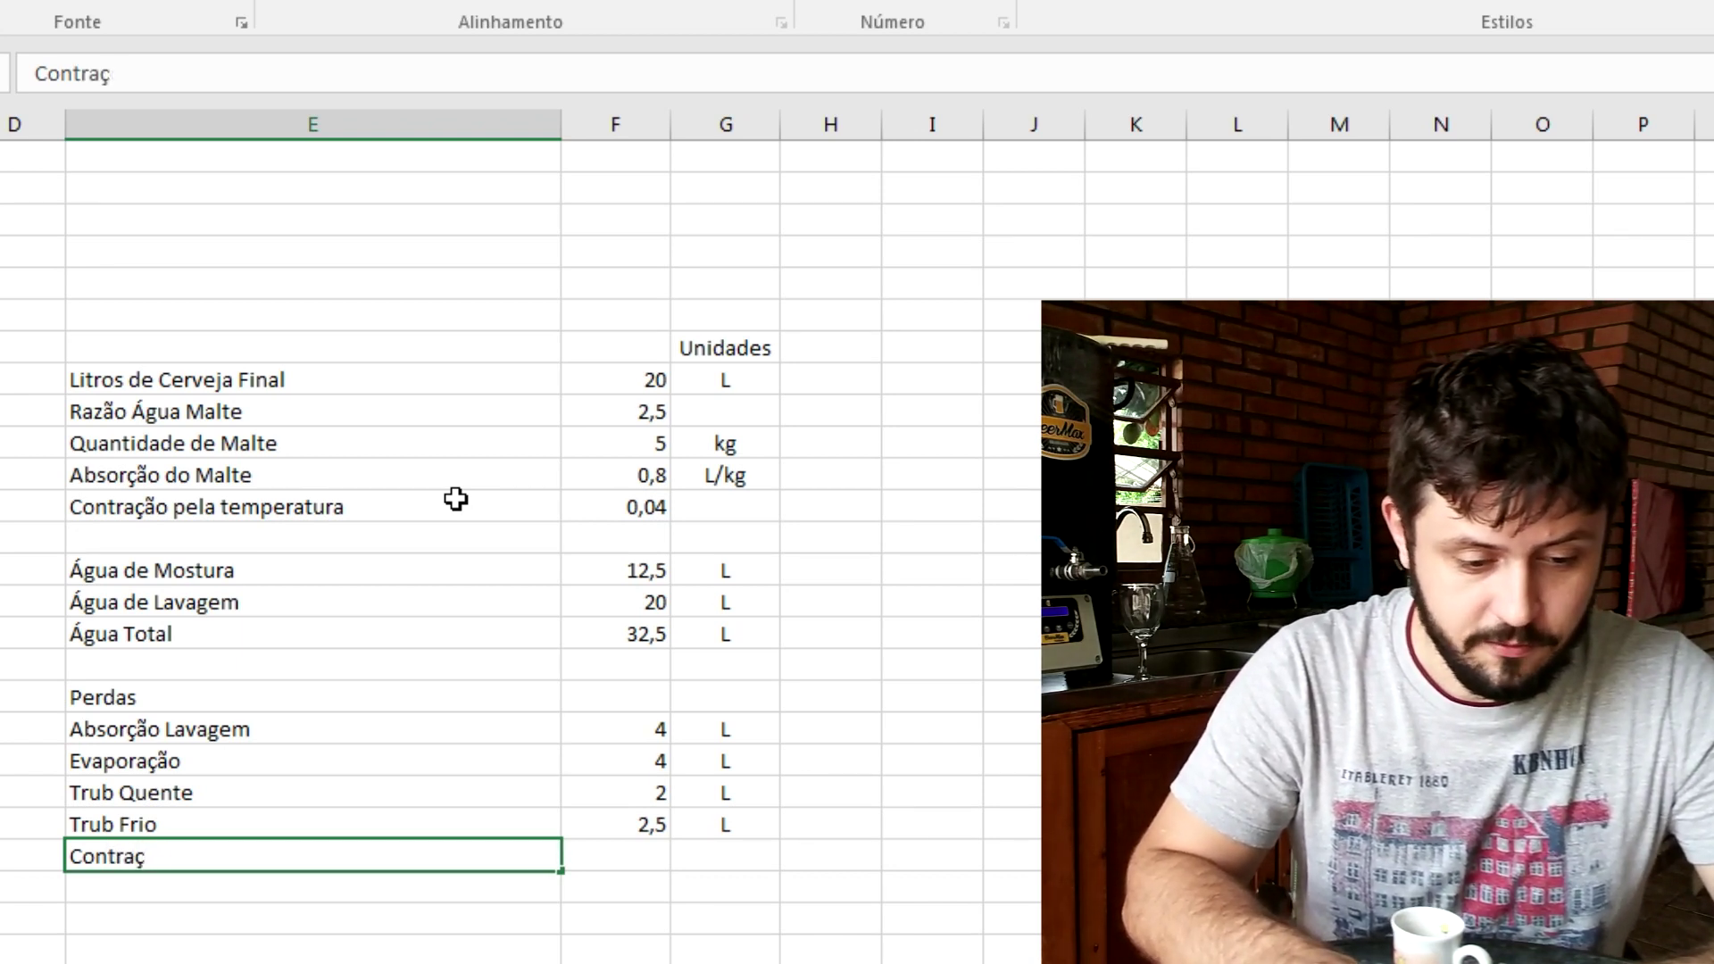
text(ão)
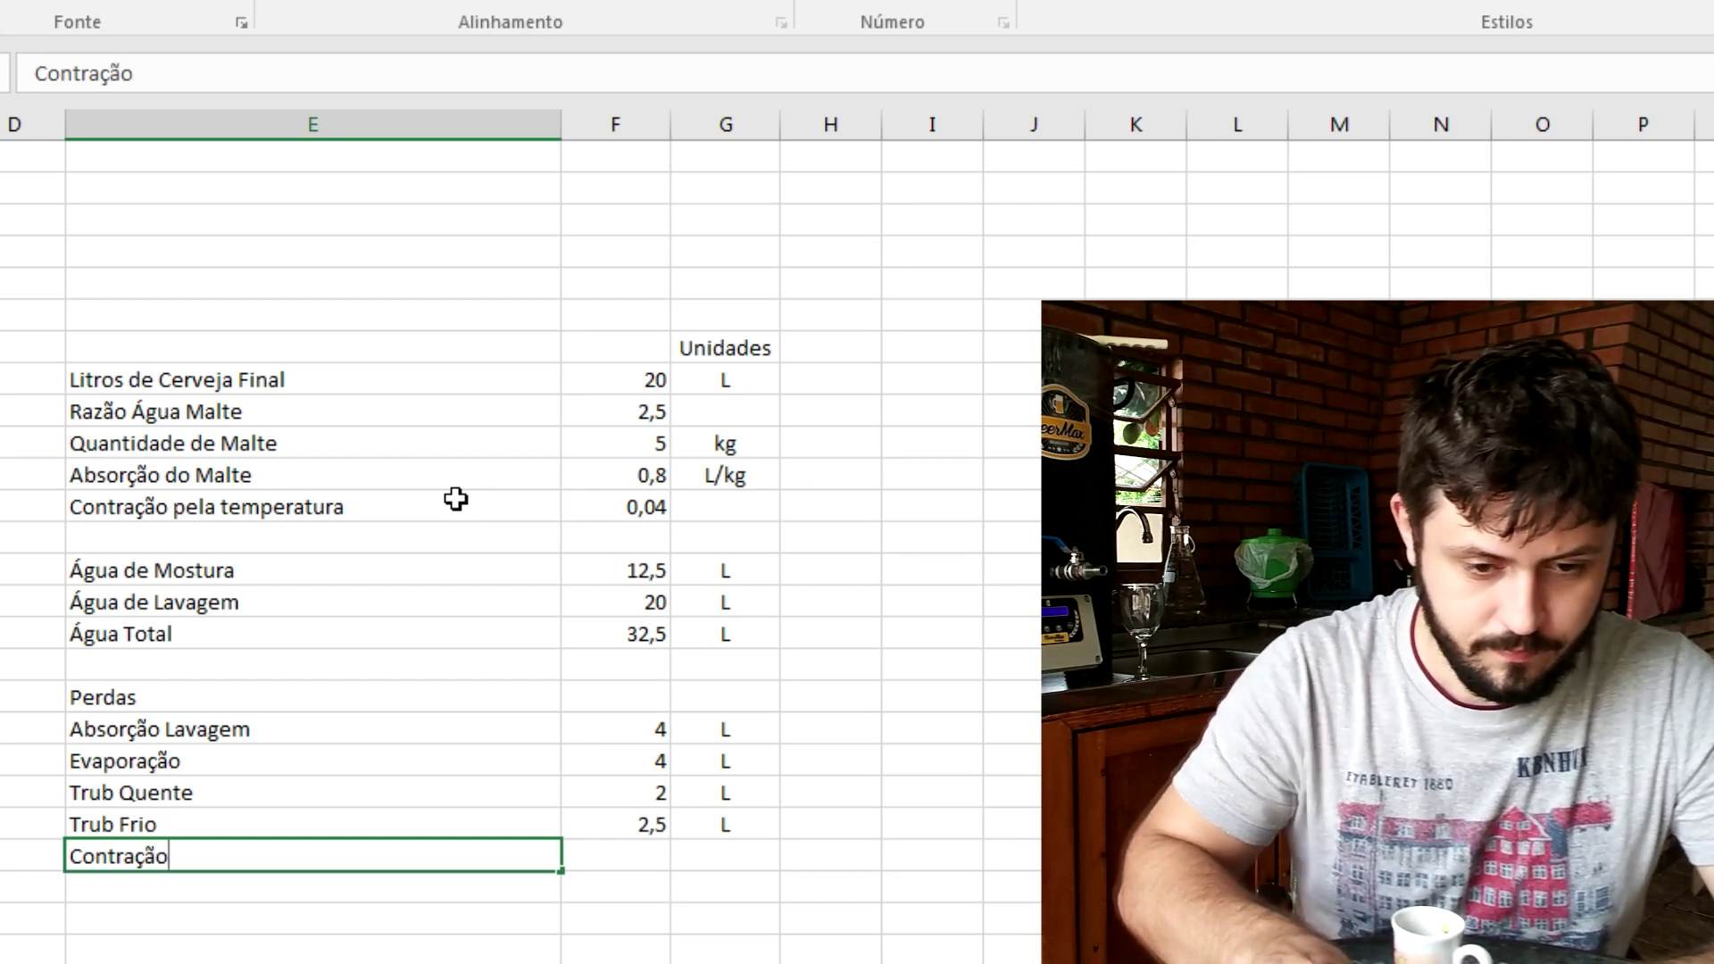
key(Tab)
Enter the formula =(F8+F20+F21+F22) in F23 to sum the final beer, evaporation and both trub volumes
text(=)
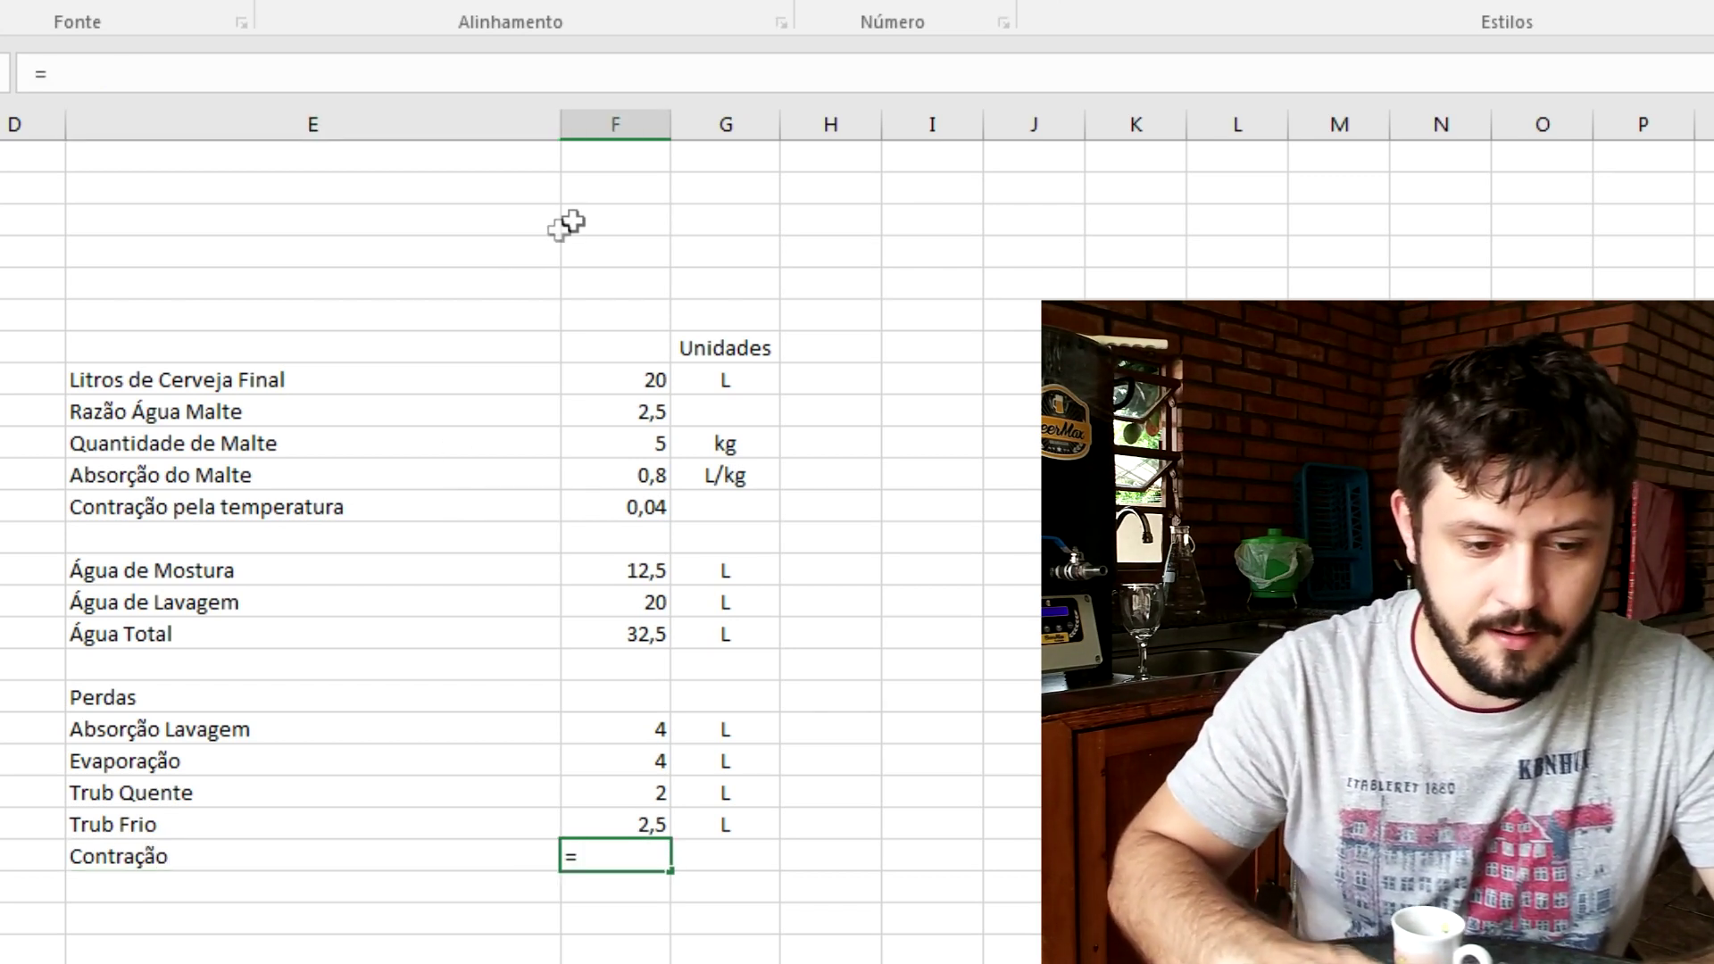
click(645, 381)
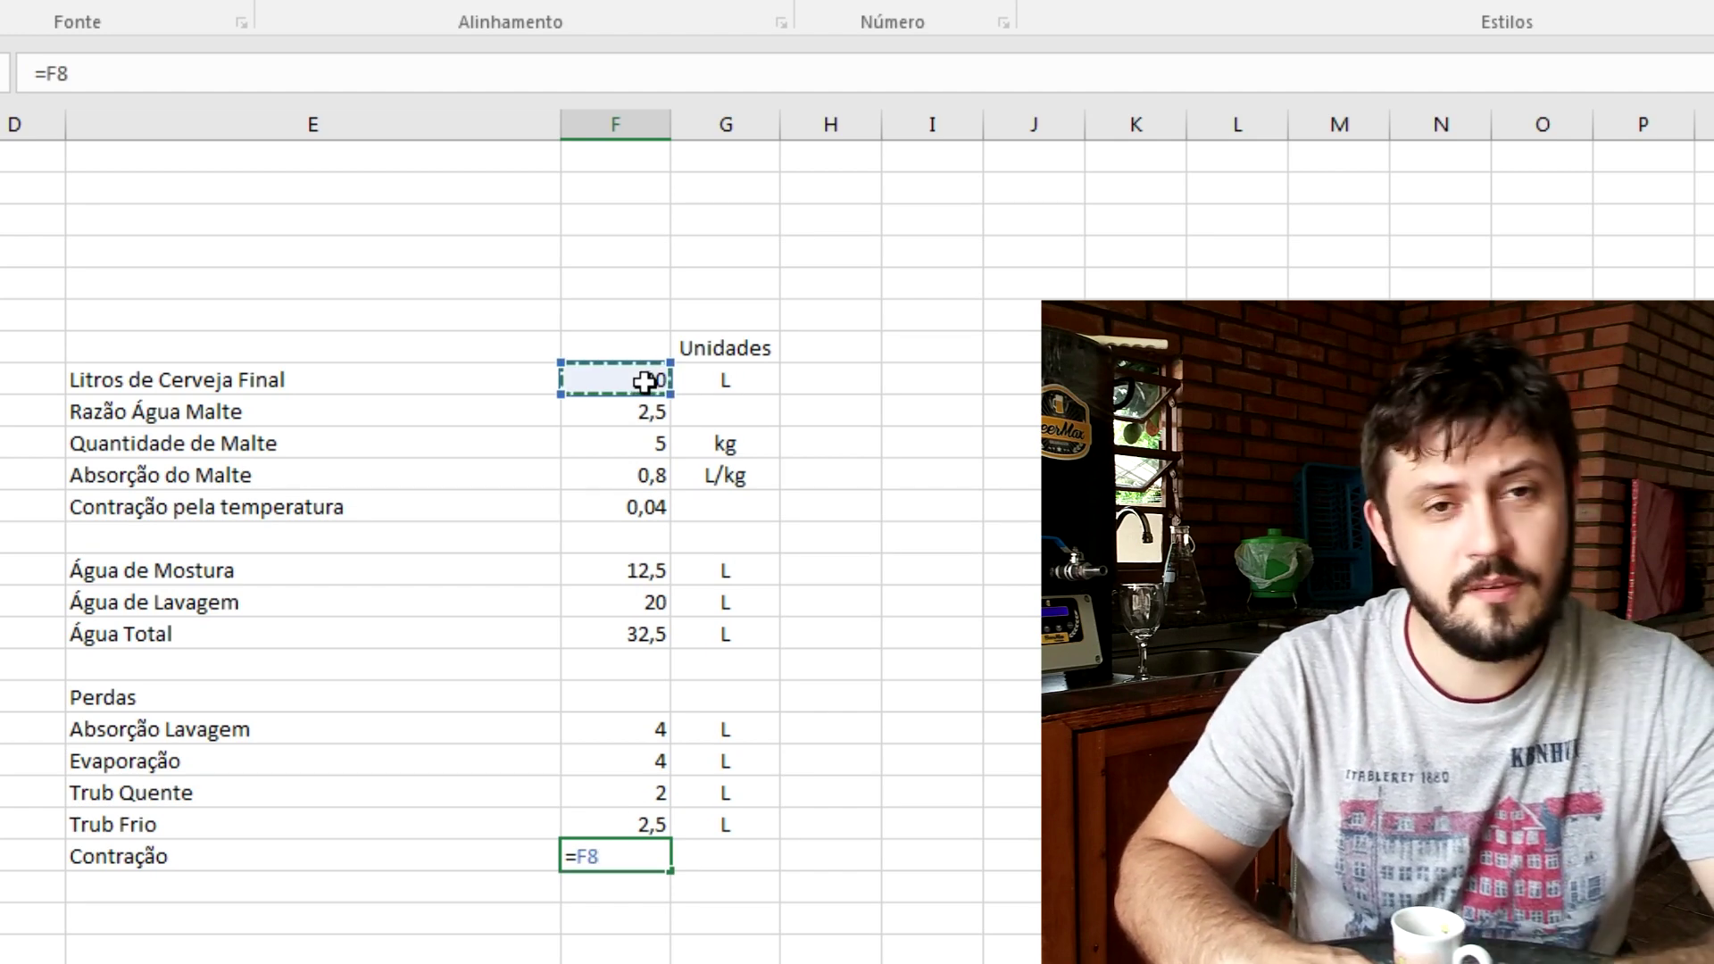
text(+)
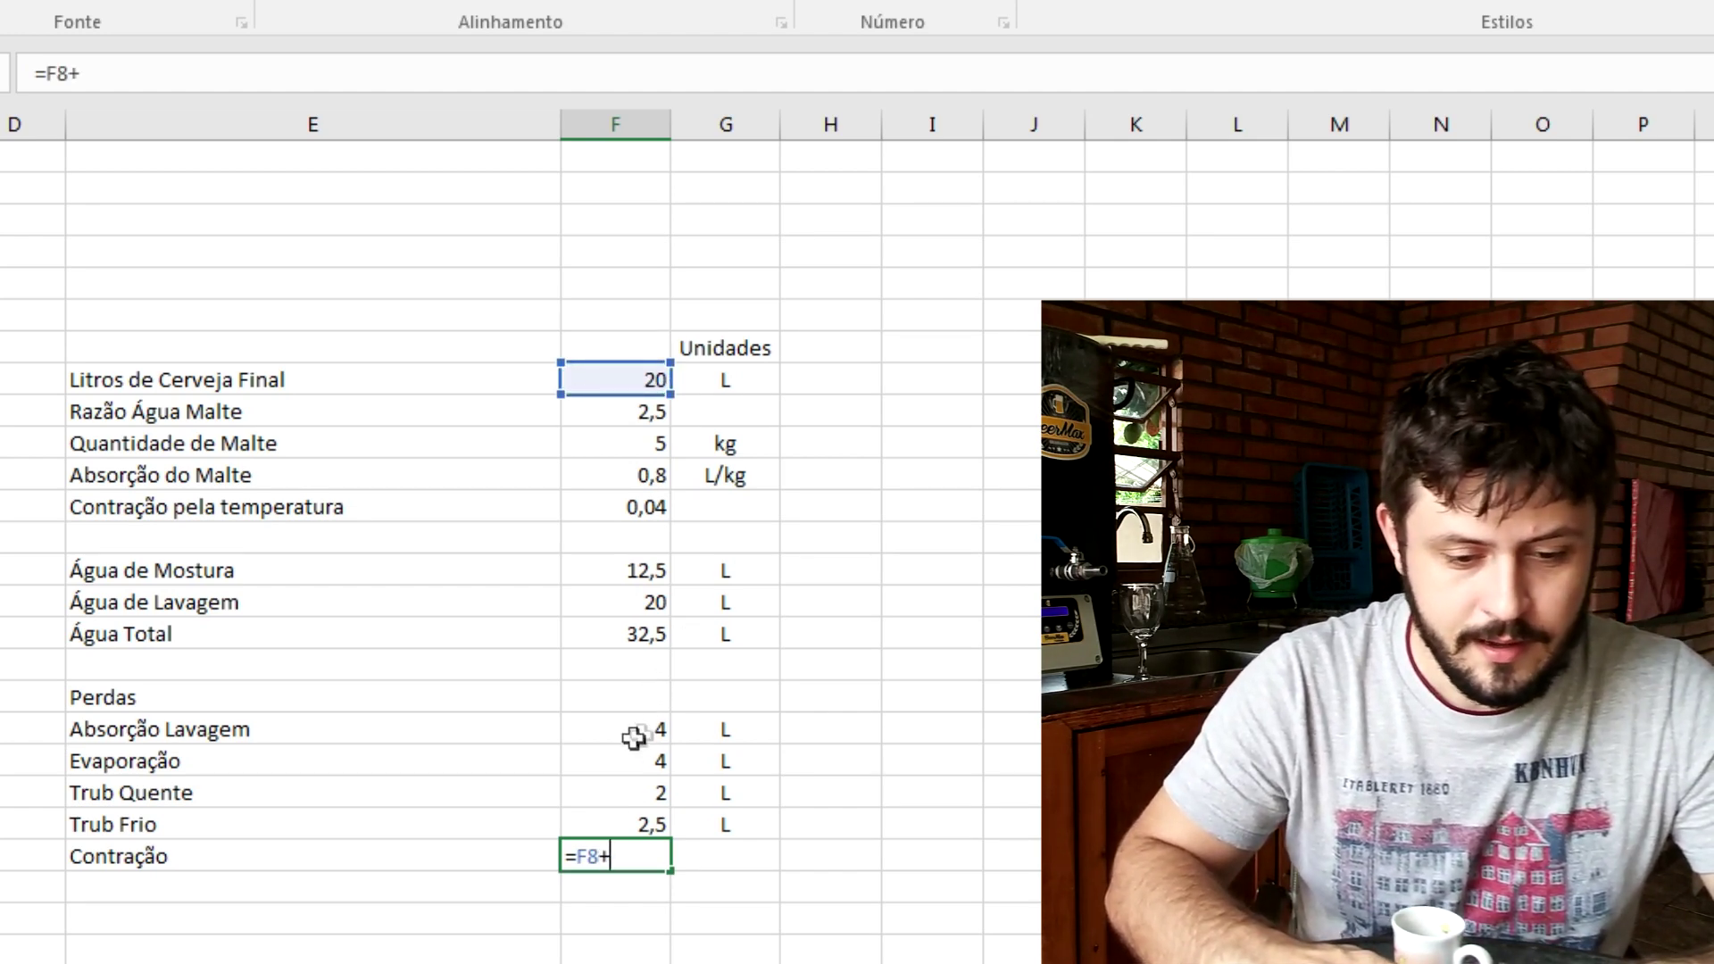
click(640, 764)
text(+)
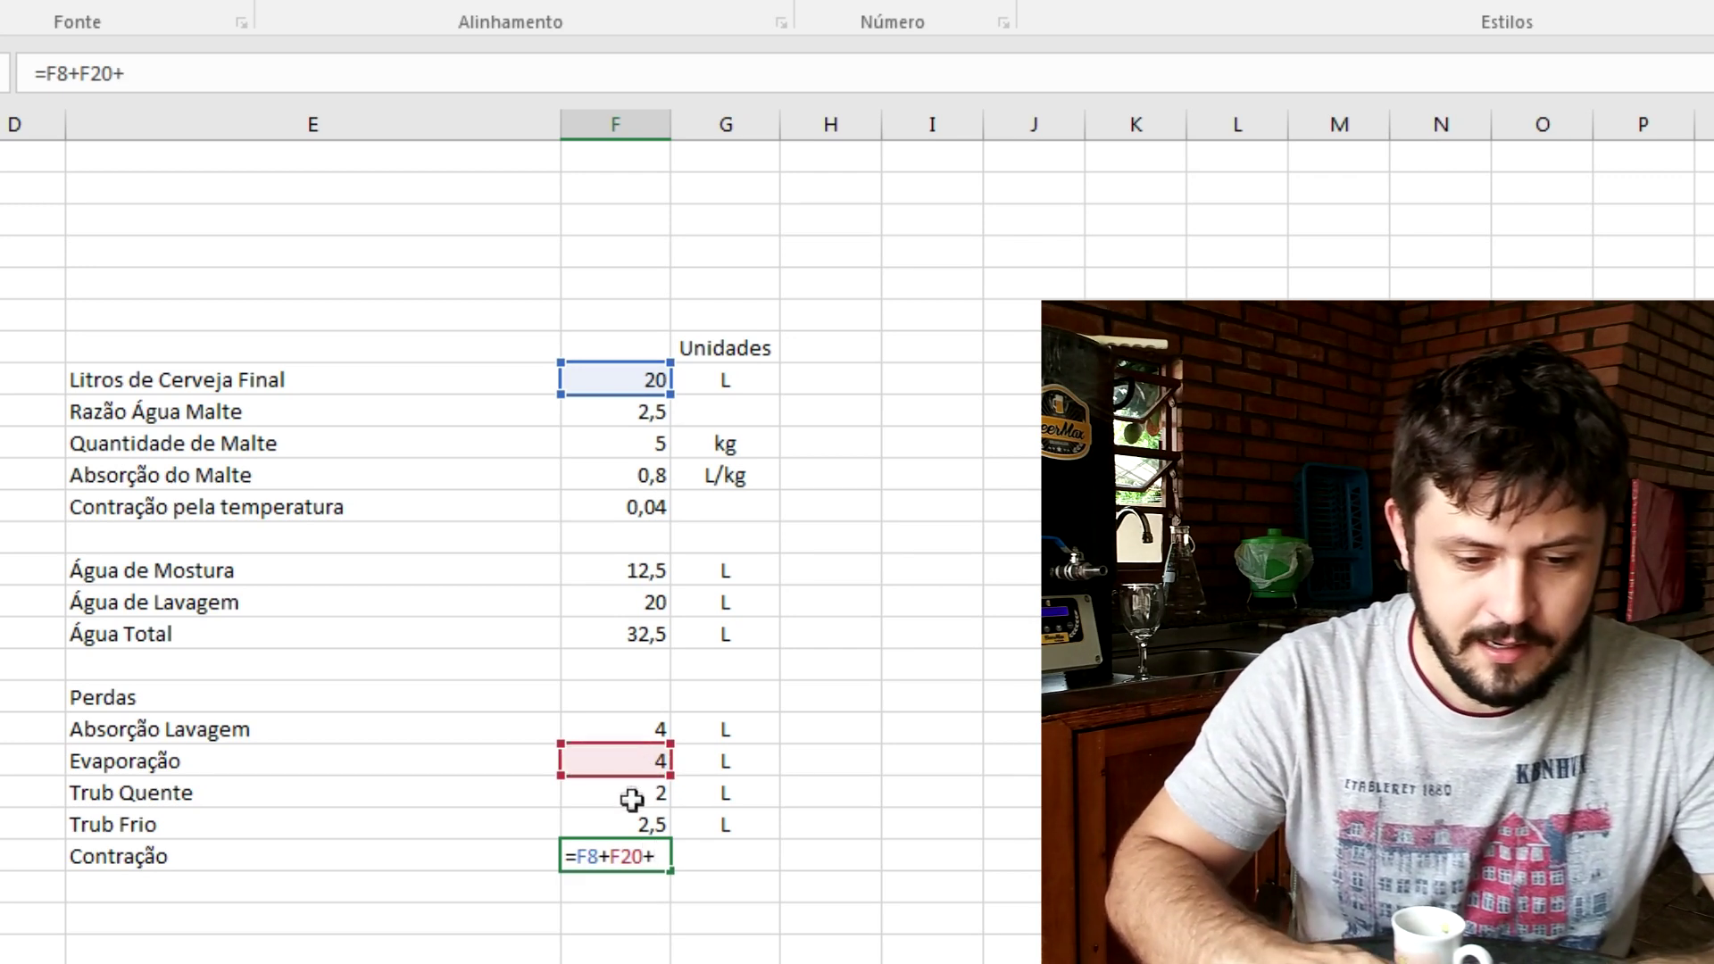
click(631, 790)
text(+)
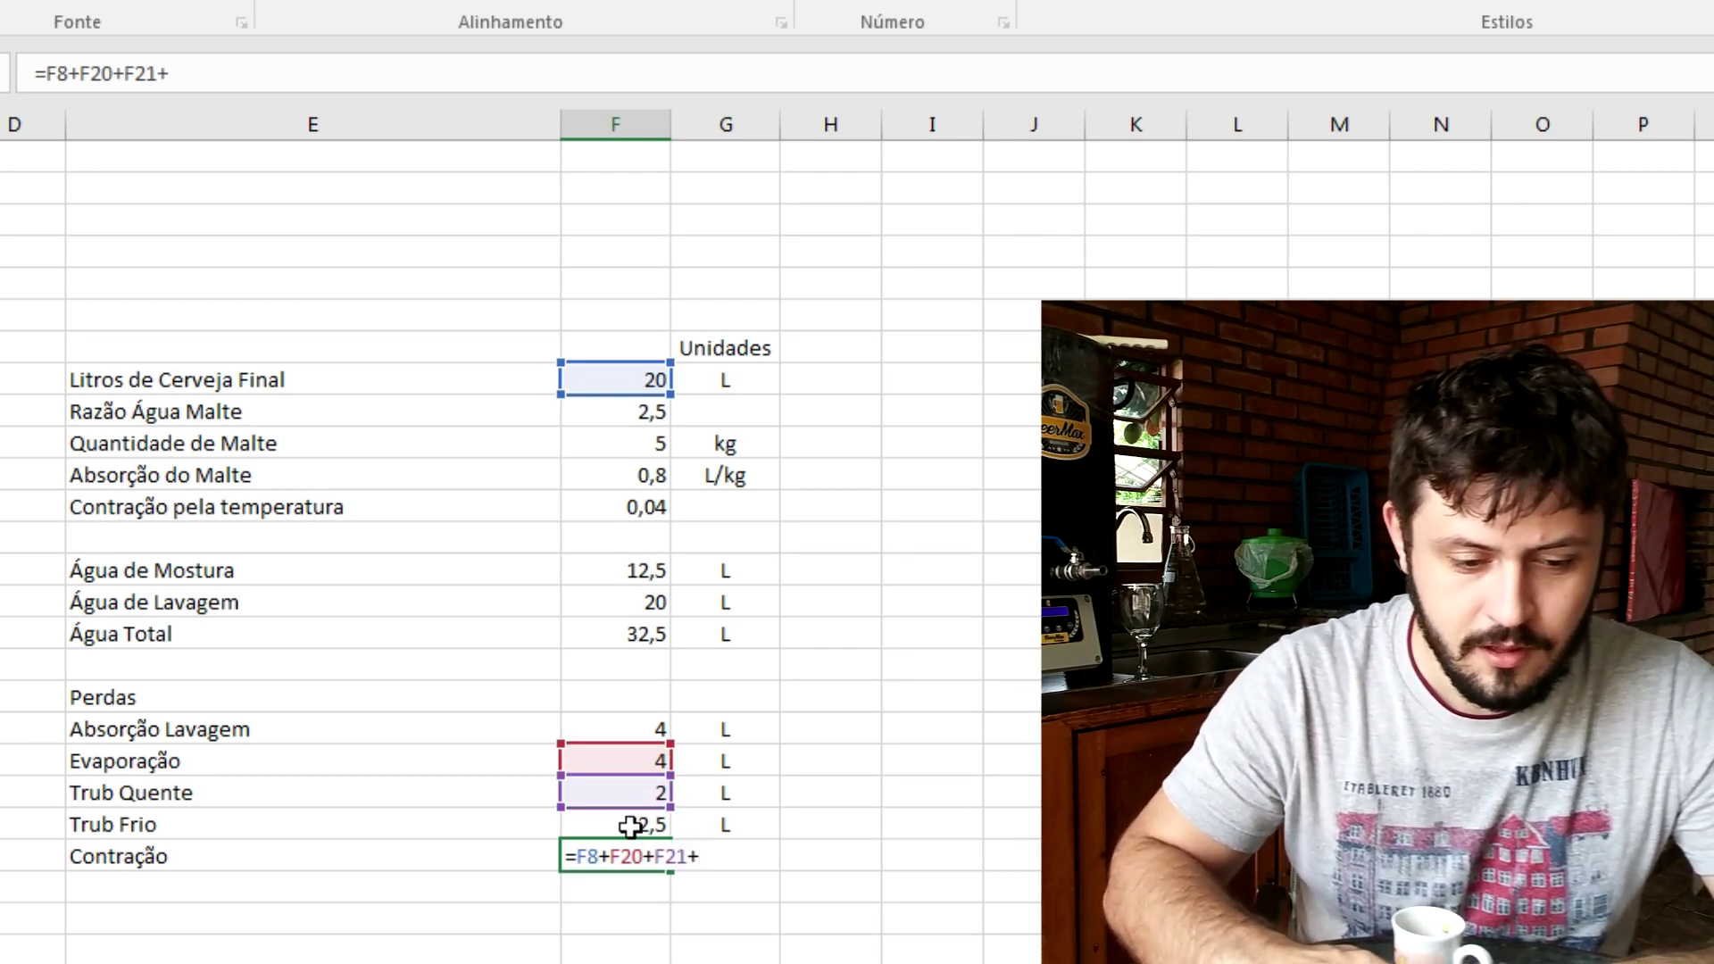
click(632, 821)
text(+)
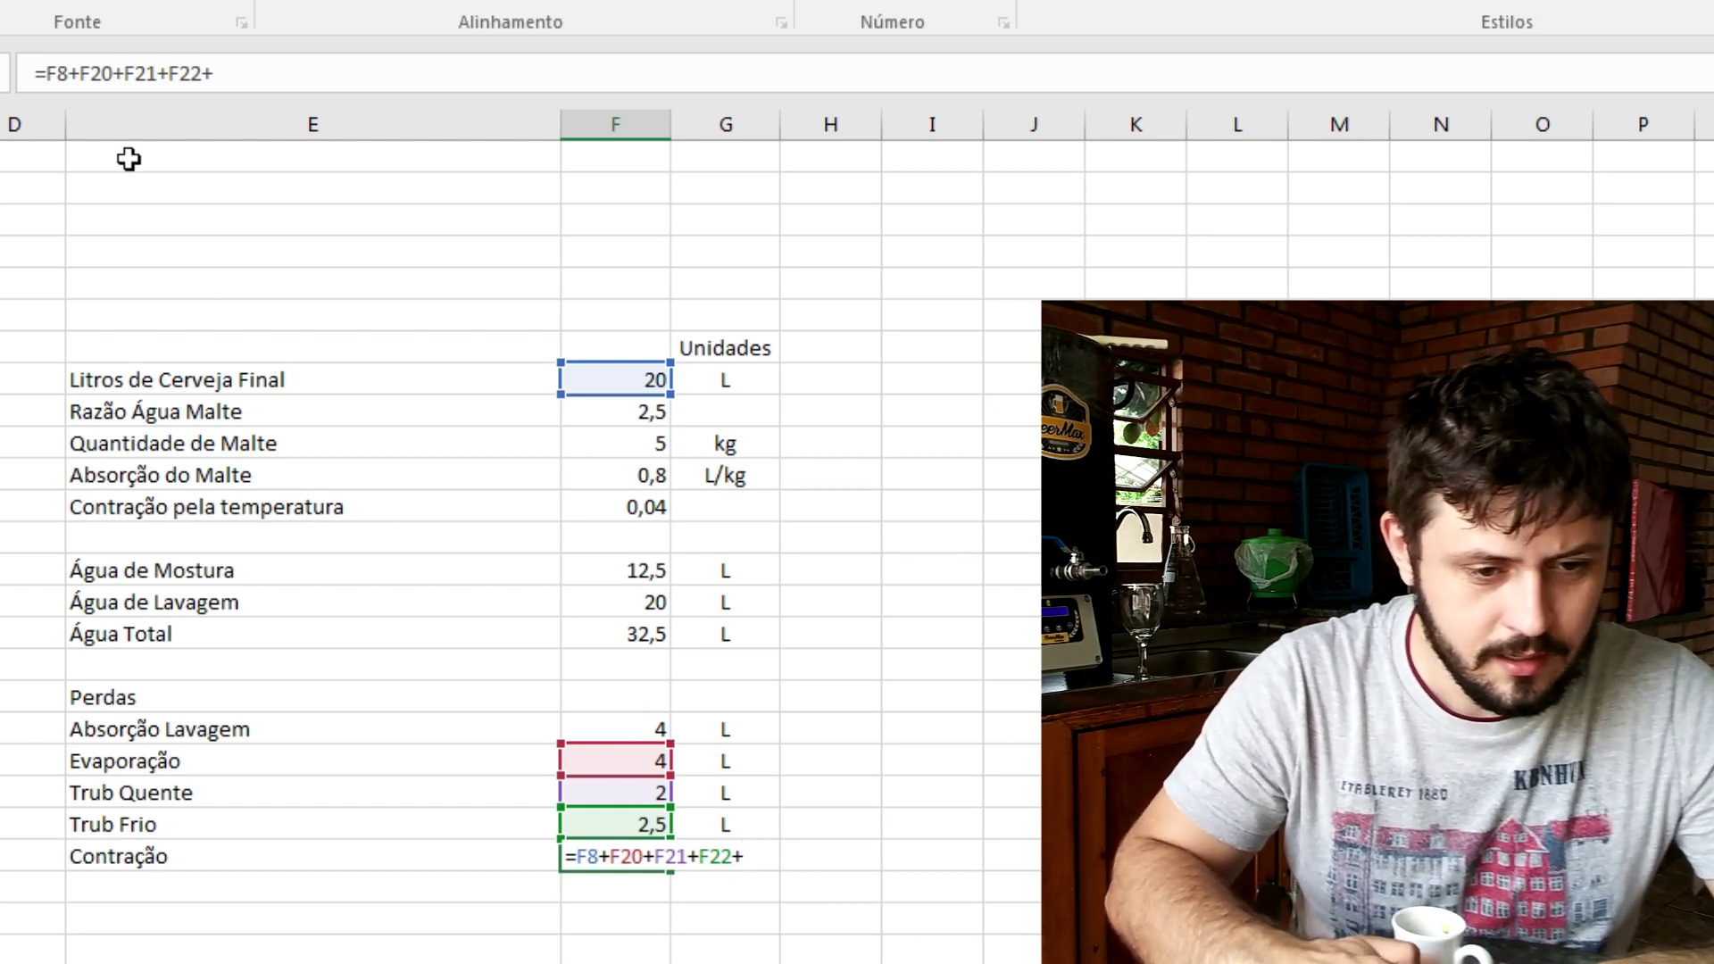
click(50, 71)
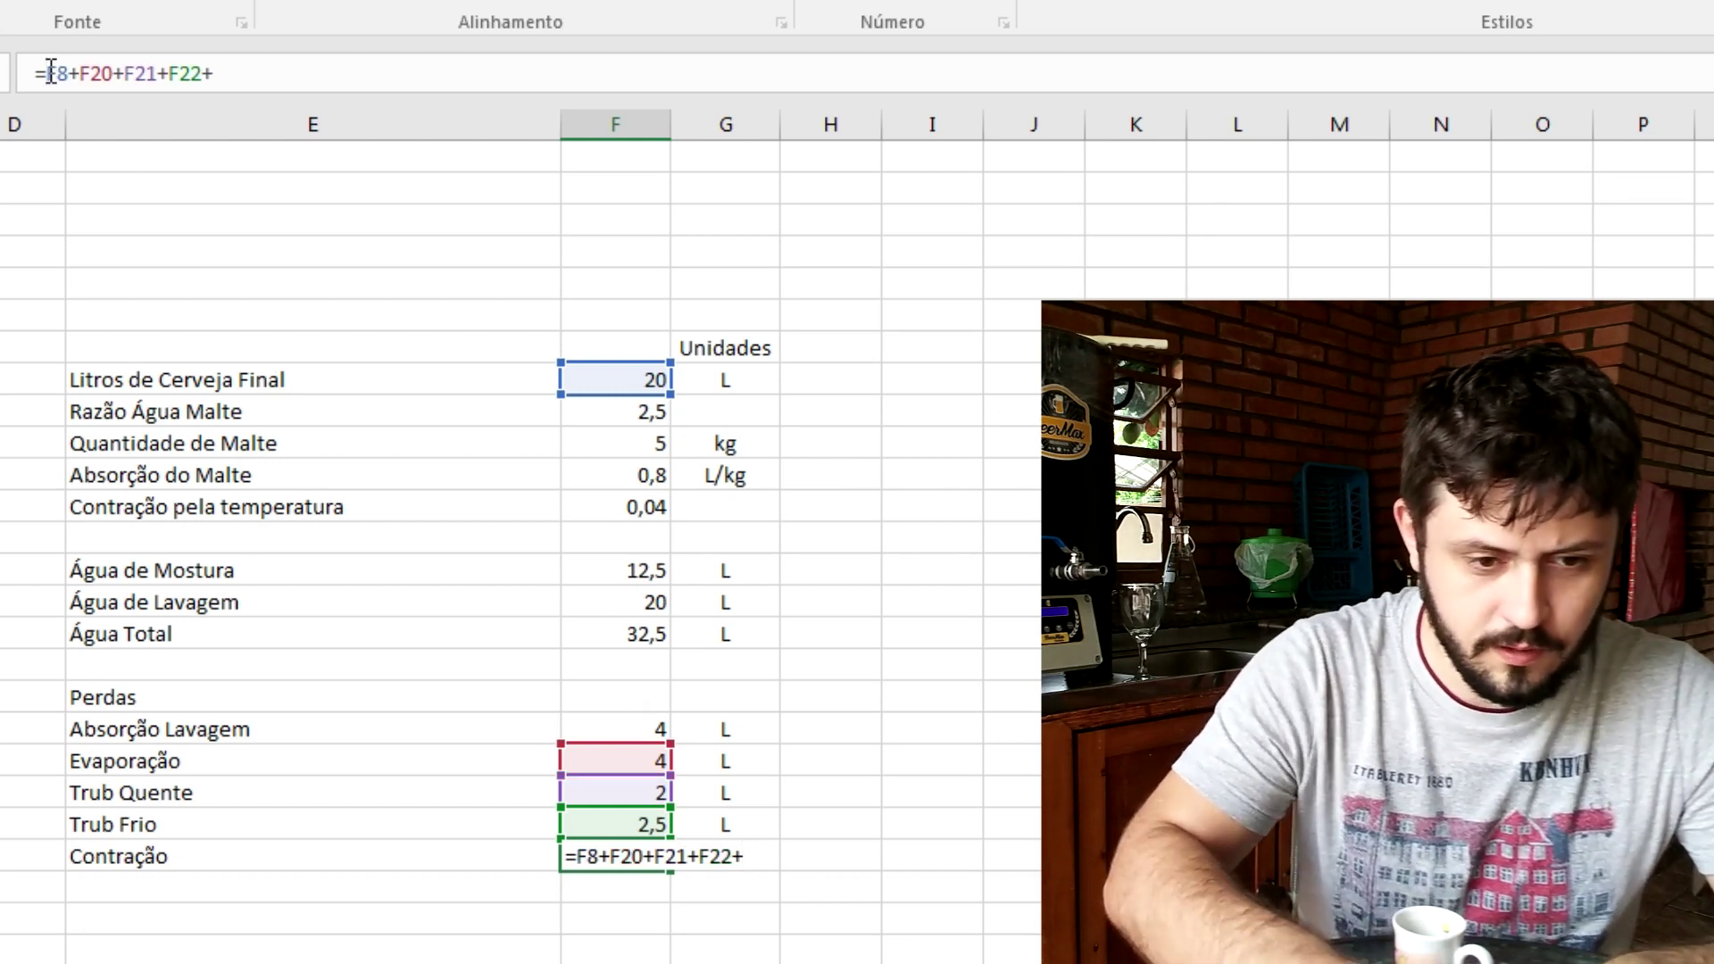
text(()
text())
key(Return)
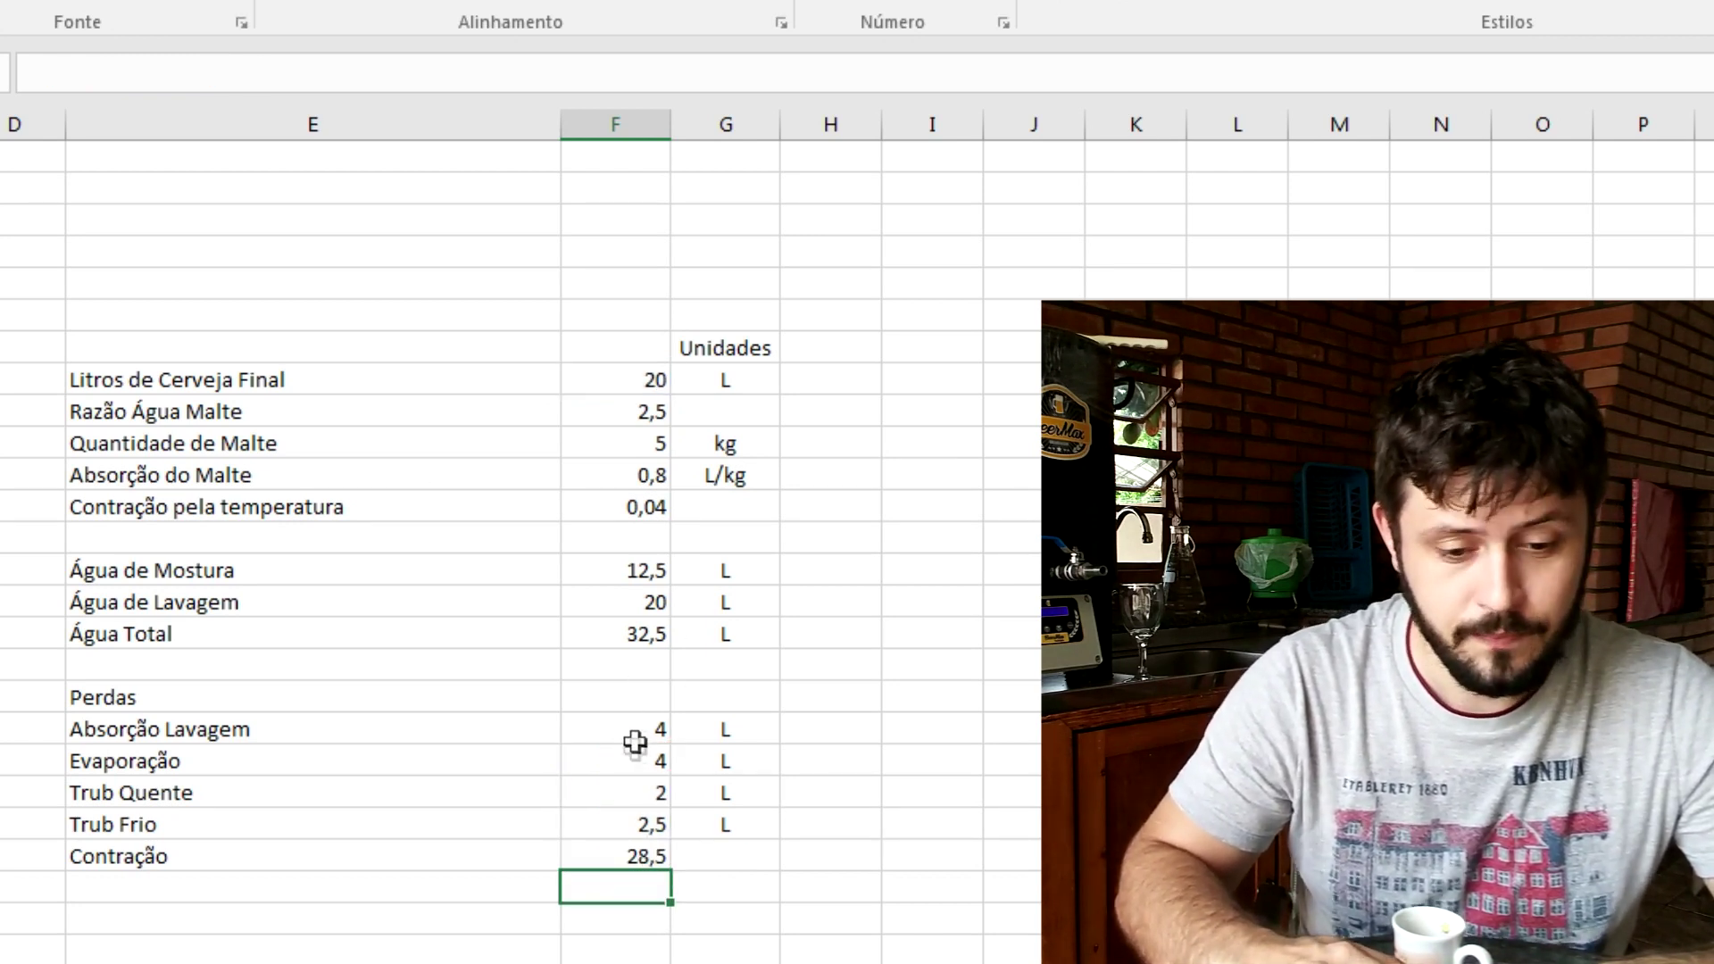
Multiply the sum in the contraction formula in F23 by the temperature contraction factor in F12
click(644, 856)
click(407, 75)
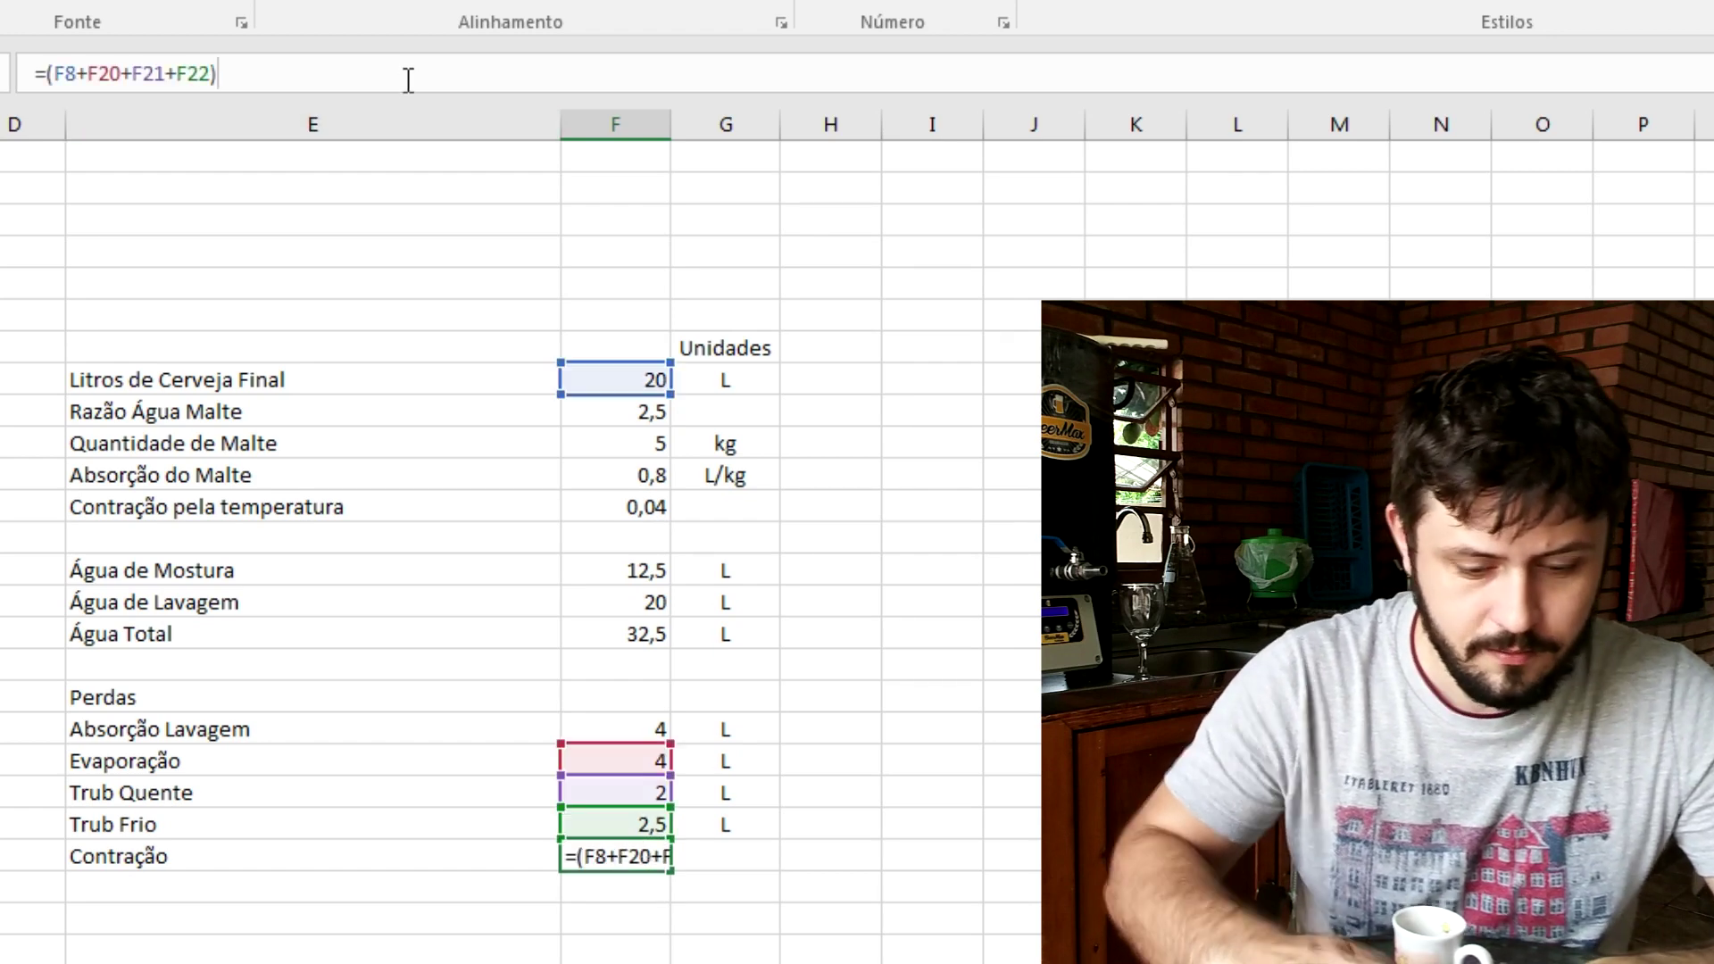
text(*)
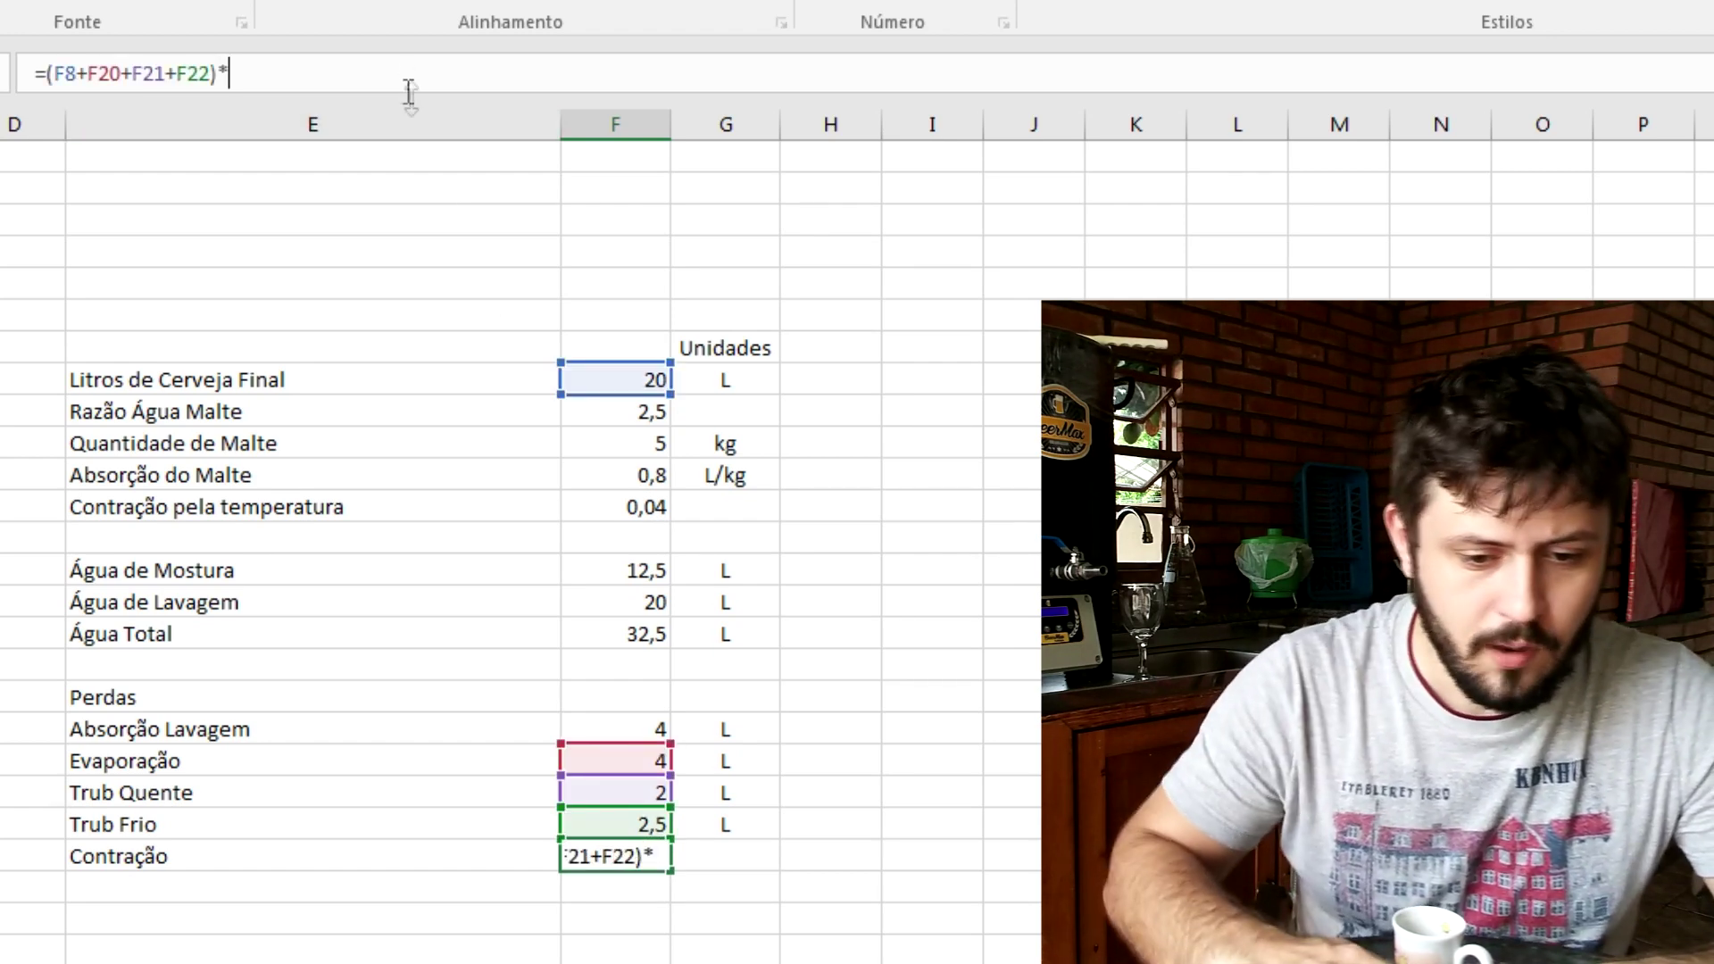
click(635, 508)
key(Return)
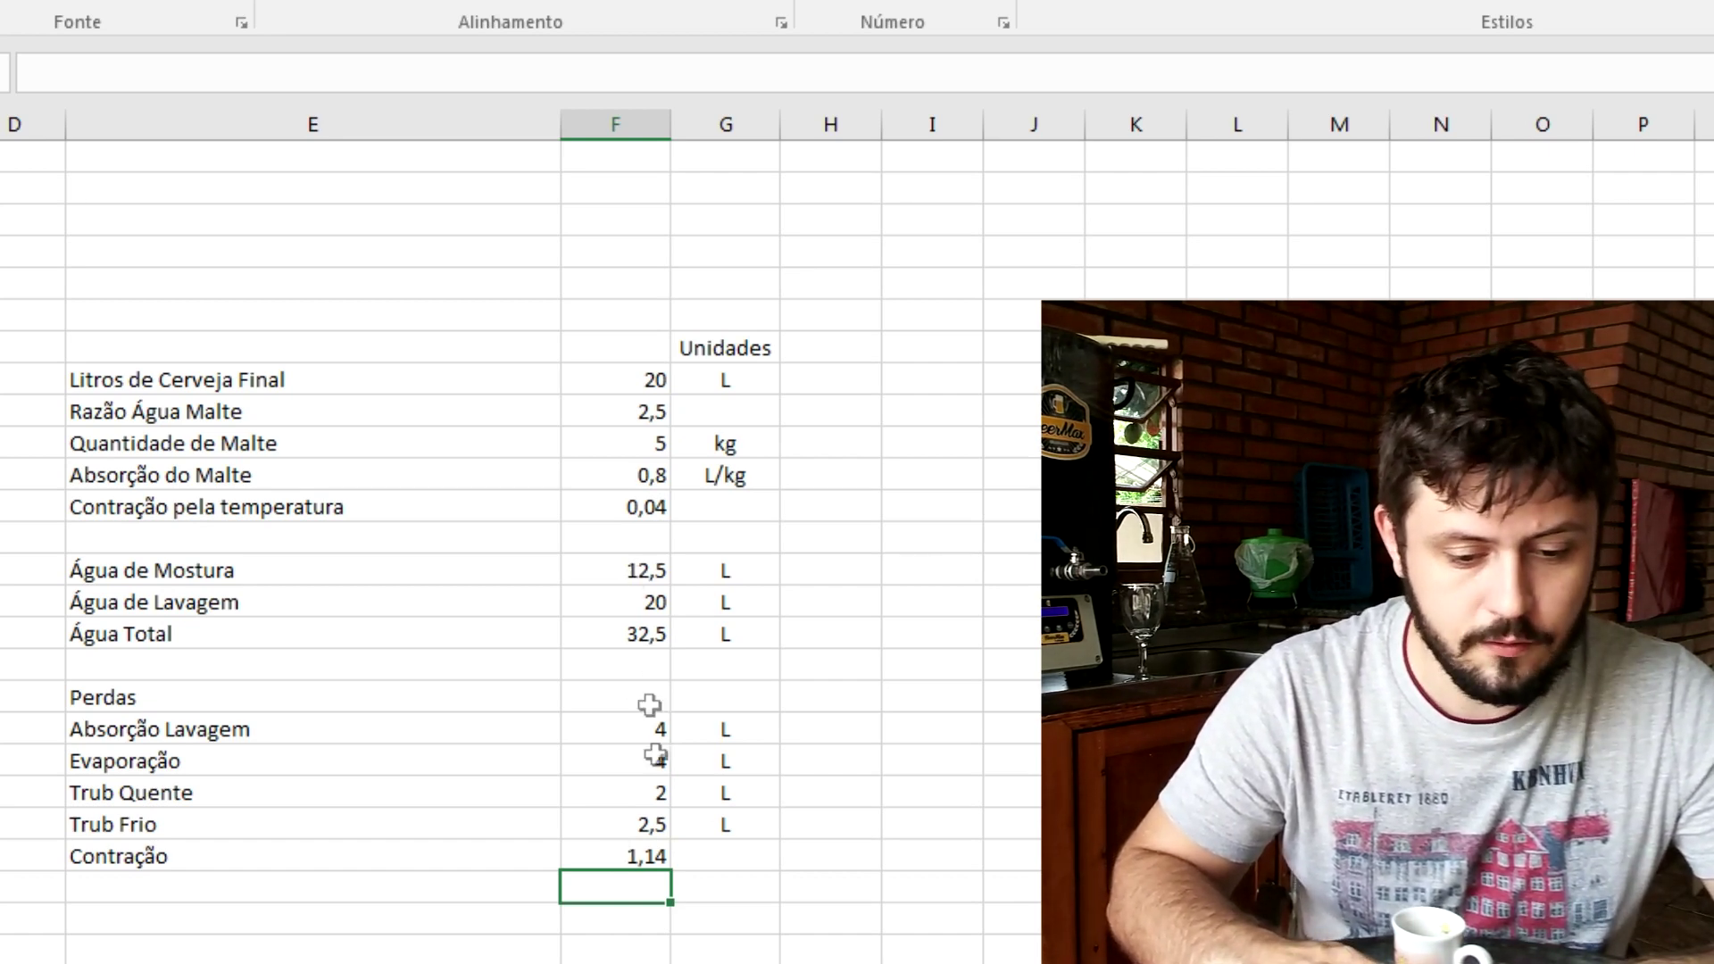
Add the contraction loss to the sparge water formula in F15, making it =F8-F14+F19+F20+F21+F22+F23
click(649, 633)
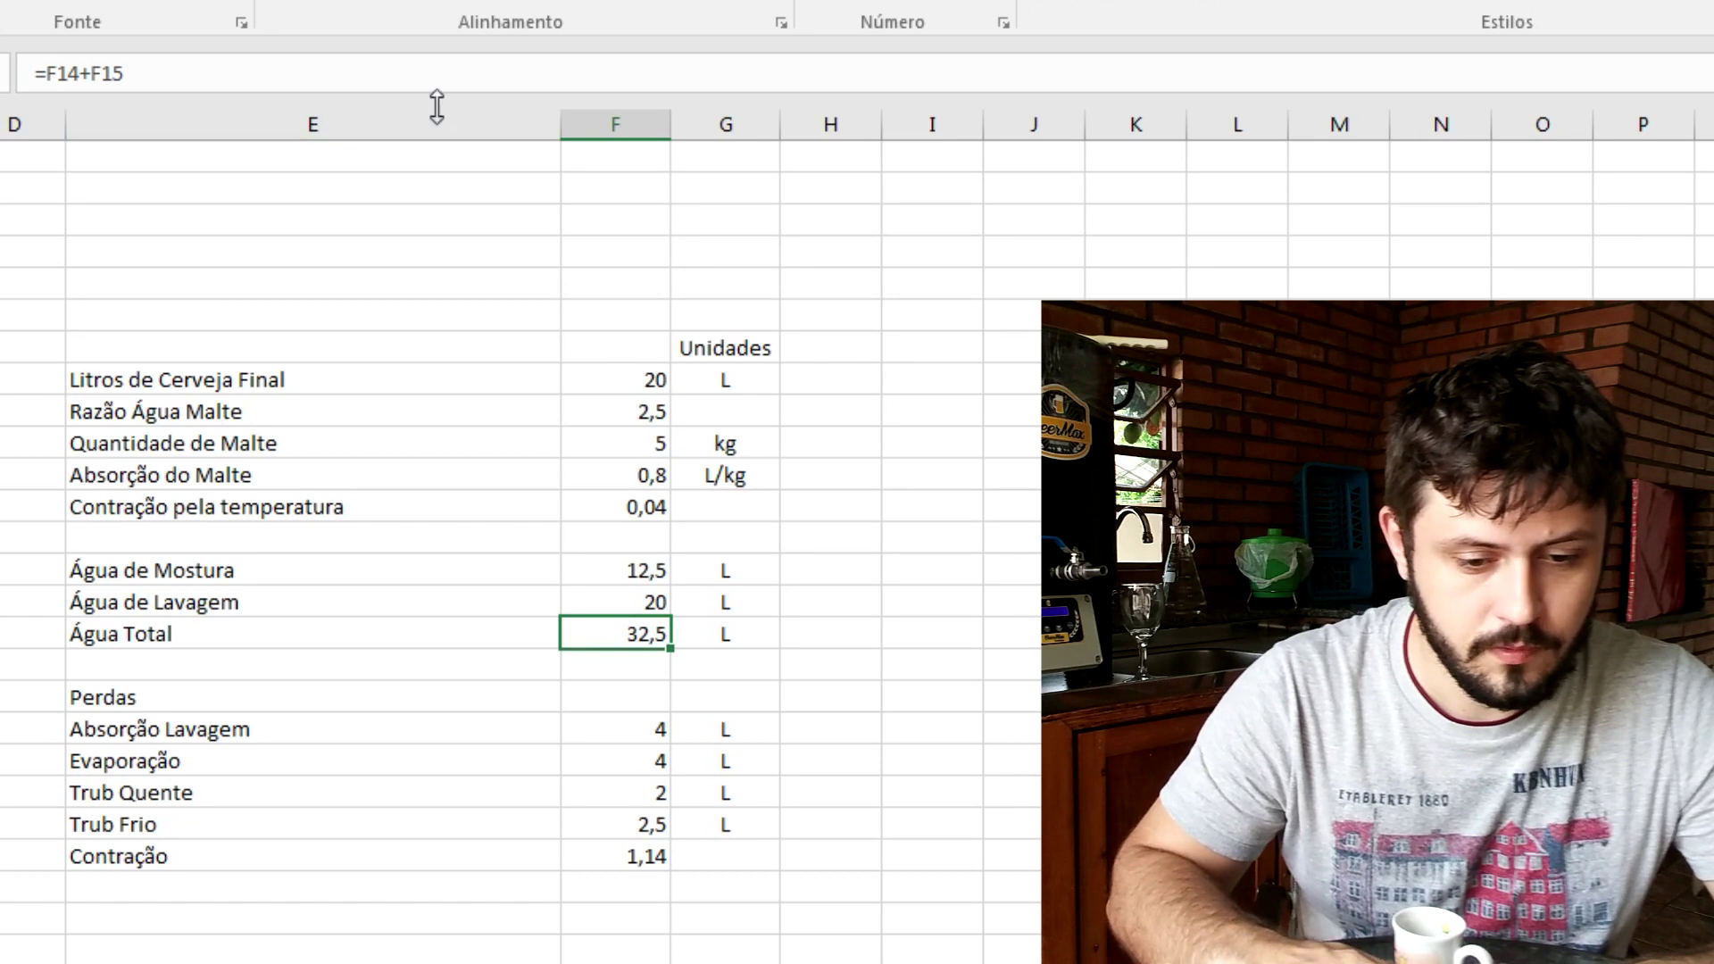
click(650, 586)
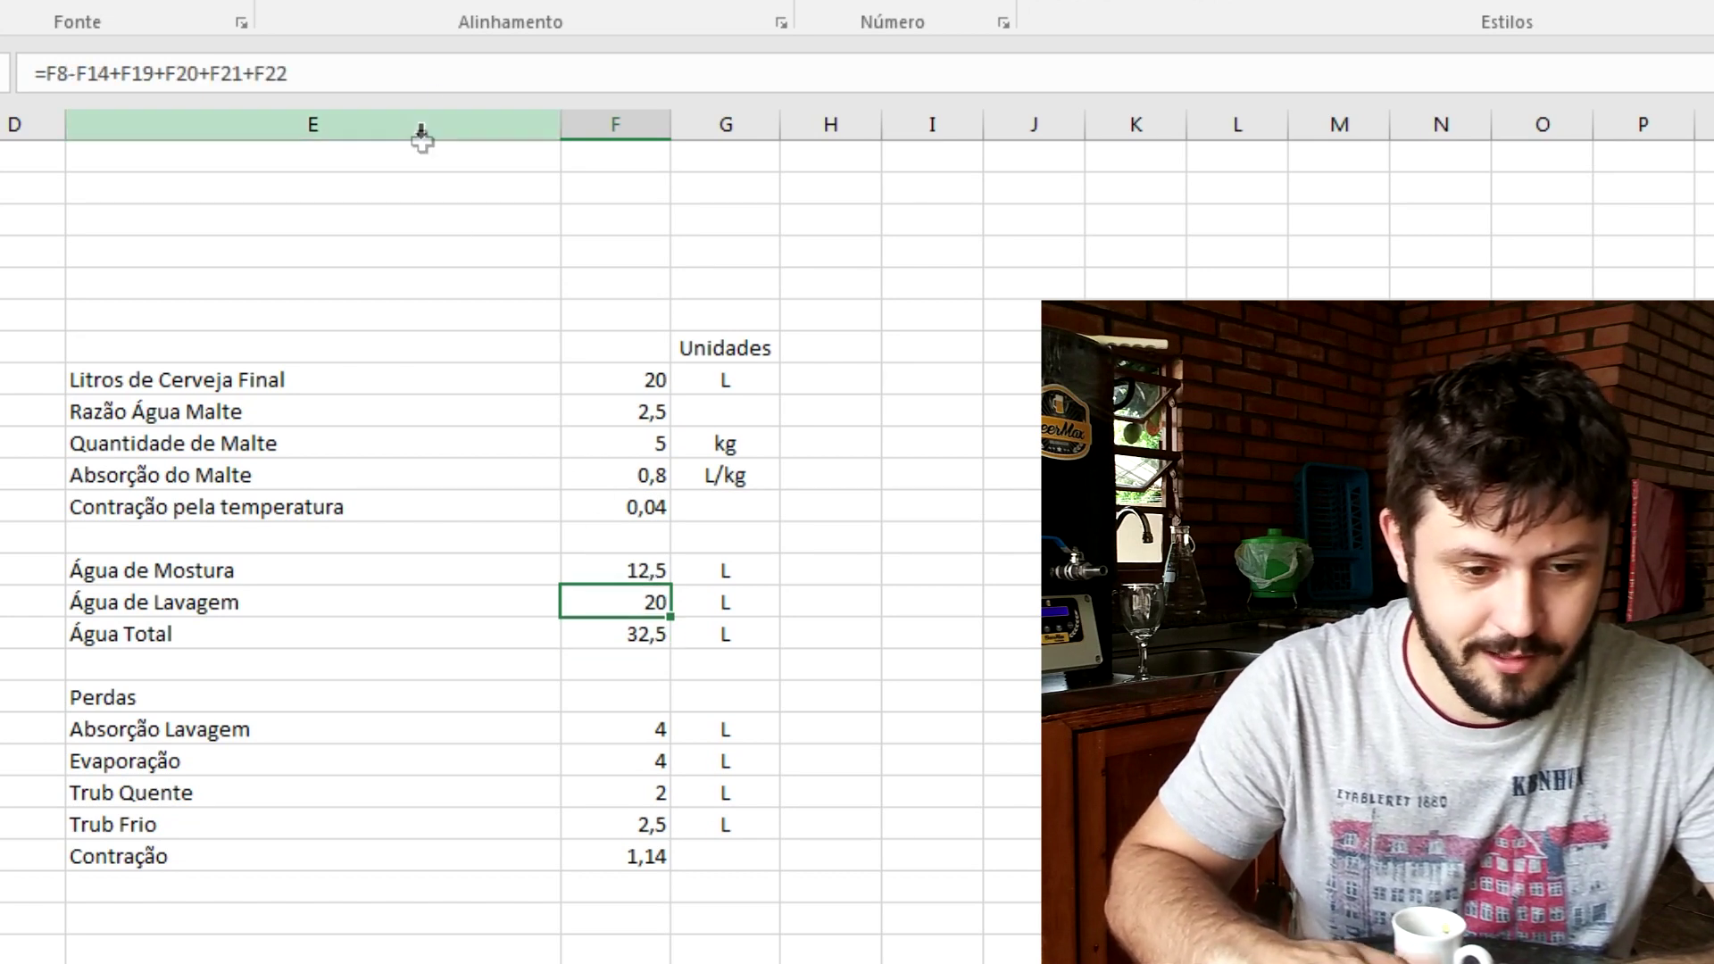
click(406, 75)
text(+)
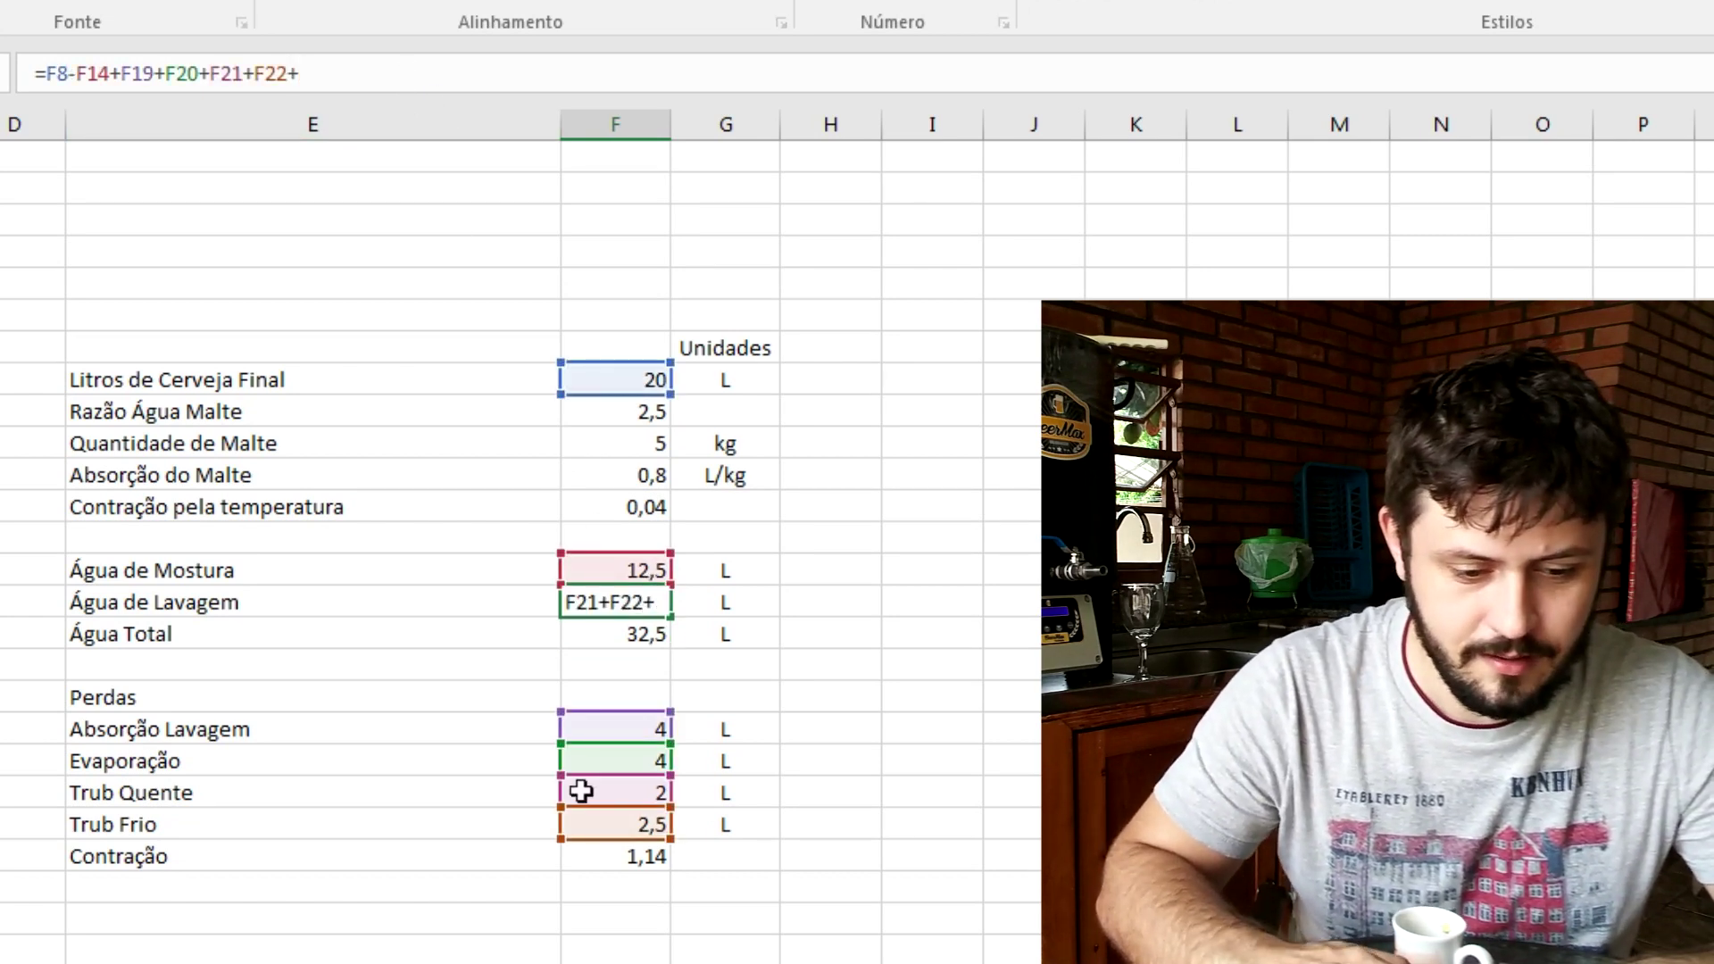
click(656, 855)
key(Return)
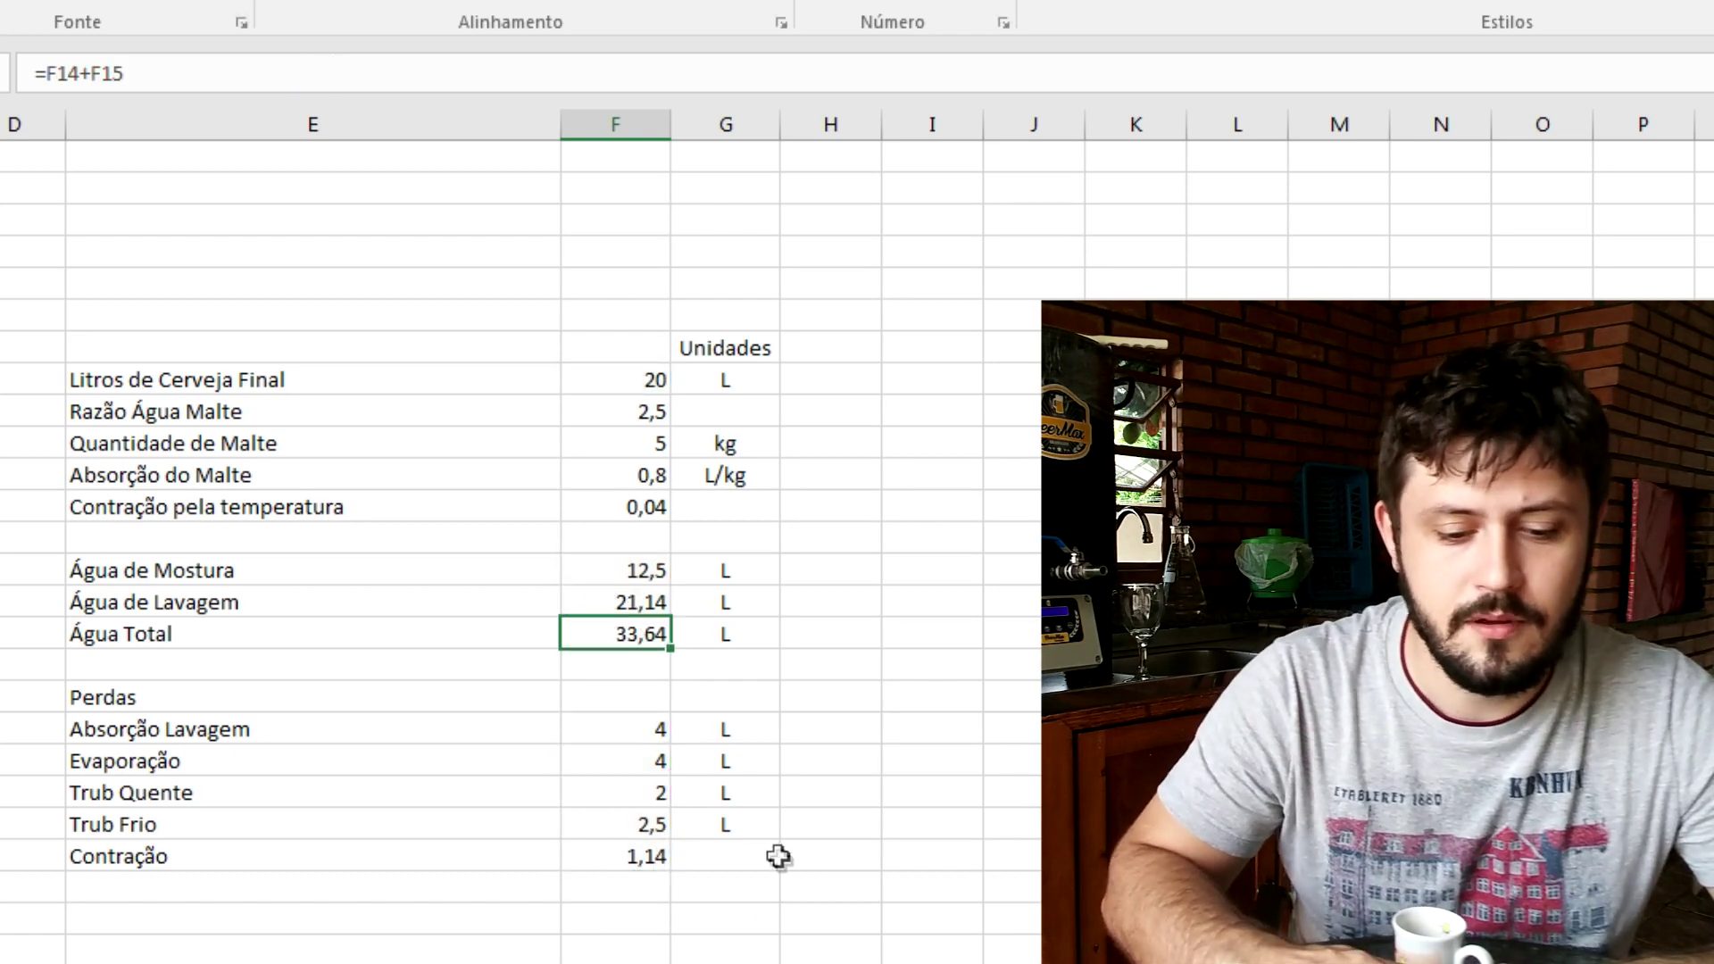
Enter the unit L for the contraction loss in G23
click(747, 855)
text(L)
click(1016, 897)
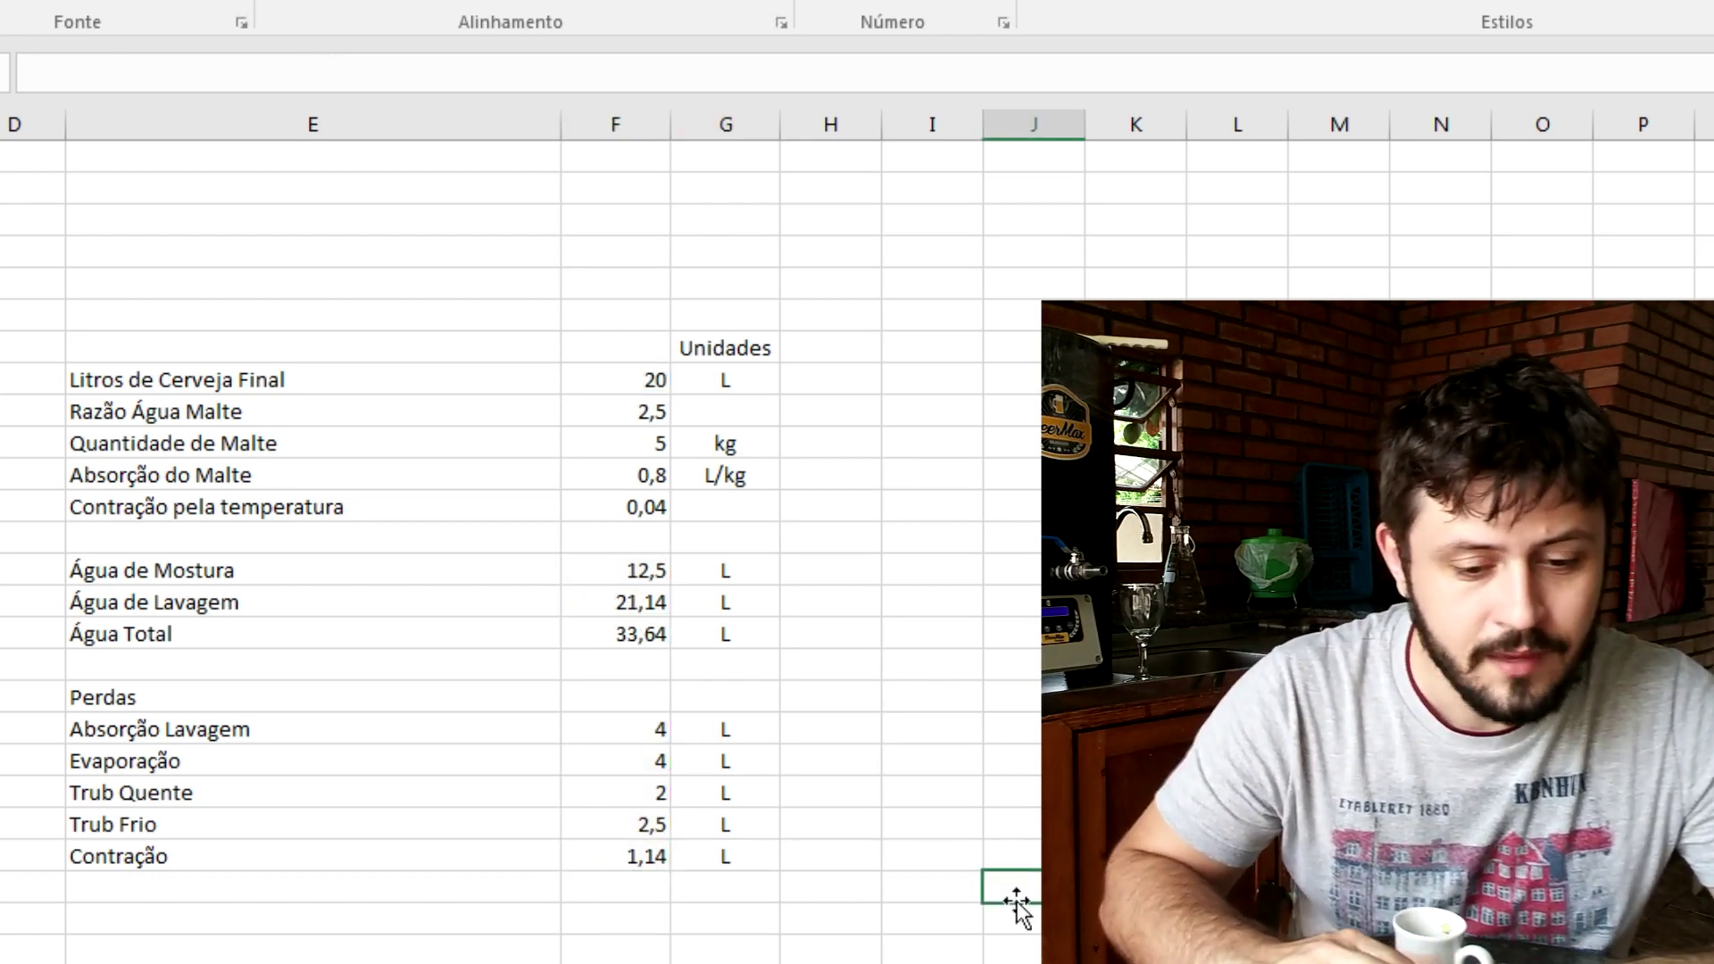